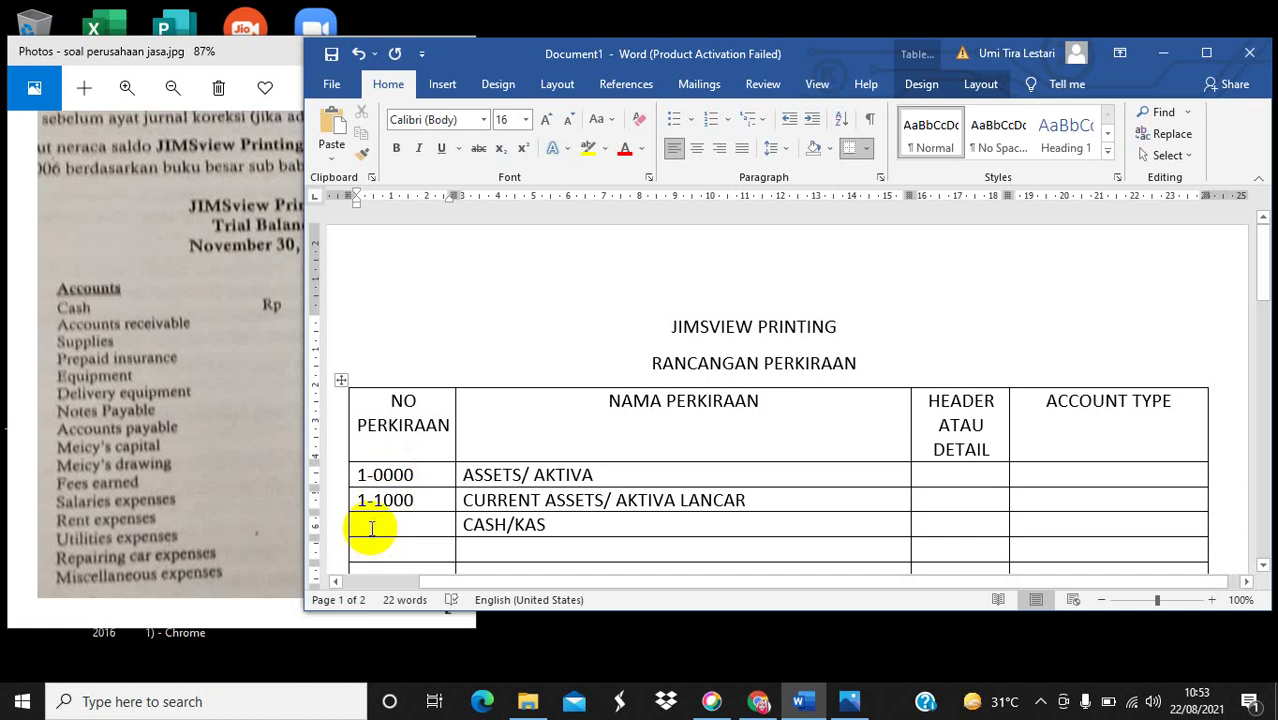
Enter 1-1100 as the account number for the CASH/KAS row.
left_click(370, 525)
type("1")
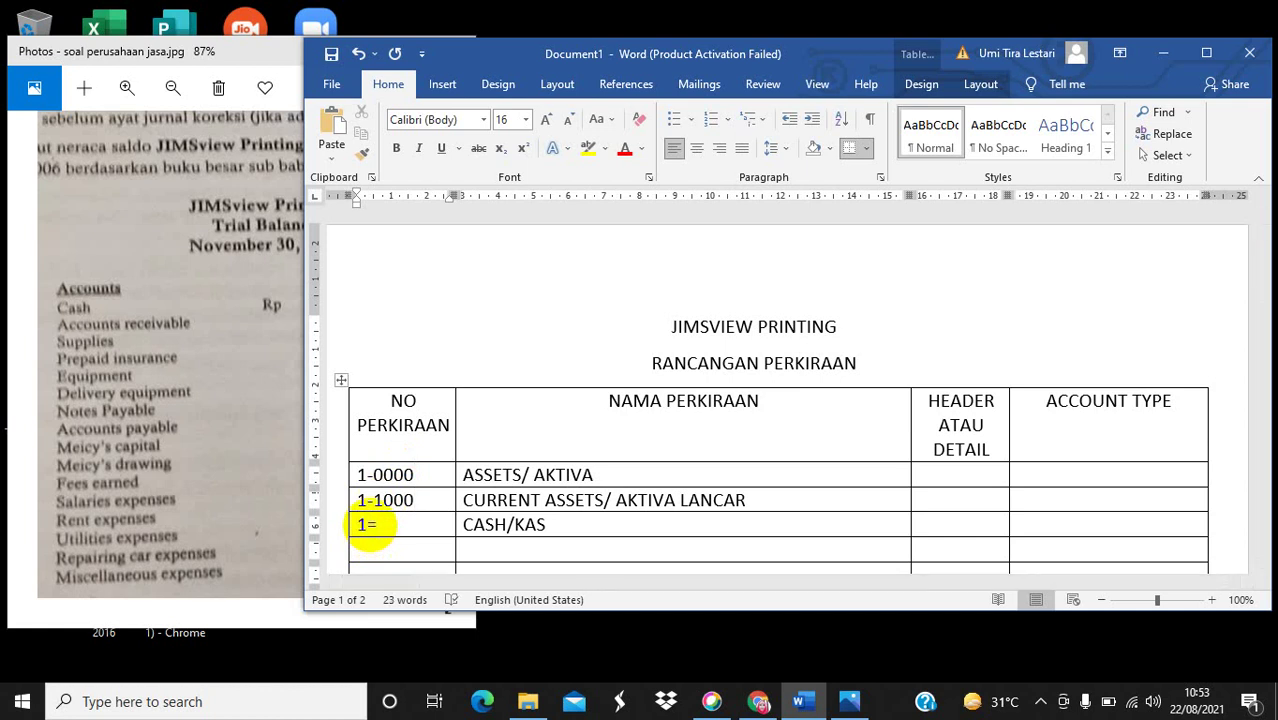
type("-1100")
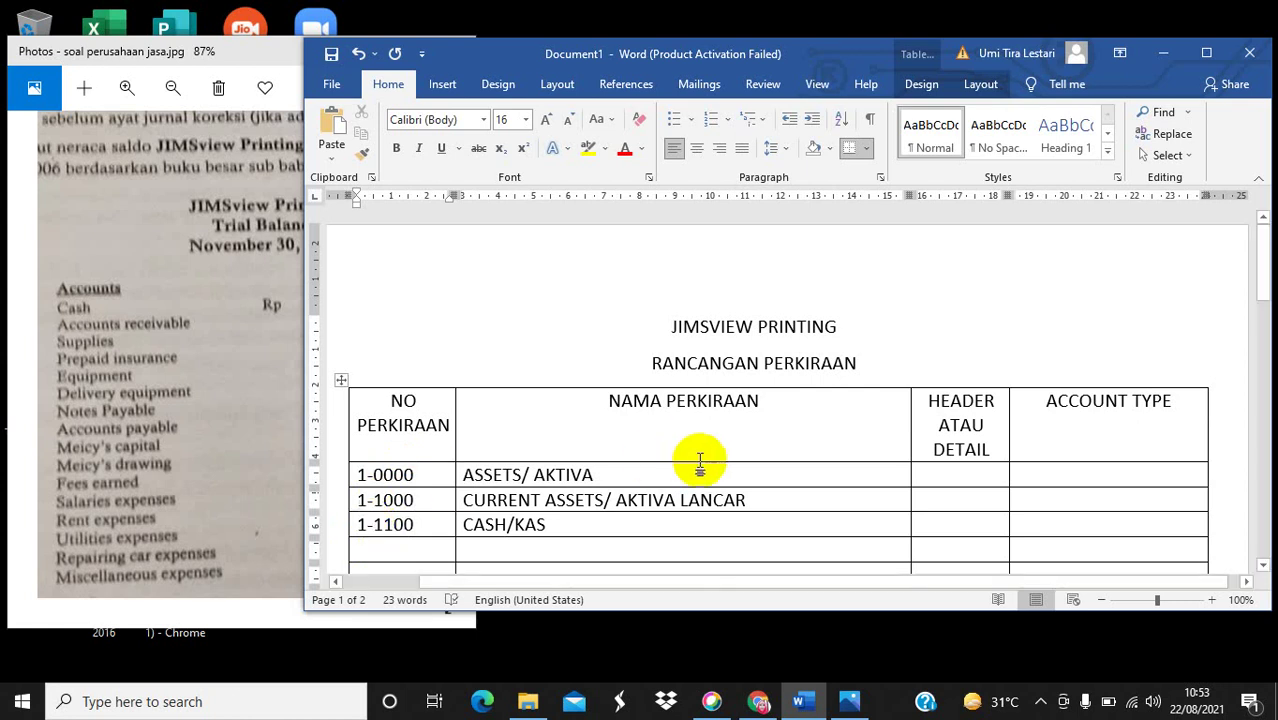
Centre the first four cells beneath the HEADER ATAU DETAIL heading.
left_click(929, 472)
left_click_drag(929, 472, 933, 556)
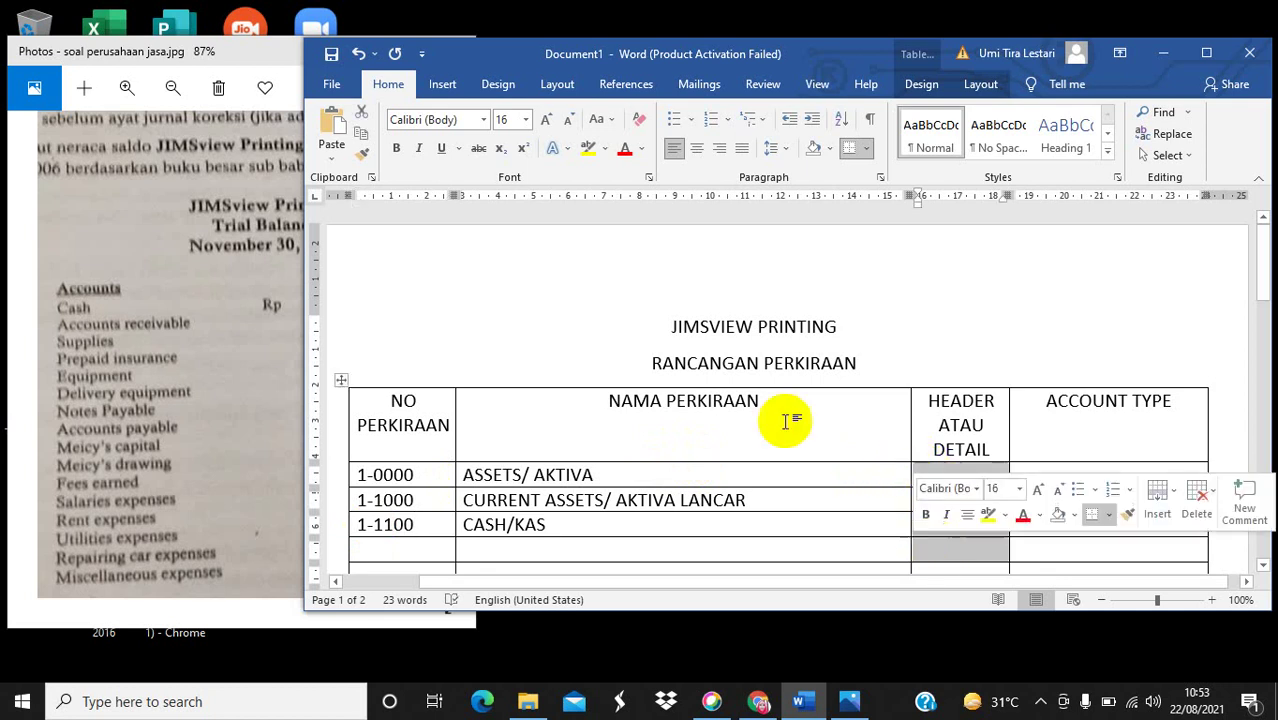
left_click(697, 148)
Mark ASSETS/ AKTIVA and CURRENT ASSETS/ AKTIVA LANCAR as H and CASH/KAS as D under HEADER ATAU DETAIL.
left_click(943, 479)
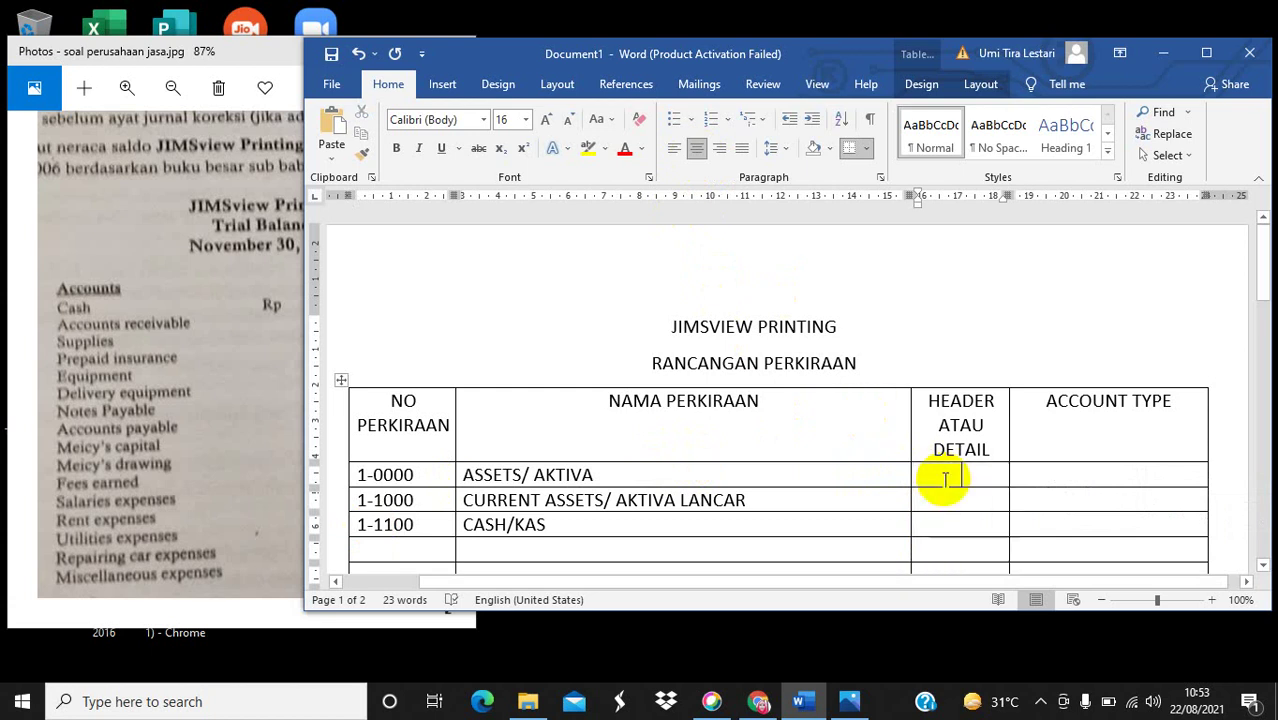
type("H")
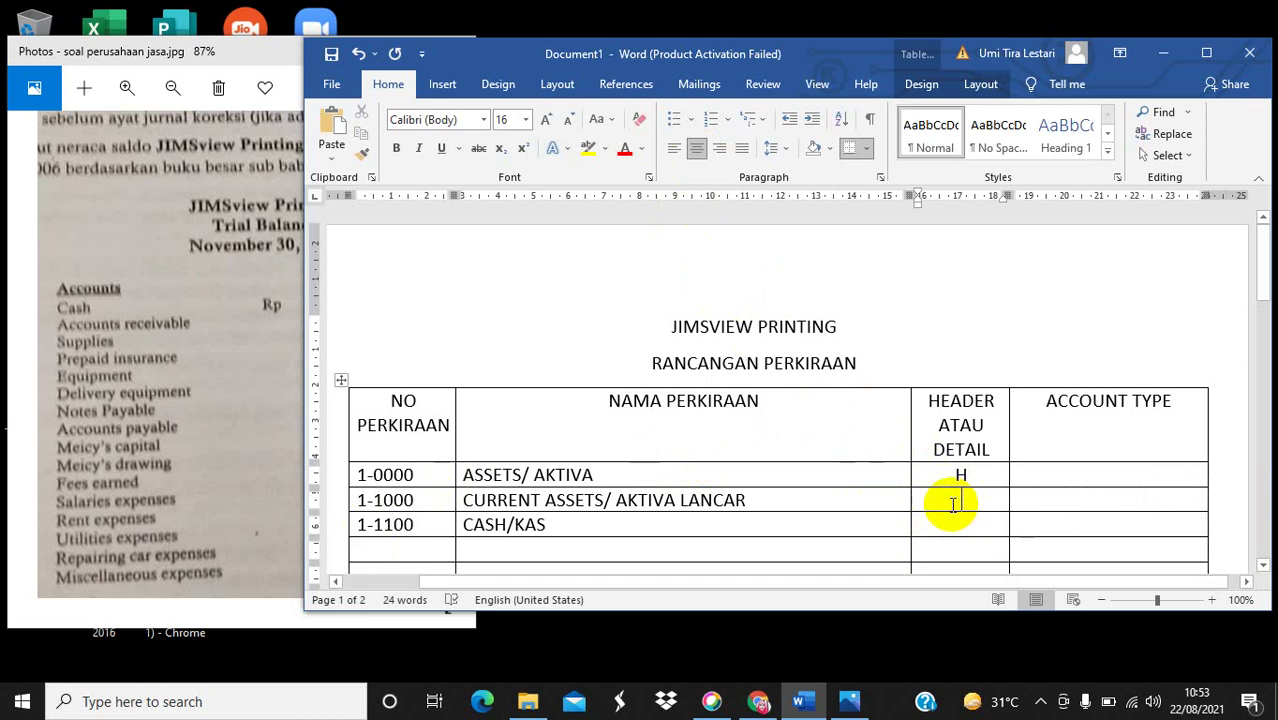
type("H")
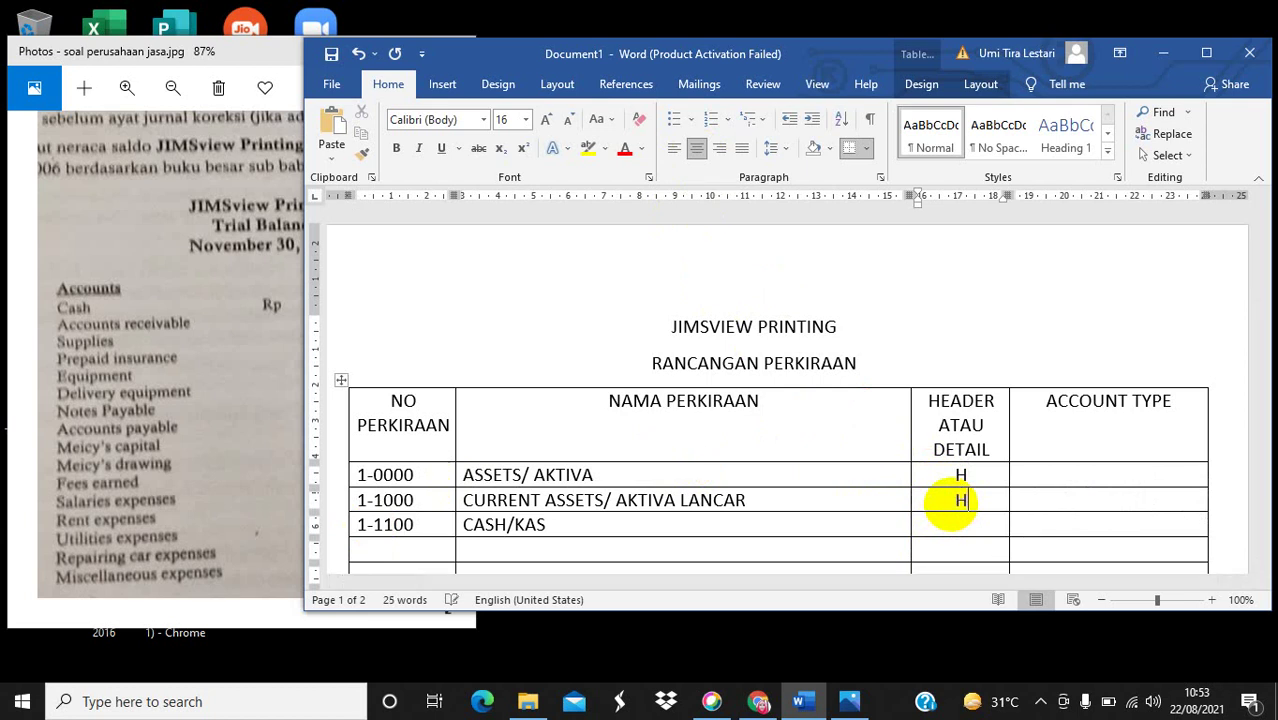
left_click(962, 527)
type("D")
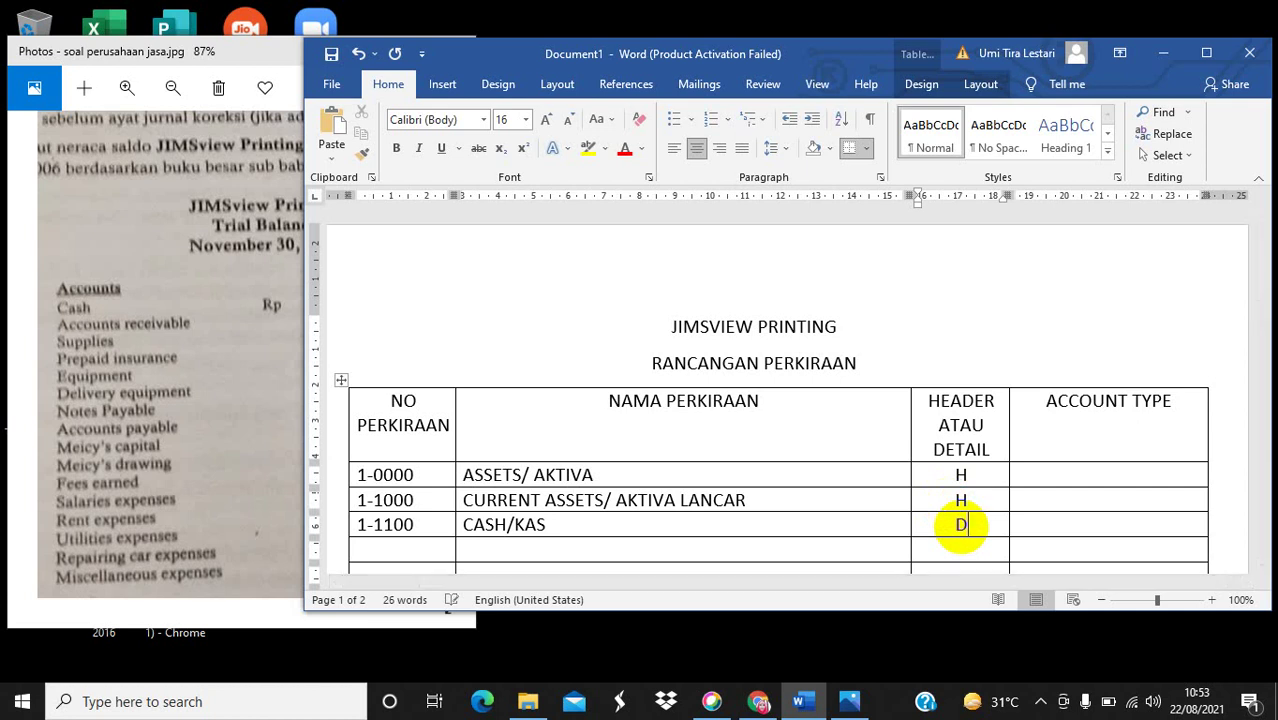
Centre the cells of the HEADER ATAU DETAIL and ACCOUNT TYPE columns below the heading row.
left_click(1034, 475)
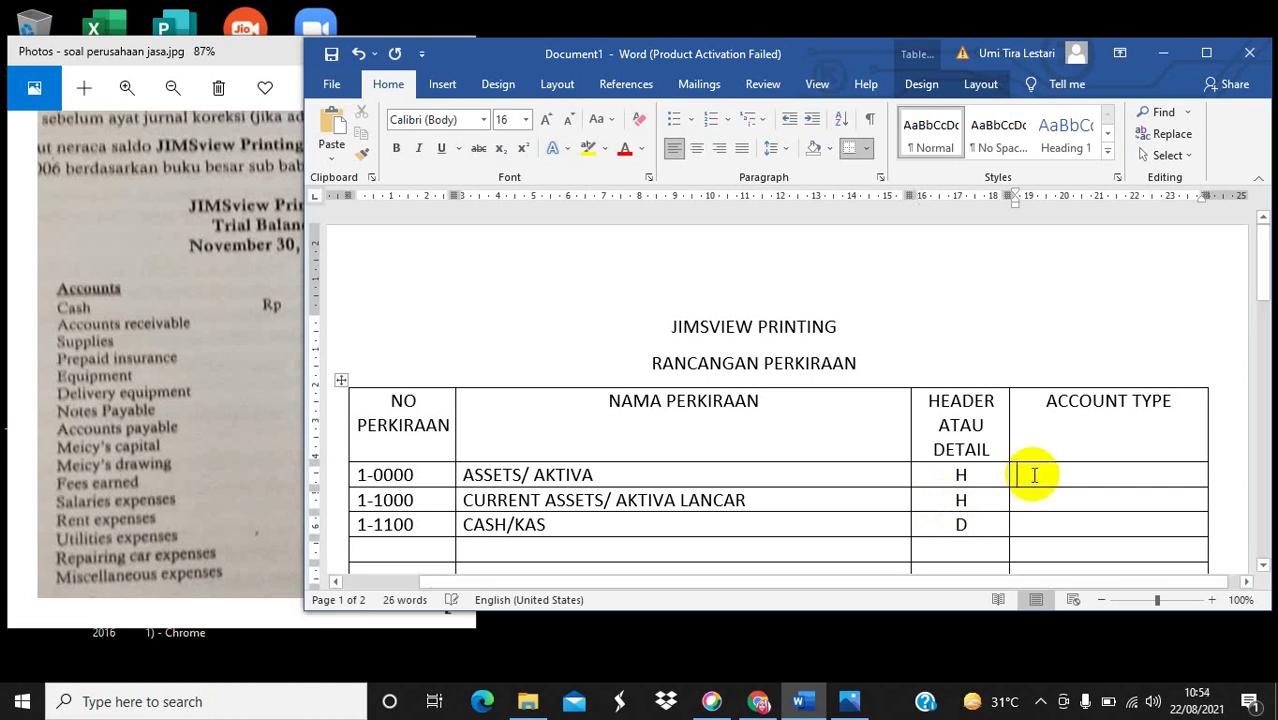
left_click_drag(958, 480, 1085, 578)
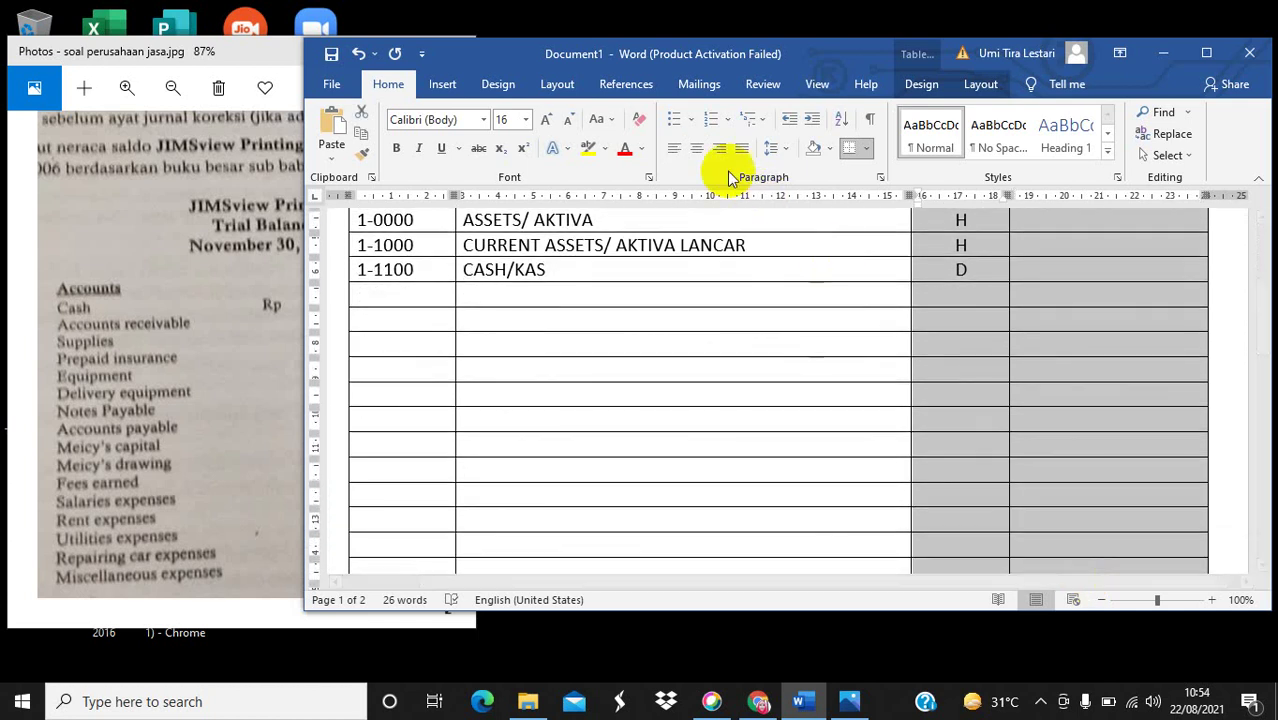
left_click(697, 148)
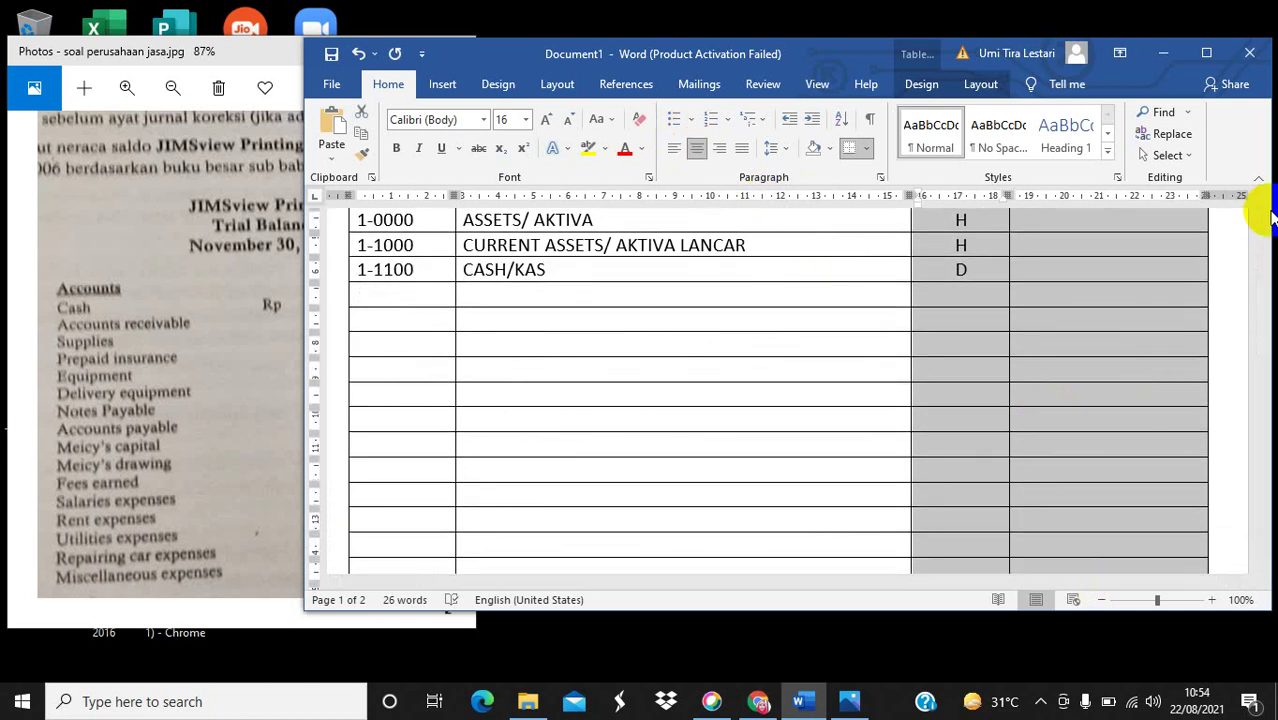
scroll(1256, 214, "up", 2)
left_click(1155, 275)
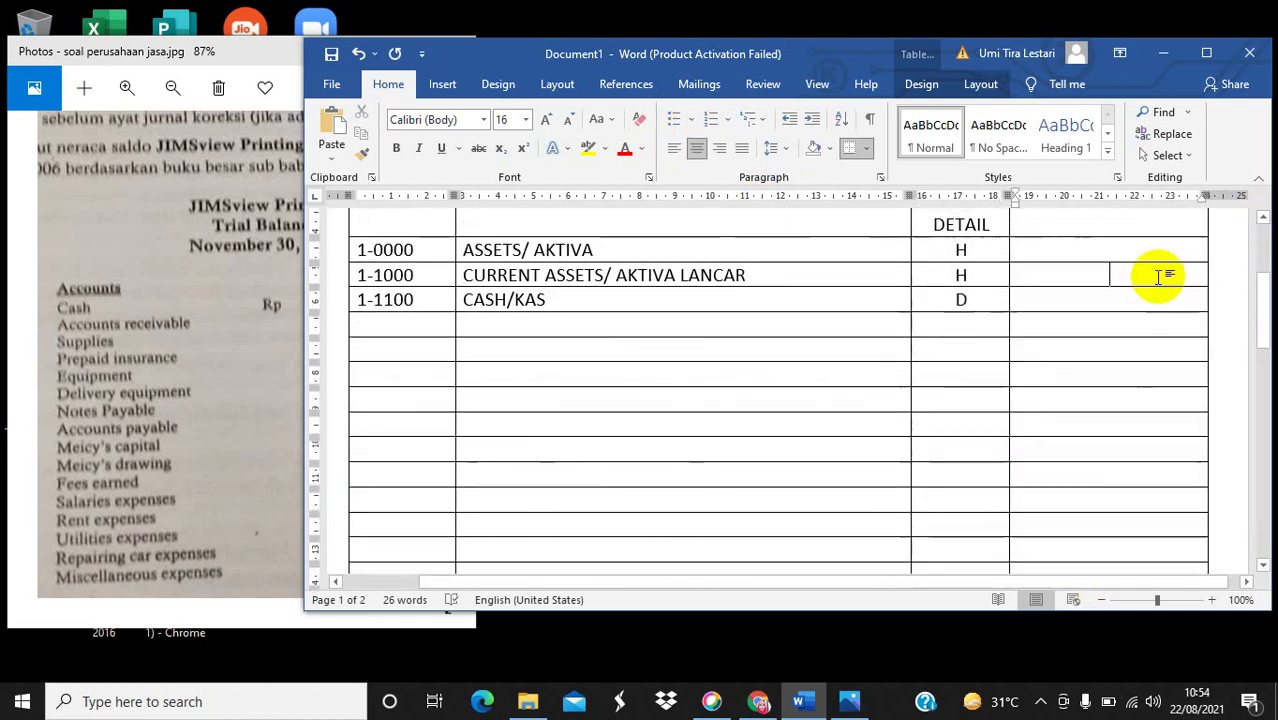
Enter ASEETSA as the account type for the ASSETS/ AKTIVA row.
left_click(1119, 250)
type("ASEETS")
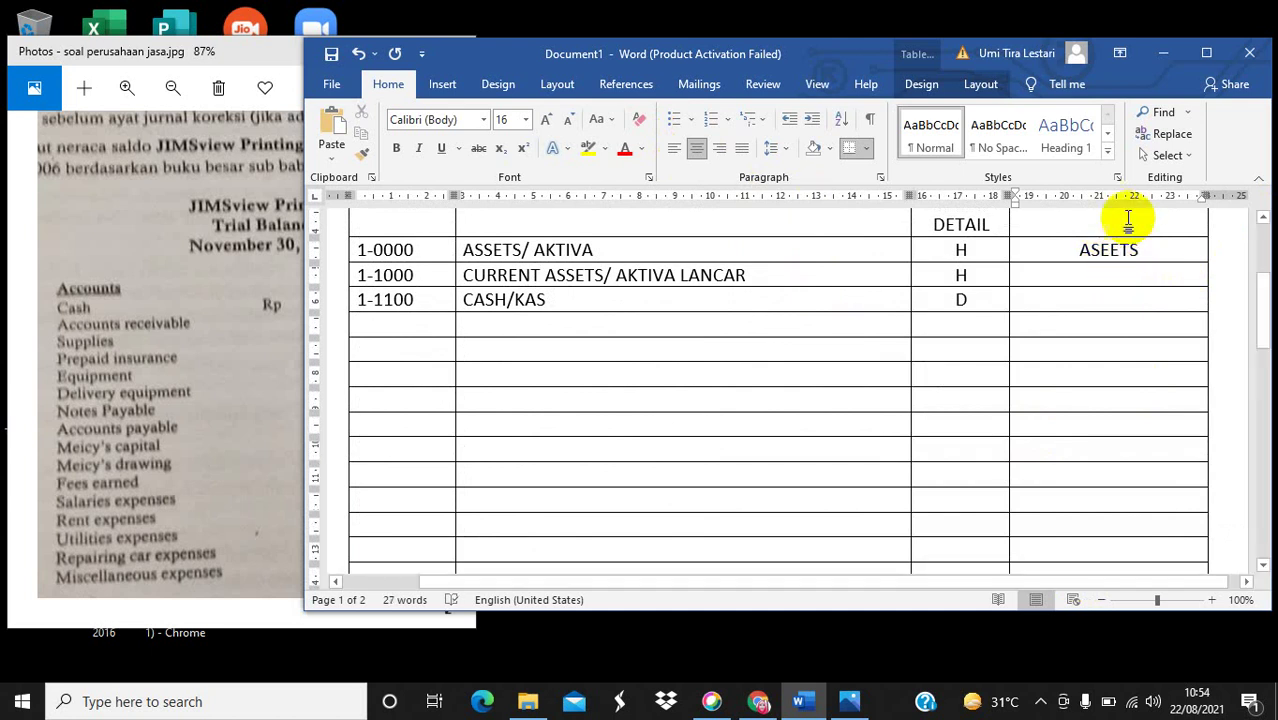
type("A")
Enter ASSETS as the centred account type for the CURRENT ASSETS/ AKTIVA LANCAR row.
left_click(1130, 276)
type("SSETS")
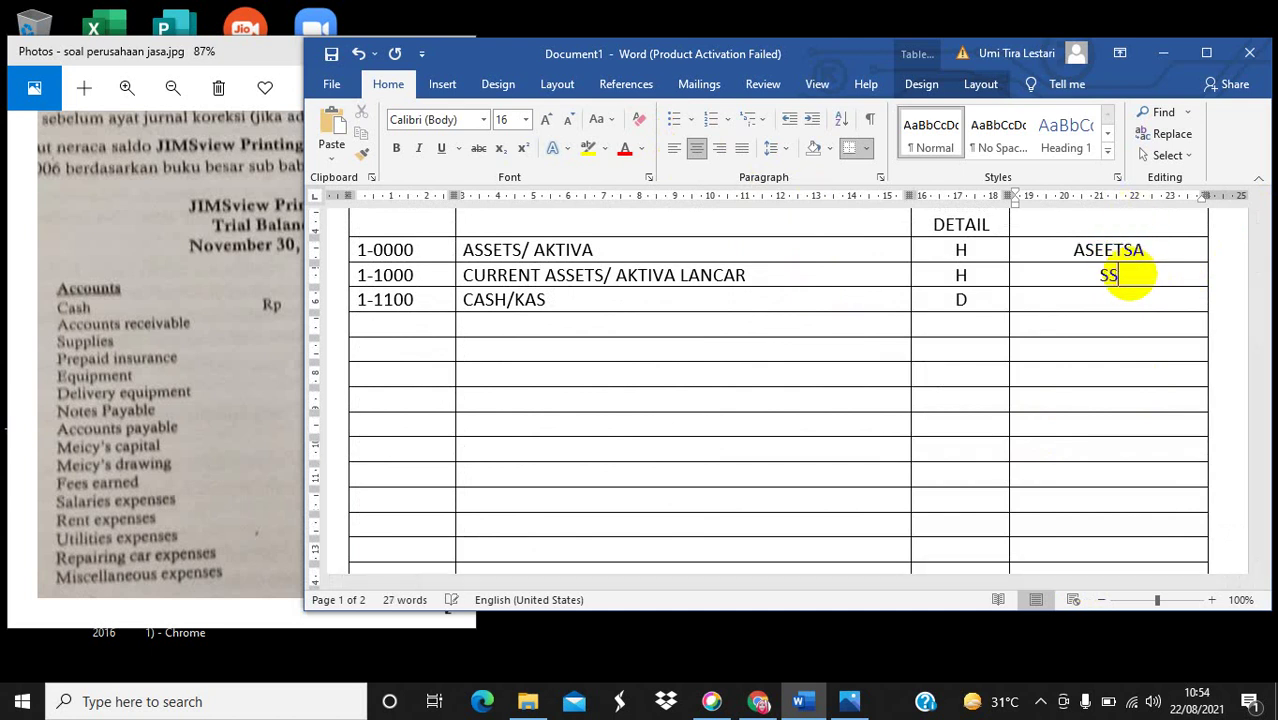
key("BackSpace")
key("BackSpace")
key("BackSpace")
key("BackSpace")
key("BackSpace")
key("BackSpace")
type("ASSETS")
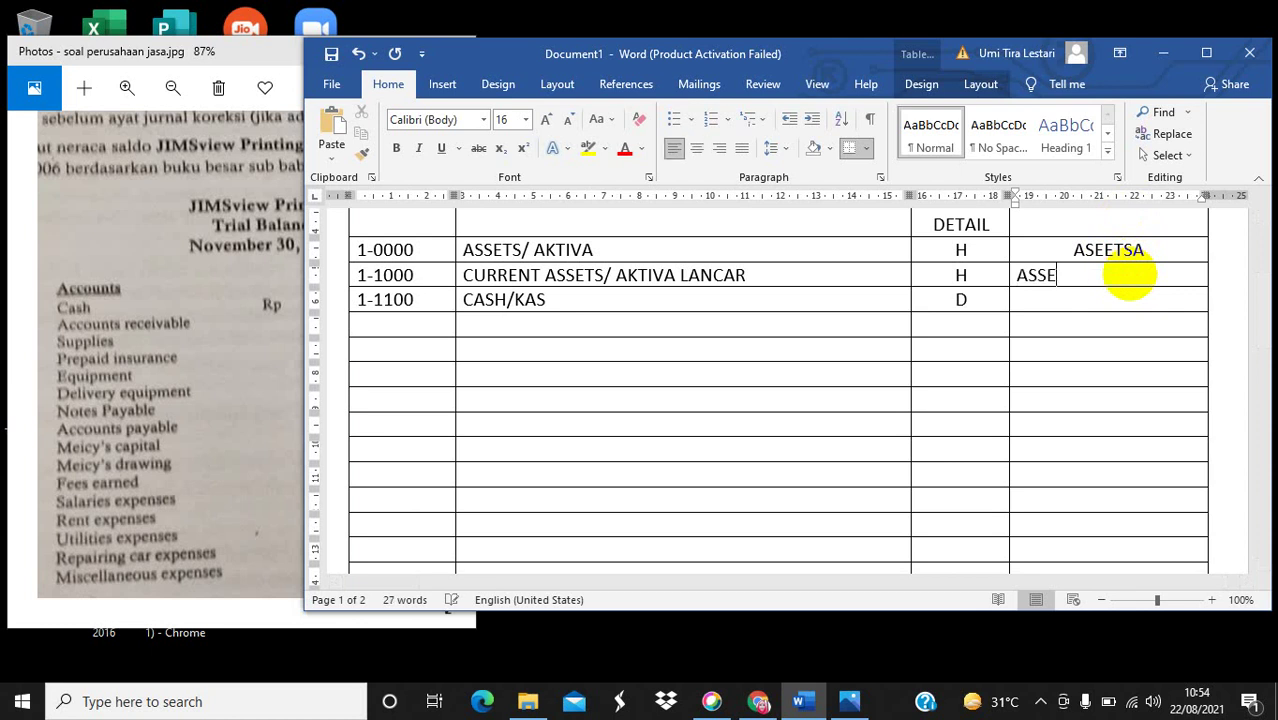
left_click(698, 148)
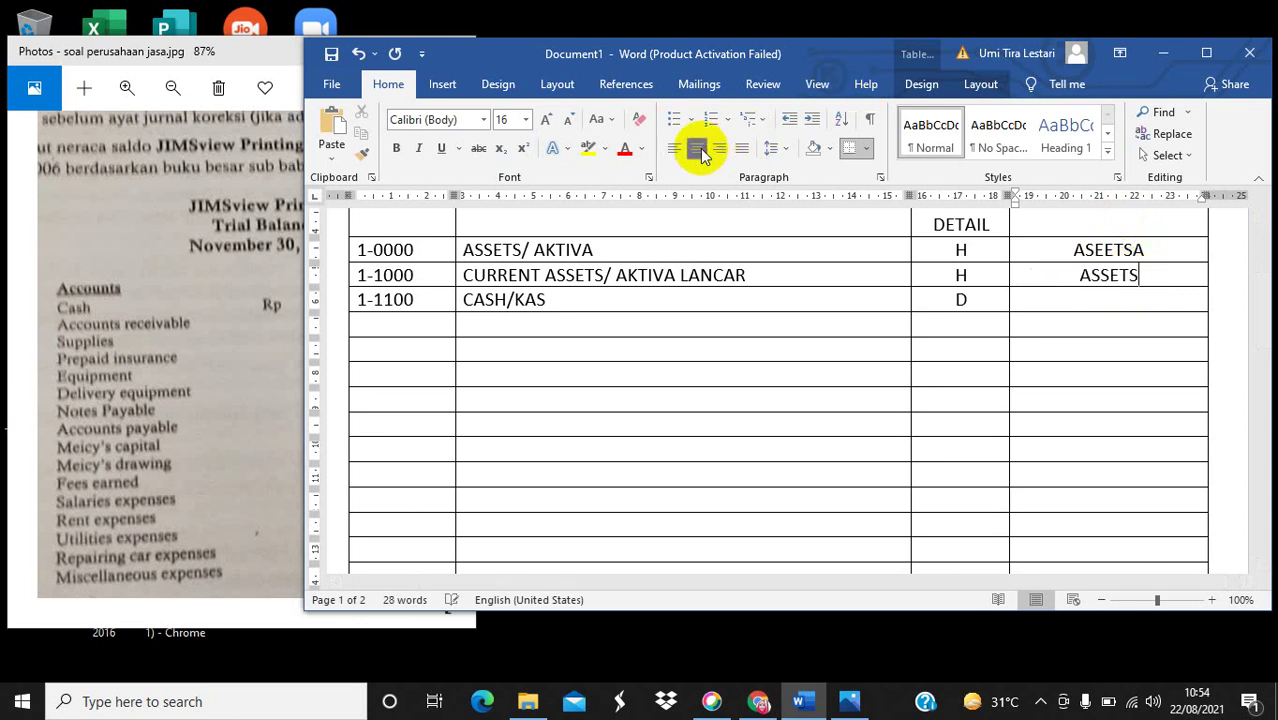
Delete the extra final A from the ASSETS/ AKTIVA account type and enter BANK as the account type for CASH/KAS.
left_click(1085, 297)
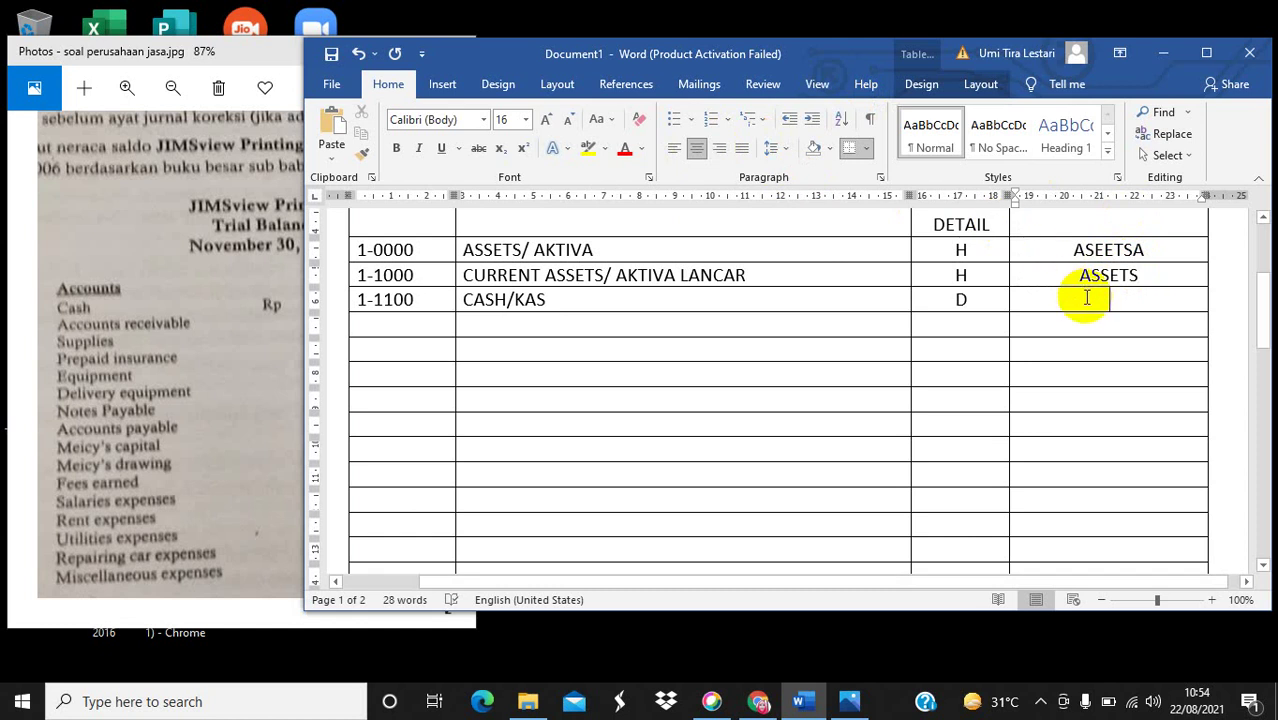
left_click(1144, 250)
key("BackSpace")
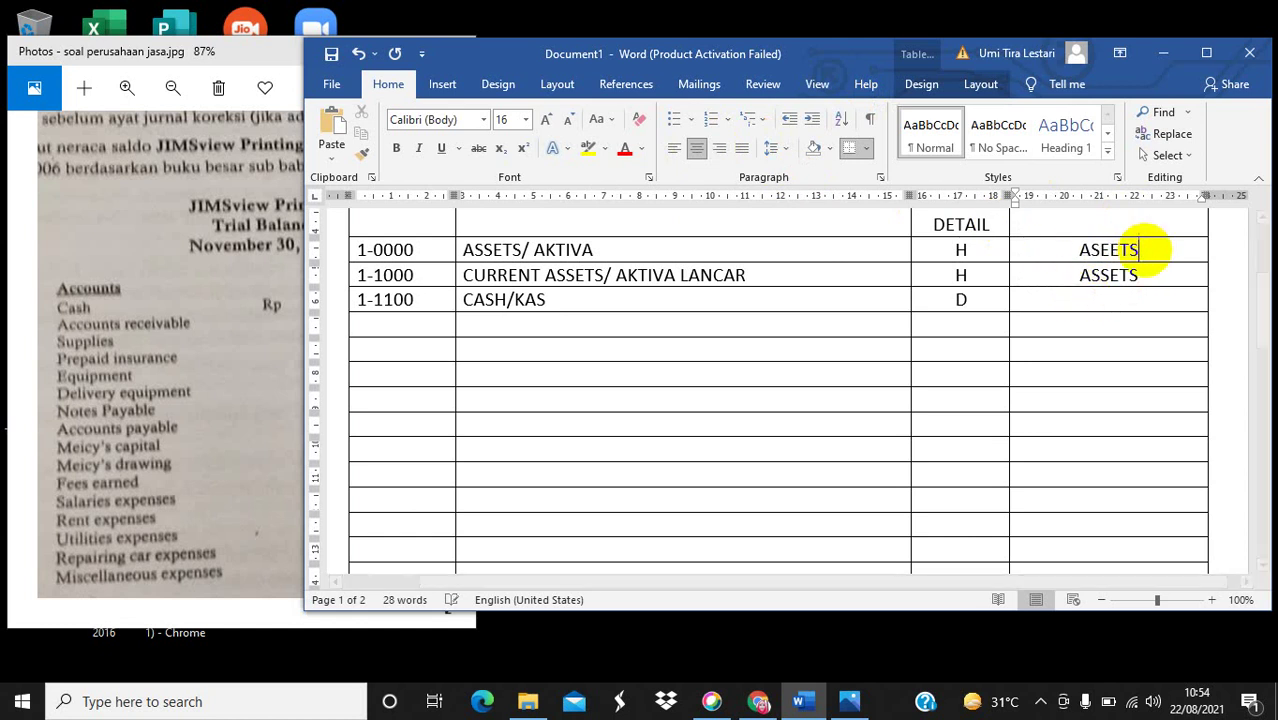
left_click(1112, 302)
type("BANK")
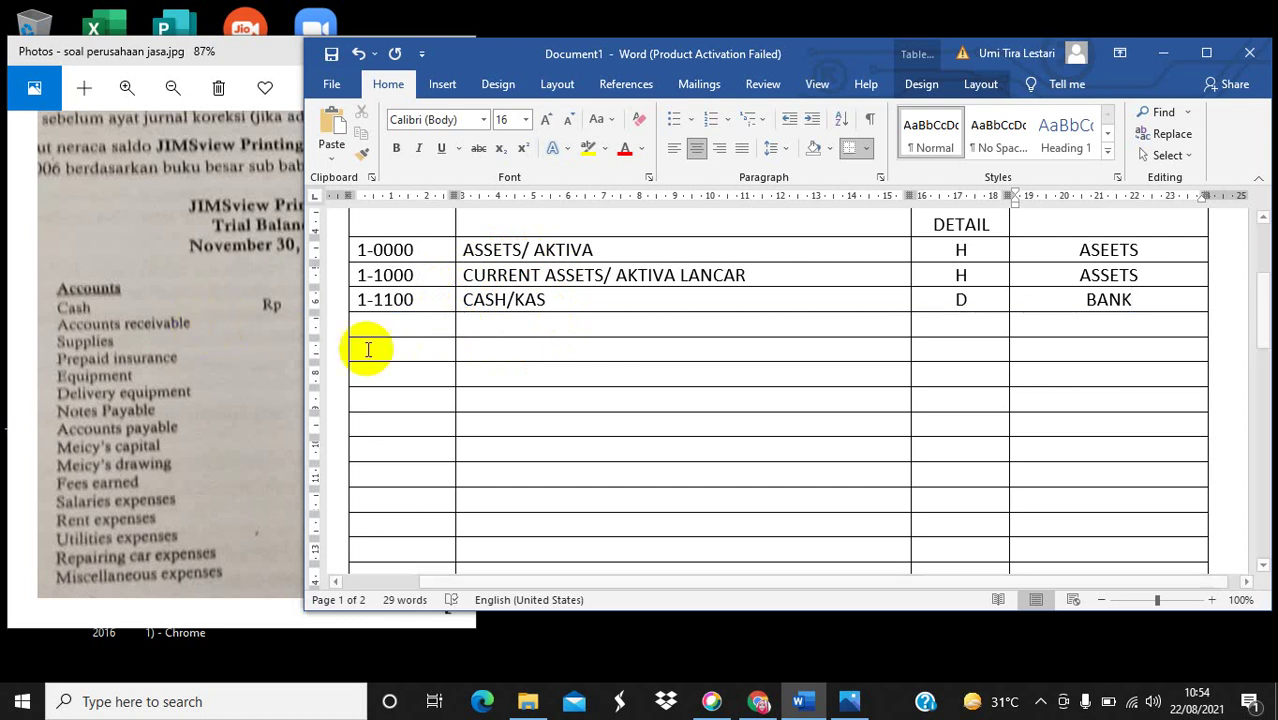
Add account 1-1200 named ACCOUNT RECEIVEBLE in the row below CASH/KAS and mark it as D.
left_click(383, 322)
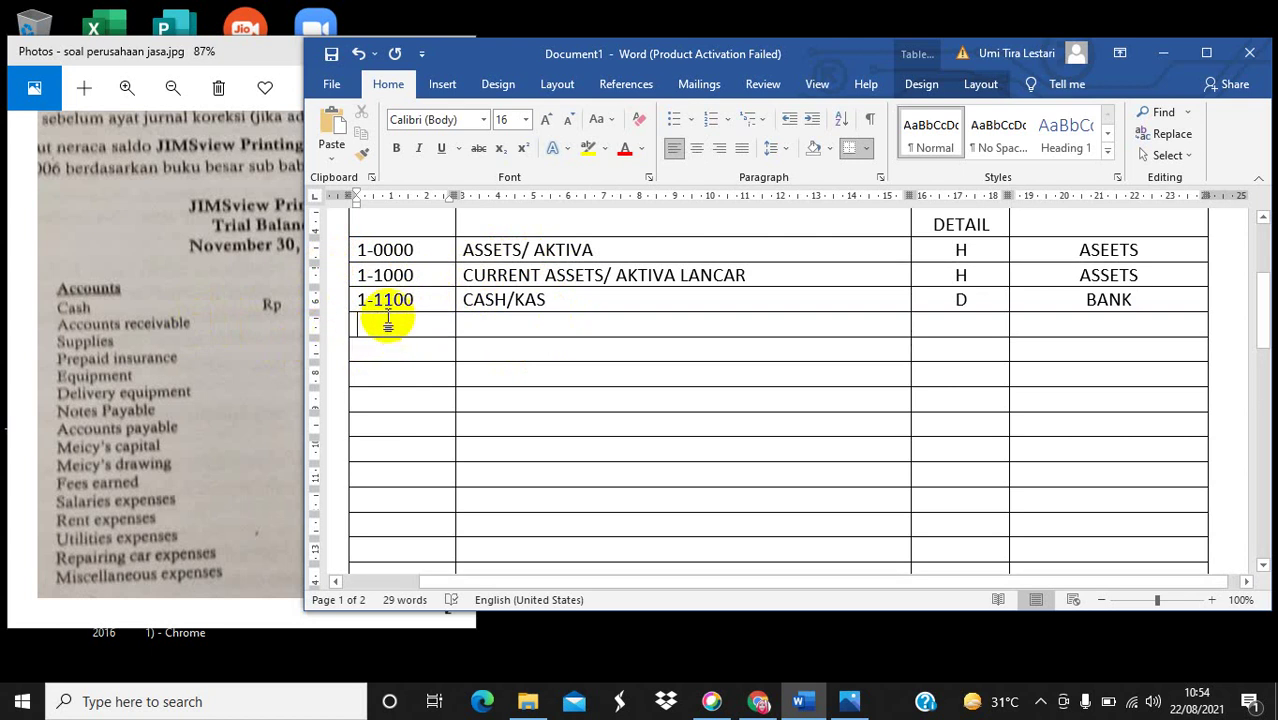
type("1-120")
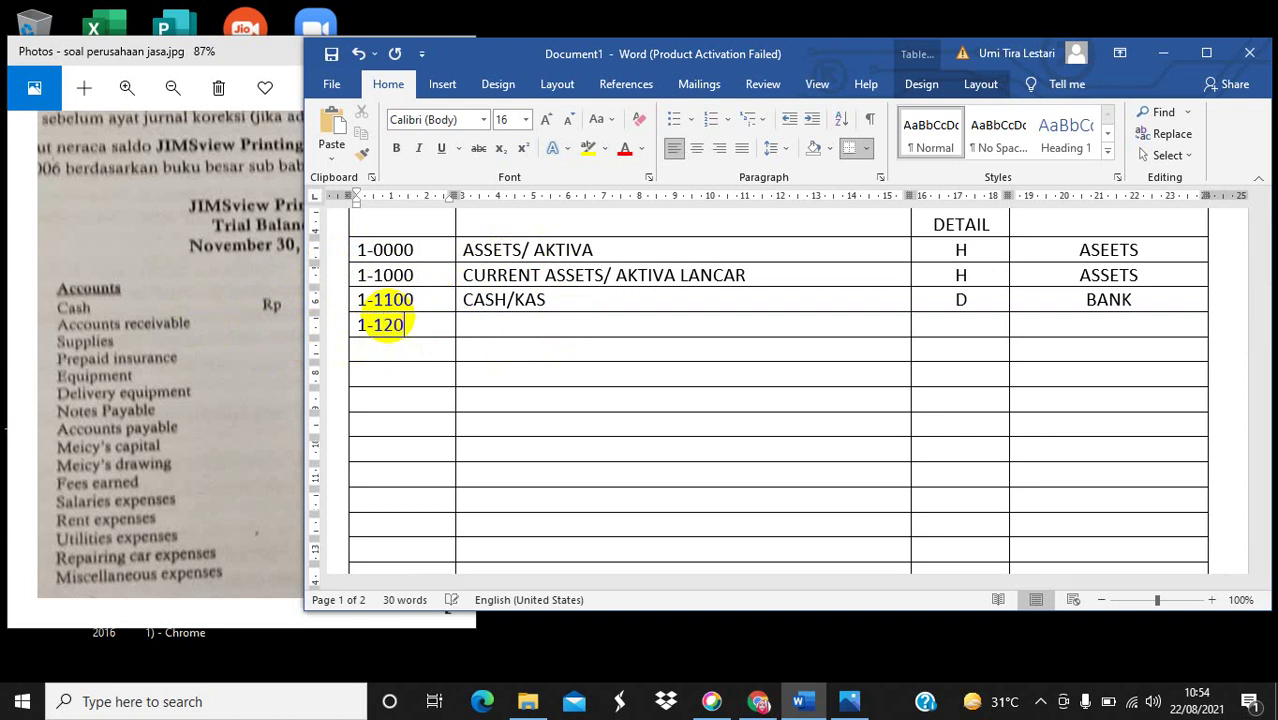
type("0")
left_click(476, 325)
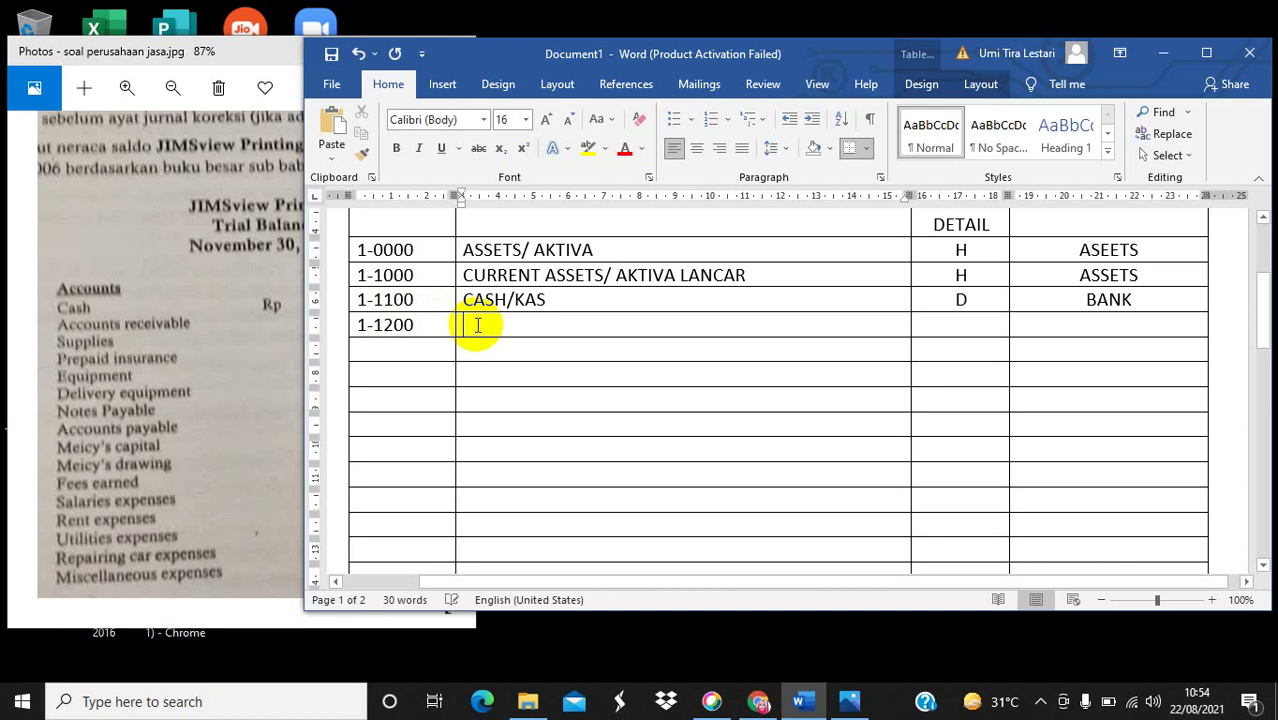
type("ACCO")
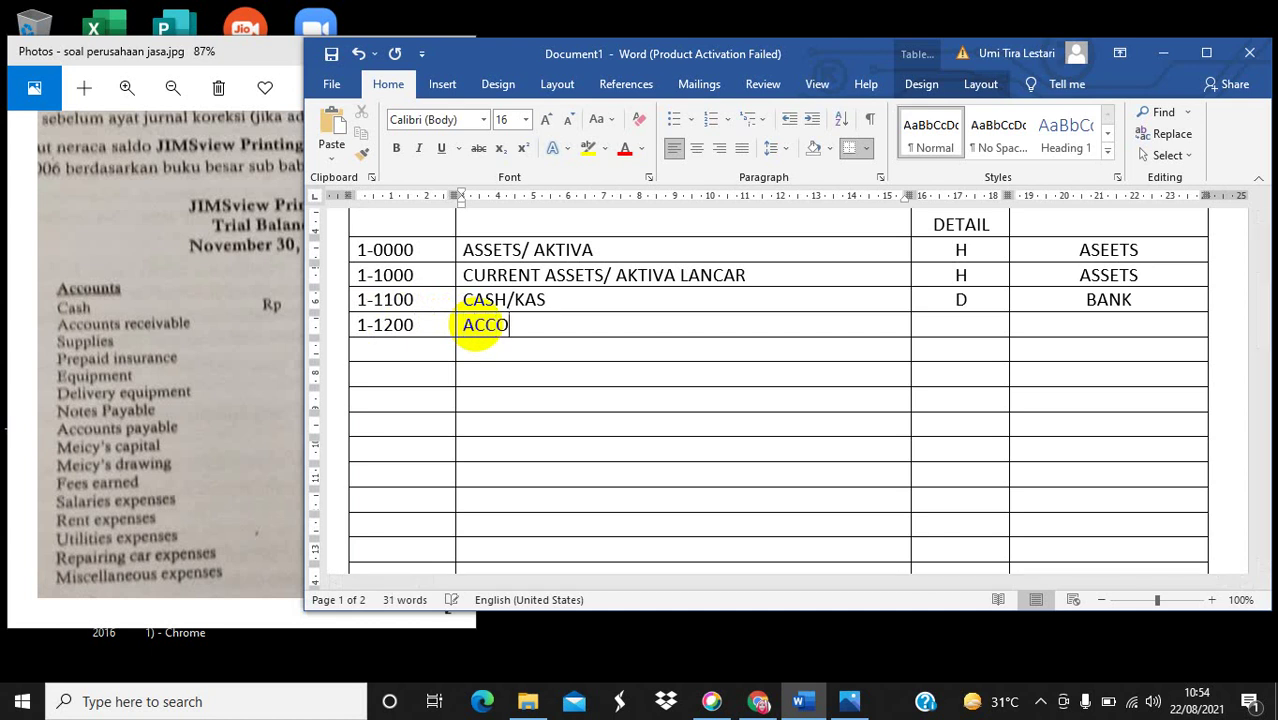
type("UNT RECEIVEBLE")
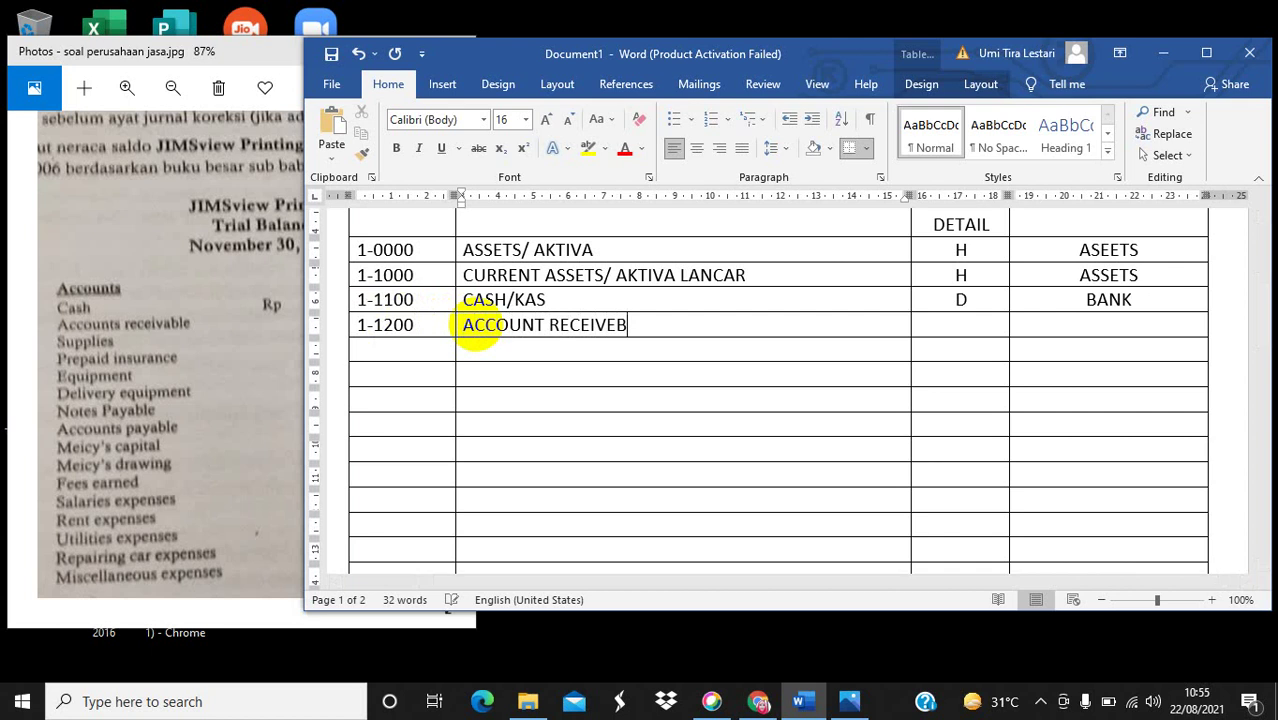
left_click(957, 322)
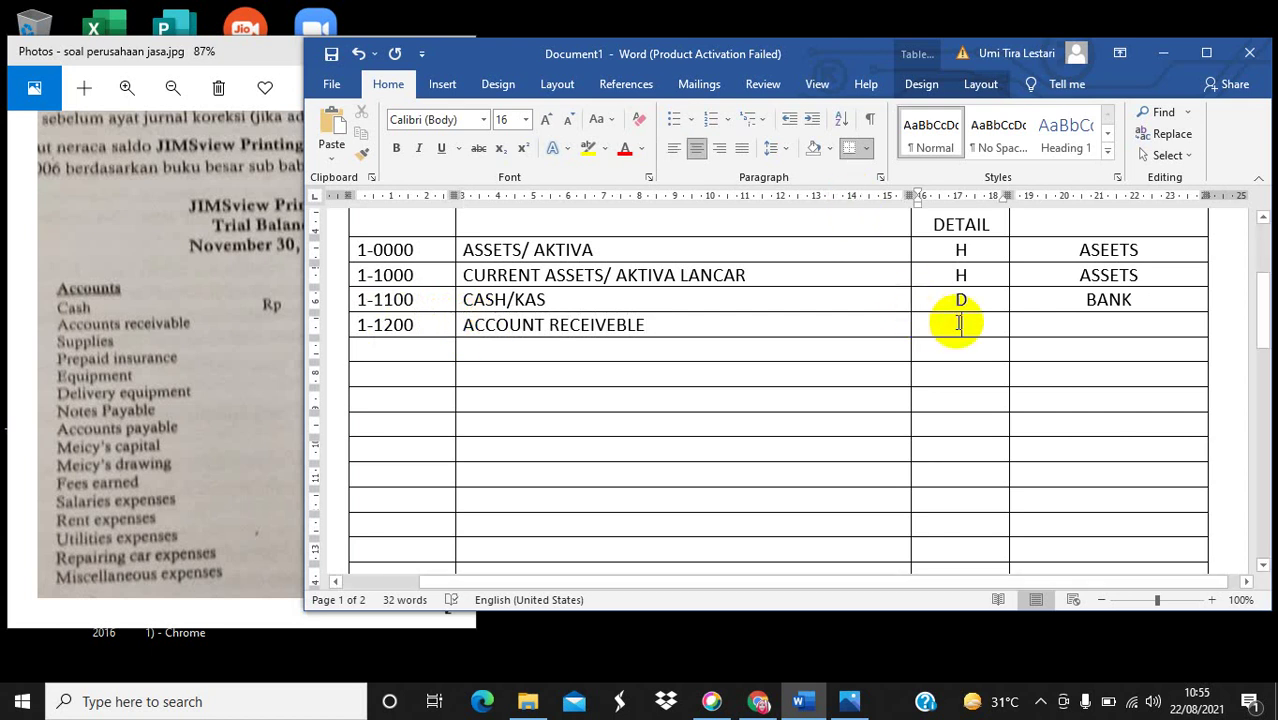
type("D")
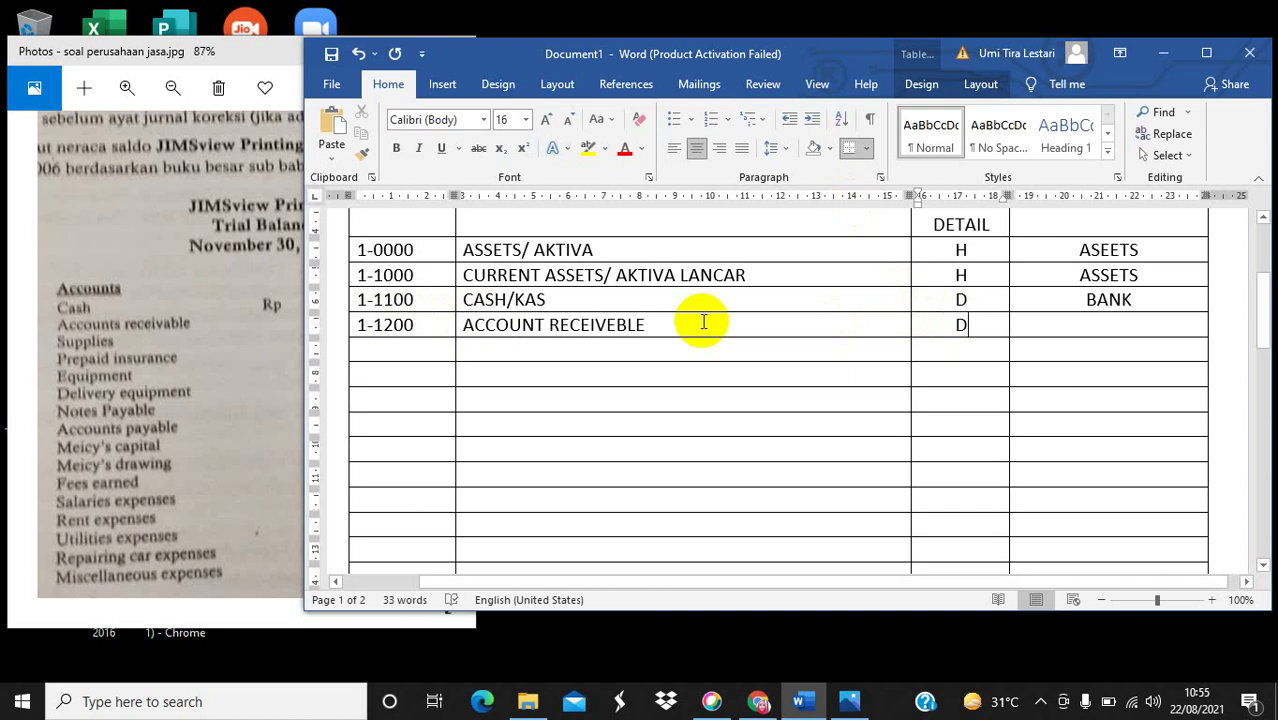
Copy the account name ACCOUNT RECEIVEBLE into the account type cell of the 1-1200 row.
left_click_drag(650, 324, 480, 336)
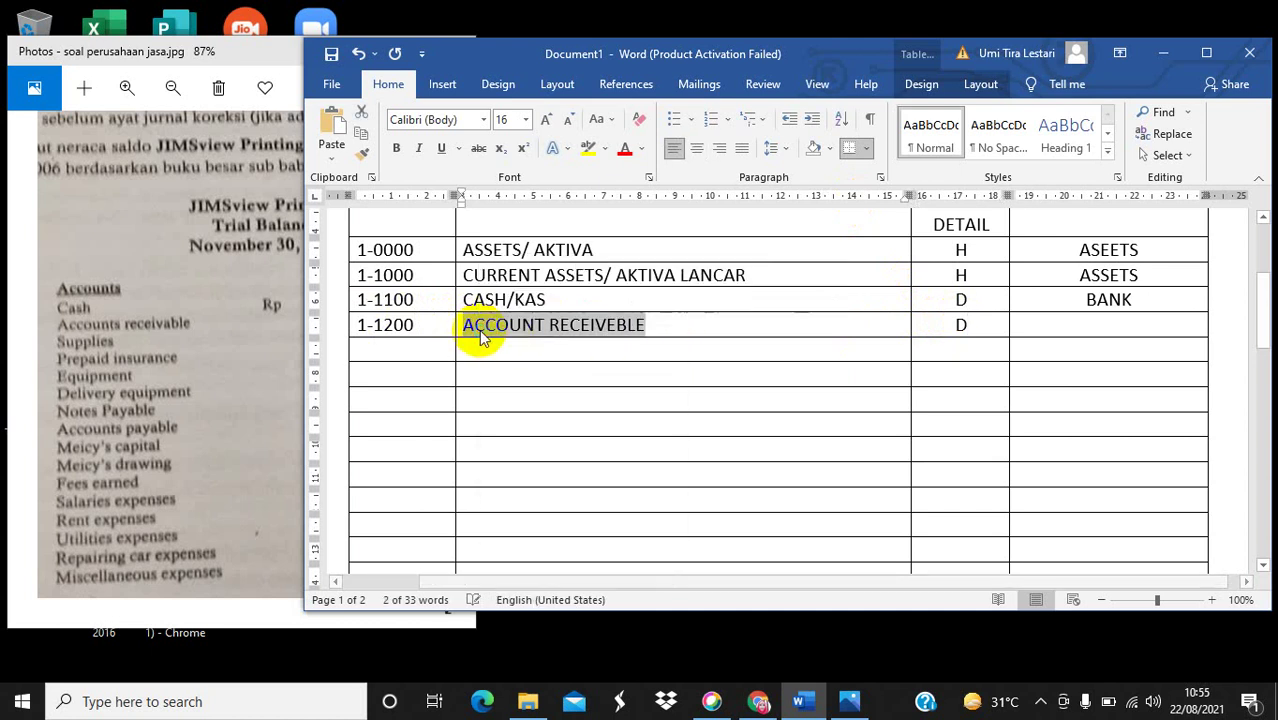
right_click(481, 336)
left_click(522, 363)
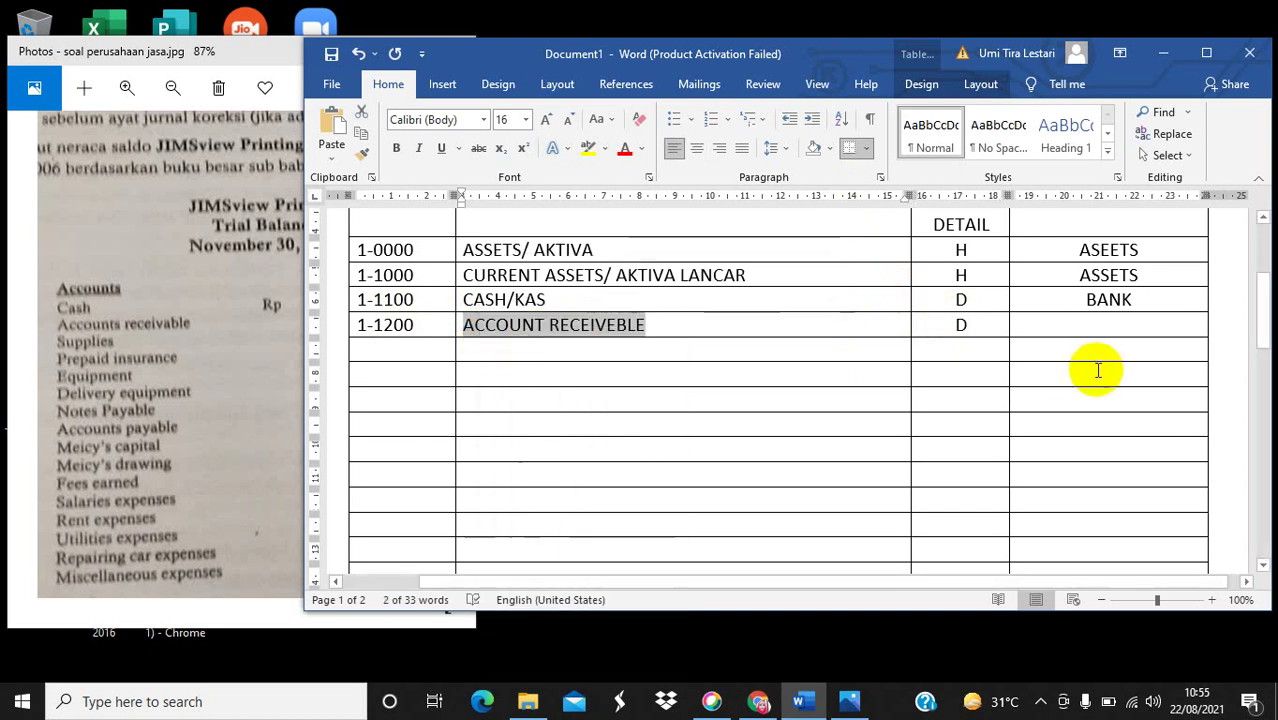
left_click(1110, 324)
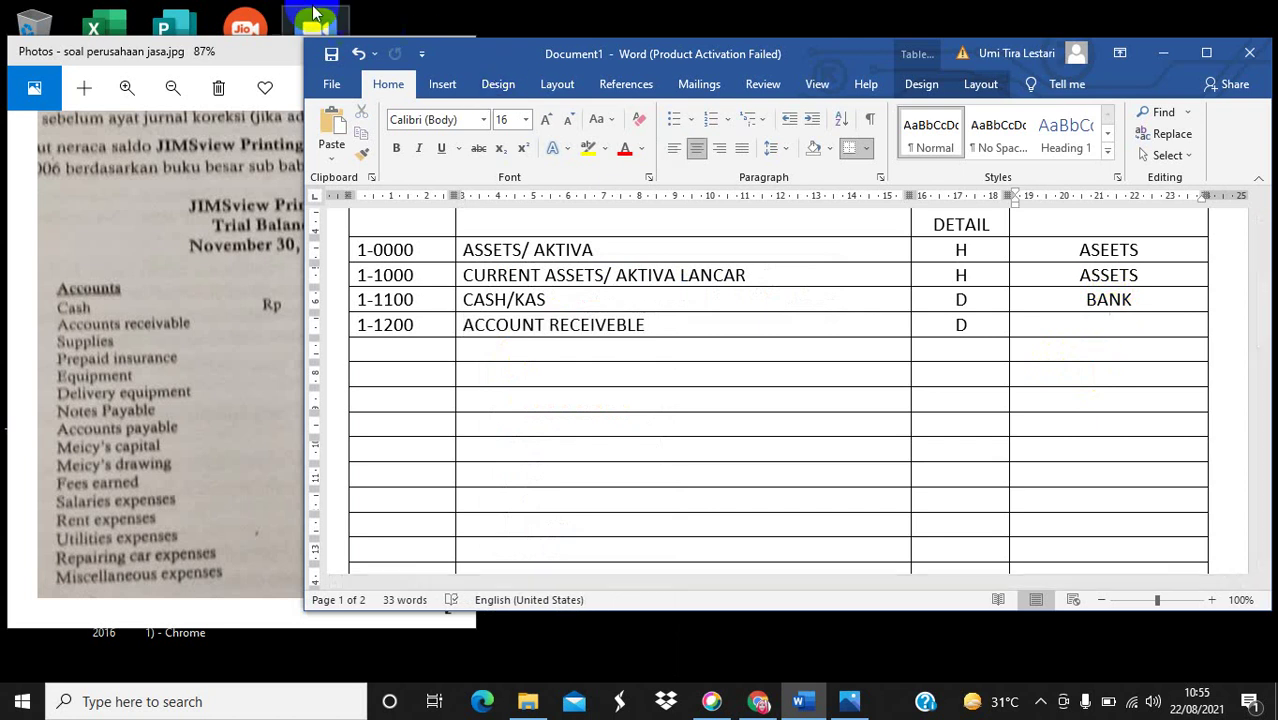
left_click(331, 130)
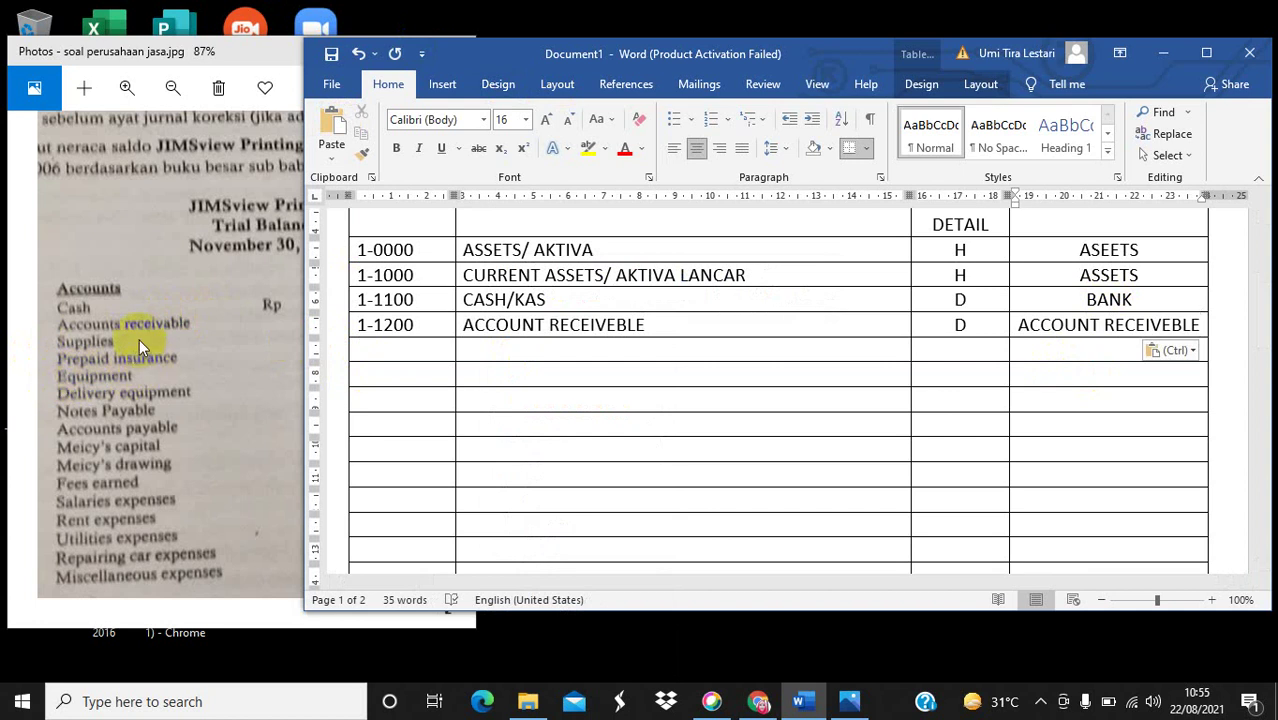
Add account number 1-1300 with the name PREPAID INSURANCE/ASURANSI DIBAYAR DIMUKA in the row below ACCOUNT RECEIVEBLE.
left_click(409, 349)
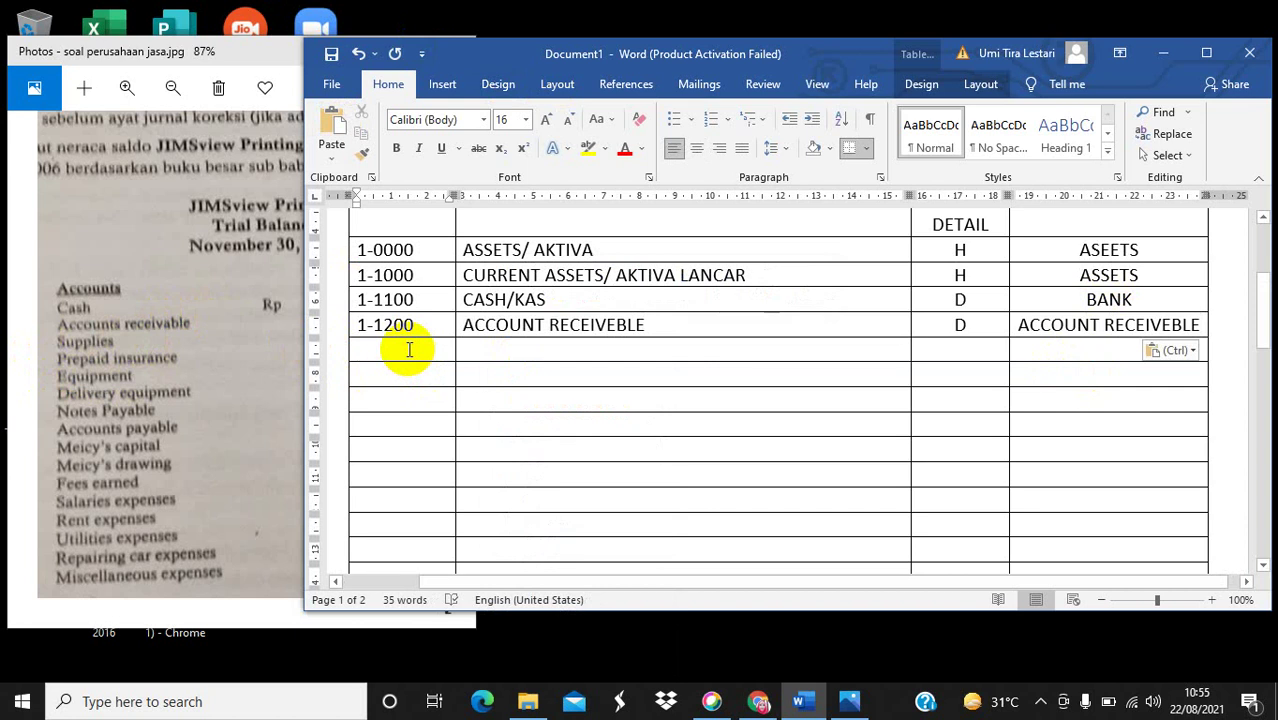
type("1-1300")
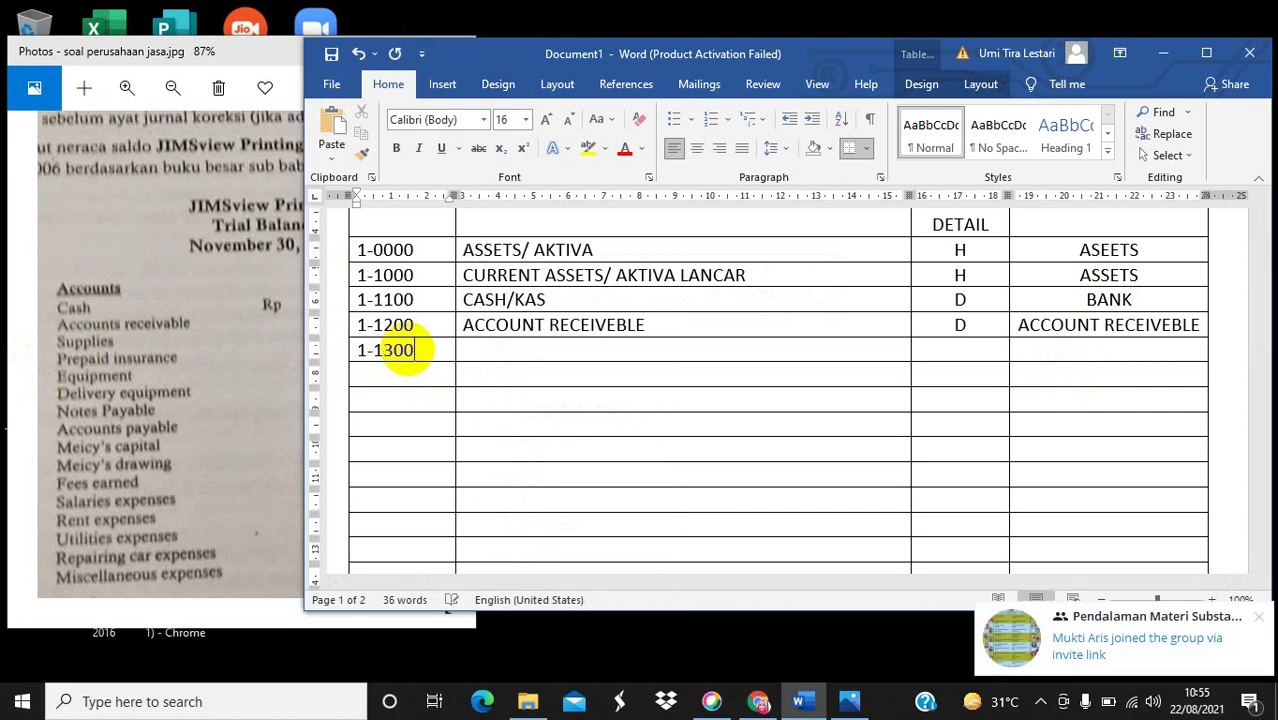
left_click(536, 348)
type("P")
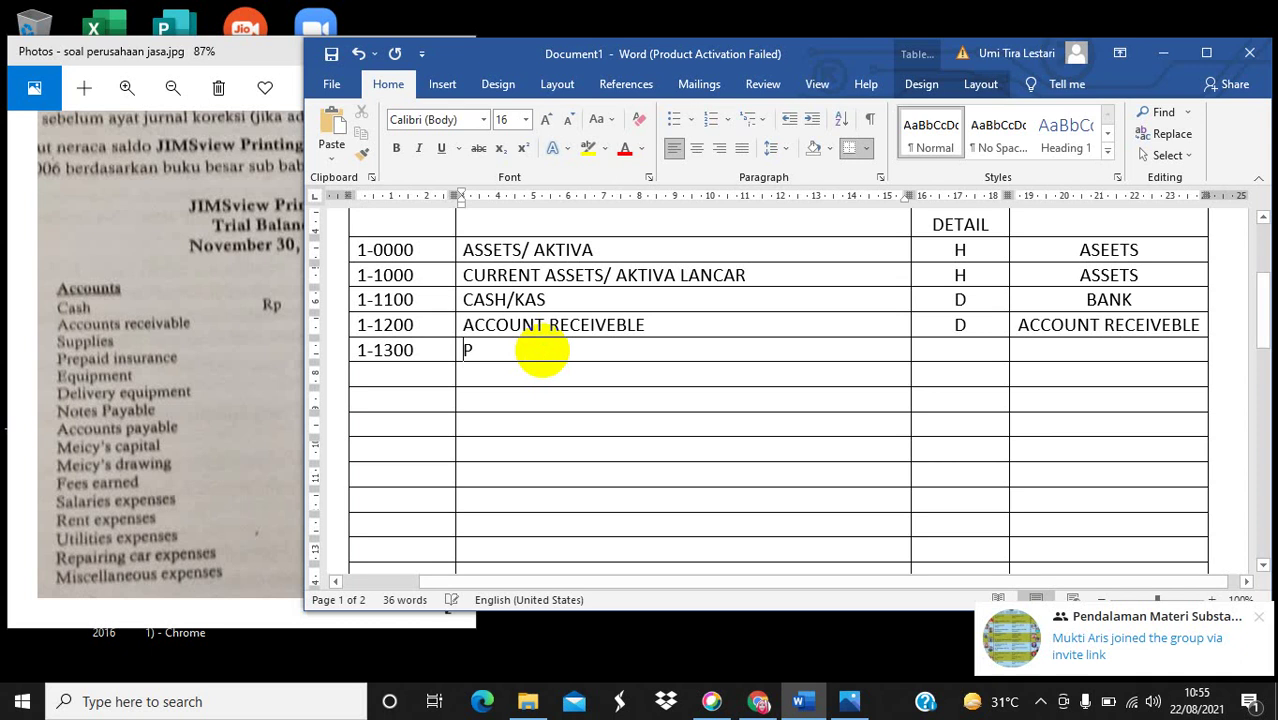
type("REPAID ")
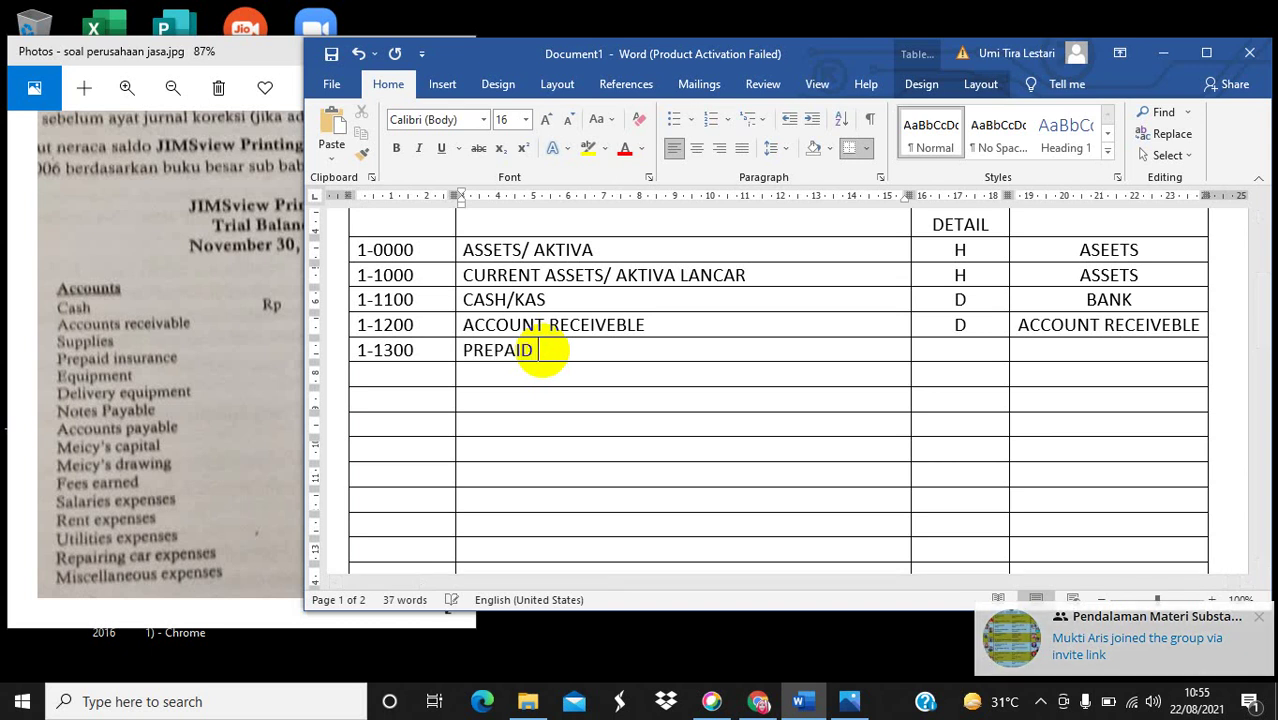
type("INSURANCE/")
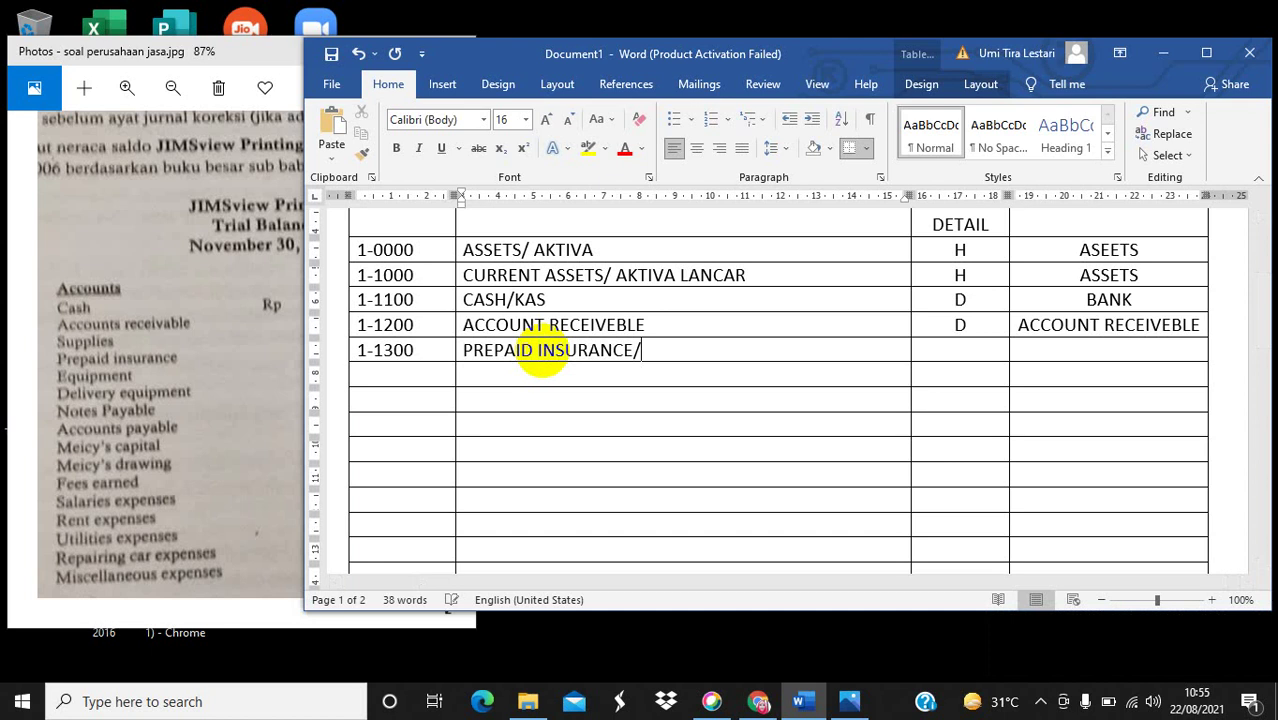
type("ASURANS")
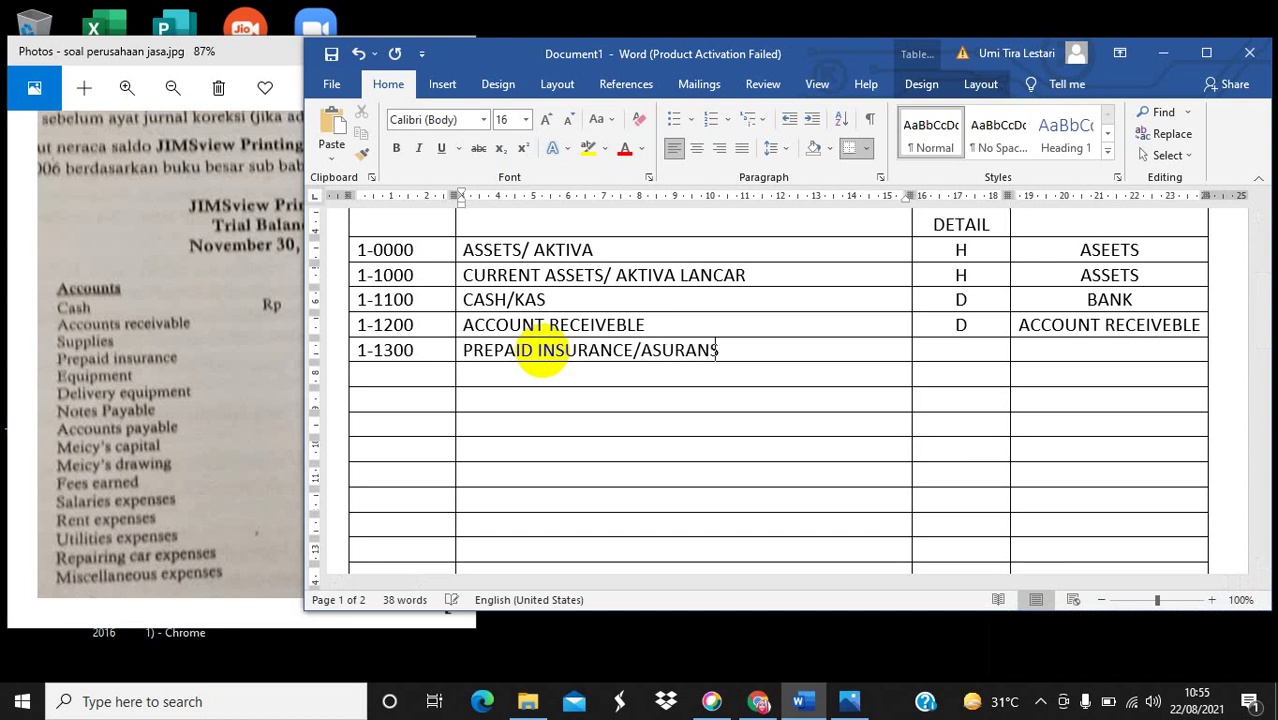
type("I DIBAYAR ")
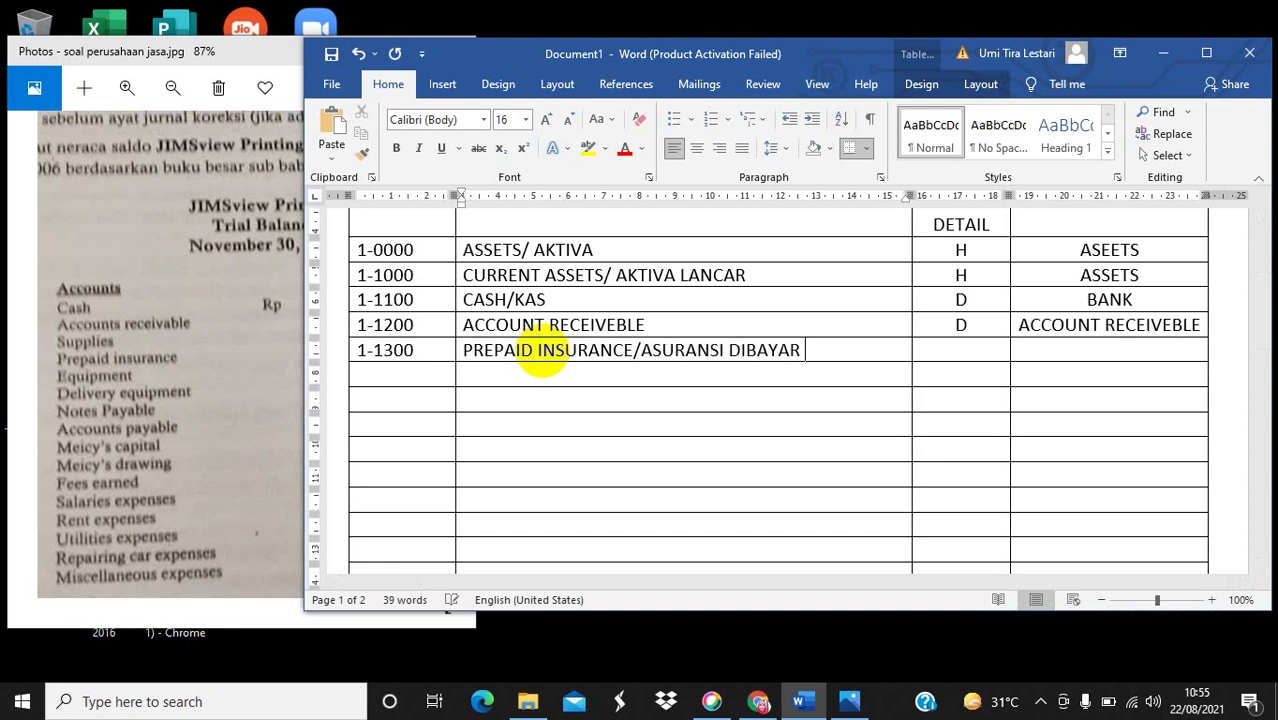
type("DIMUKA")
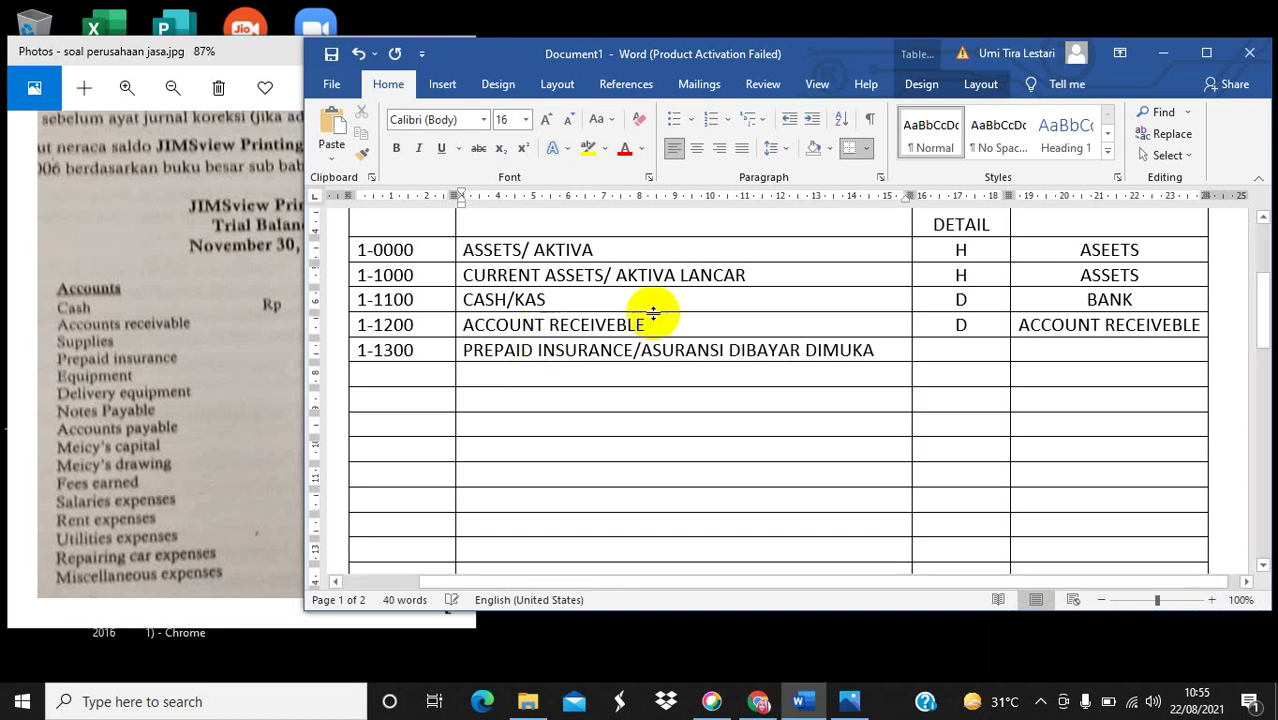
Append /PIUTANG USAHA to the account name ACCOUNT RECEIVEBLE in the 1-1200 row.
left_click(679, 331)
type("/")
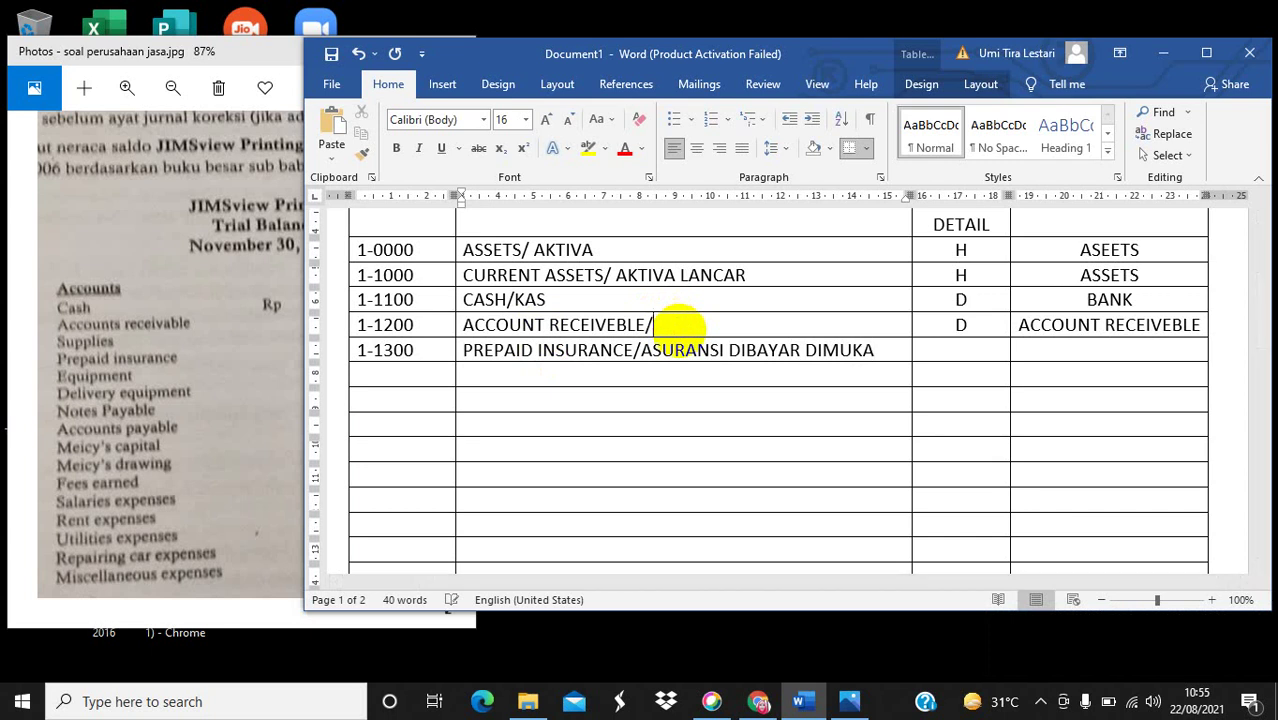
type("PIUTANG USAHA")
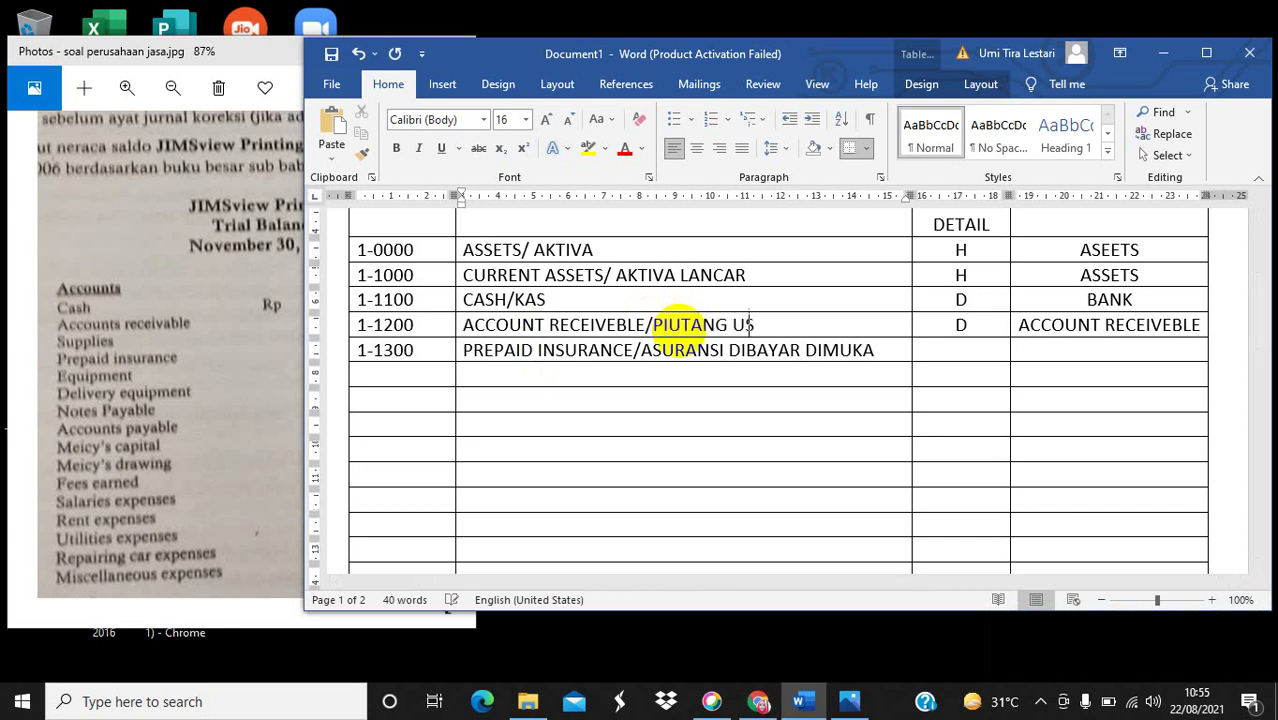
Mark the 1-1300 prepaid insurance row as D and enter OTHER CURRENT ASSETS as its account type, dismissing the chat notifications.
left_click(970, 349)
type("D")
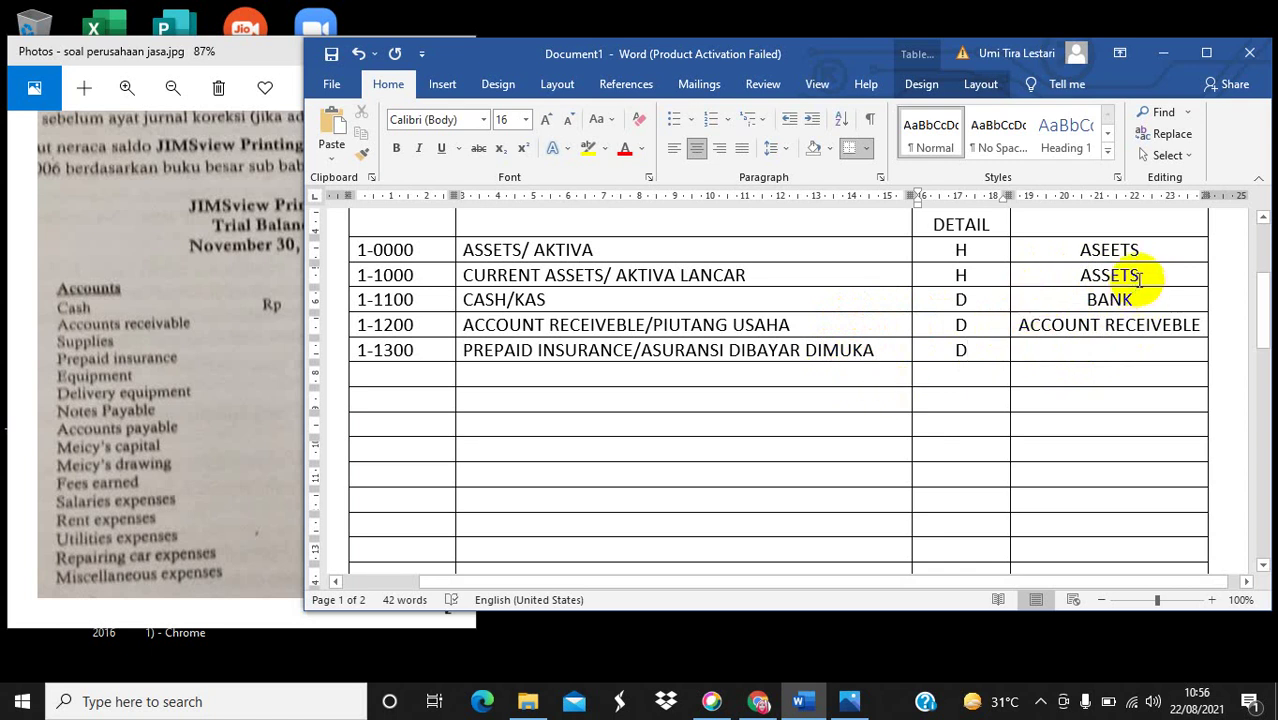
left_click(1042, 349)
type("O")
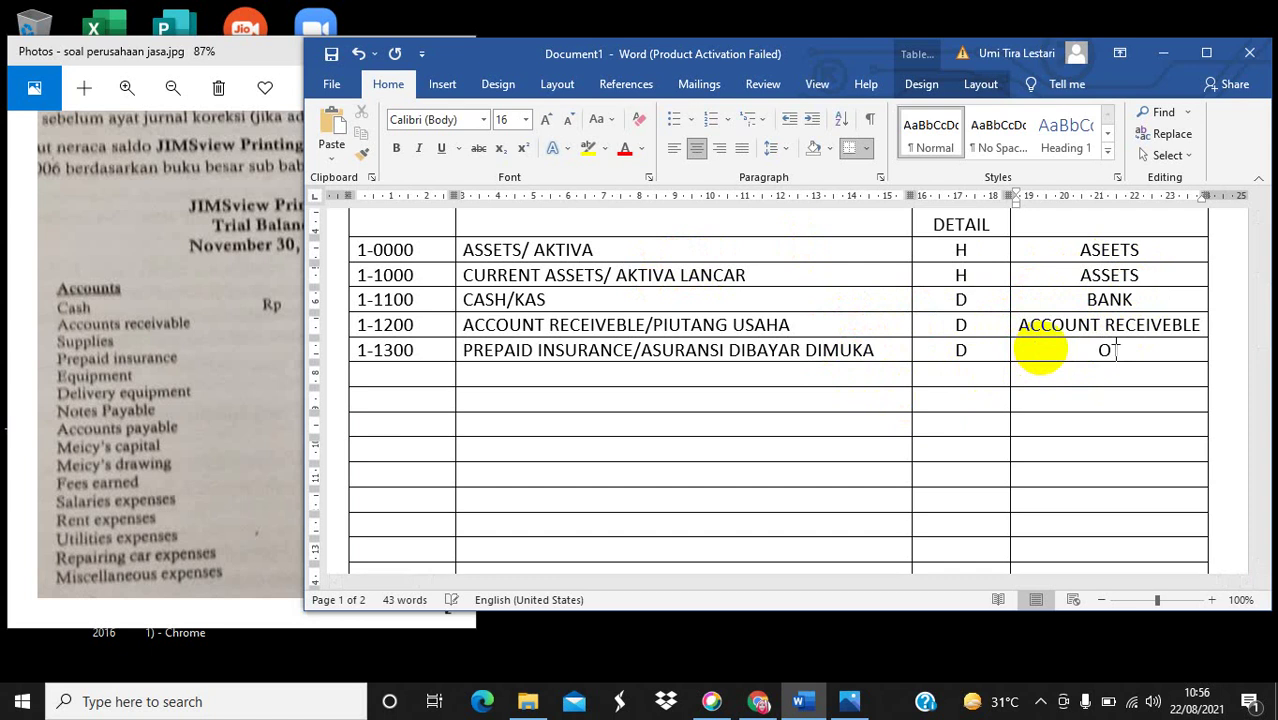
type("THER CUR")
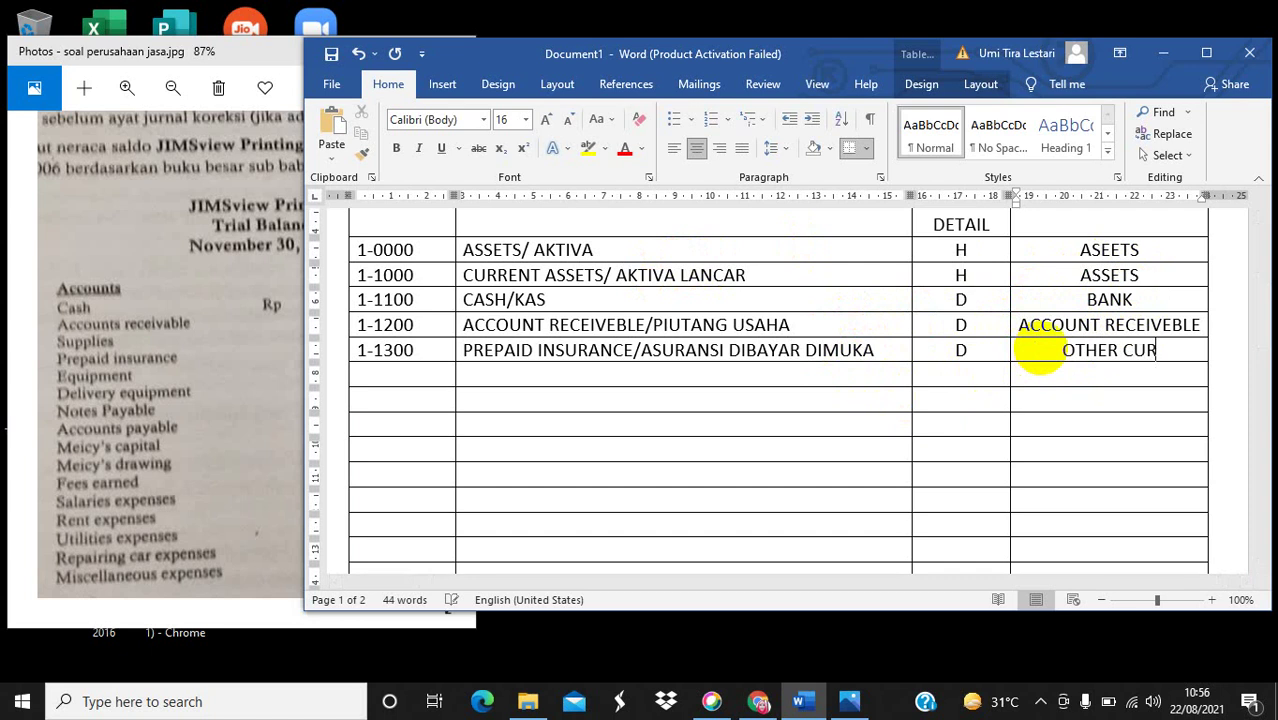
type("RENT ASSETS")
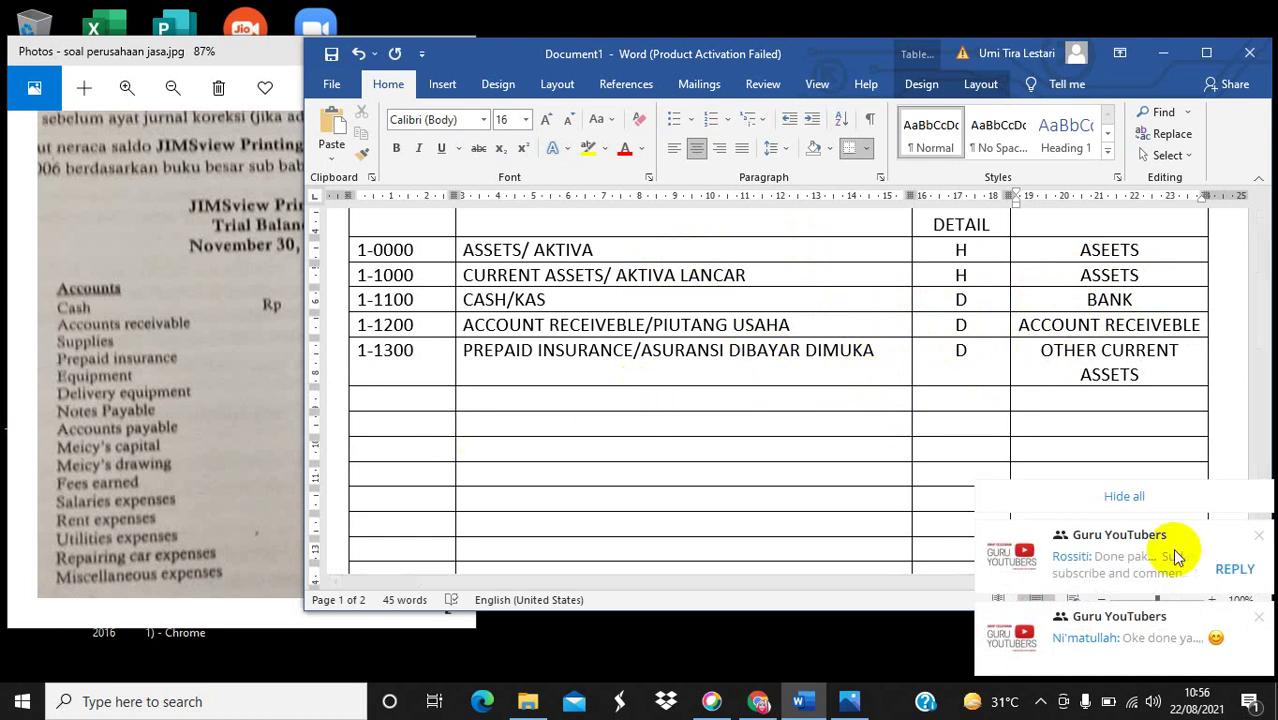
left_click(1155, 496)
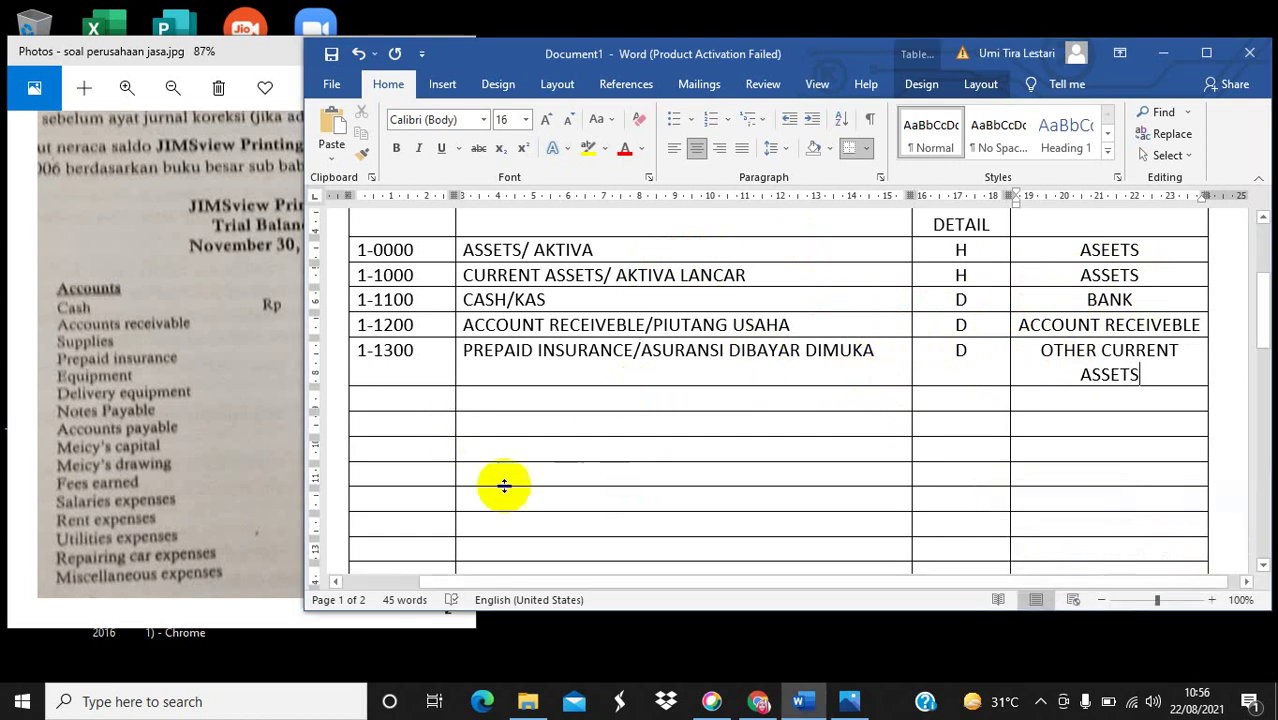
Add account 1-1400 named SUPPLIES/PERLENGKAPAN in the row below prepaid insurance and mark it as D.
left_click(426, 403)
type("1-")
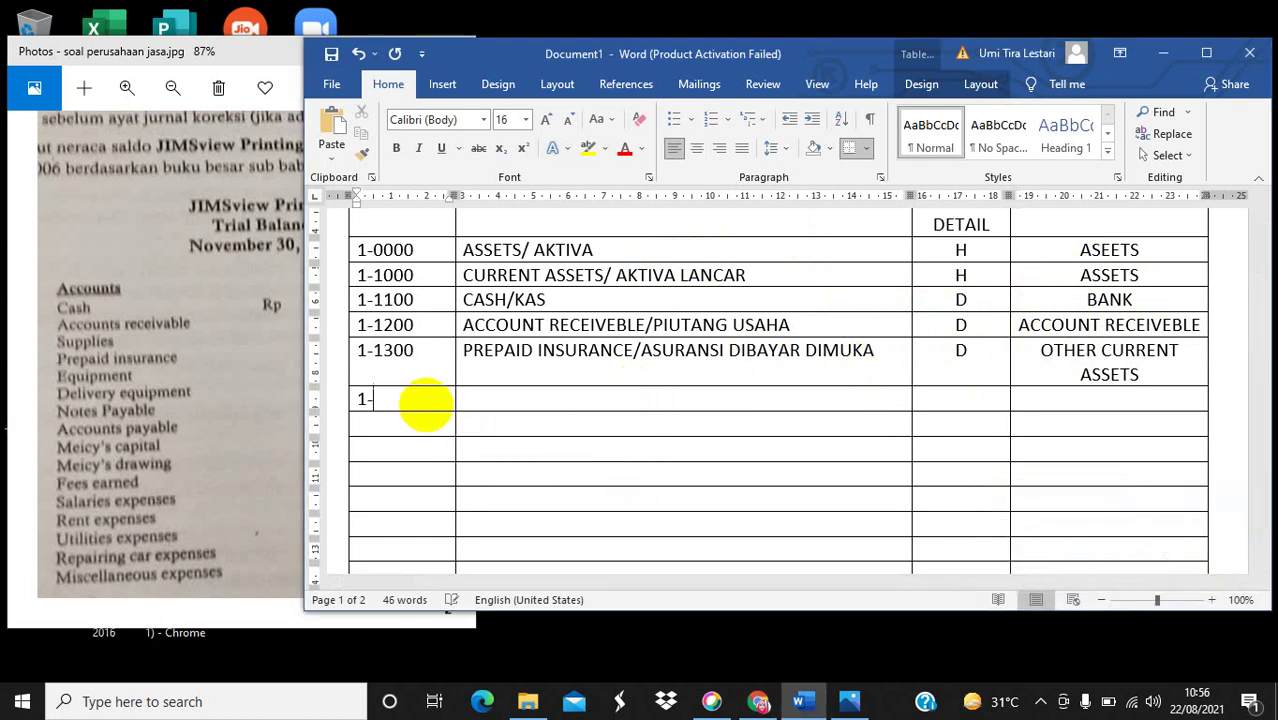
type("1400")
left_click(499, 405)
type("S")
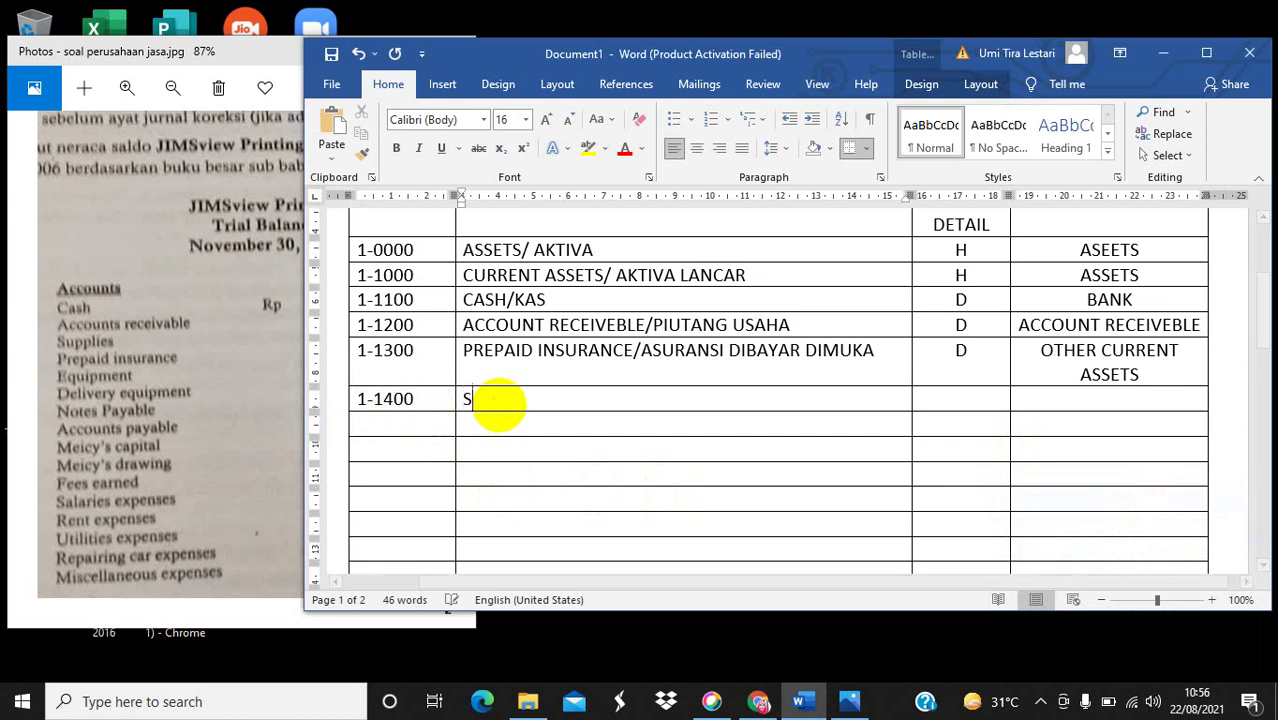
type("UPPLIES")
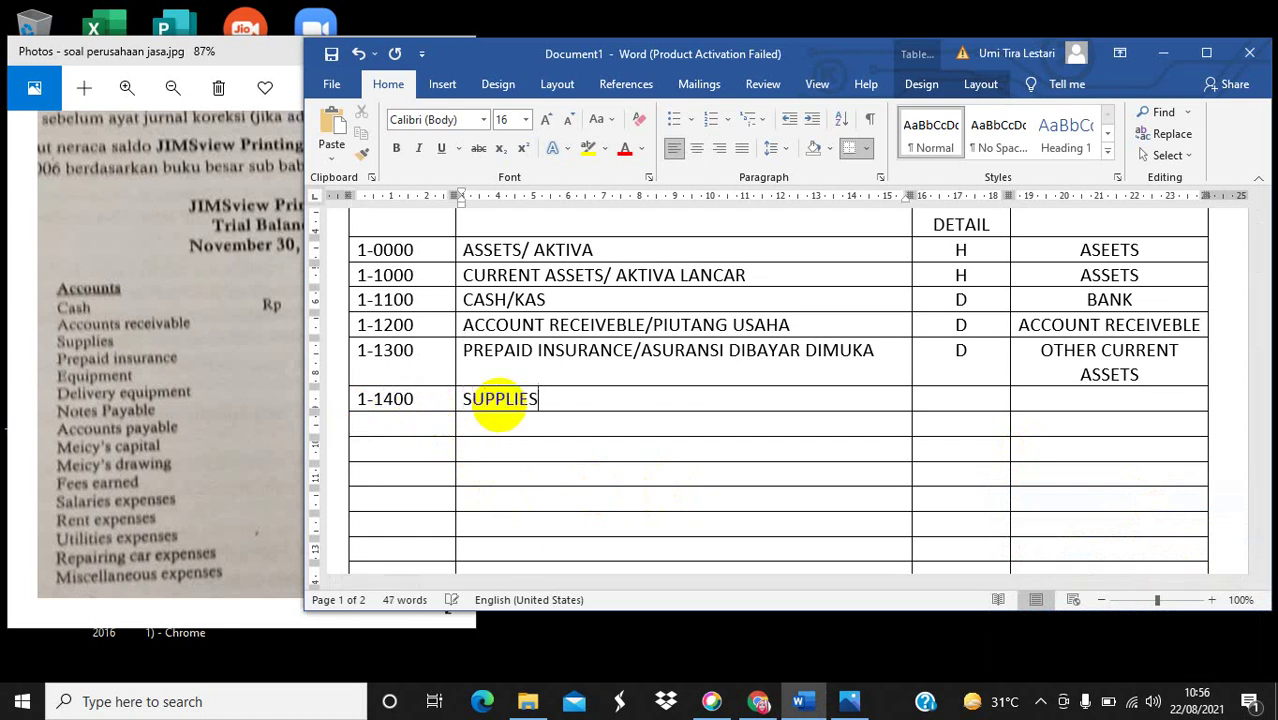
type("/PERLENGKAPAN")
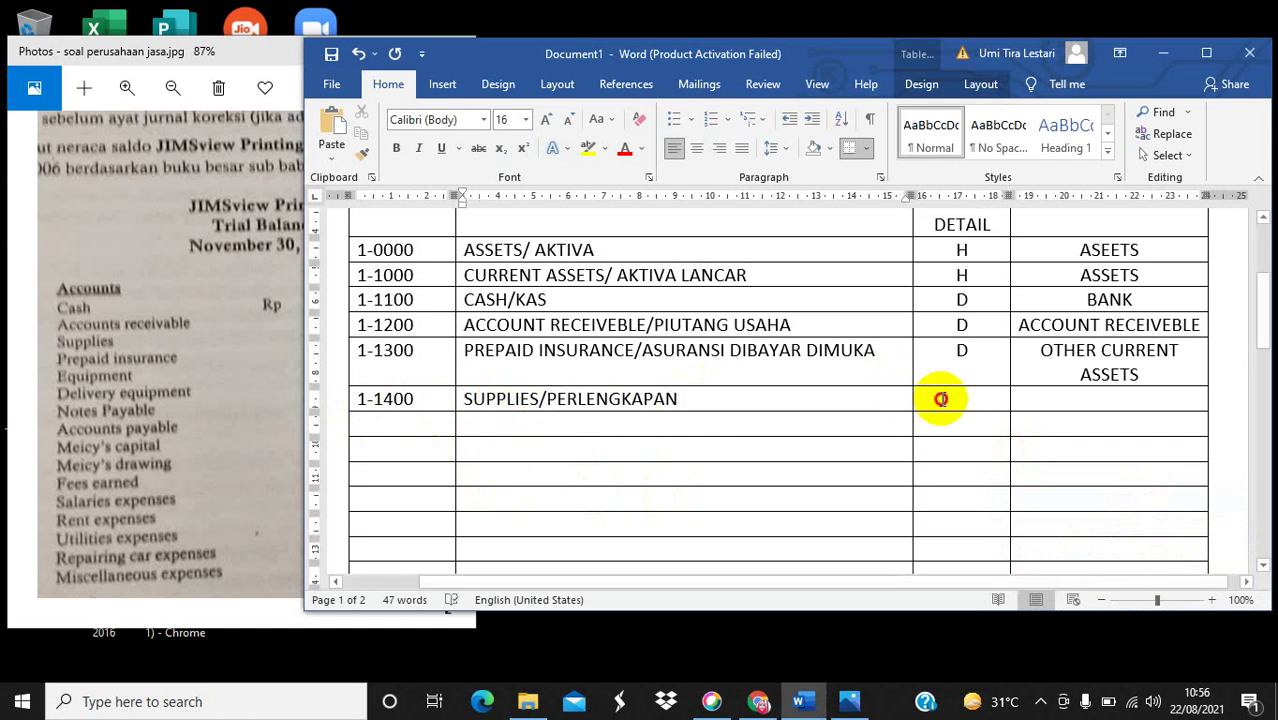
left_click(942, 399)
type("D")
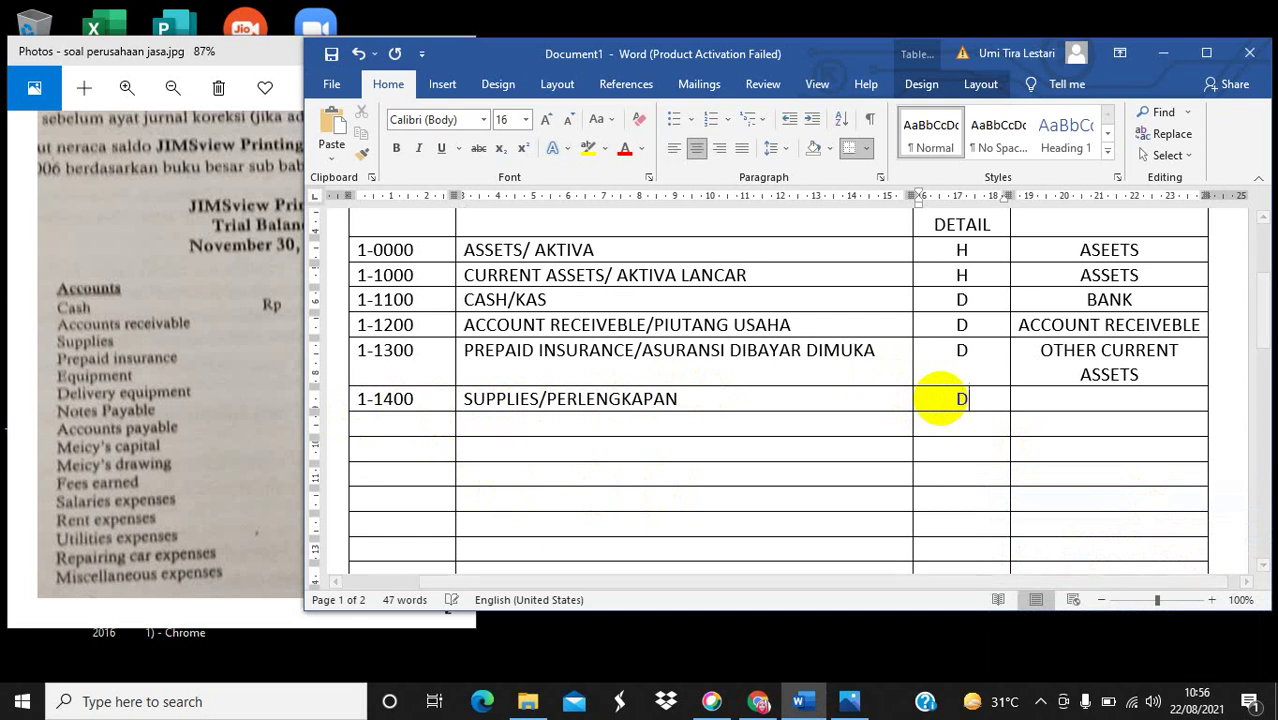
Copy the account type OTHER CURRENT ASSETS from the 1-1300 row into the 1-1400 row and dismiss the chat notification.
left_click(1046, 355)
left_click_drag(1046, 355, 1138, 374)
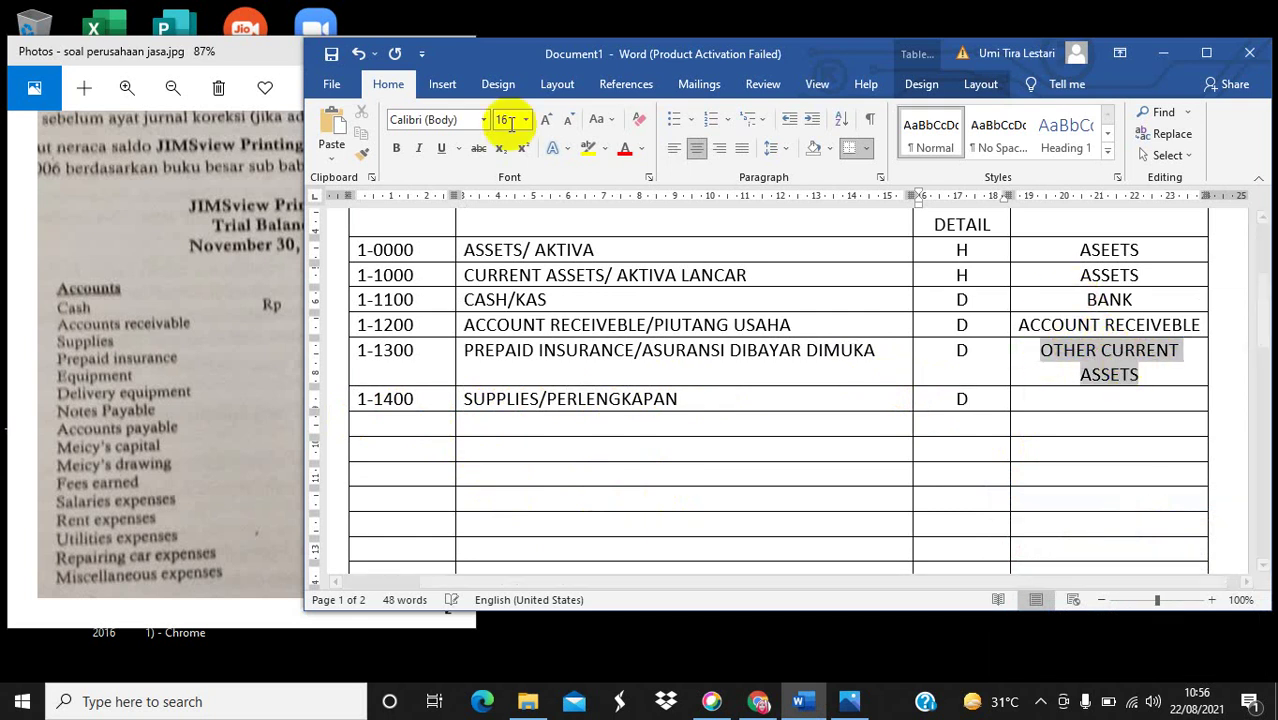
left_click(358, 127)
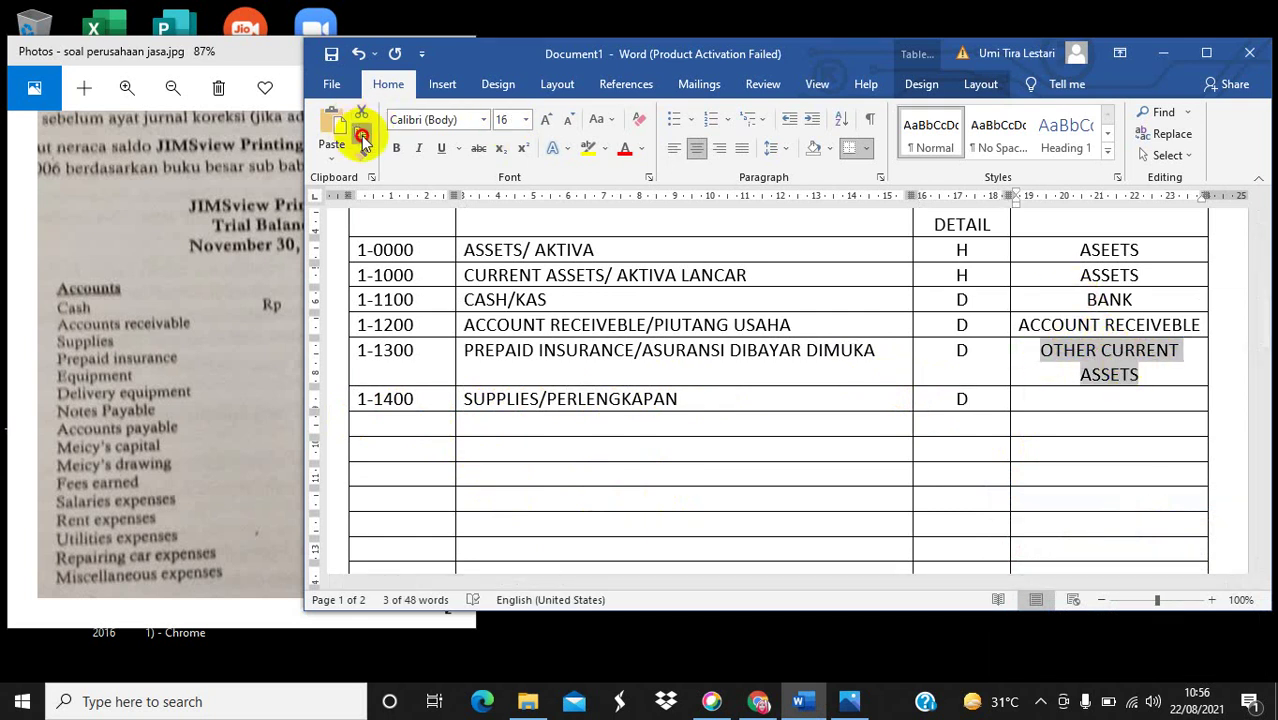
left_click(1078, 401)
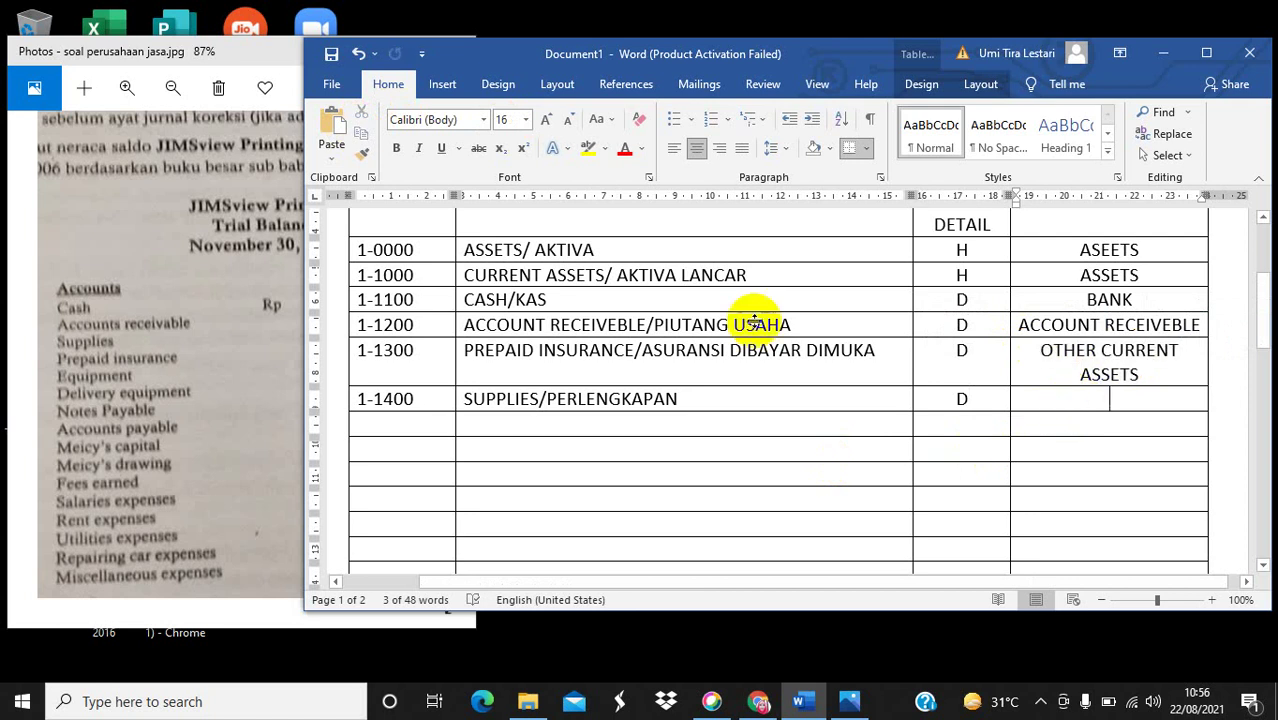
left_click(332, 125)
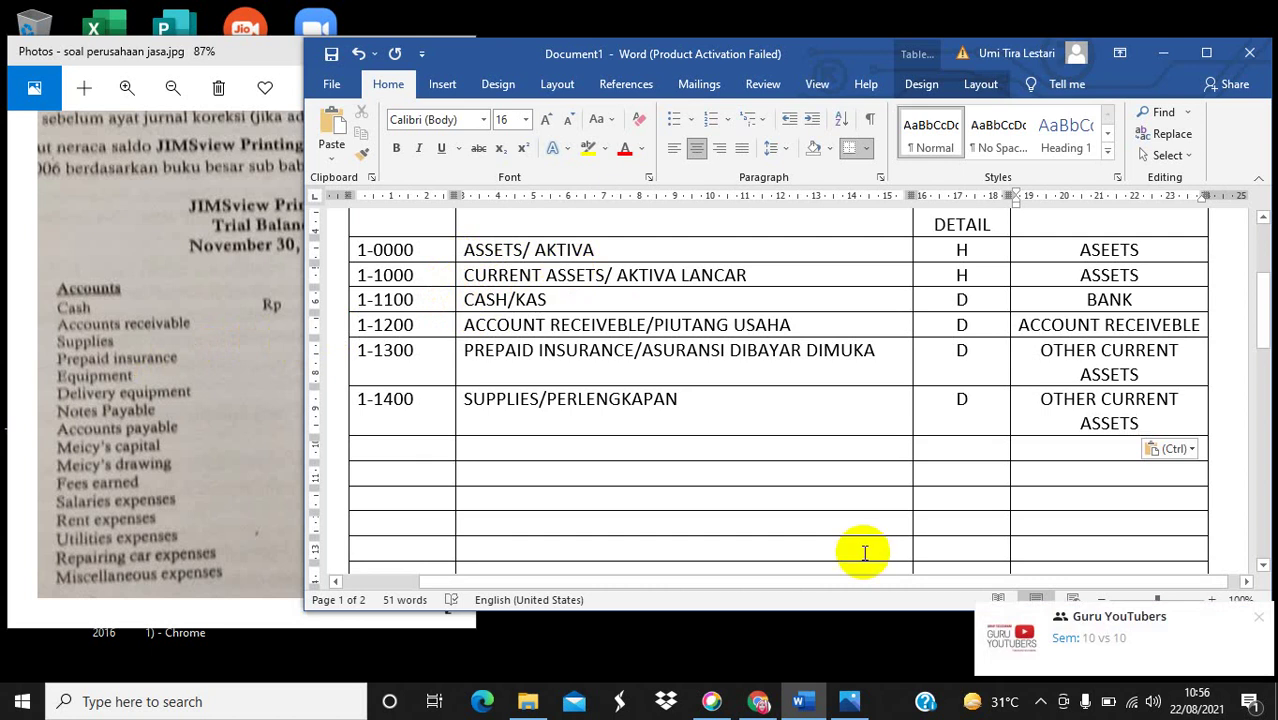
left_click(1259, 619)
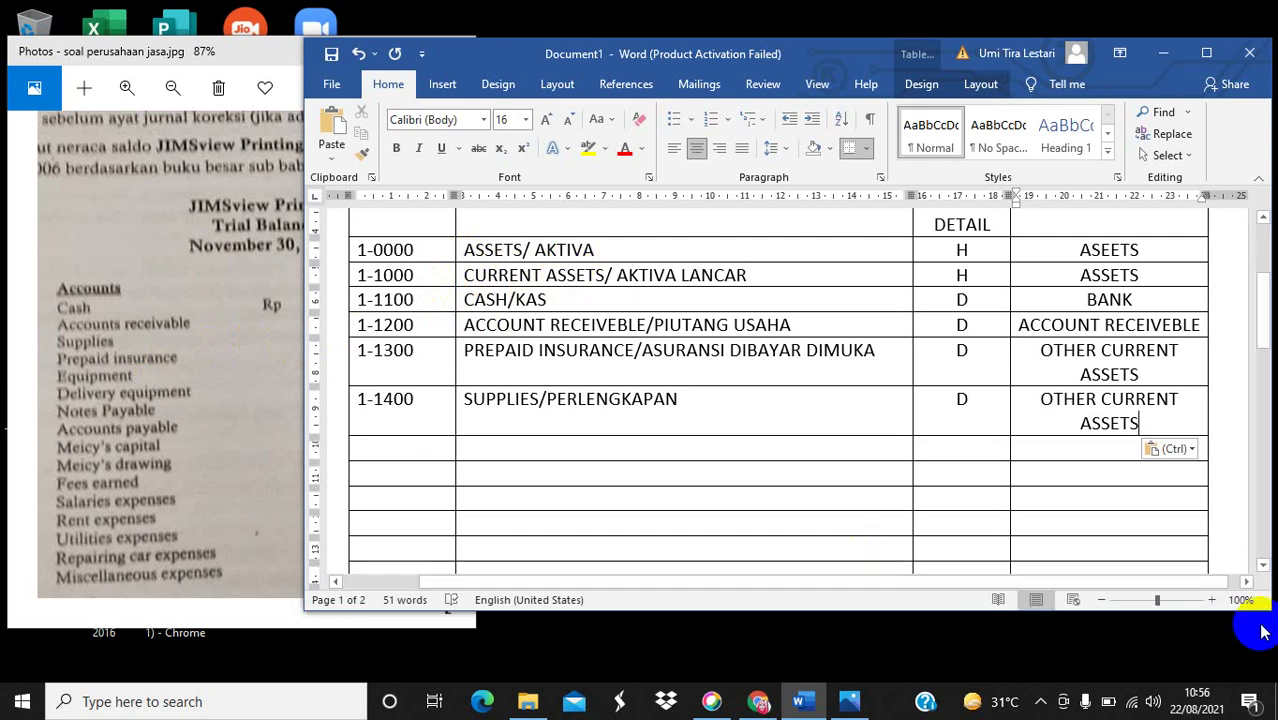
Enter FIXED ASSTES as the account name in the row below SUPPLIES/PERLENGKAPAN and number it 1-2000.
left_click(620, 448)
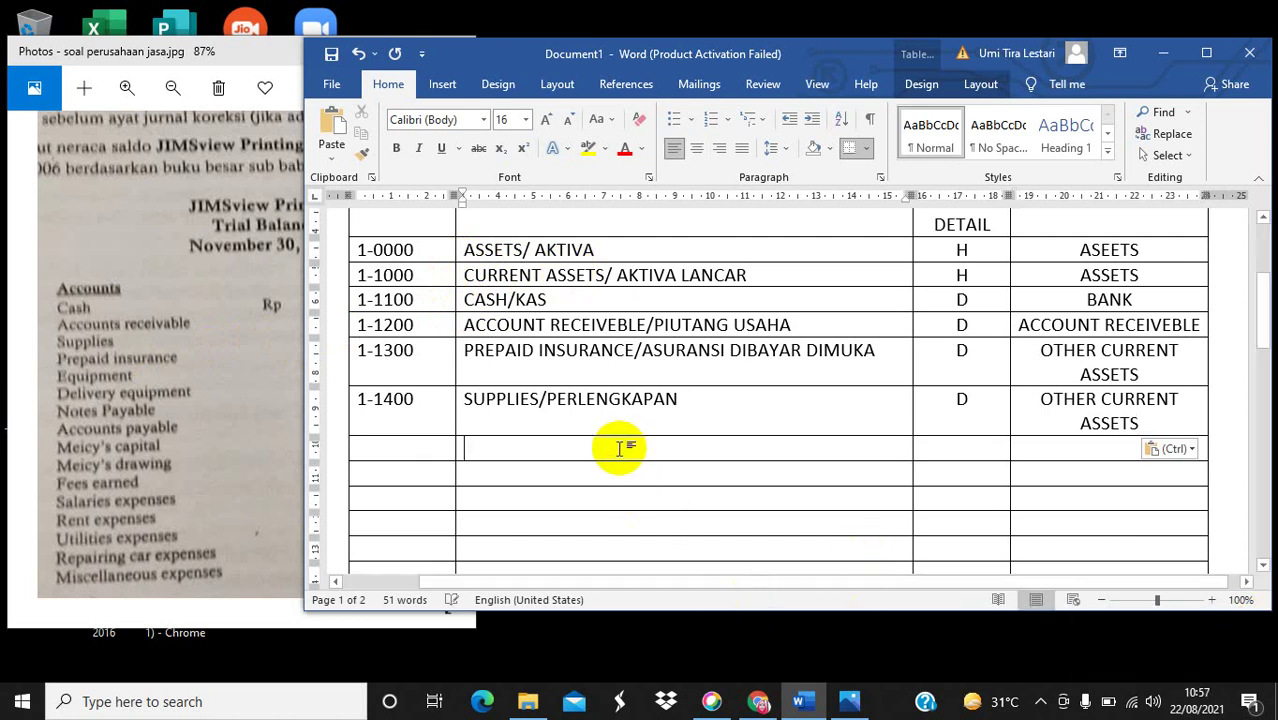
type("FI")
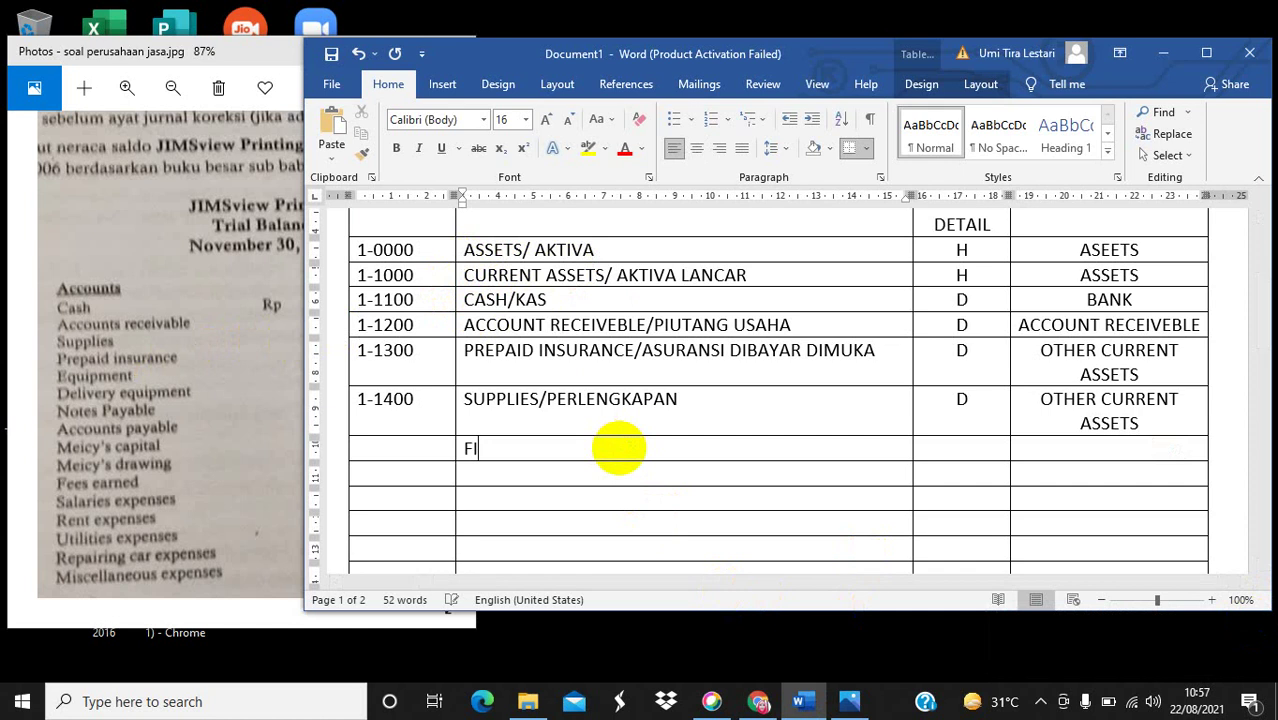
type("XED ASSTES")
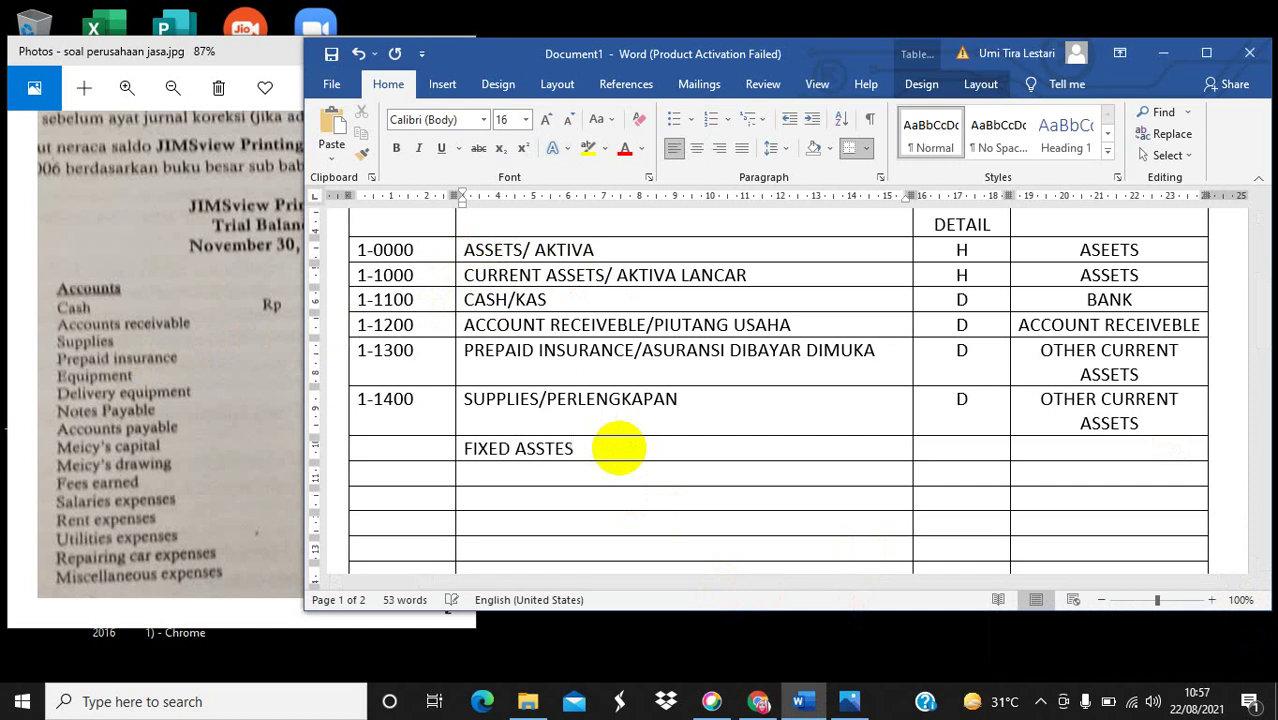
left_click(414, 443)
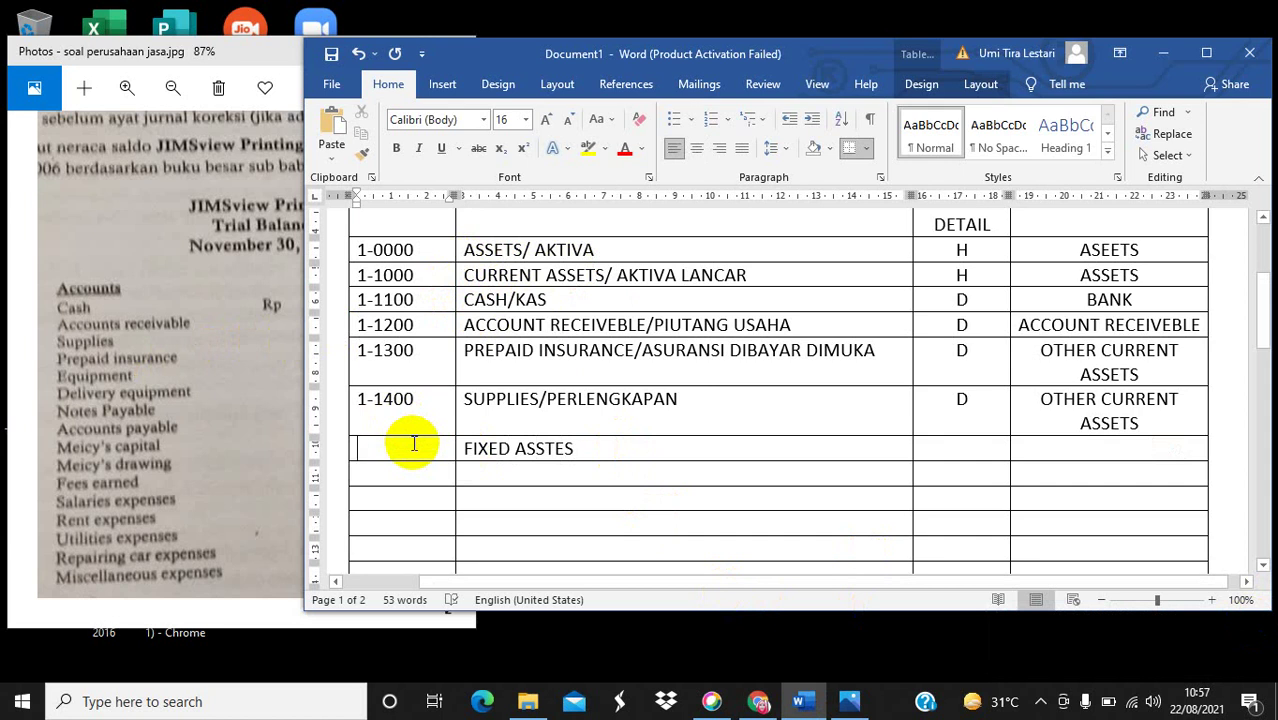
type("1")
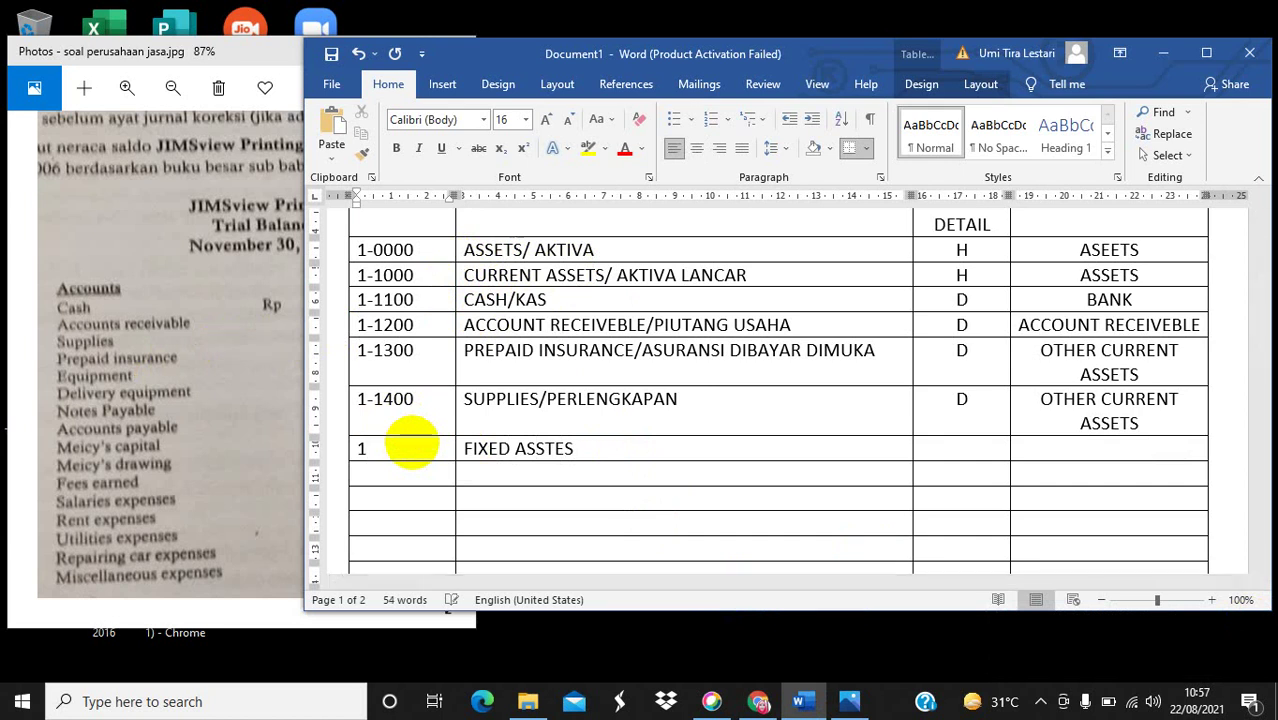
type("-2000")
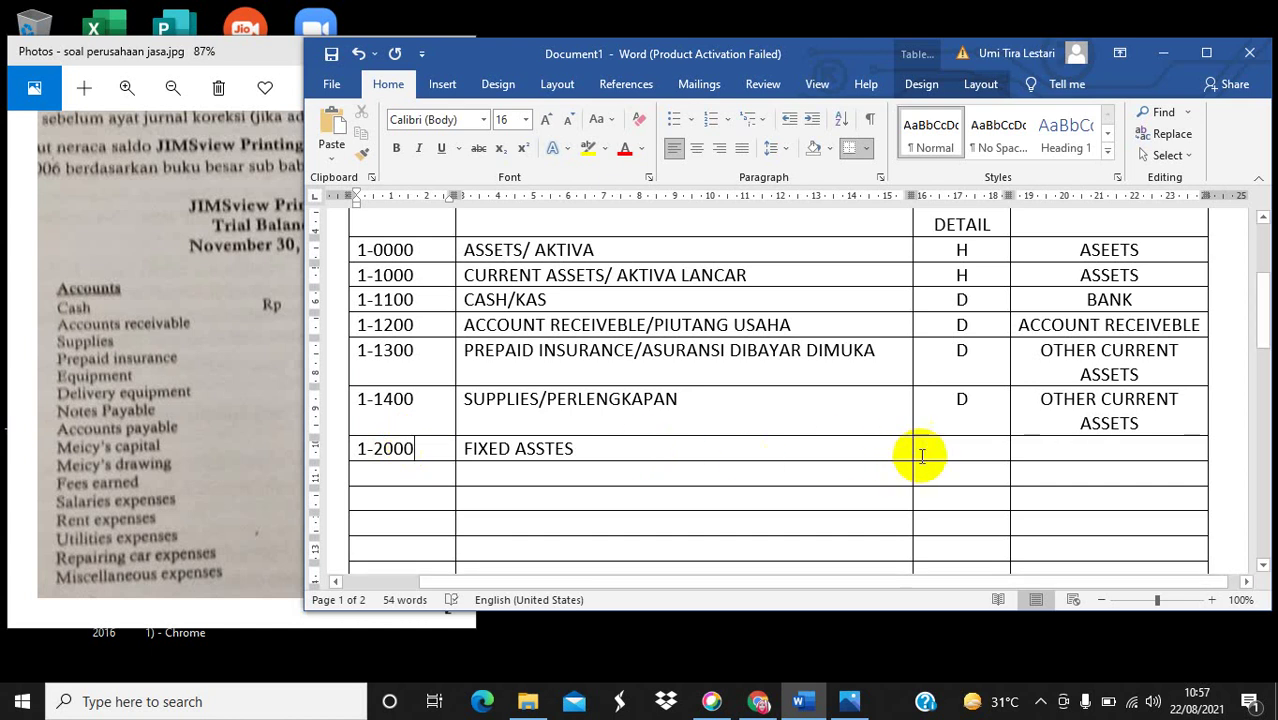
Mark the 1-2000 row as H and enter ASSETS as its account type.
left_click(963, 450)
type("H")
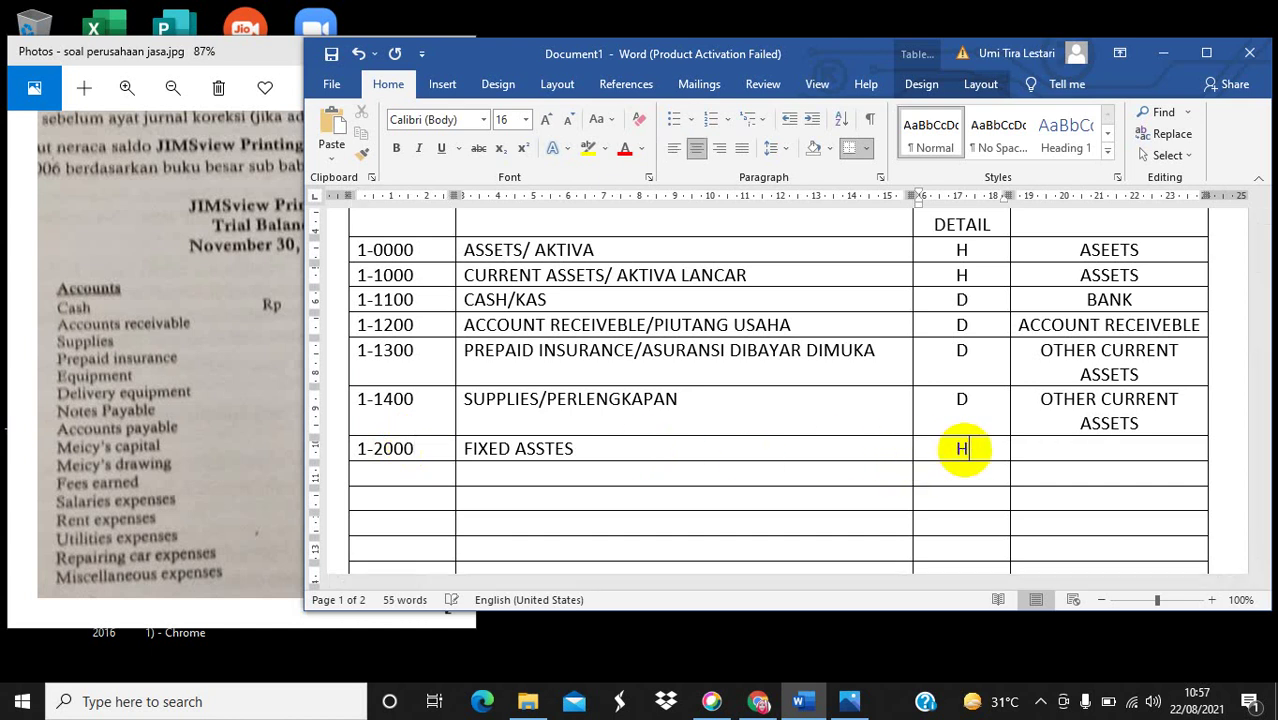
left_click(1090, 447)
type("ASS")
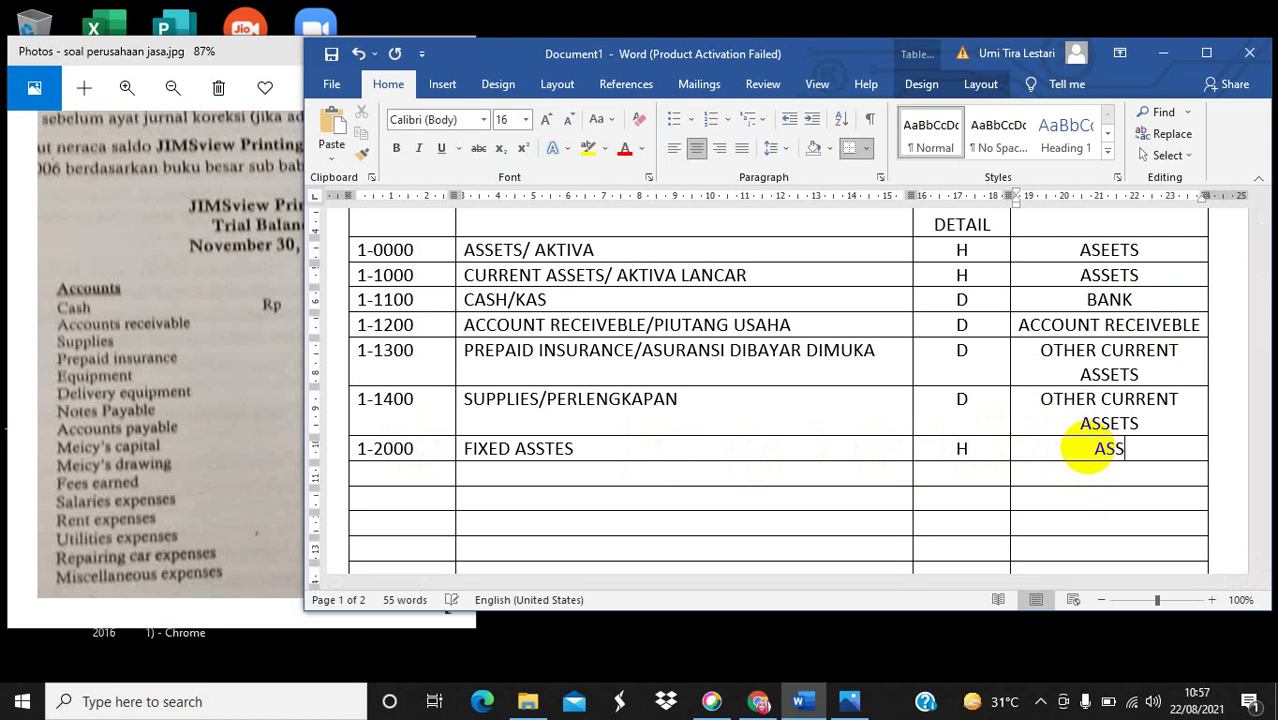
type("ETS")
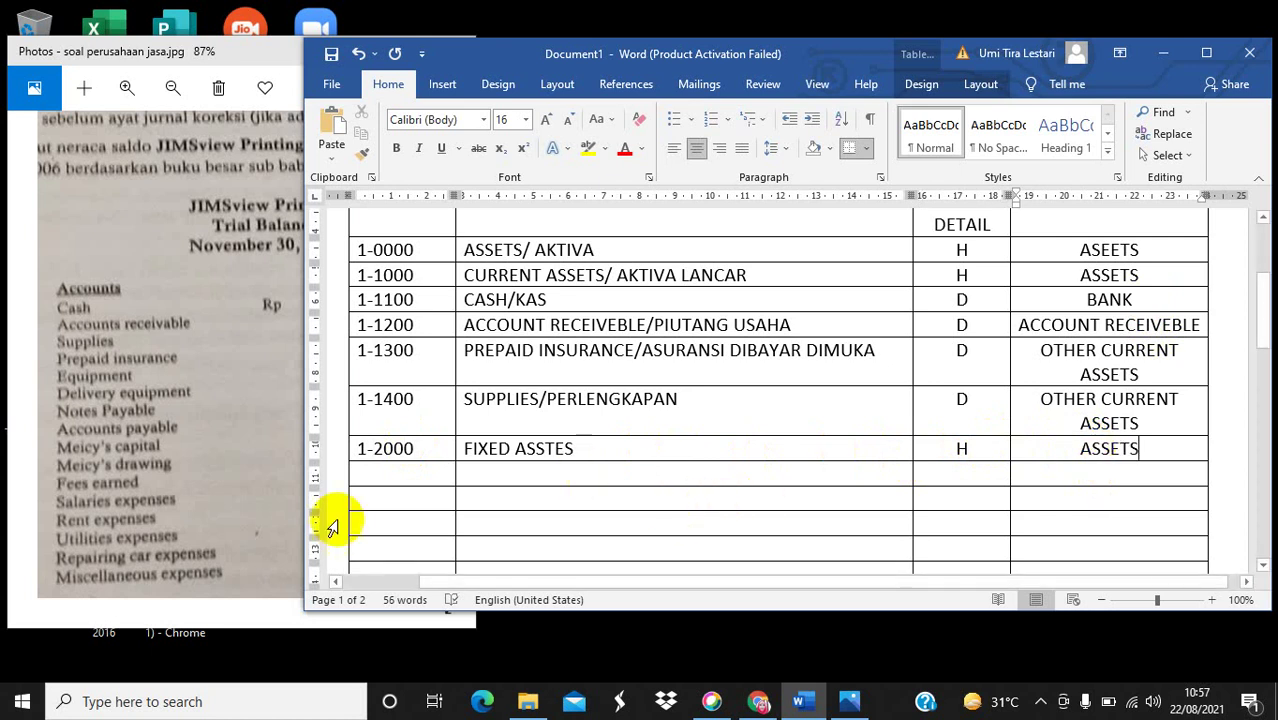
Add account 1-2100 named DELIVERY EQUIPTMENT in the row below FIXED ASSTES.
left_click(366, 473)
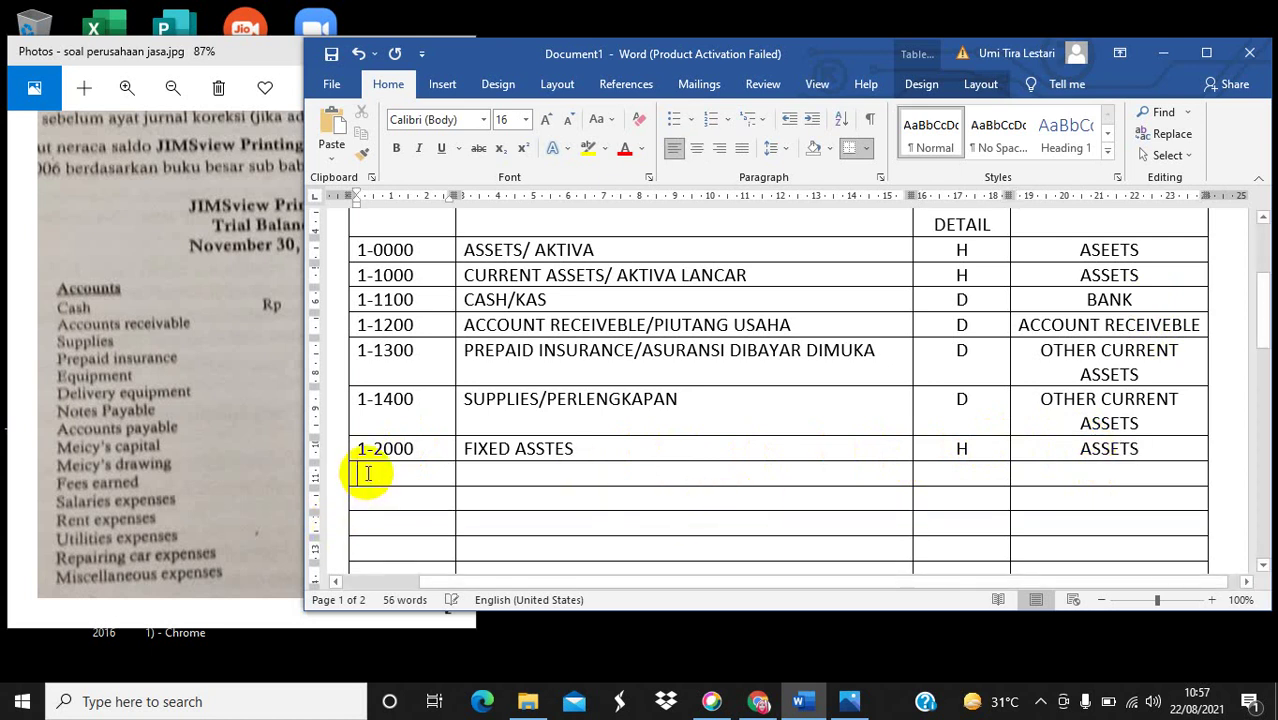
type("1")
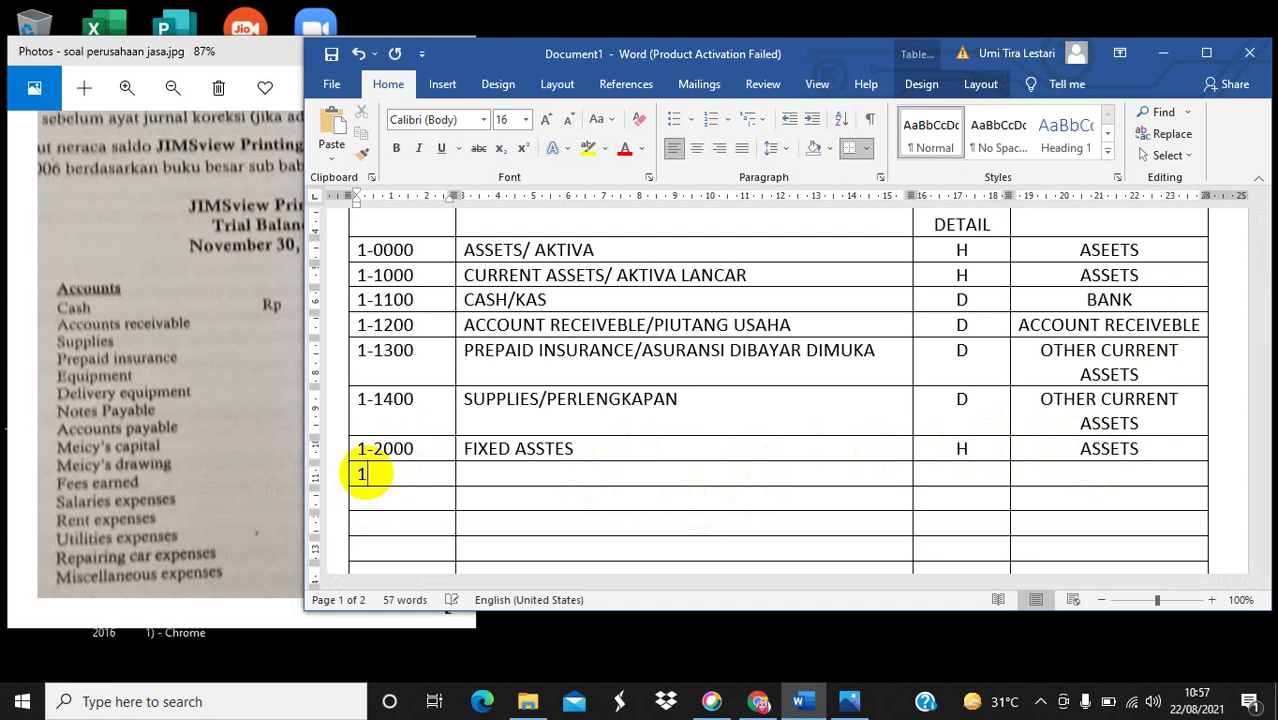
type("-2100")
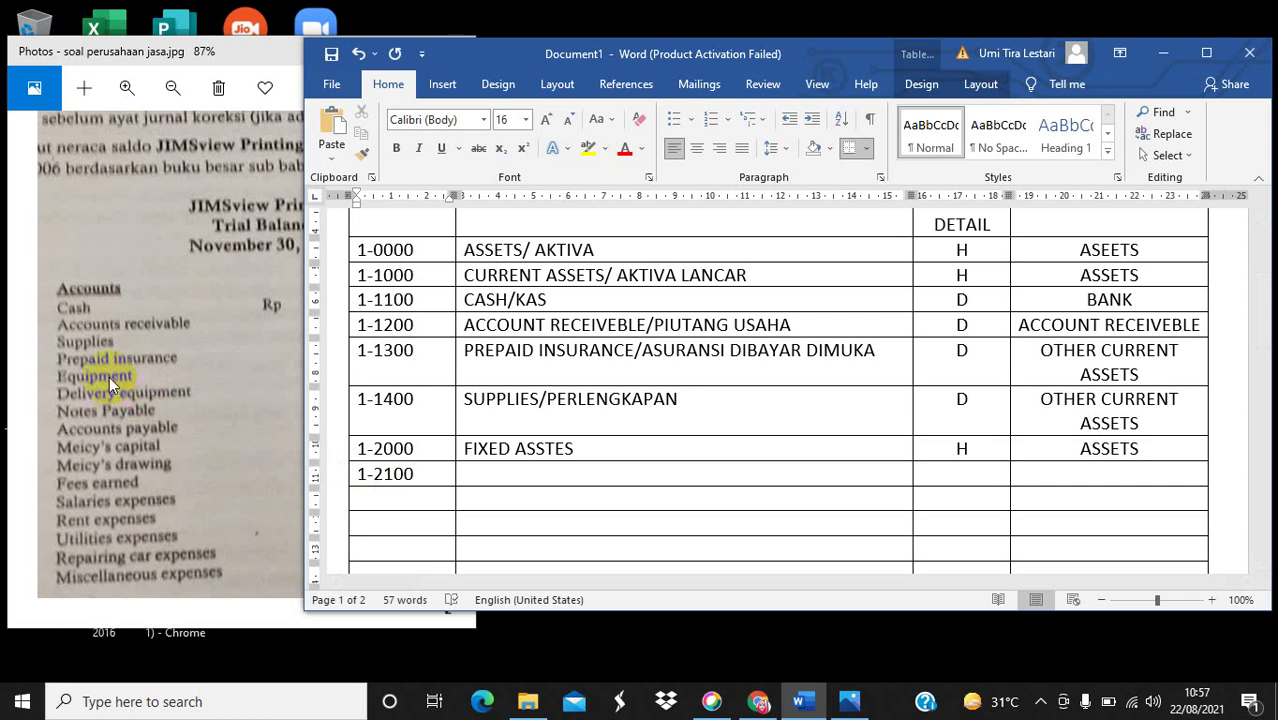
left_click(516, 476)
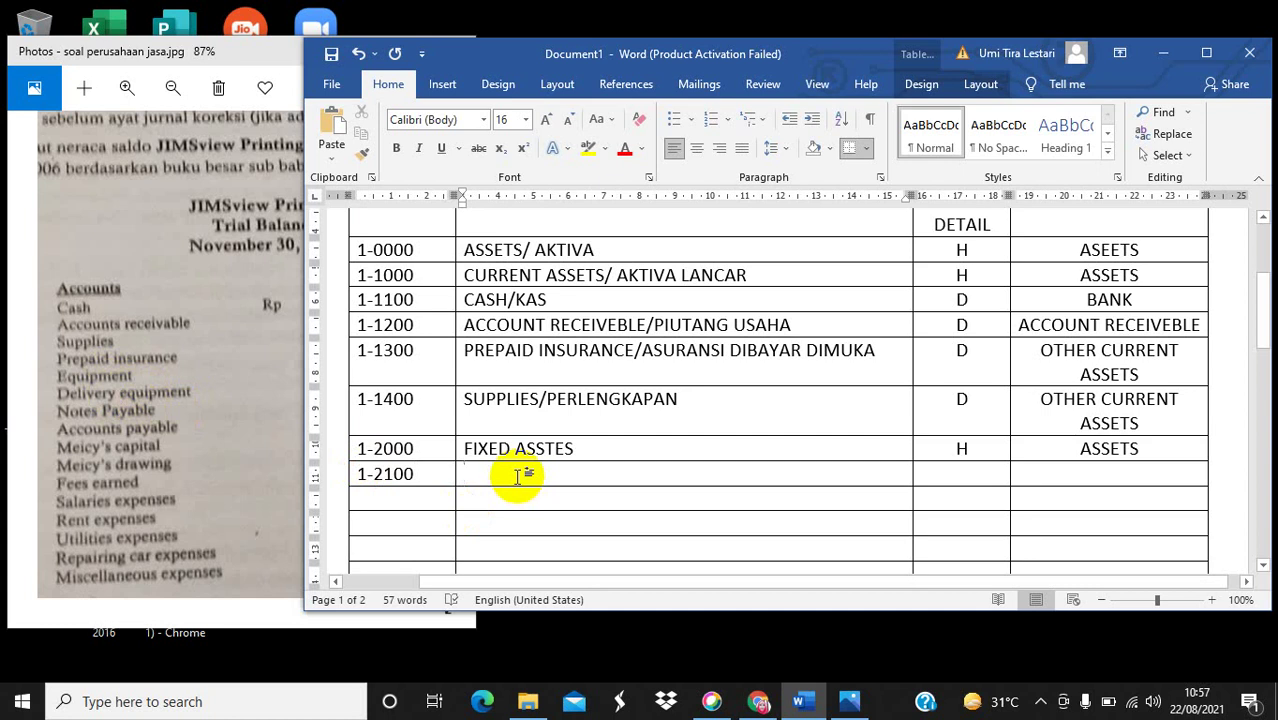
type("DE")
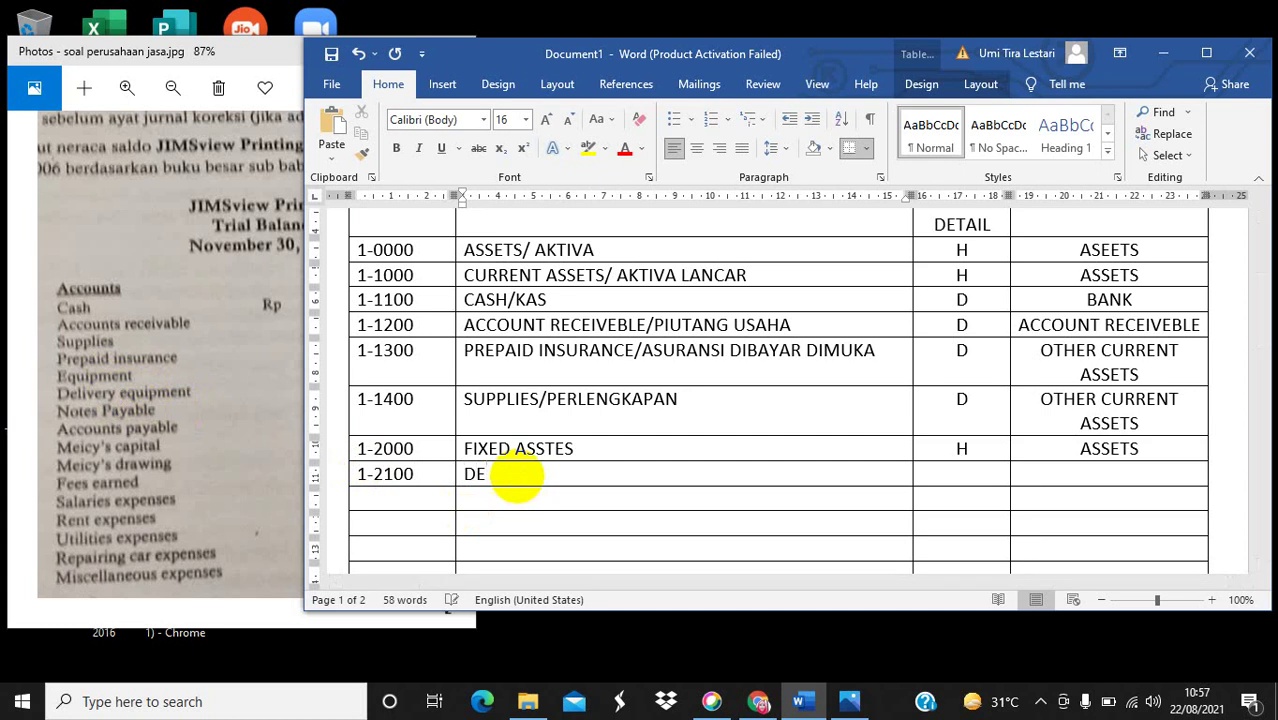
type("LIVERY EQUIPT")
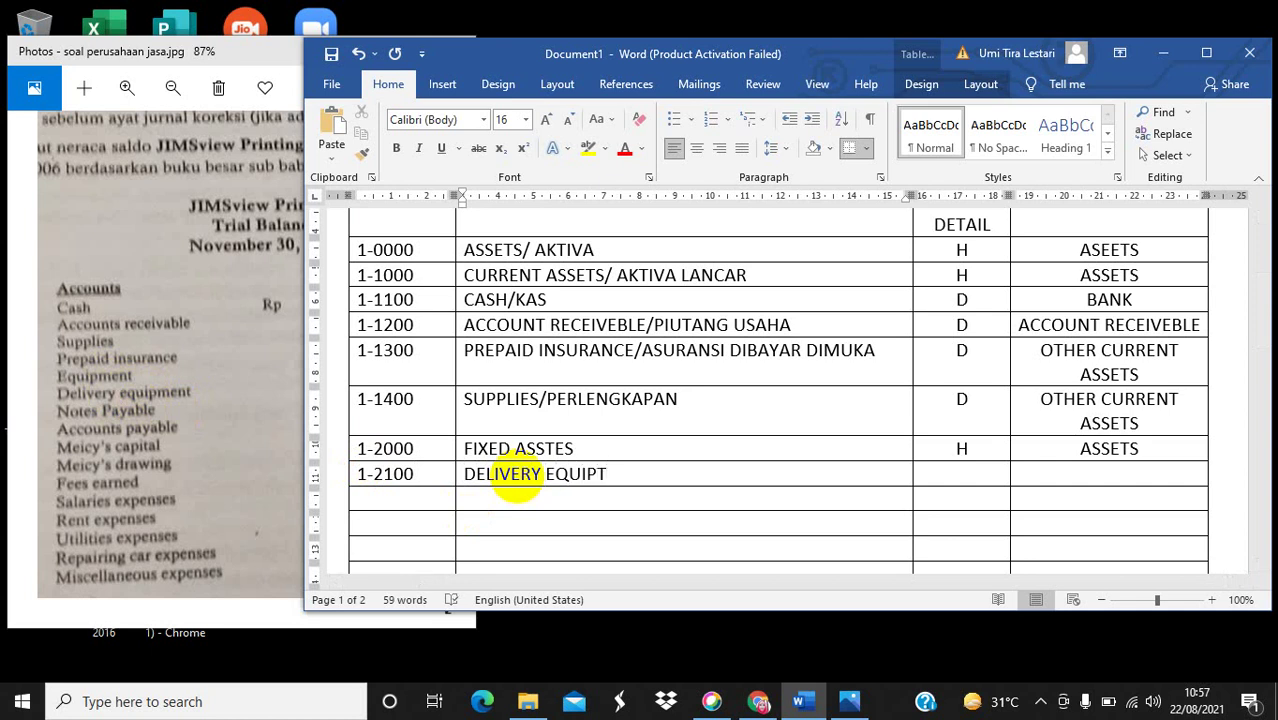
type("MENT")
Append the Indonesian name to the 1-2000 account so it reads FIXED ASSTES/ AKTIVA TETAP.
left_click(625, 457)
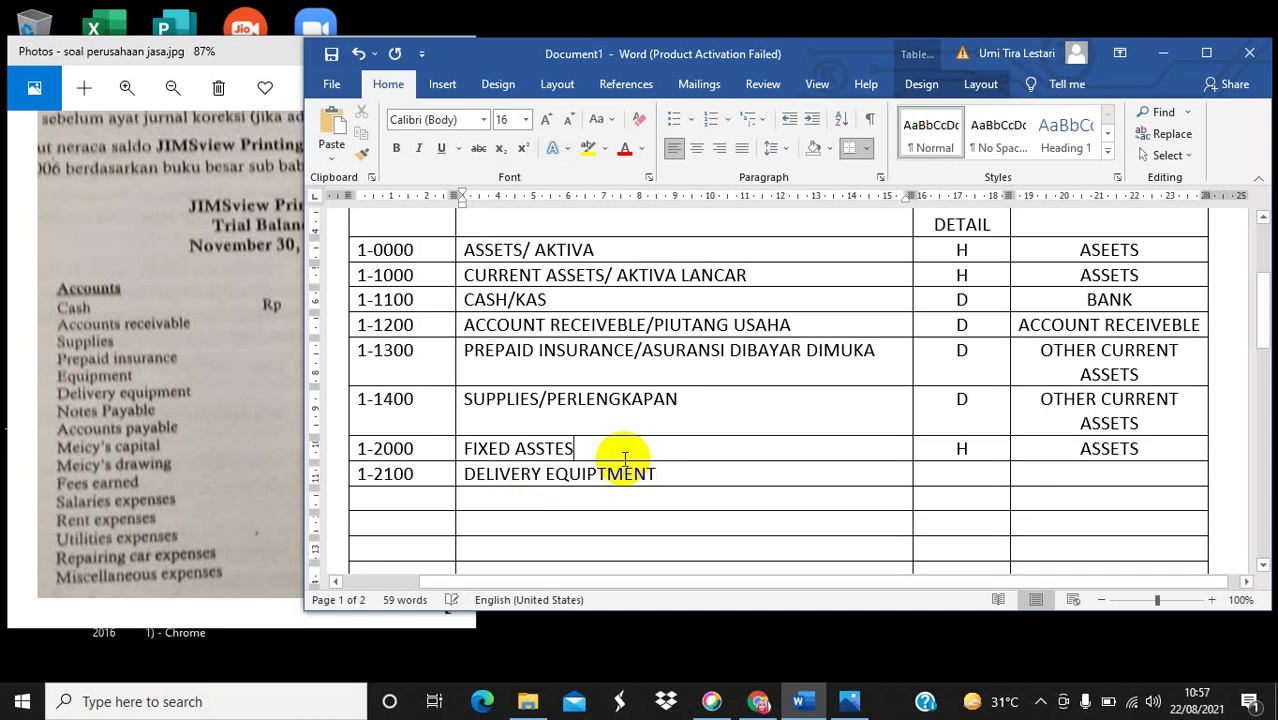
type("/ ")
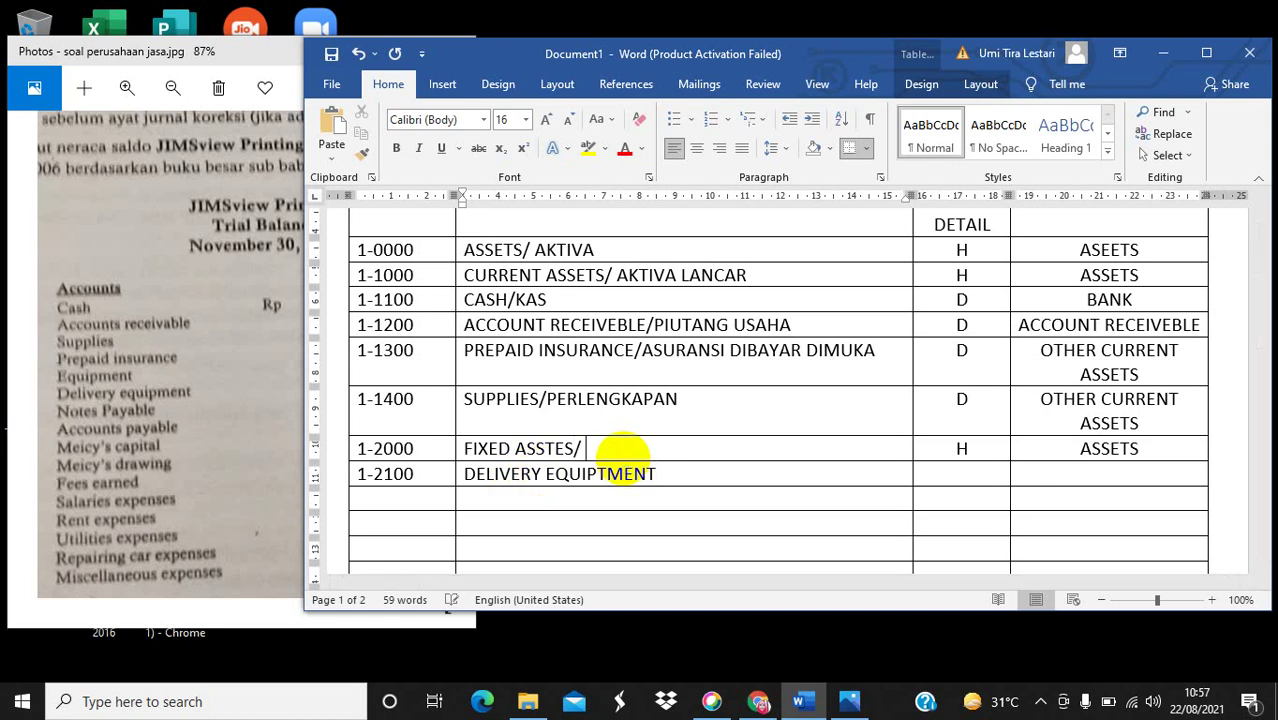
type("KT")
key("BackSpace")
key("BackSpace")
key("BackSpace")
type("AKTIVA TETAP")
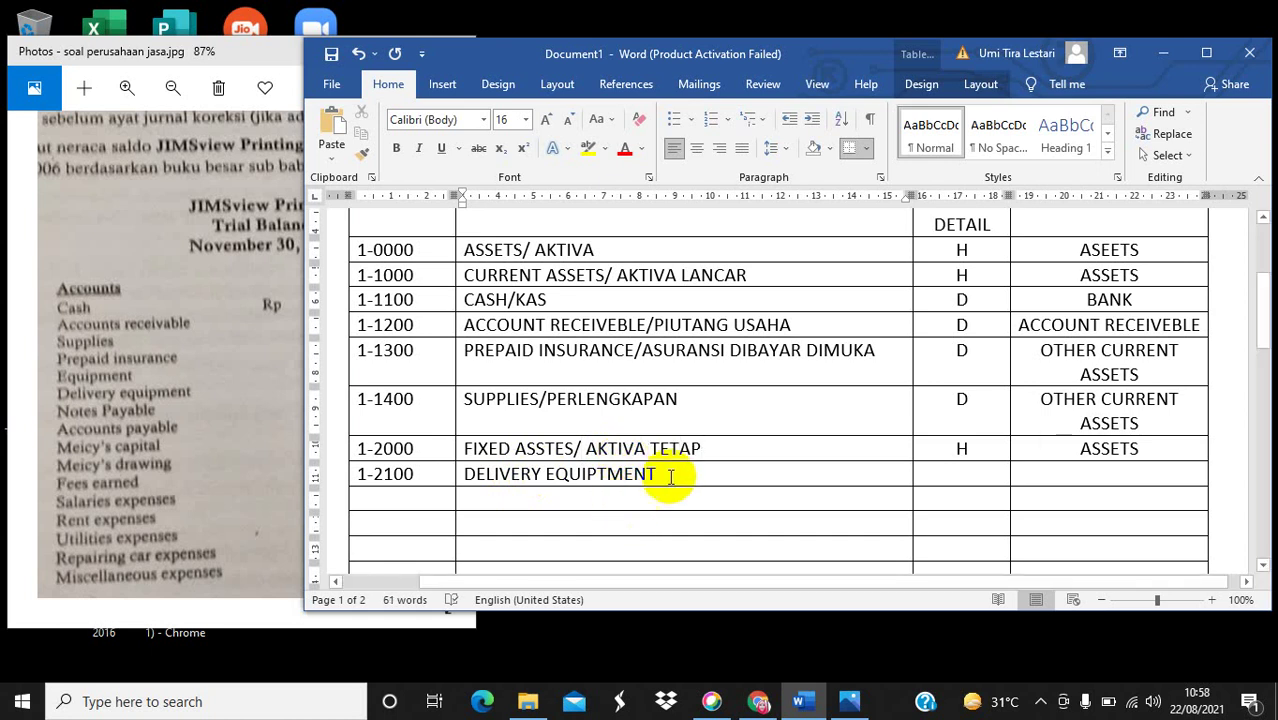
Extend the 1-2100 account name to DELIVERY EQUIPTMENT/ KENDARAN PENGIRIMAN.
left_click(675, 477)
type("/")
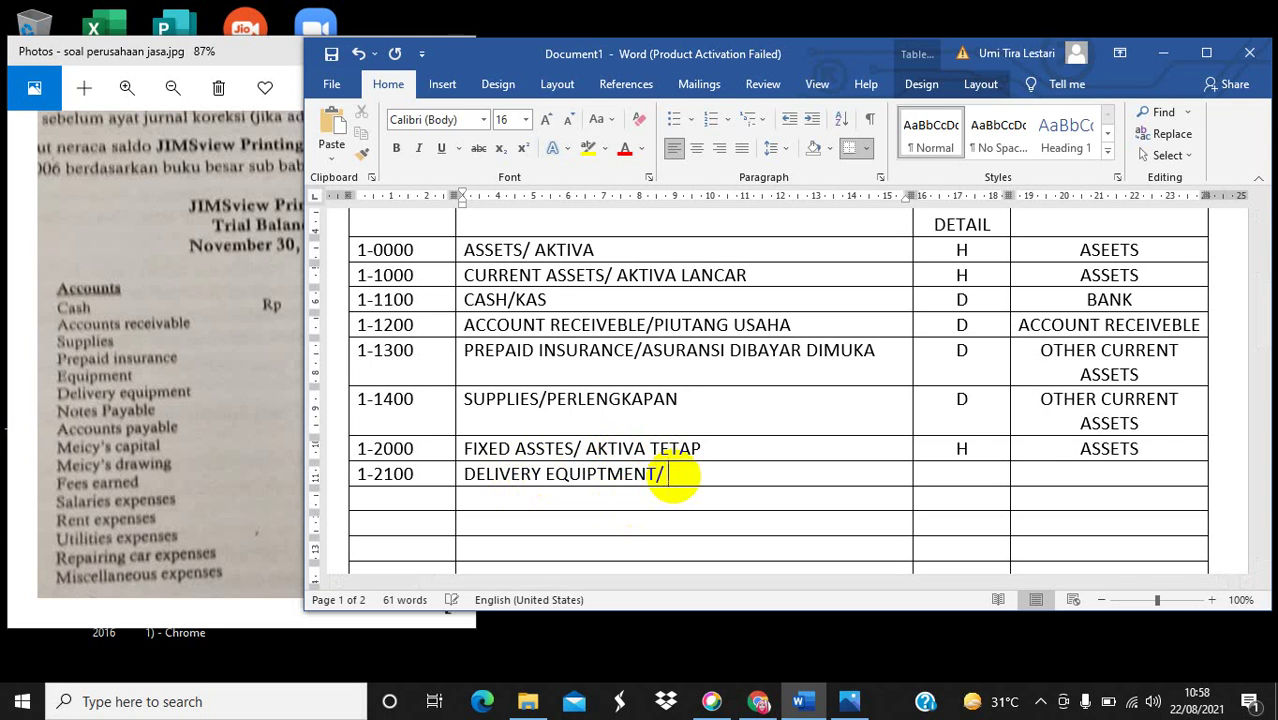
type(" KENDARA")
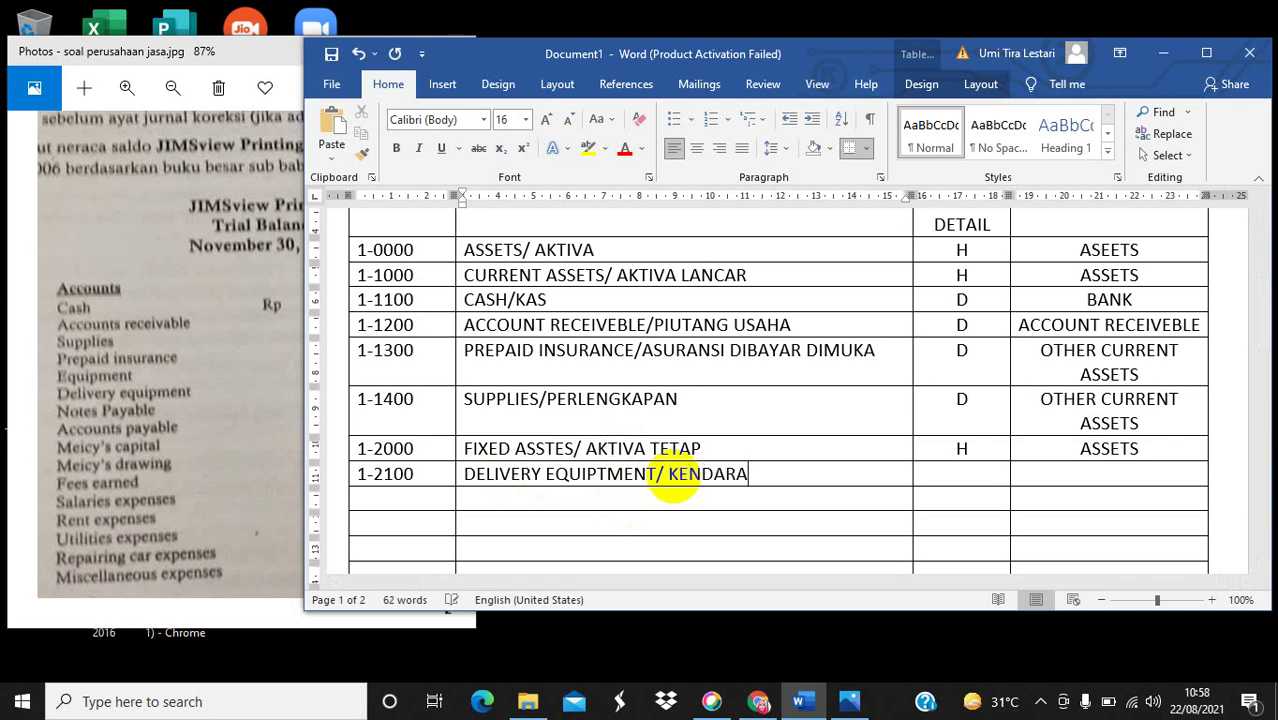
type("N PENGIRIMAN")
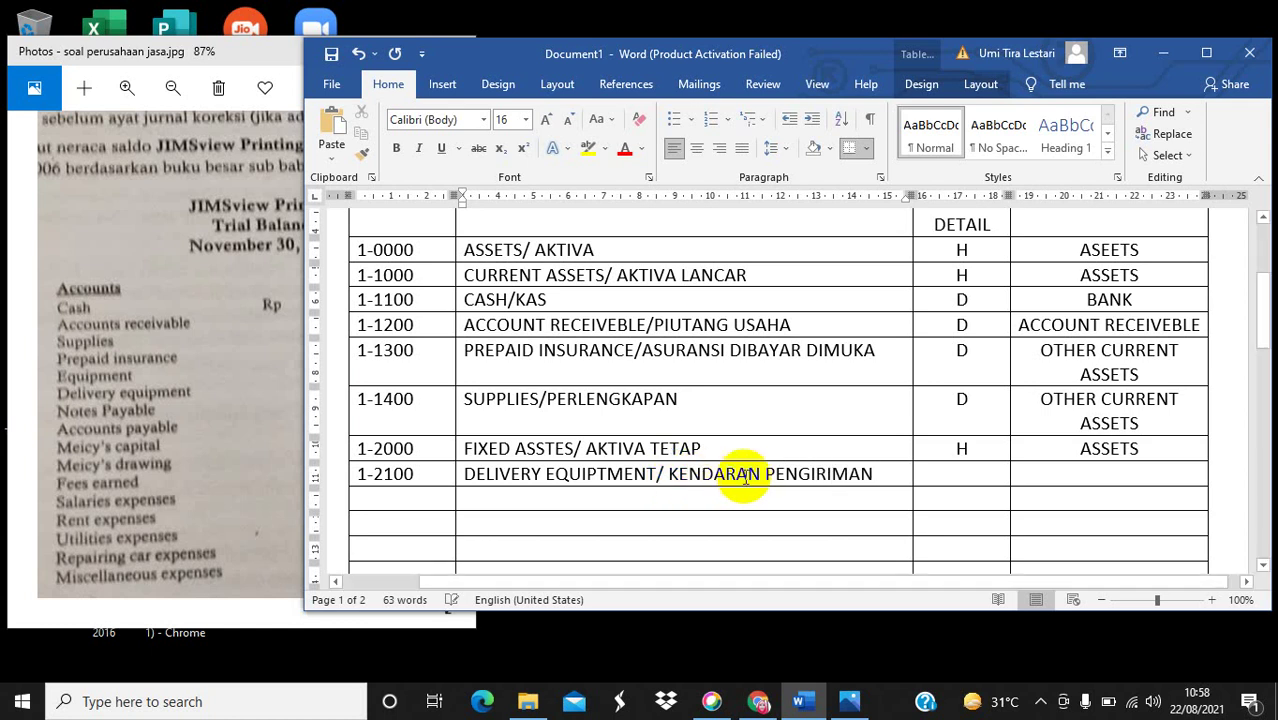
Mark the 1-2100 row as D and enter FIXED ASSETA as its account type.
left_click(986, 477)
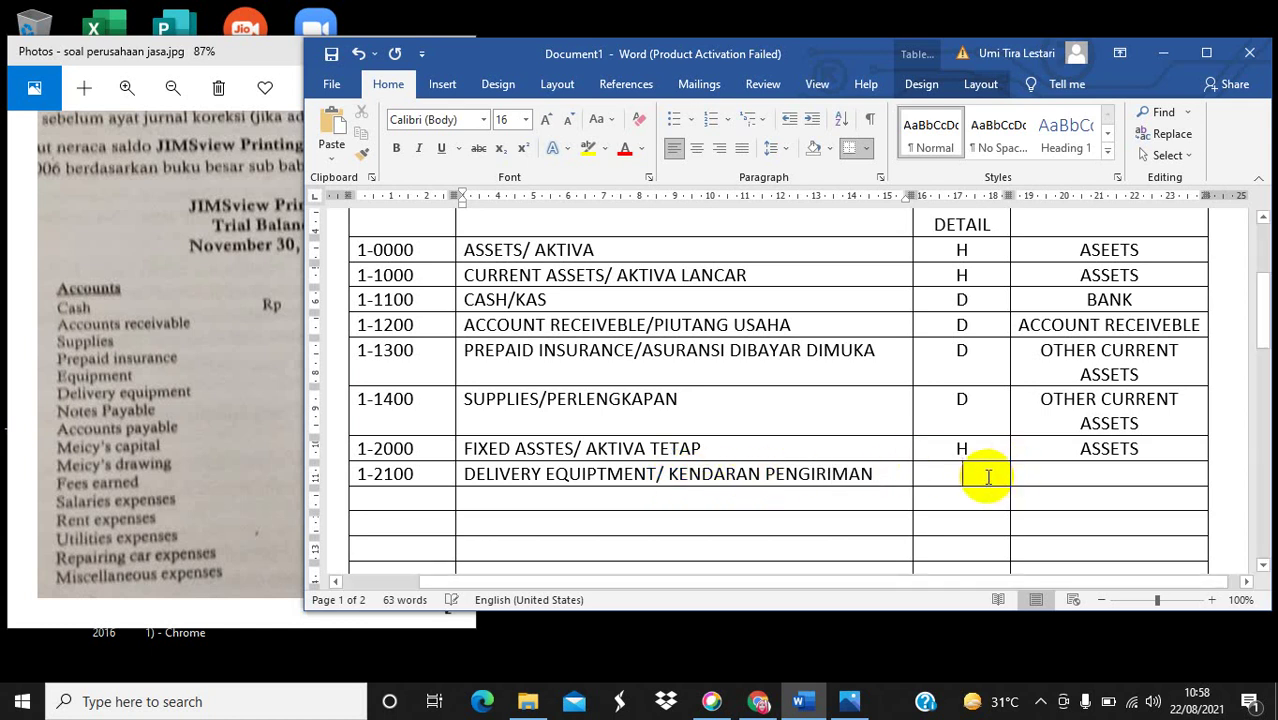
type("D")
left_click(1128, 470)
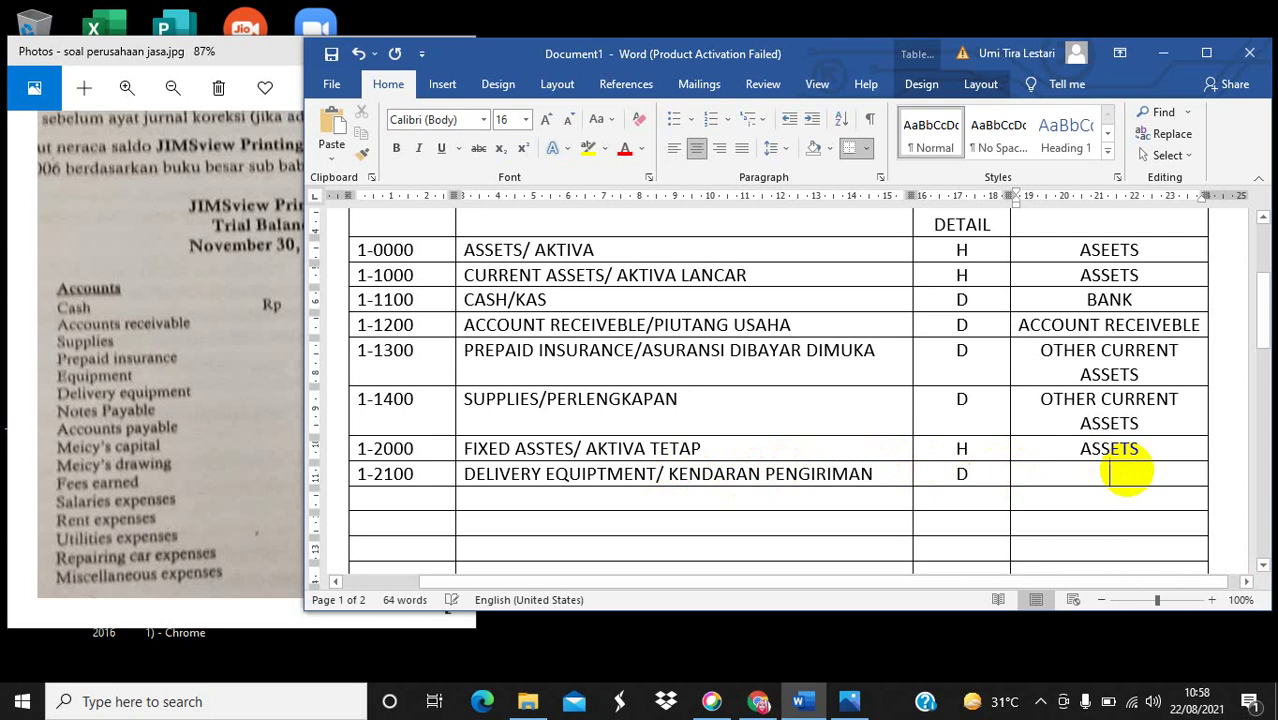
type("D")
key("BackSpace")
type("FIX")
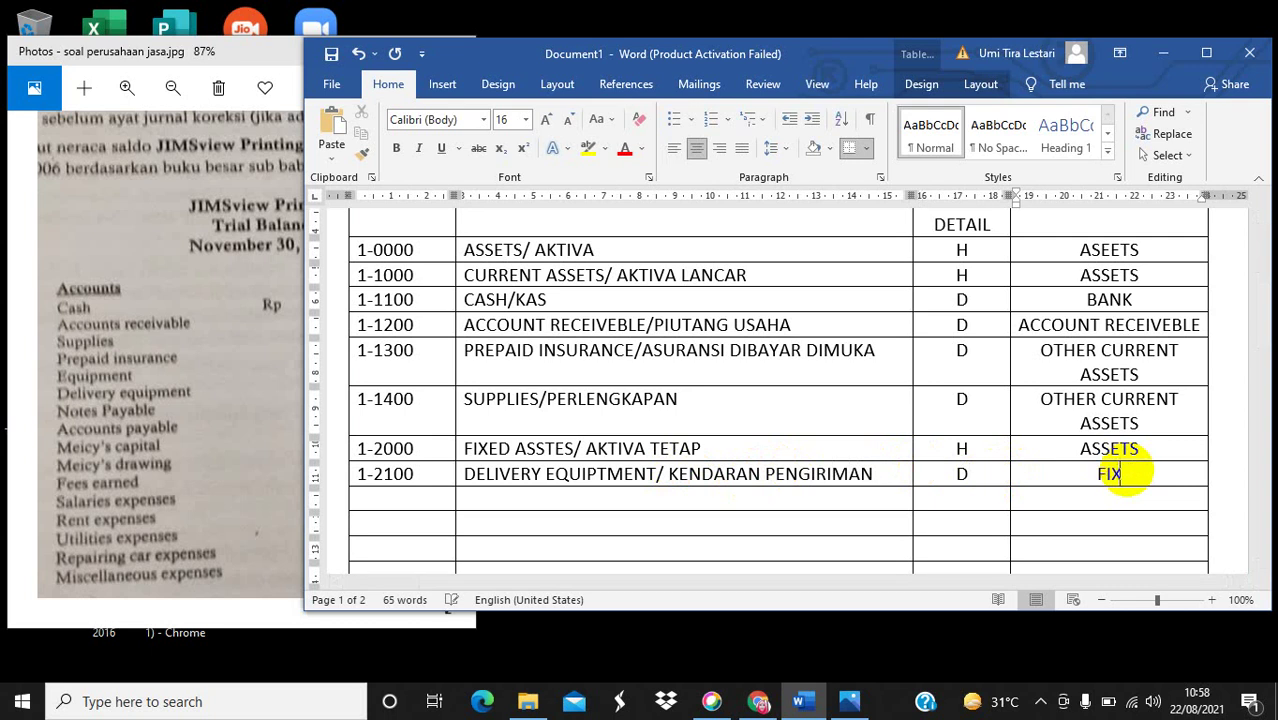
type("ED ASSETA")
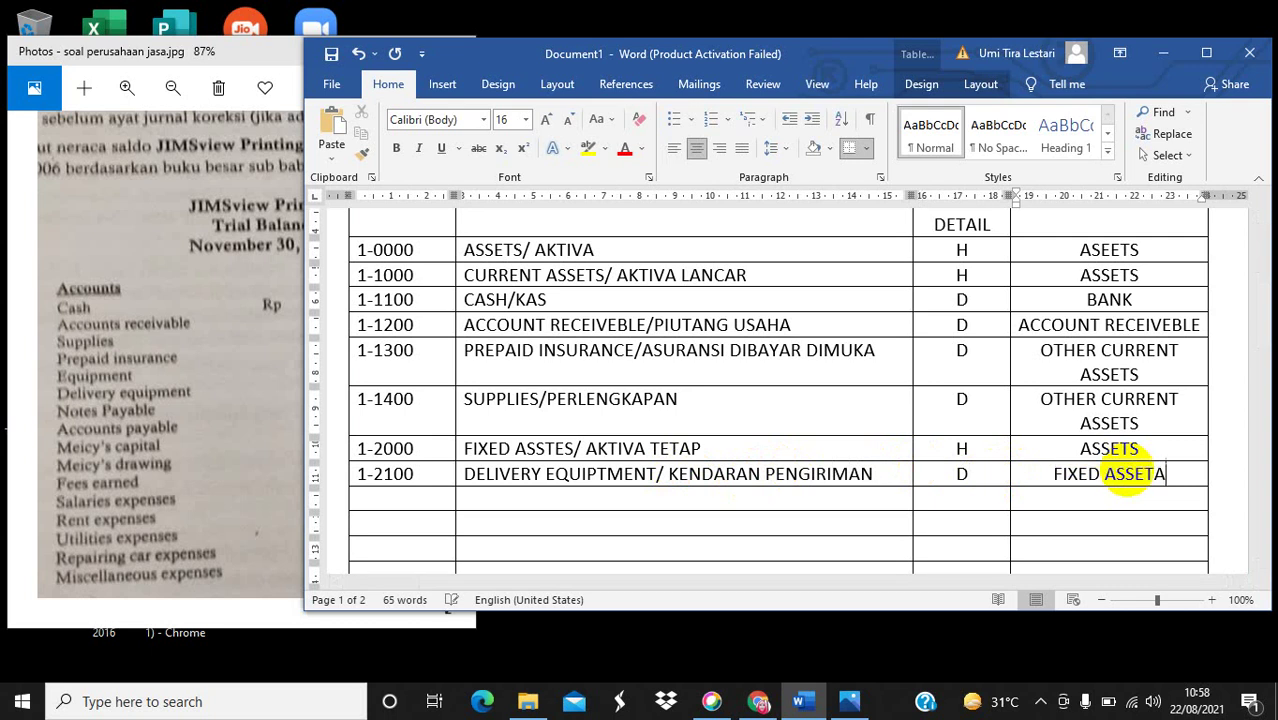
Add account 1-2200 named EQUIPTMENT/PERALATAN in the row below delivery equipment and mark it as D.
left_click(389, 505)
type("1-220")
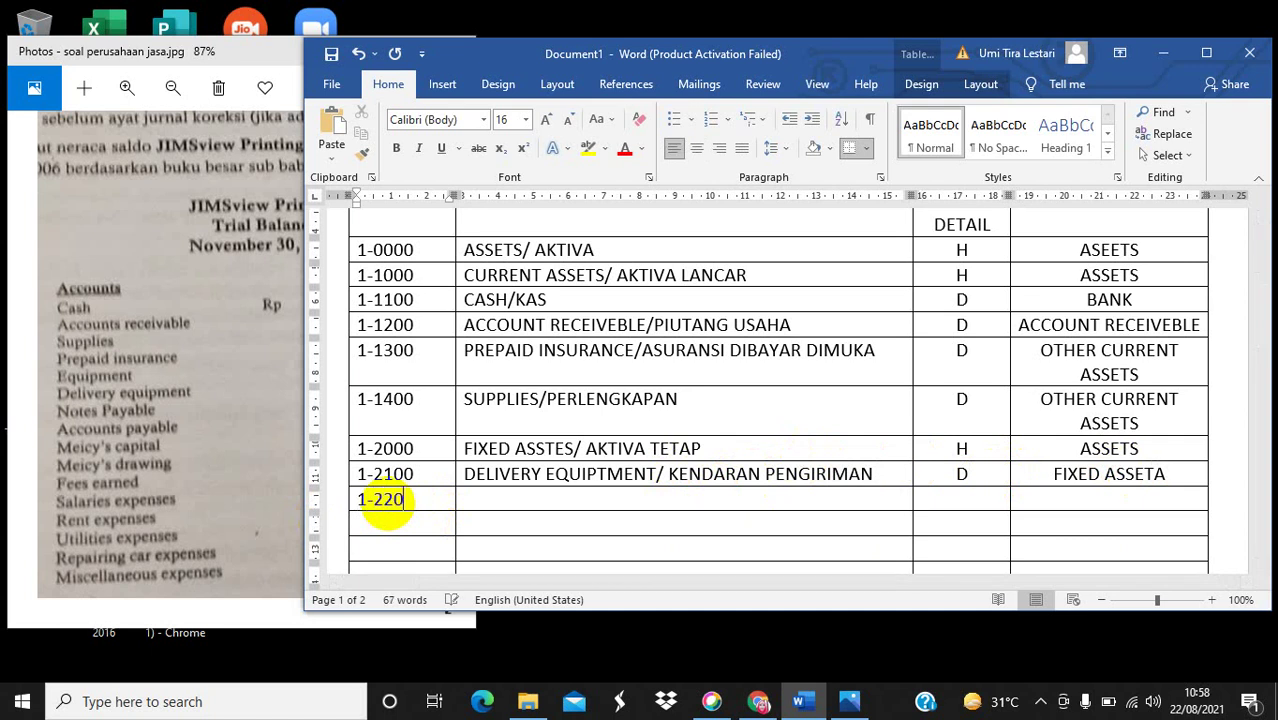
type("0")
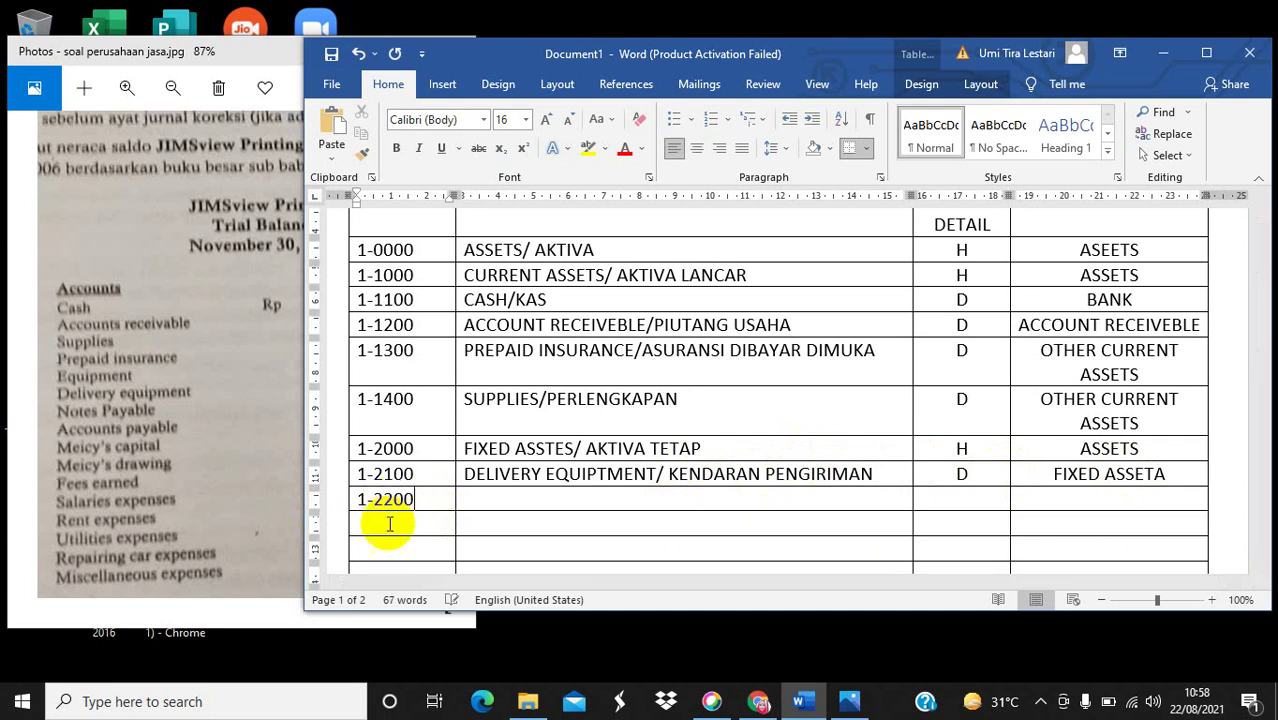
left_click(484, 503)
type("EQUIP")
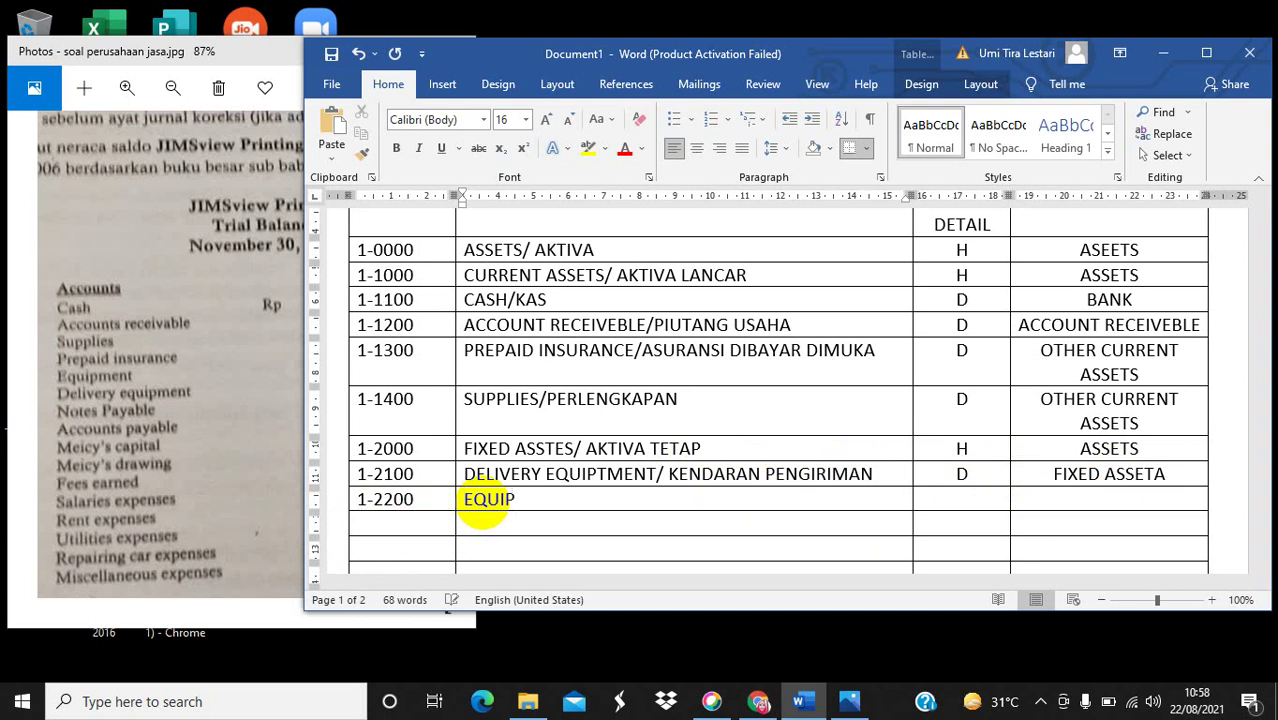
type("TMENT/PERALATAN")
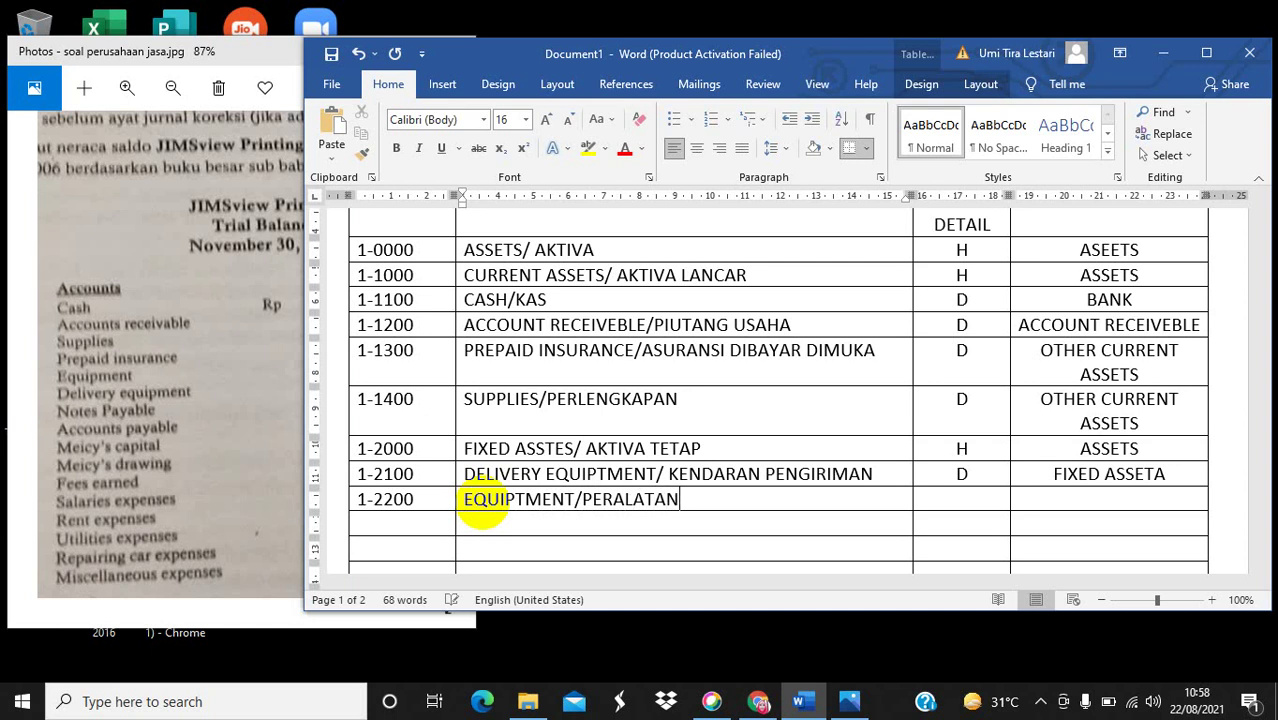
left_click(956, 498)
type("D")
Correct the account type in the 1-2100 row to FIXED ASSETS.
left_click(1181, 477)
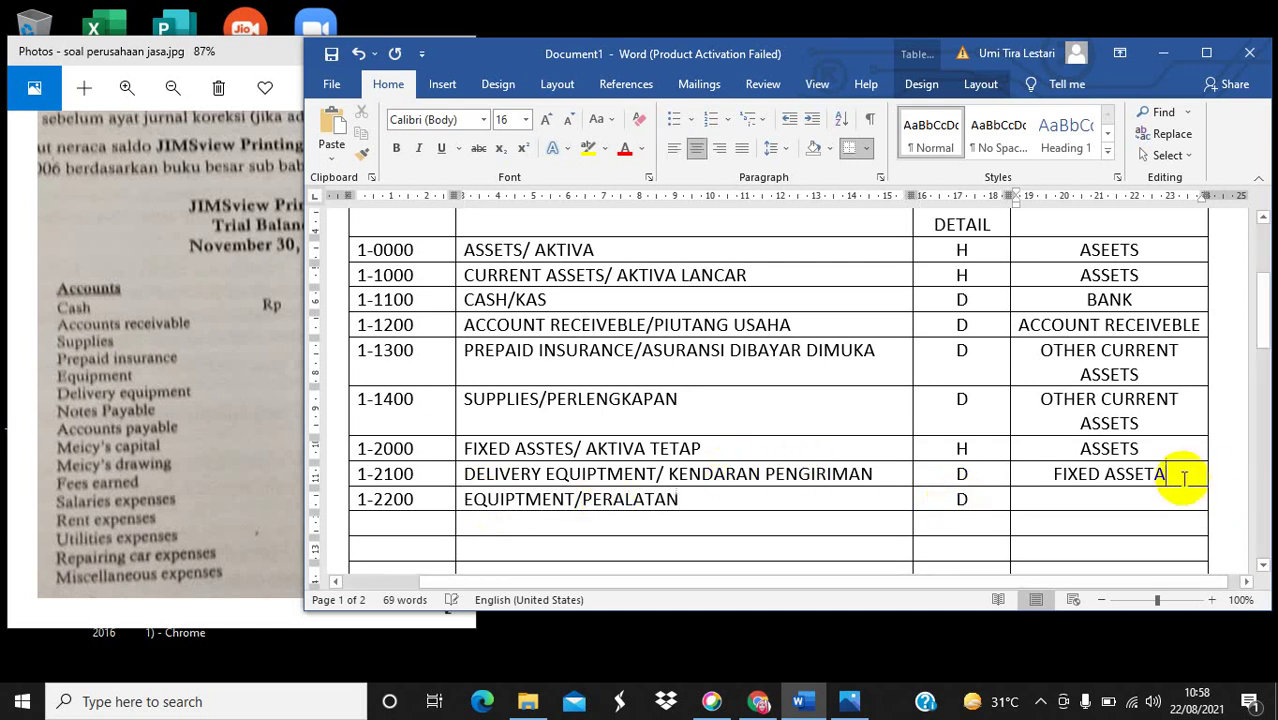
key("BackSpace")
type("S")
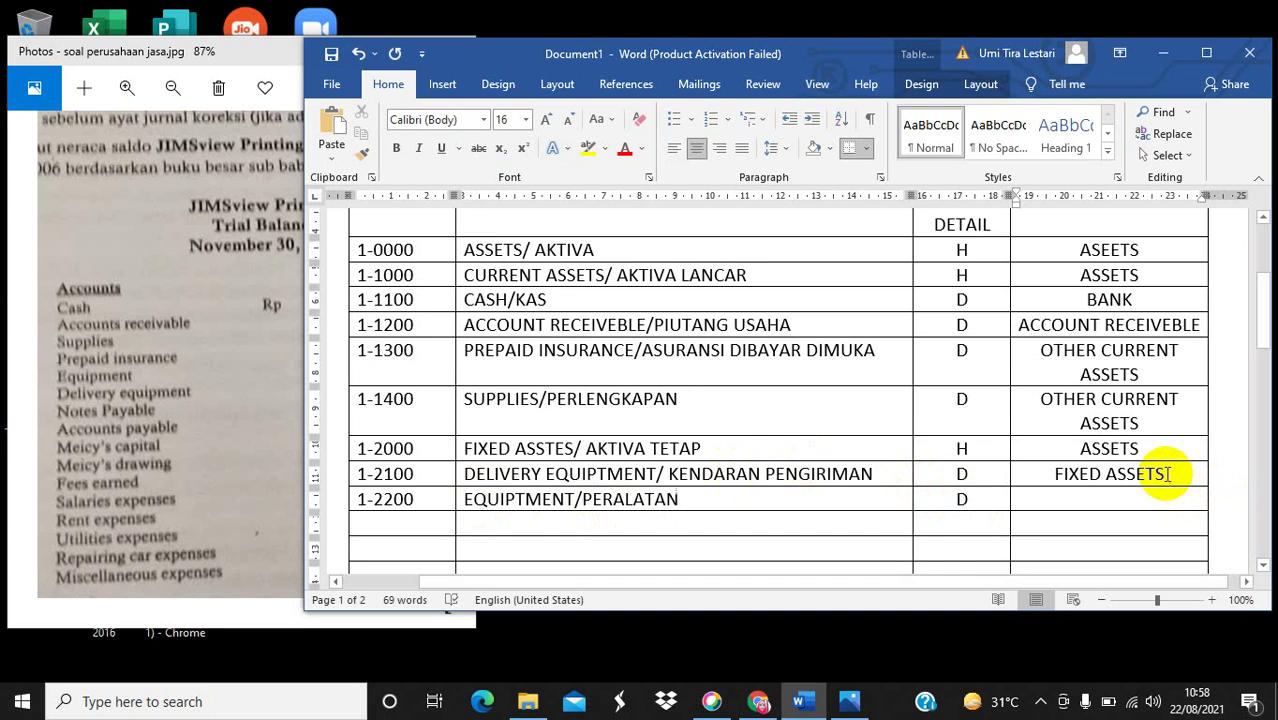
Copy the account type FIXED ASSETS from the 1-2100 row into the 1-2200 row.
left_click_drag(1133, 474, 1053, 472)
key("ctrl+c")
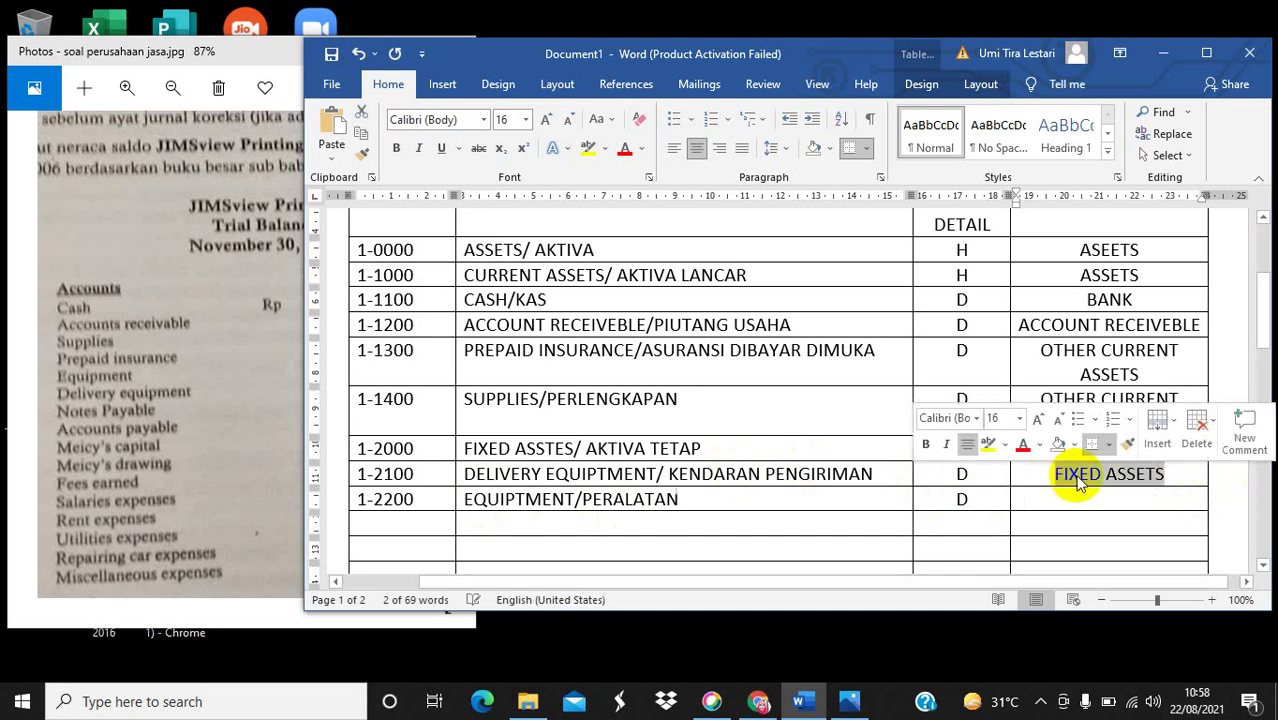
right_click(1077, 482)
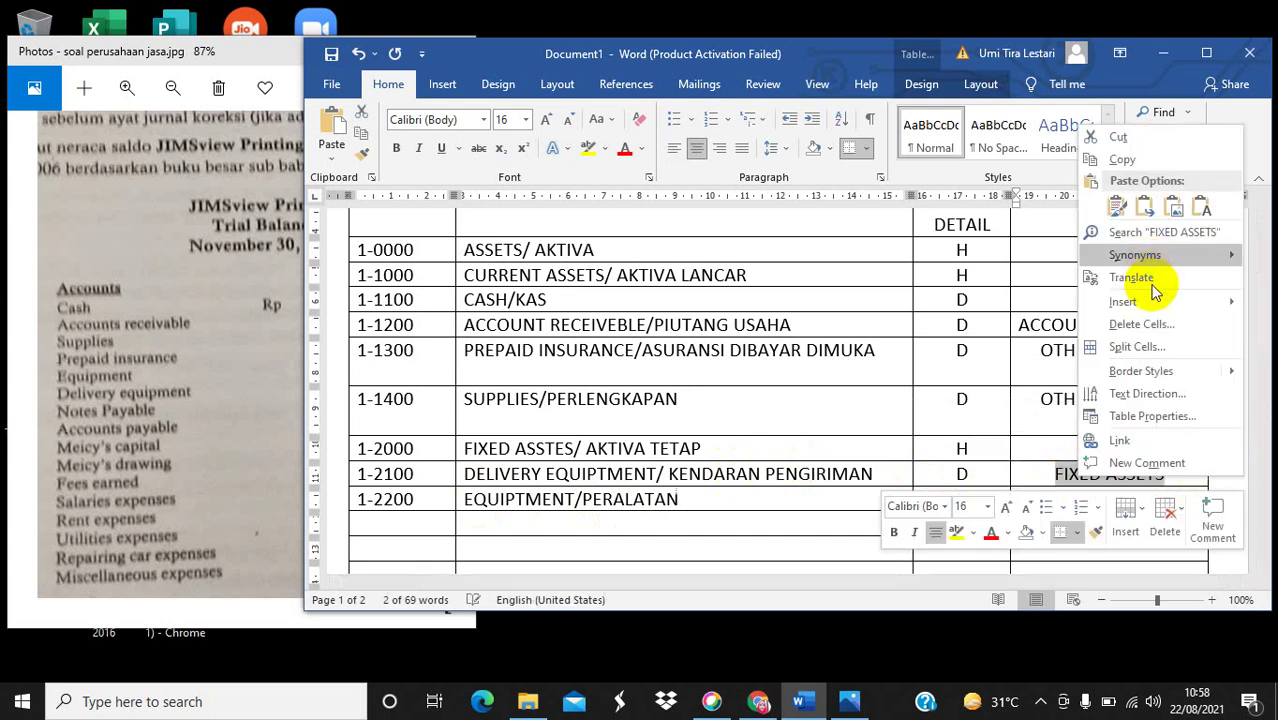
left_click(1118, 160)
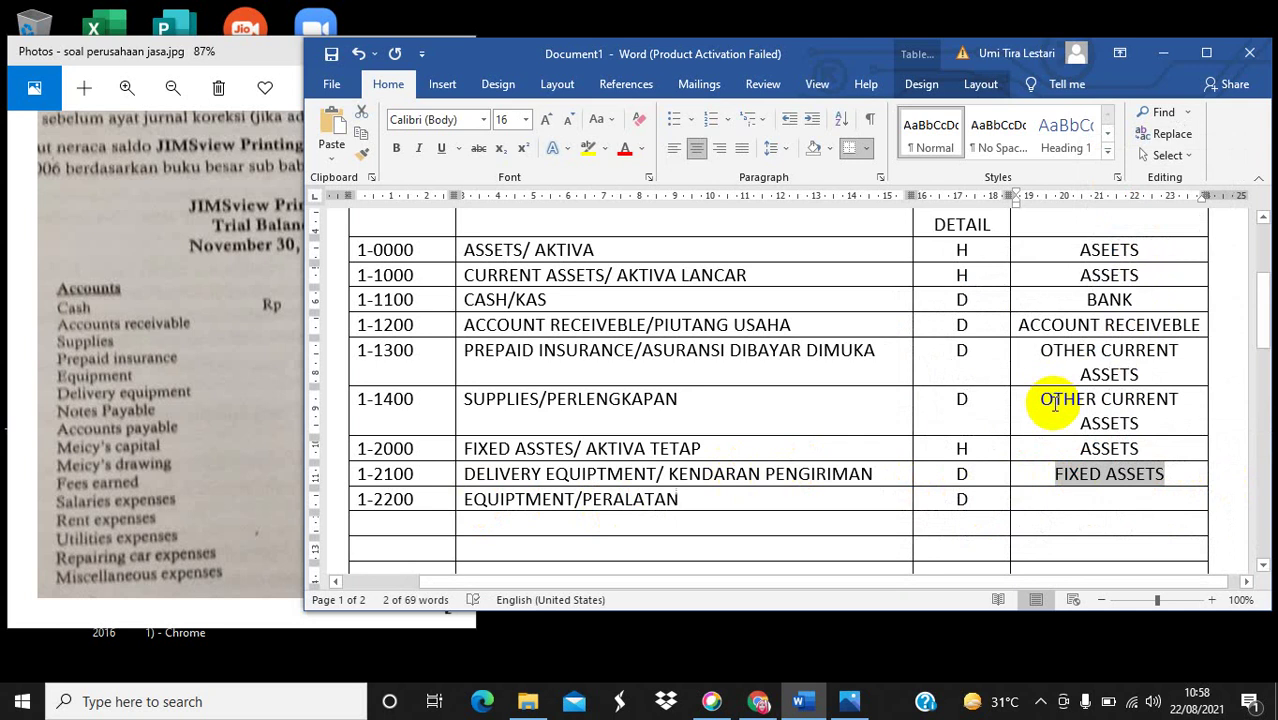
left_click(1101, 503)
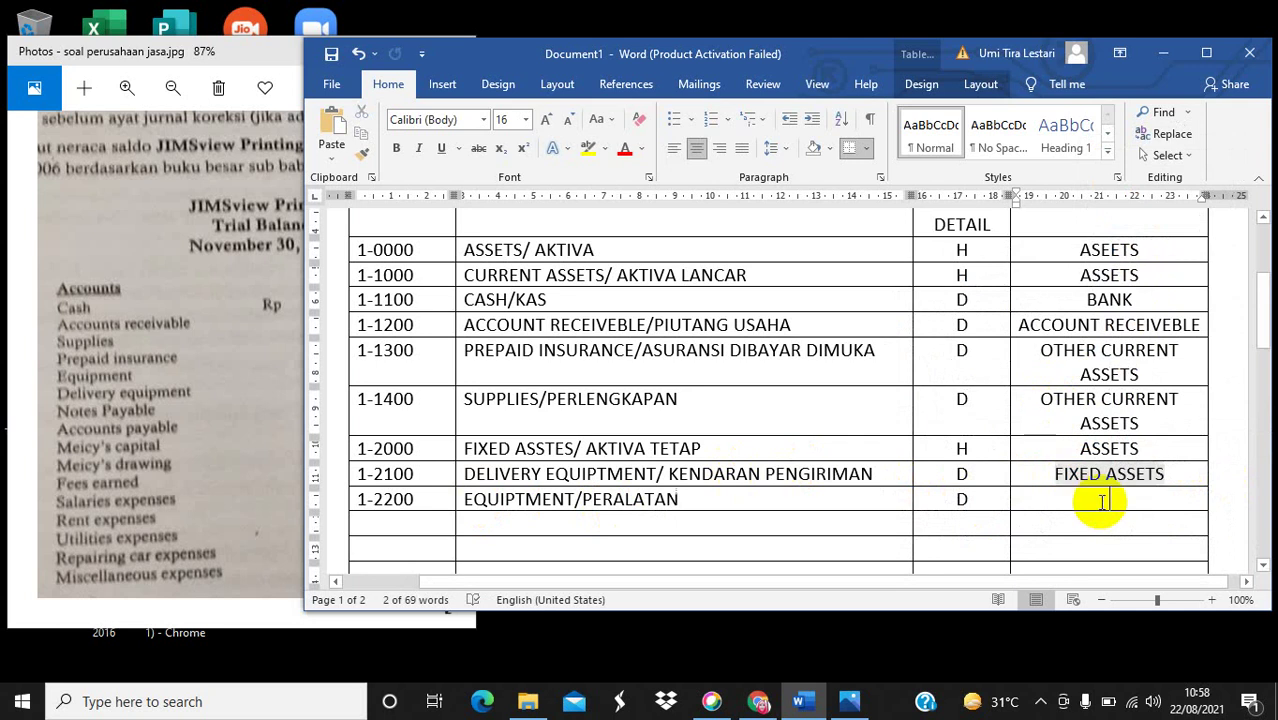
left_click(330, 127)
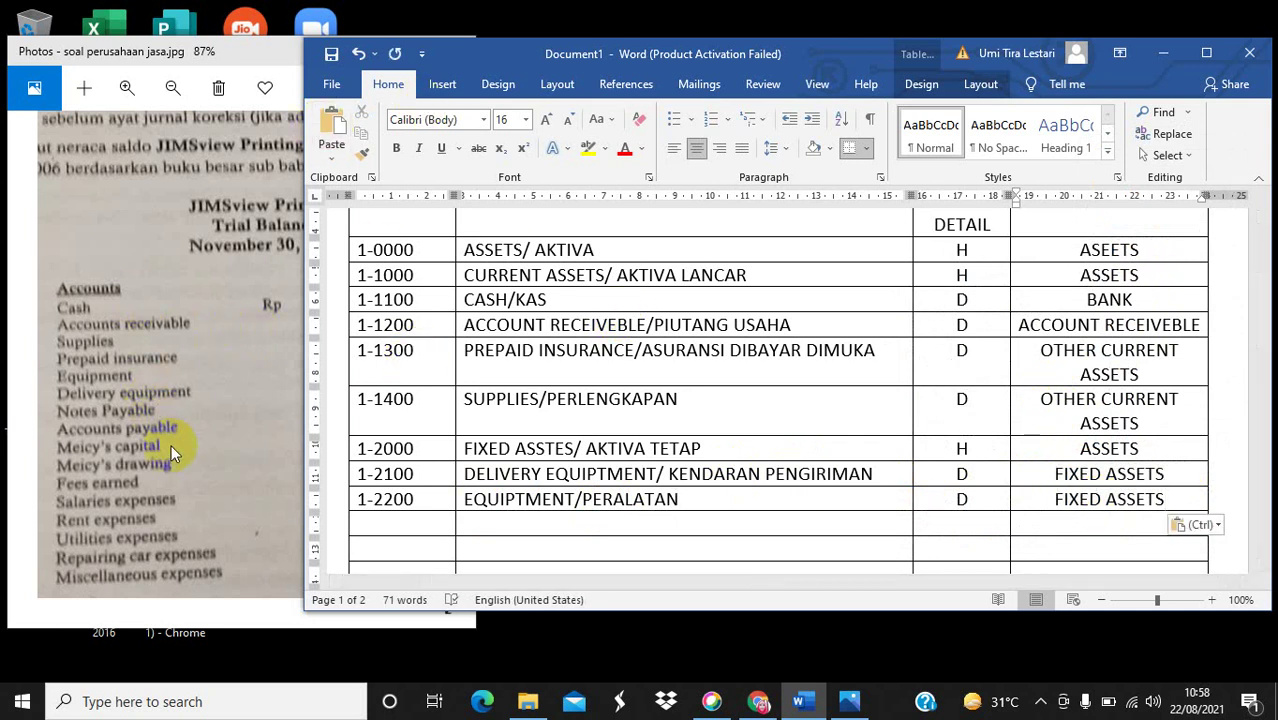
Add account 2-0000 named LIABILITY/HUTANG in the row below EQUIPTMENT/PERALATAN.
left_click(403, 527)
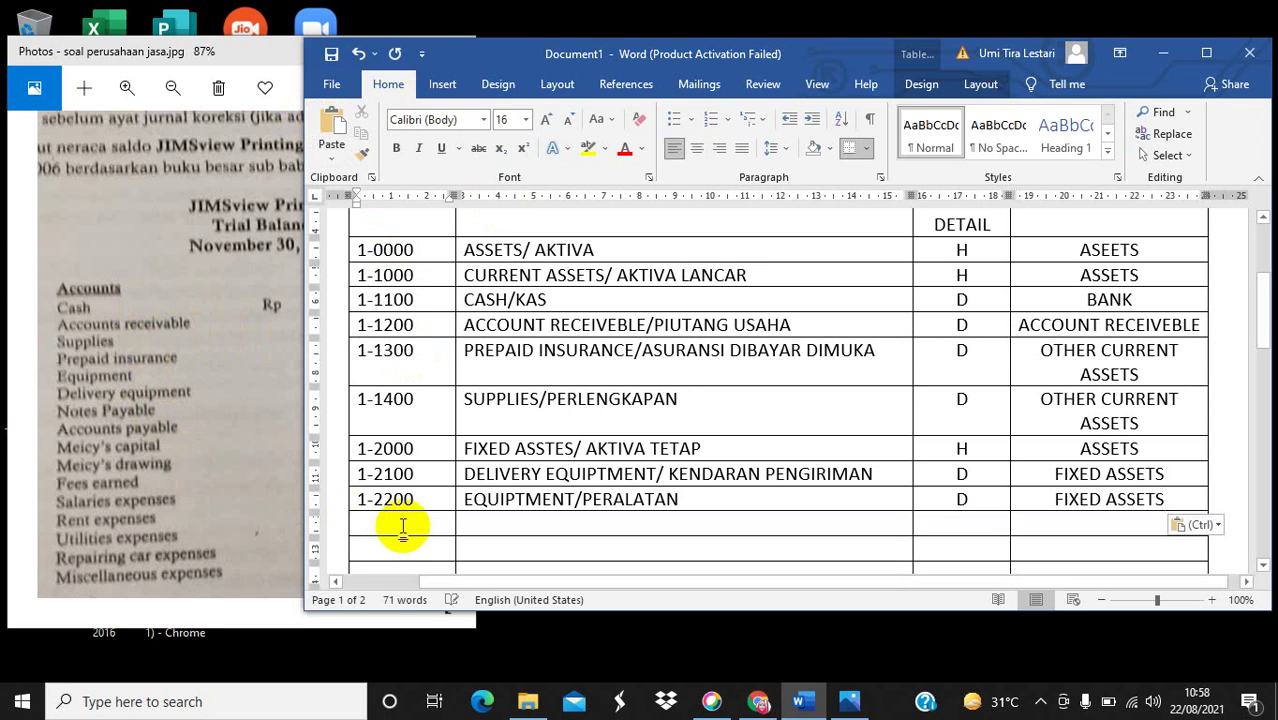
type("2-000")
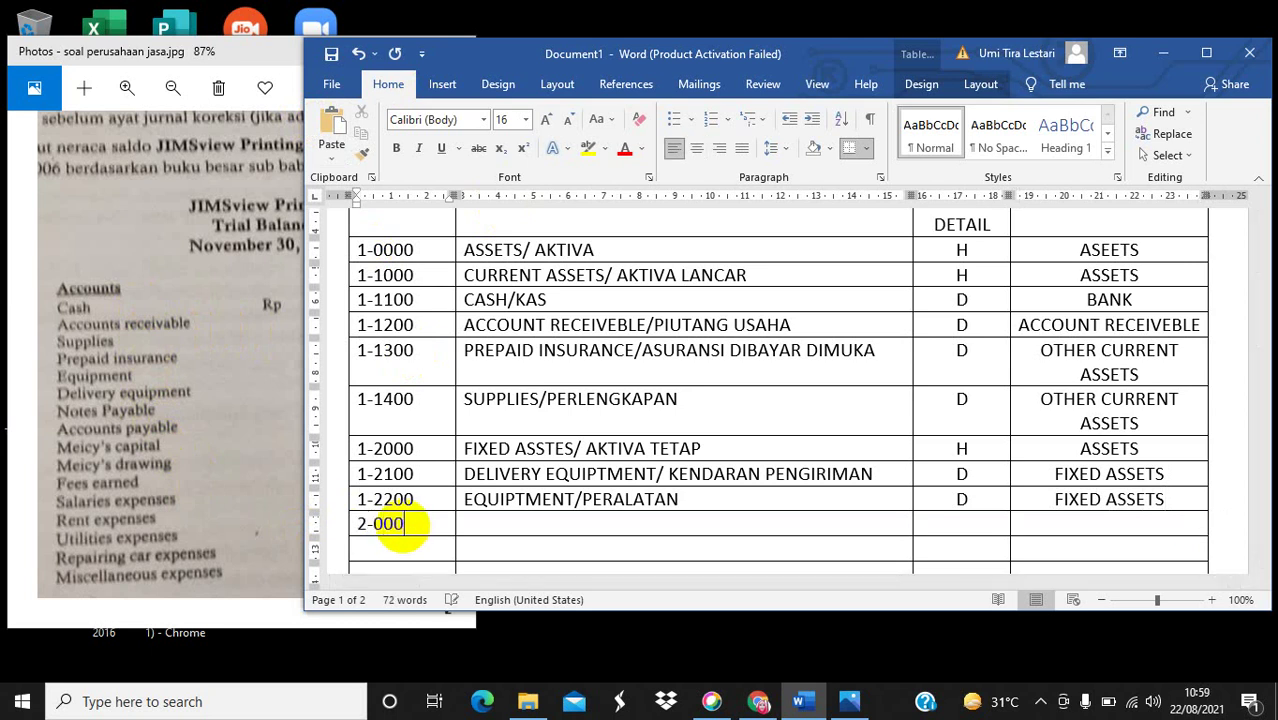
type("0")
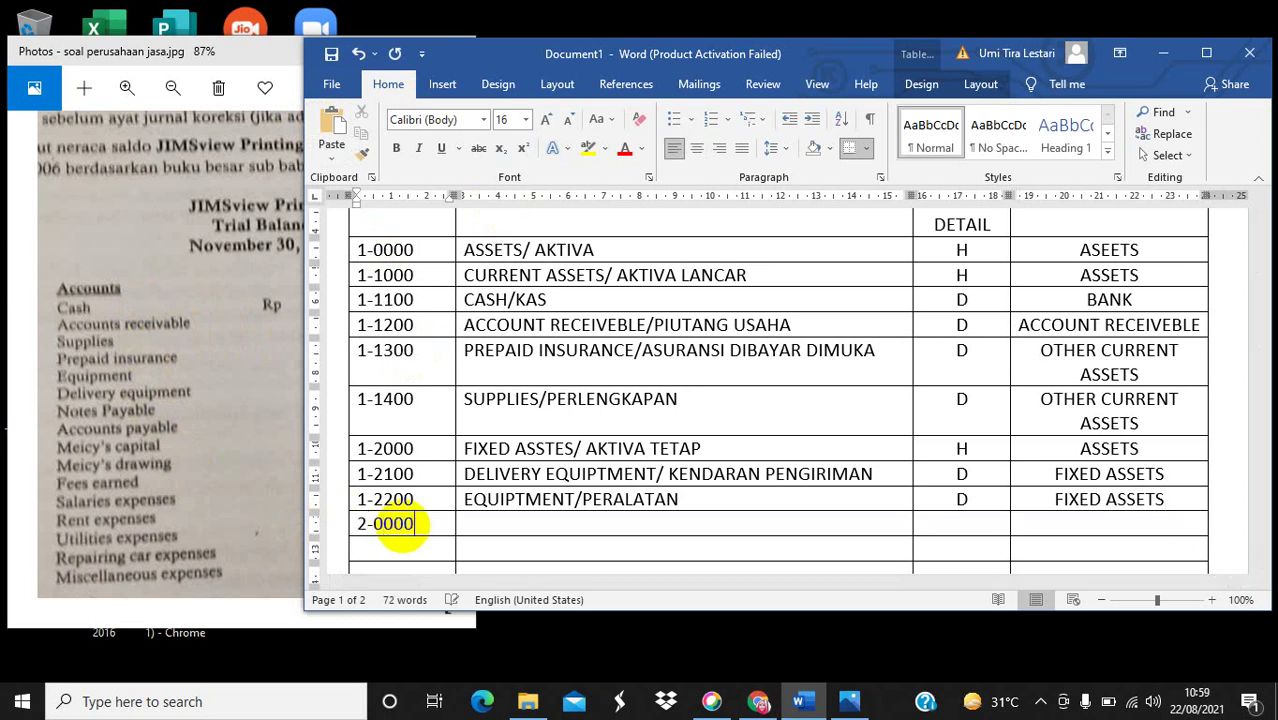
left_click(488, 530)
type("LIAB")
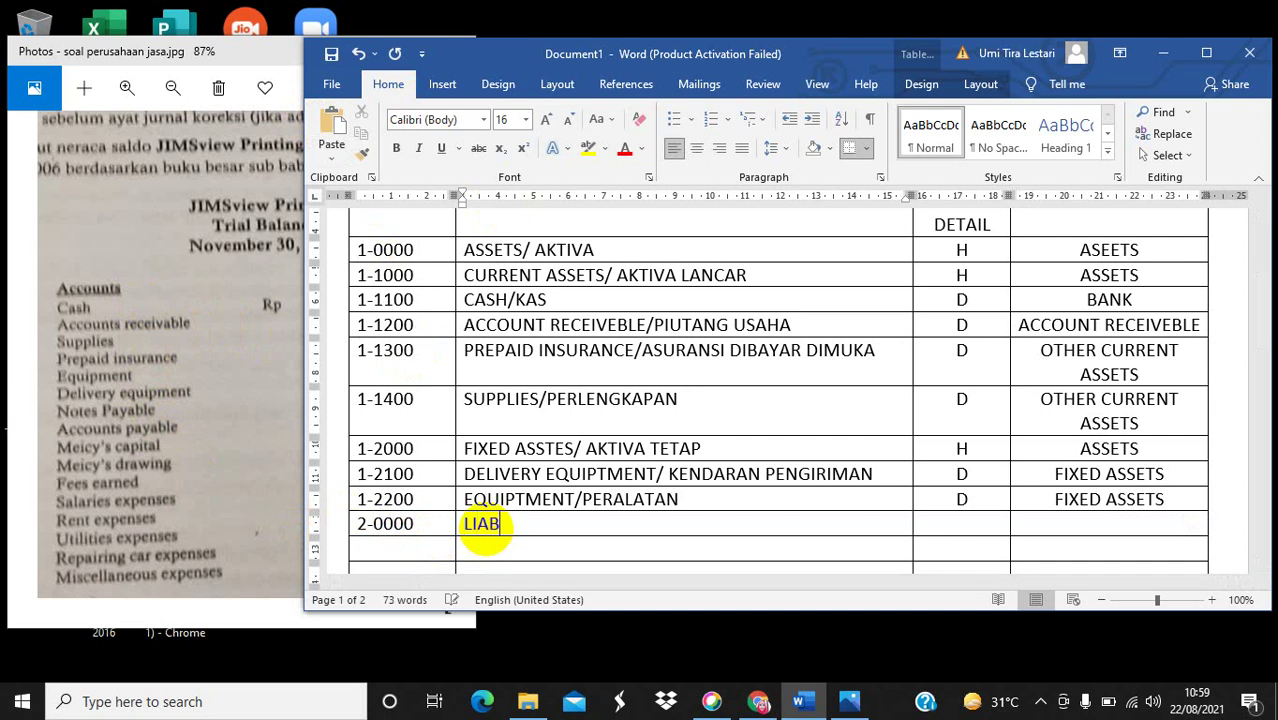
type("ILITY/HUTANG")
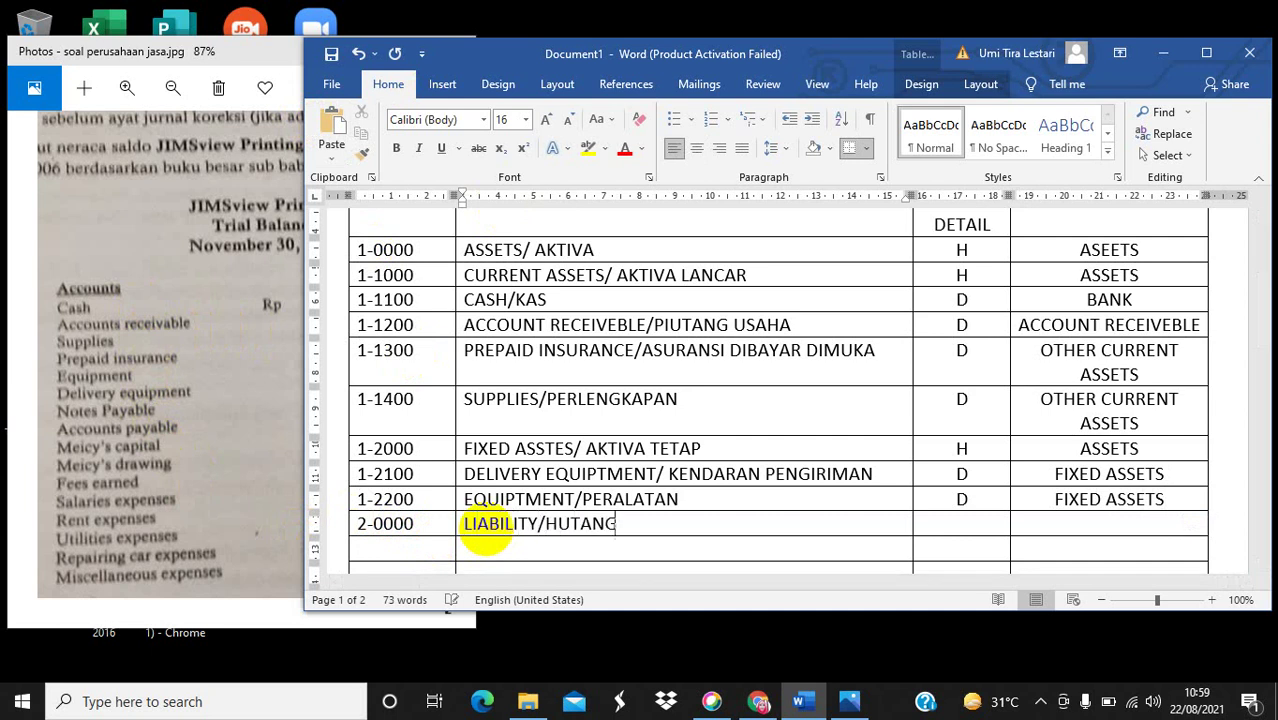
Mark the 2-0000 LIABILITY/HUTANG row as H and enter LIABILITY as its account type.
left_click(945, 524)
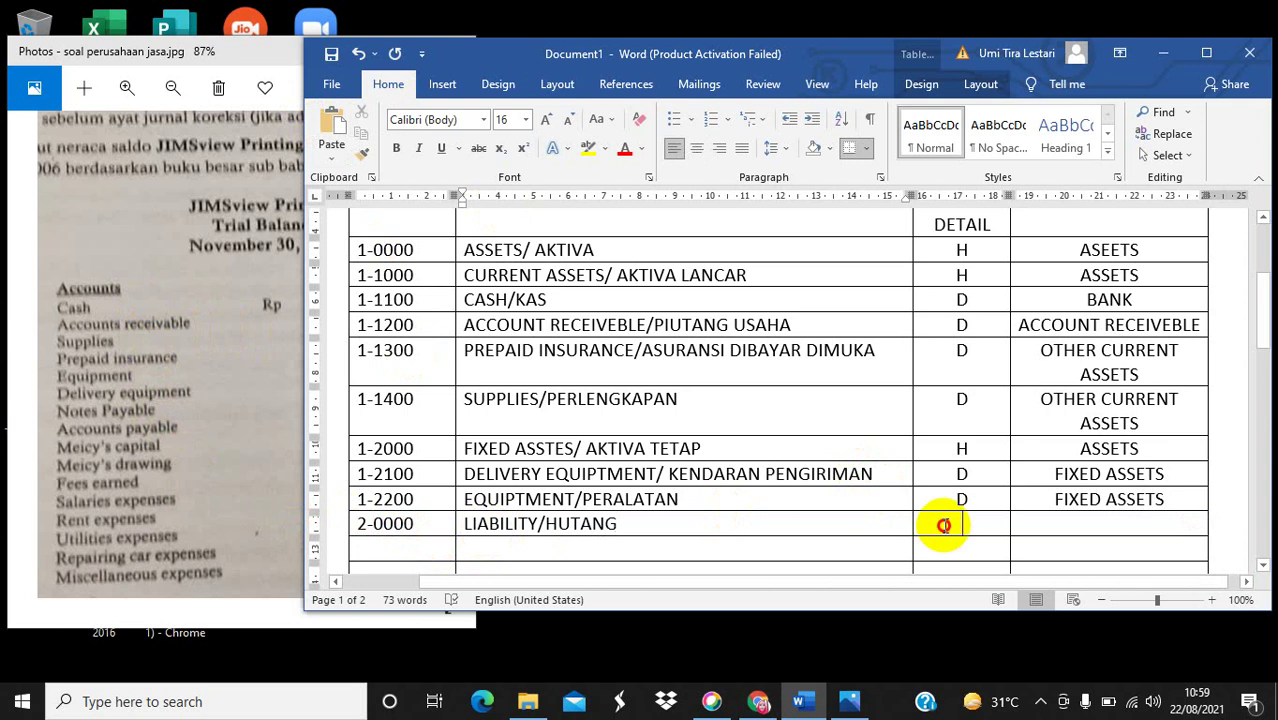
type("H")
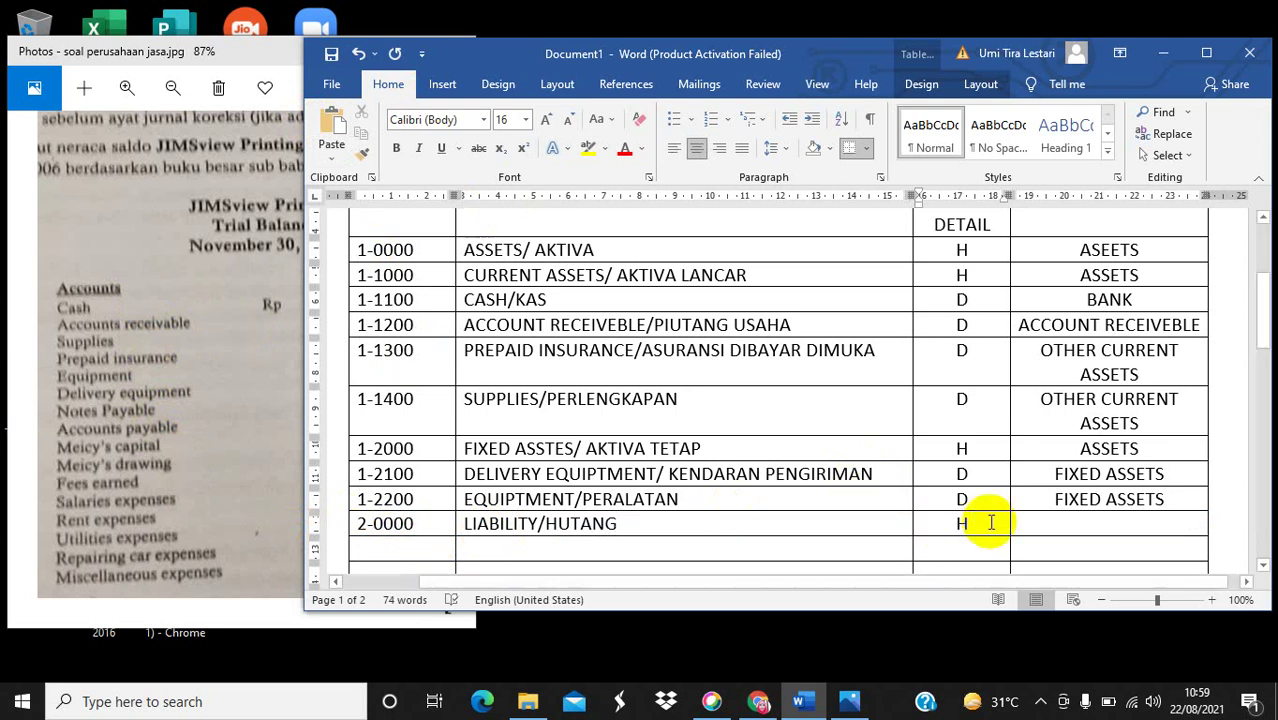
left_click(1061, 521)
type("LIA")
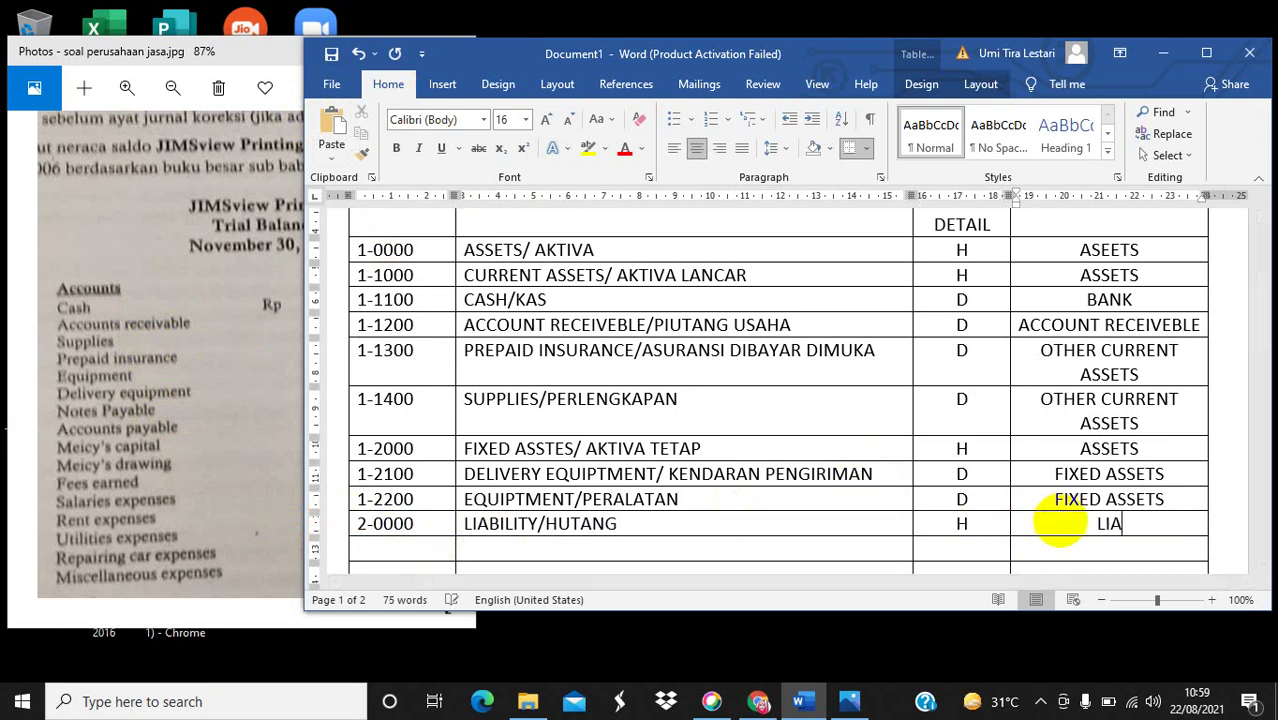
type("BILITY")
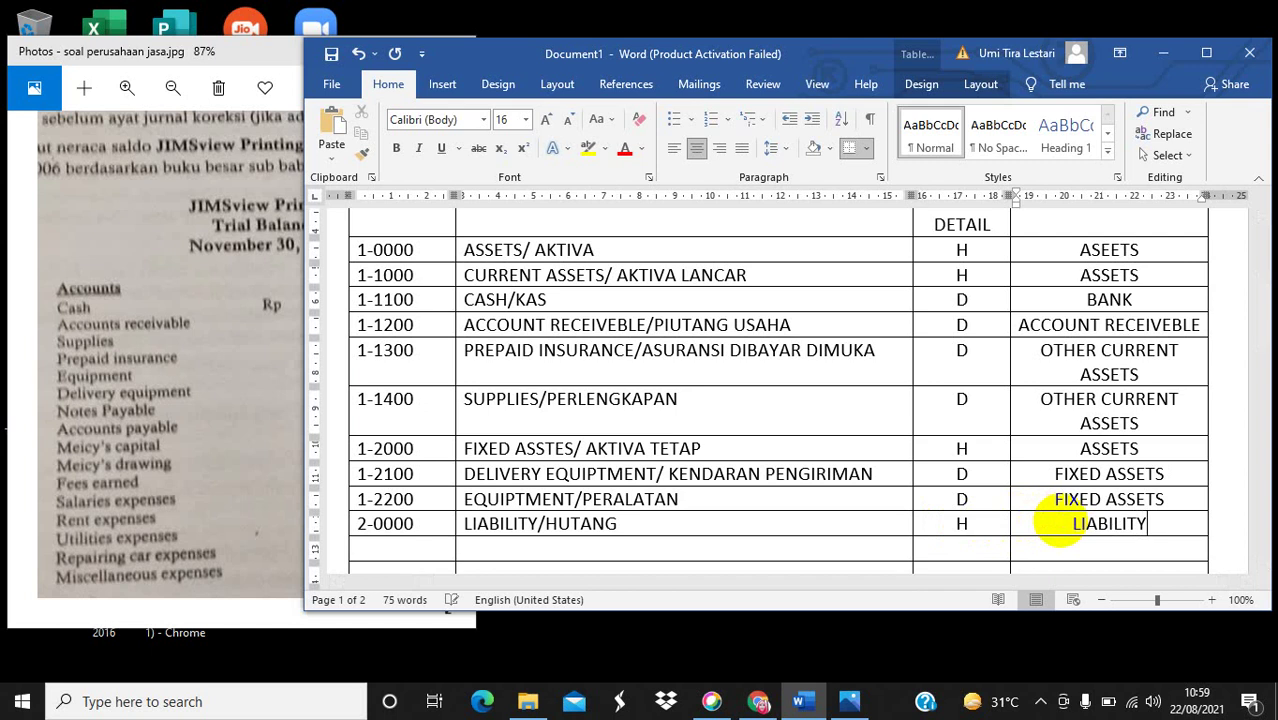
Add account 2-1000 named CURRENT LIABILITY in the row below LIABILITY/HUTANG.
left_click(416, 544)
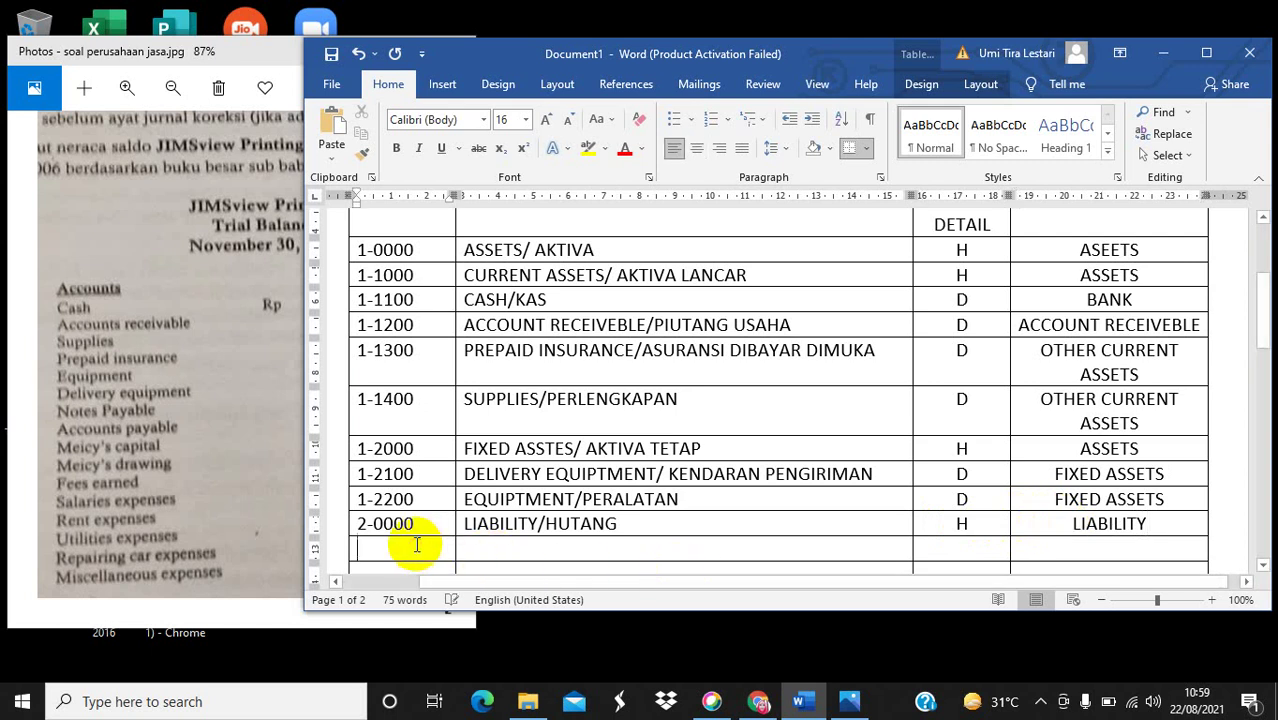
type("2-100")
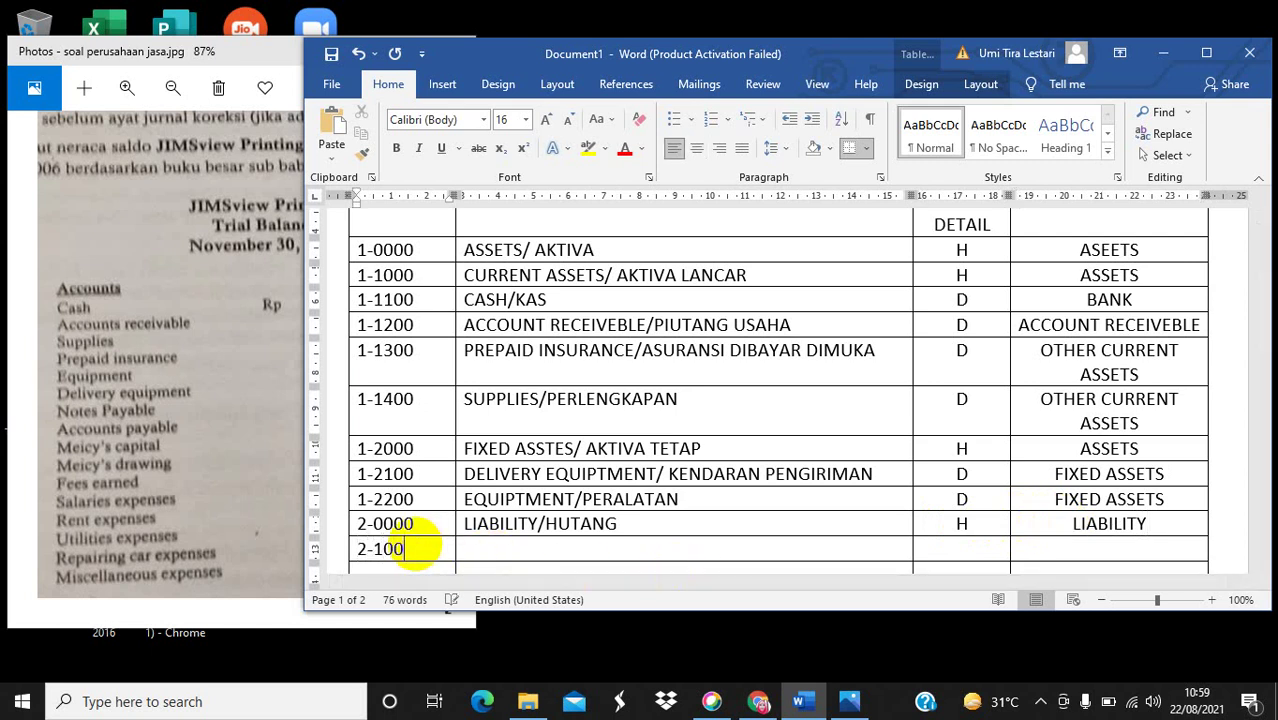
type("0")
left_click(476, 549)
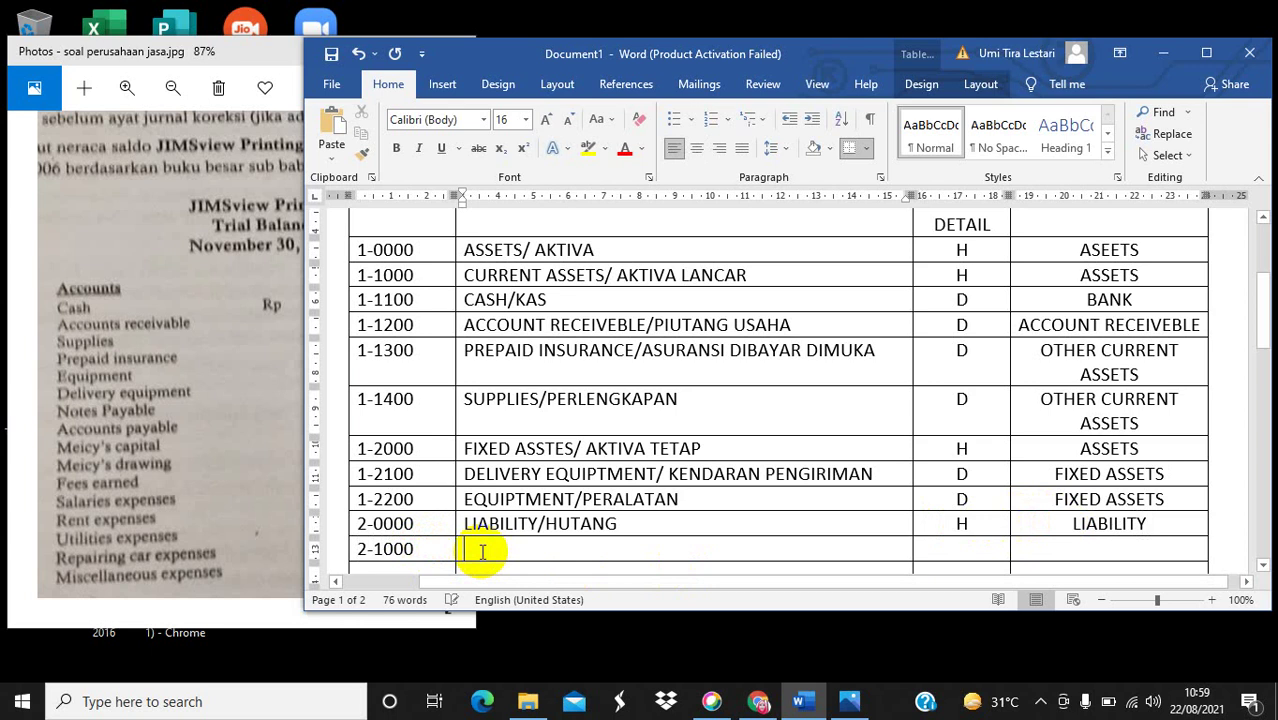
type("CURRENT")
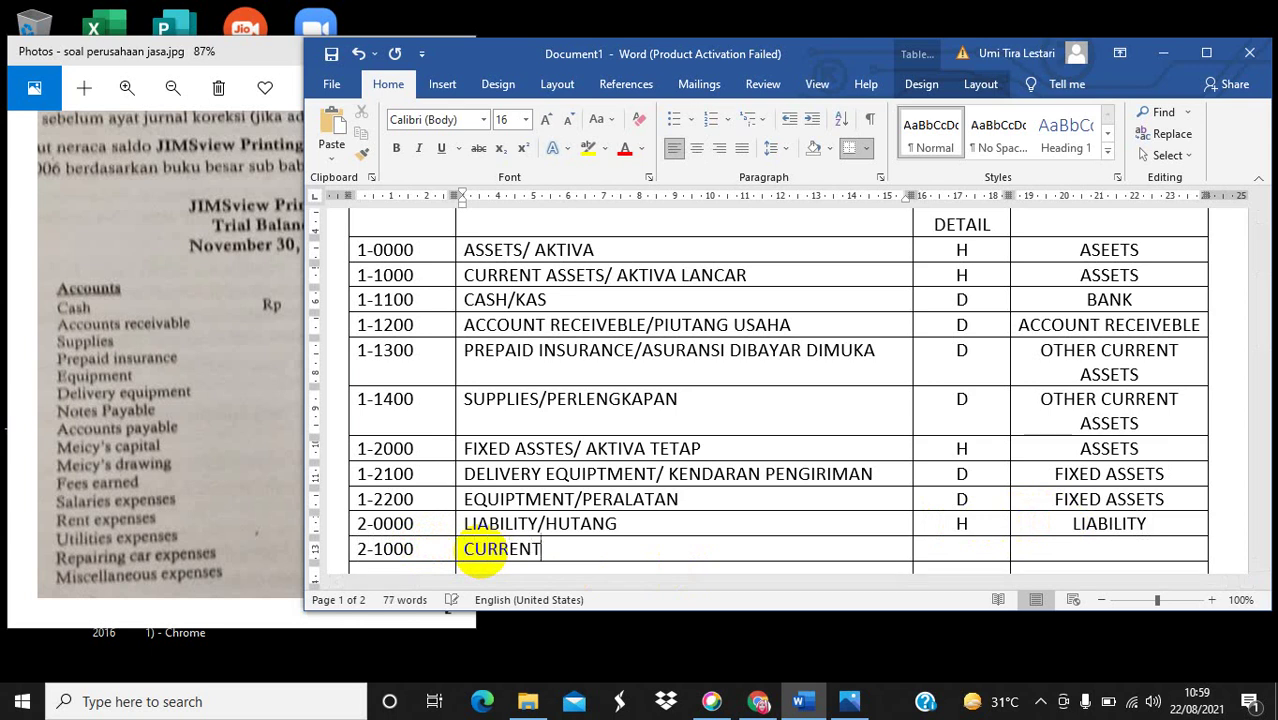
type(" LIABILITY")
Mark the 2-1000 row as H and enter LIABILITY as its account type.
left_click(961, 550)
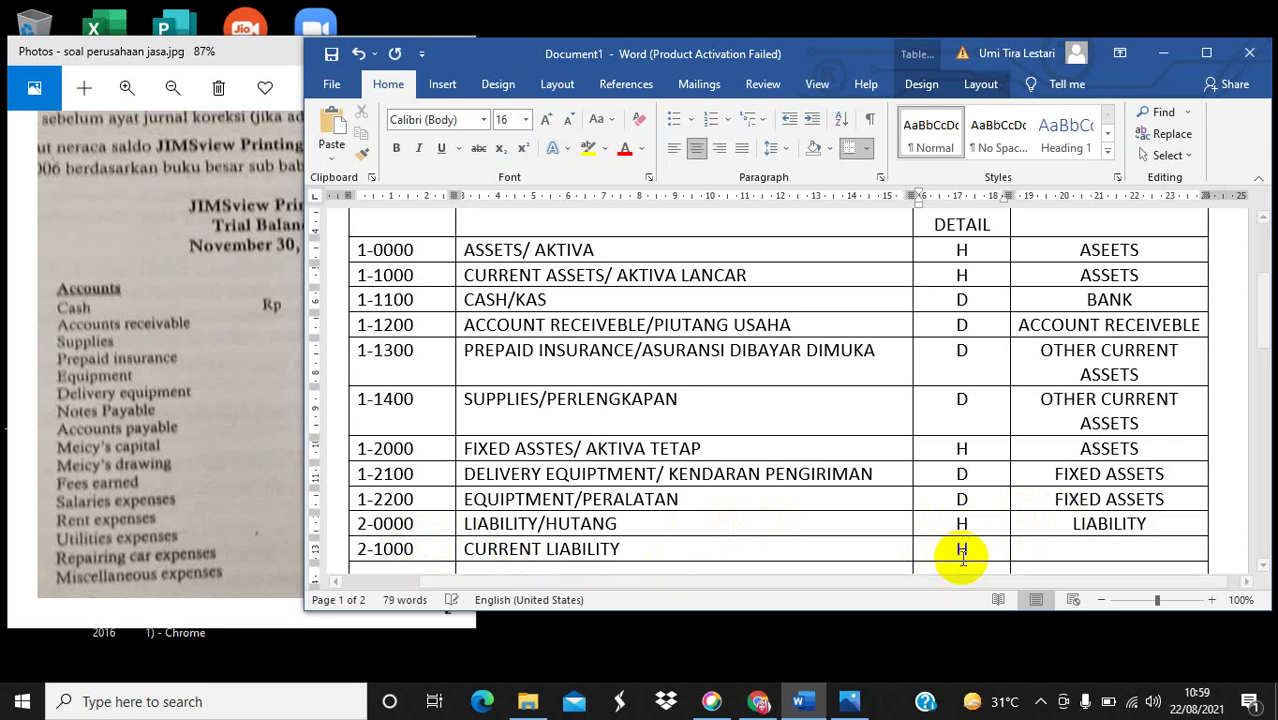
type("H")
left_click(1073, 548)
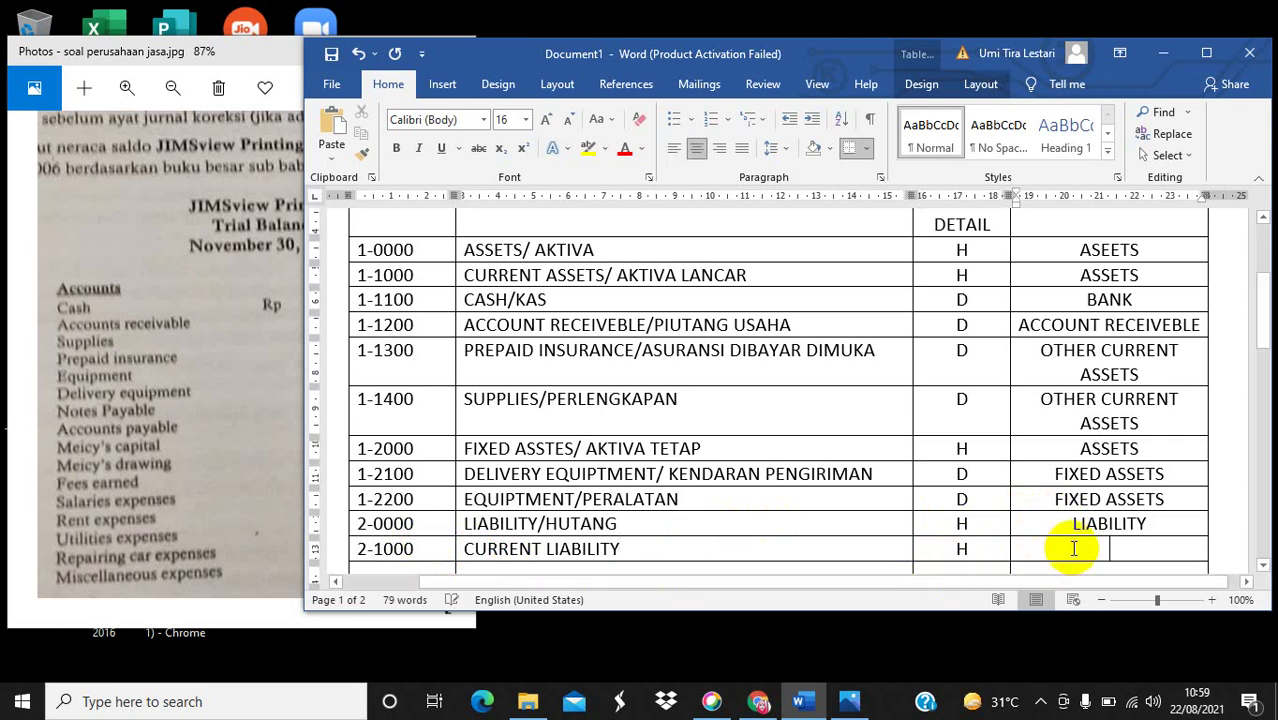
type("LIABILITY")
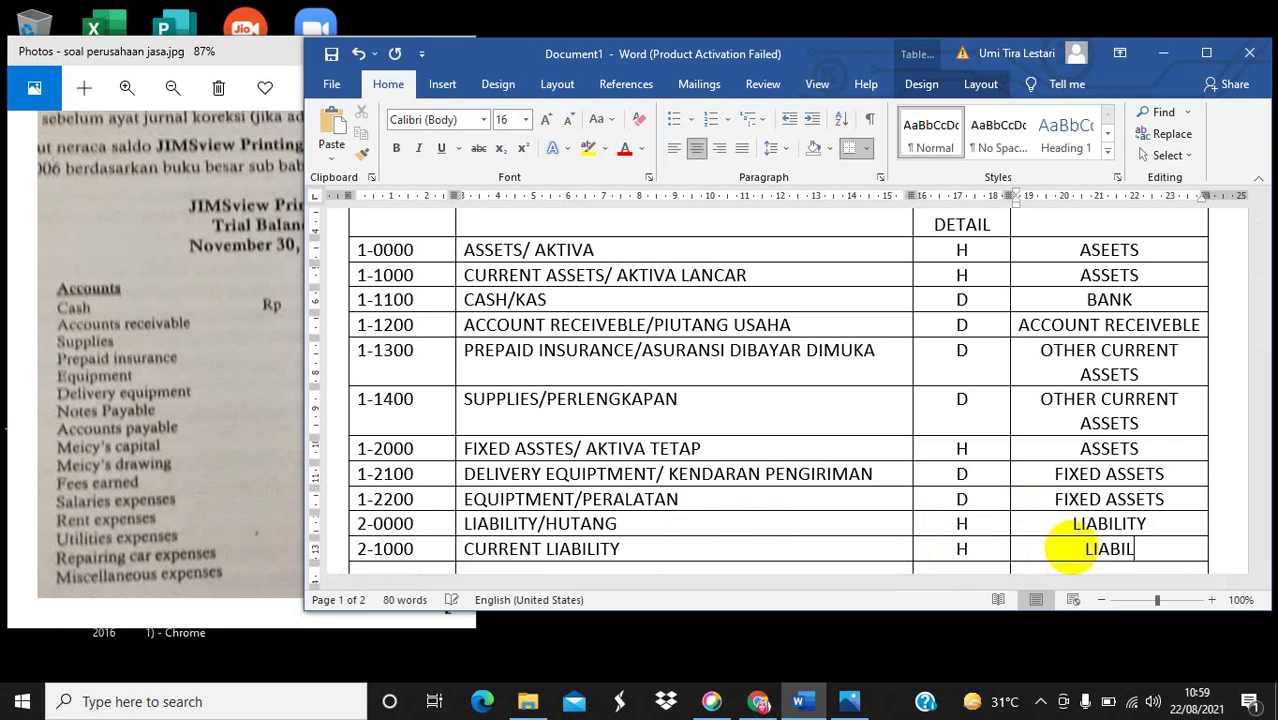
Extend the 2-1000 account name to CURRENT LIABILITY/HUTANG LANCAR.
left_click(787, 549)
type("/H")
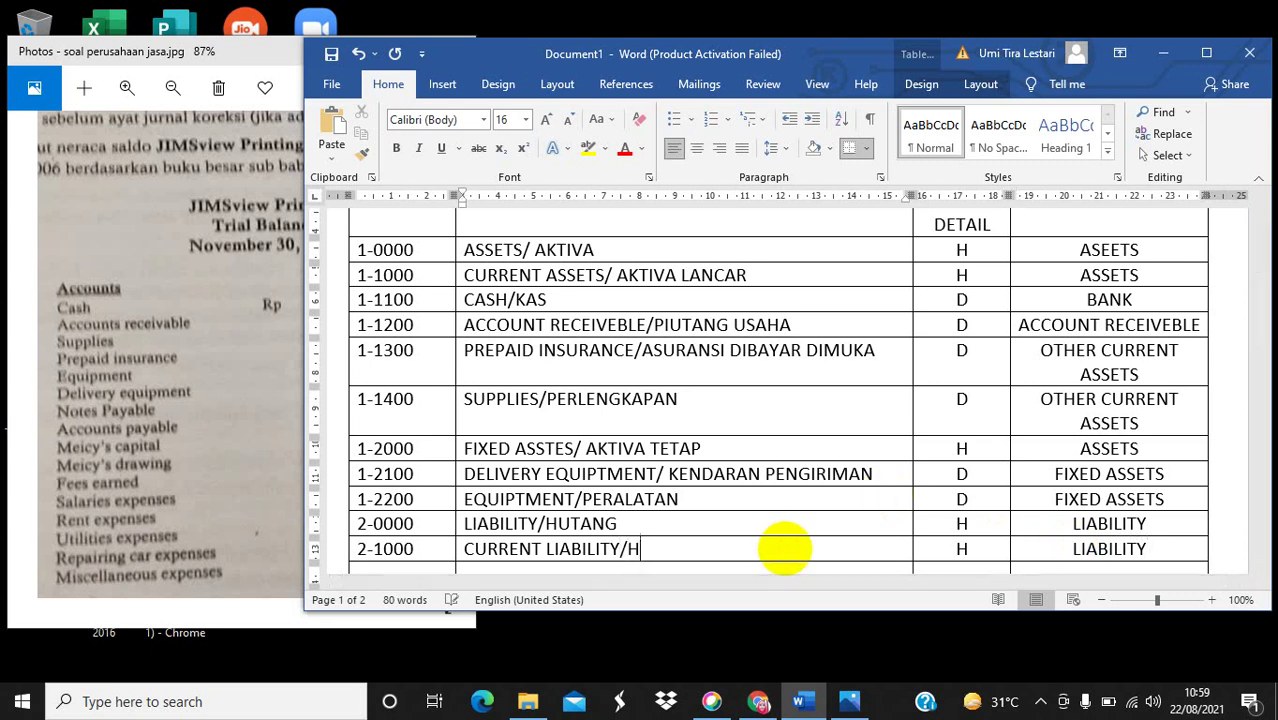
type("UTANG LANCAR")
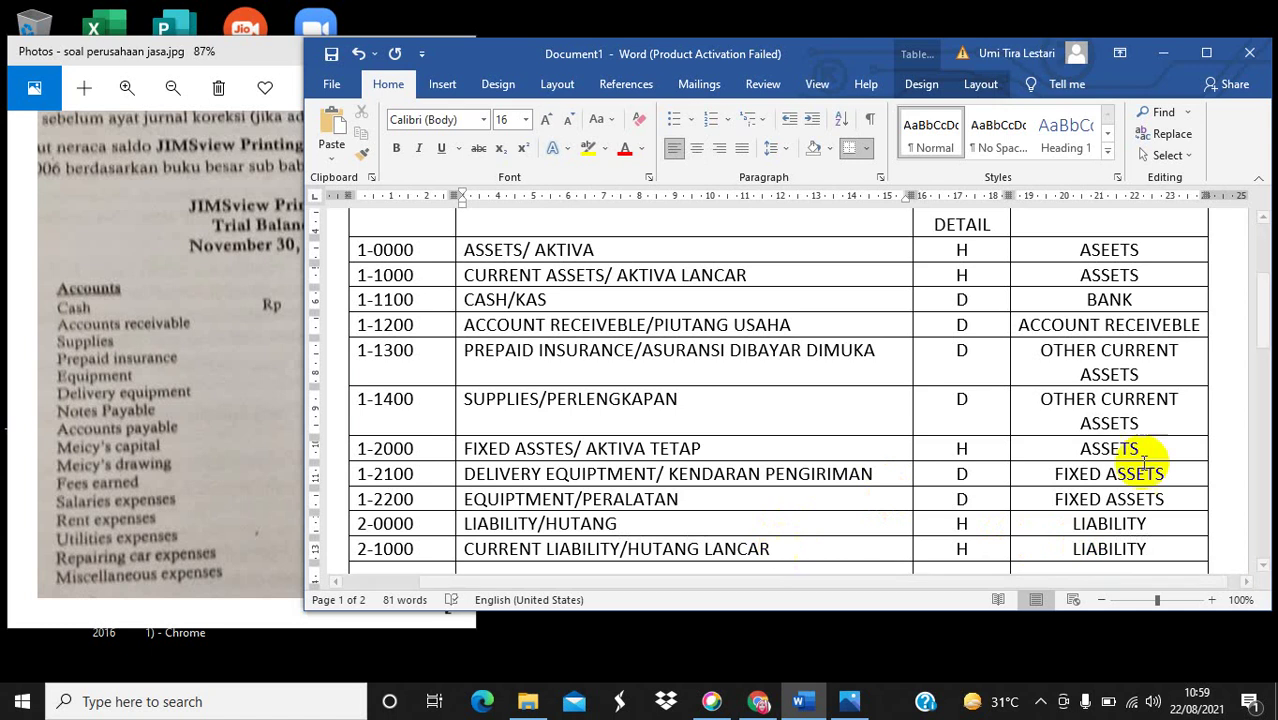
Add account 2-1100 named NOTES PAYABLE in the row below CURRENT LIABILITY/HUTANG LANCAR.
left_click(1262, 567)
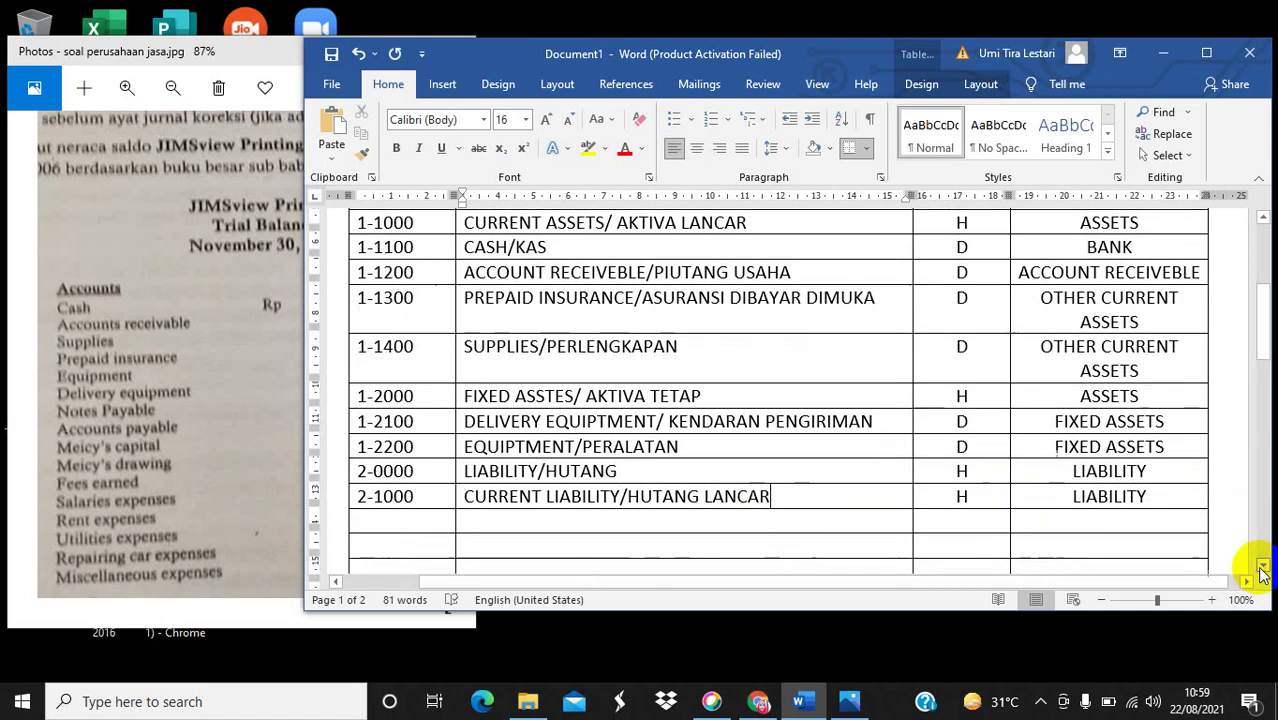
left_click_drag(1262, 567, 1262, 567)
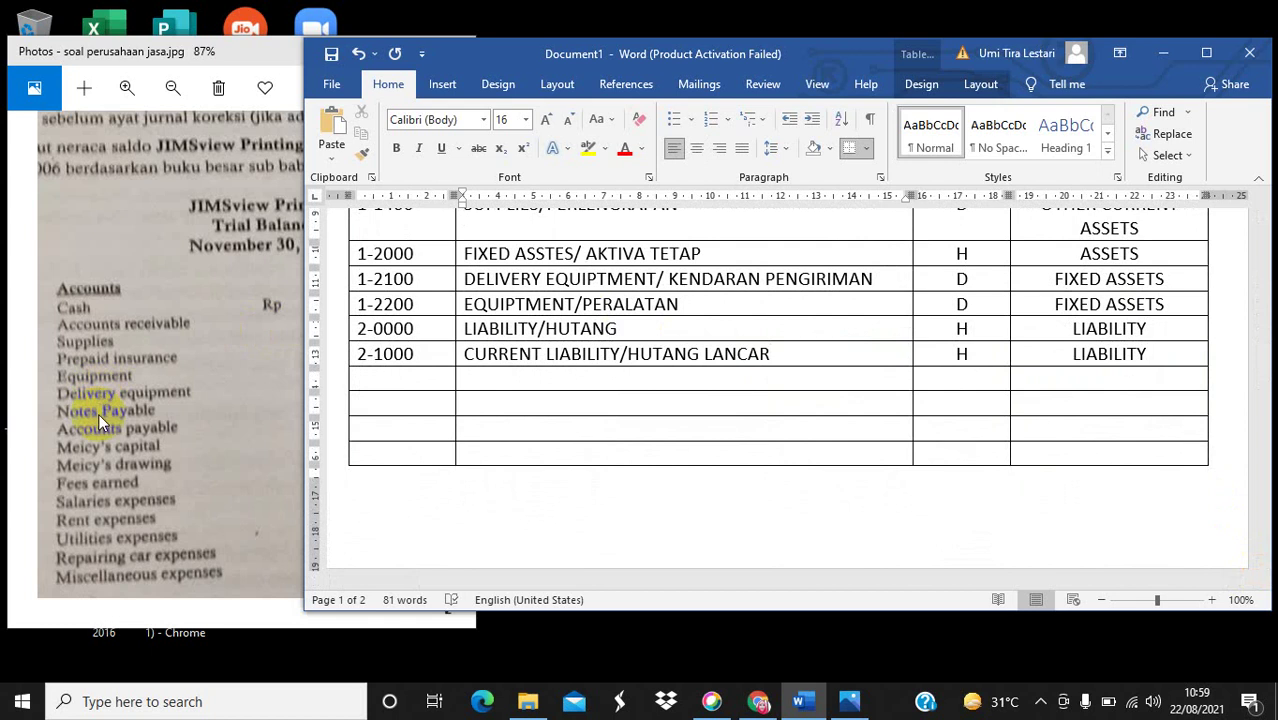
left_click(387, 376)
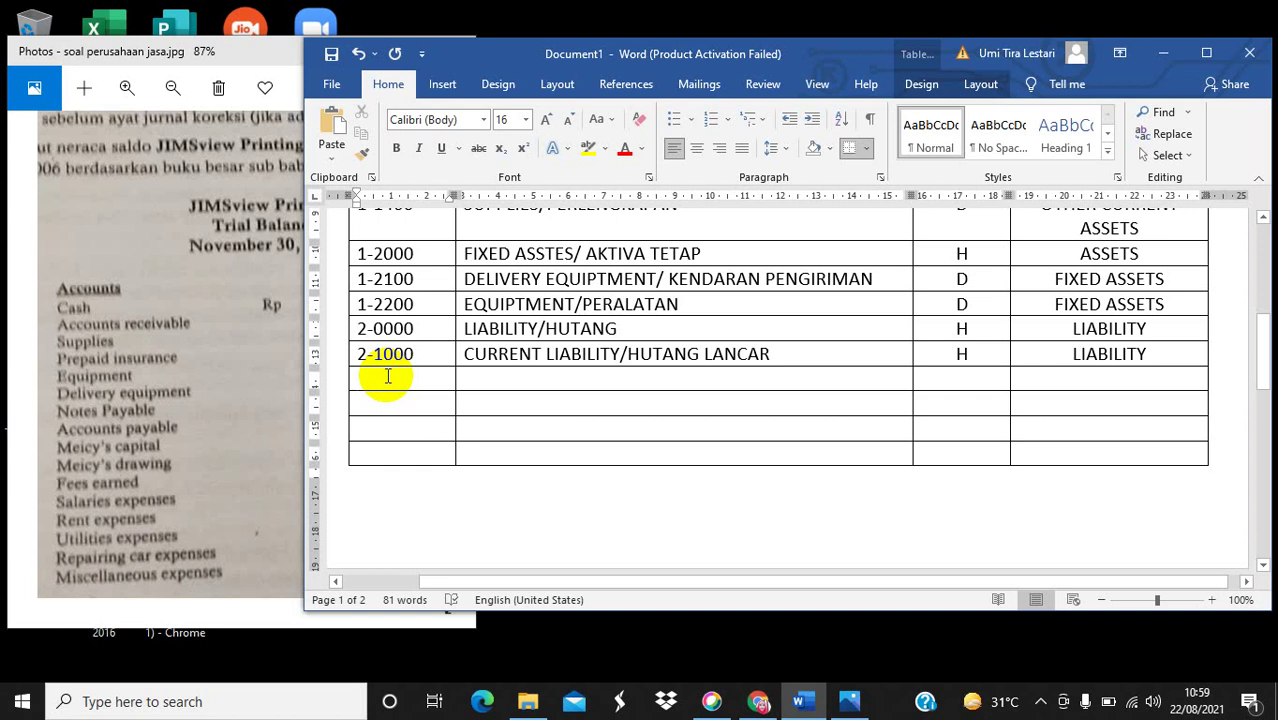
type("2")
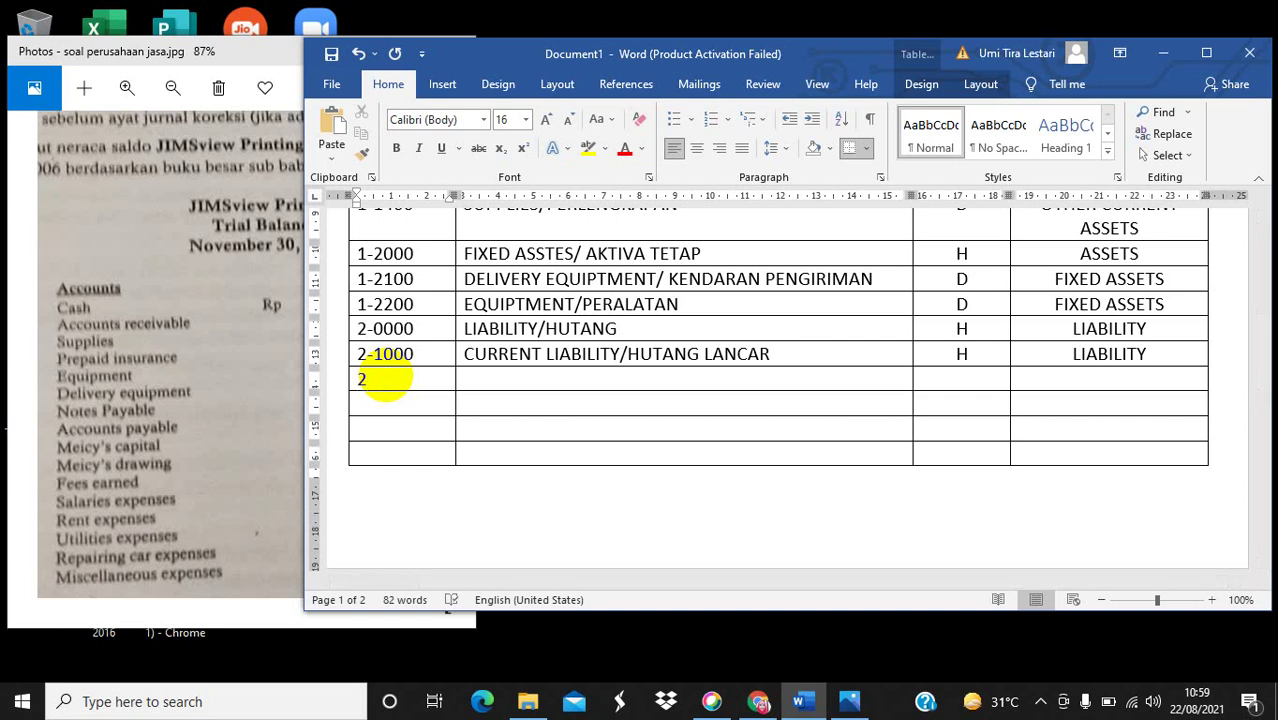
type("=")
type("1")
type("100")
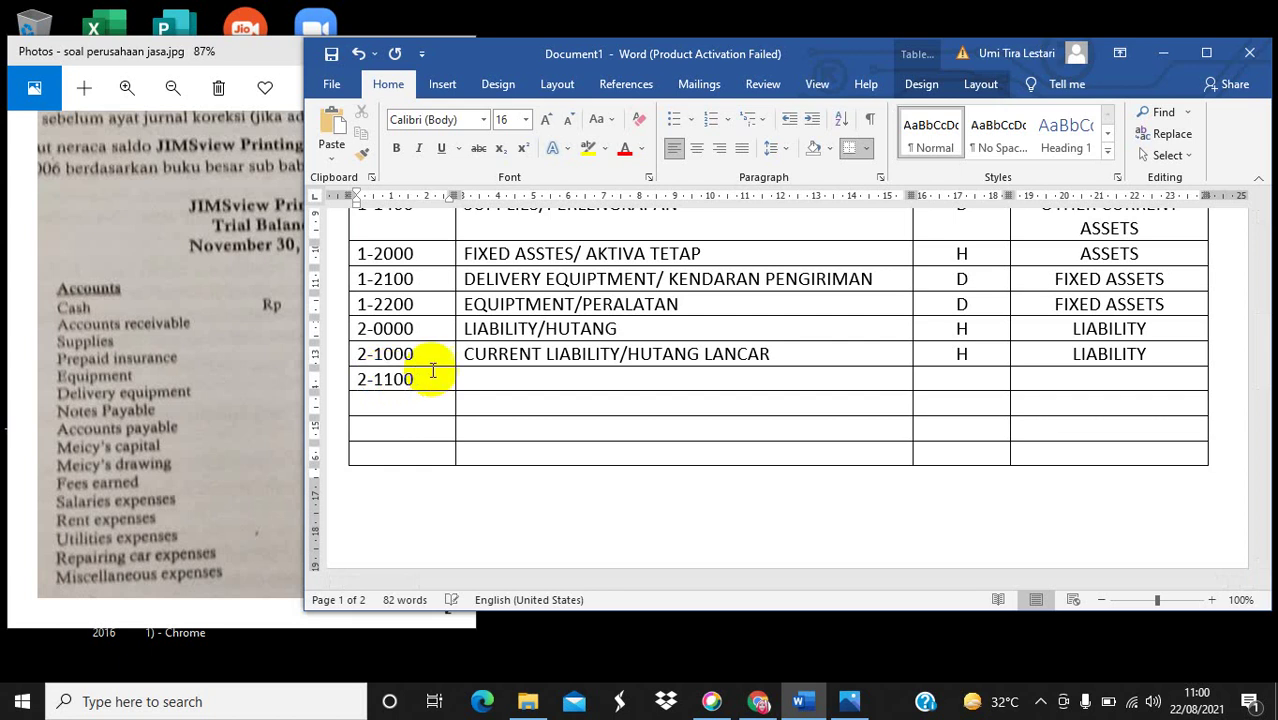
left_click(468, 377)
type("N")
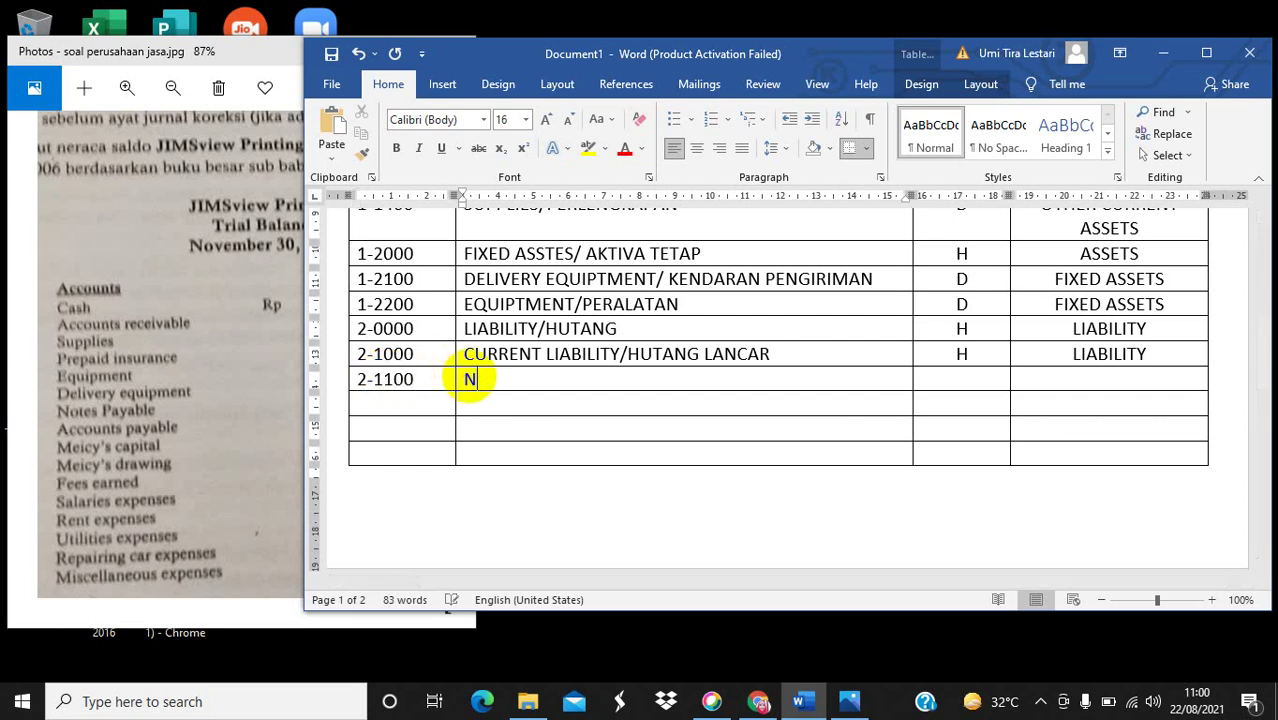
type("OTES PAYABLE")
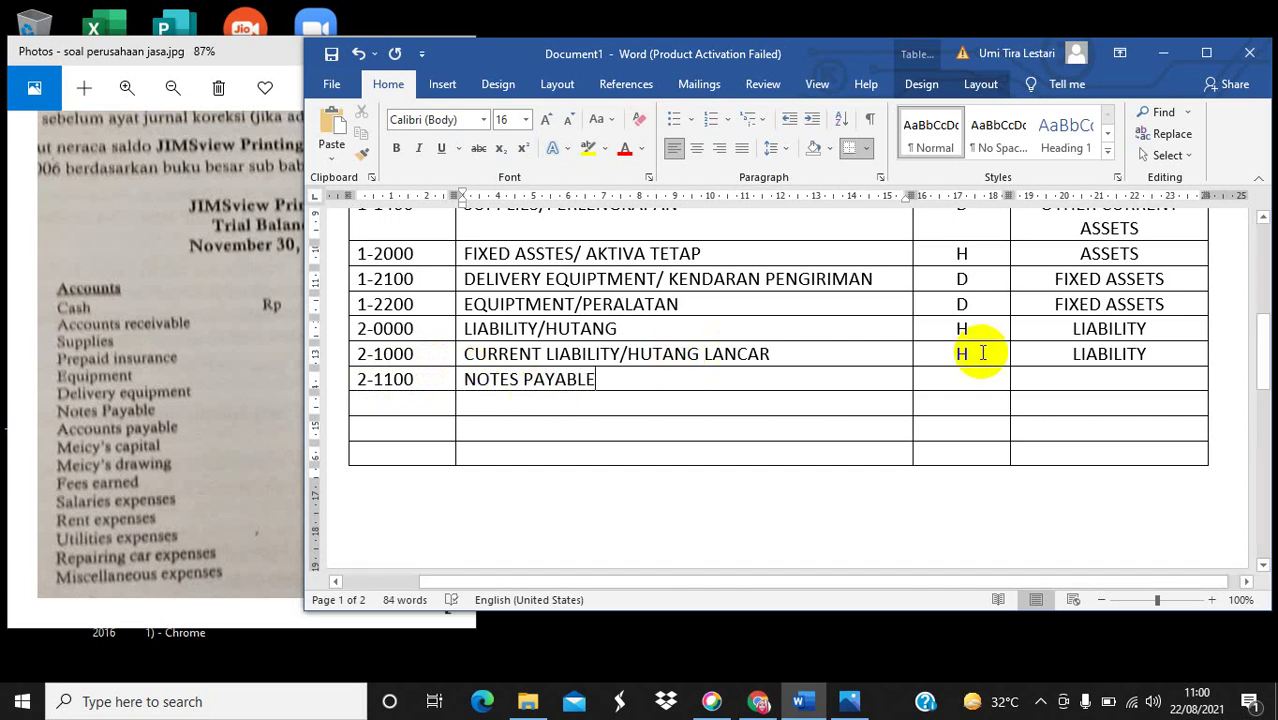
Mark the 2-1100 NOTES PAYABLE row as D and enter OTHER CURRENT LIABILITY as its account type.
left_click(979, 378)
type("D")
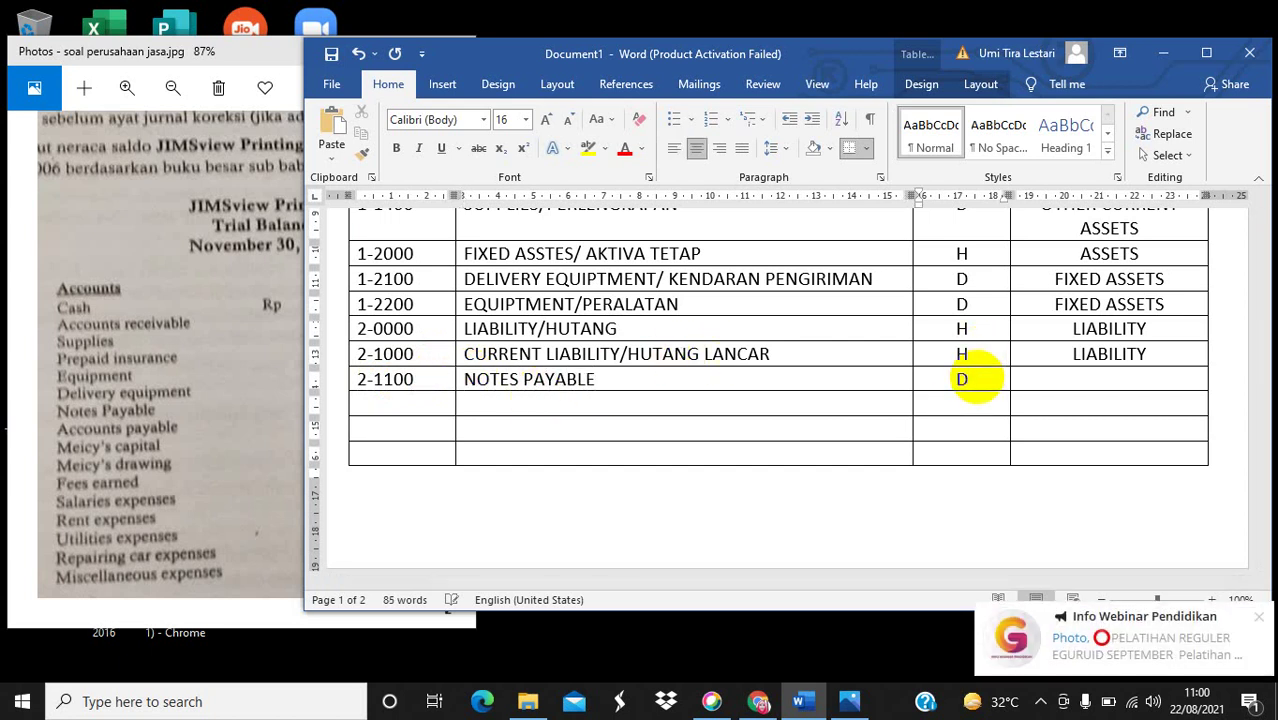
left_click(1044, 377)
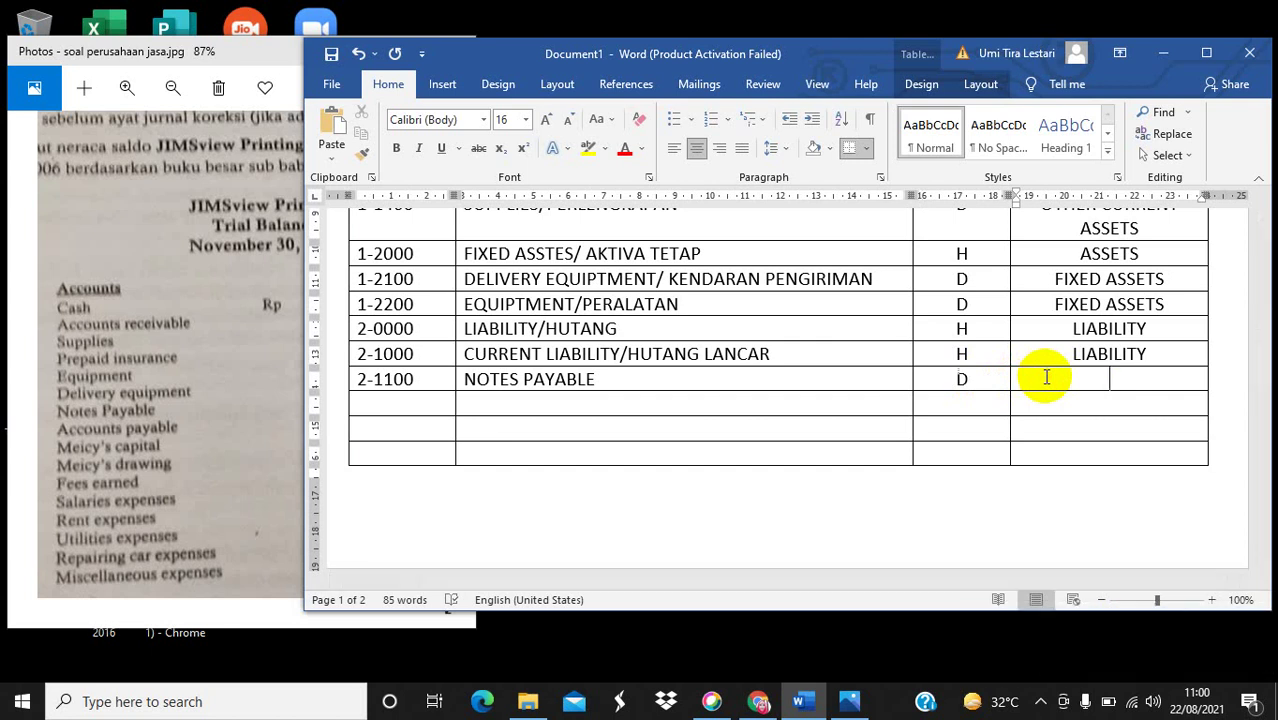
type("C")
key("BackSpace")
type("OTHER CURRENT")
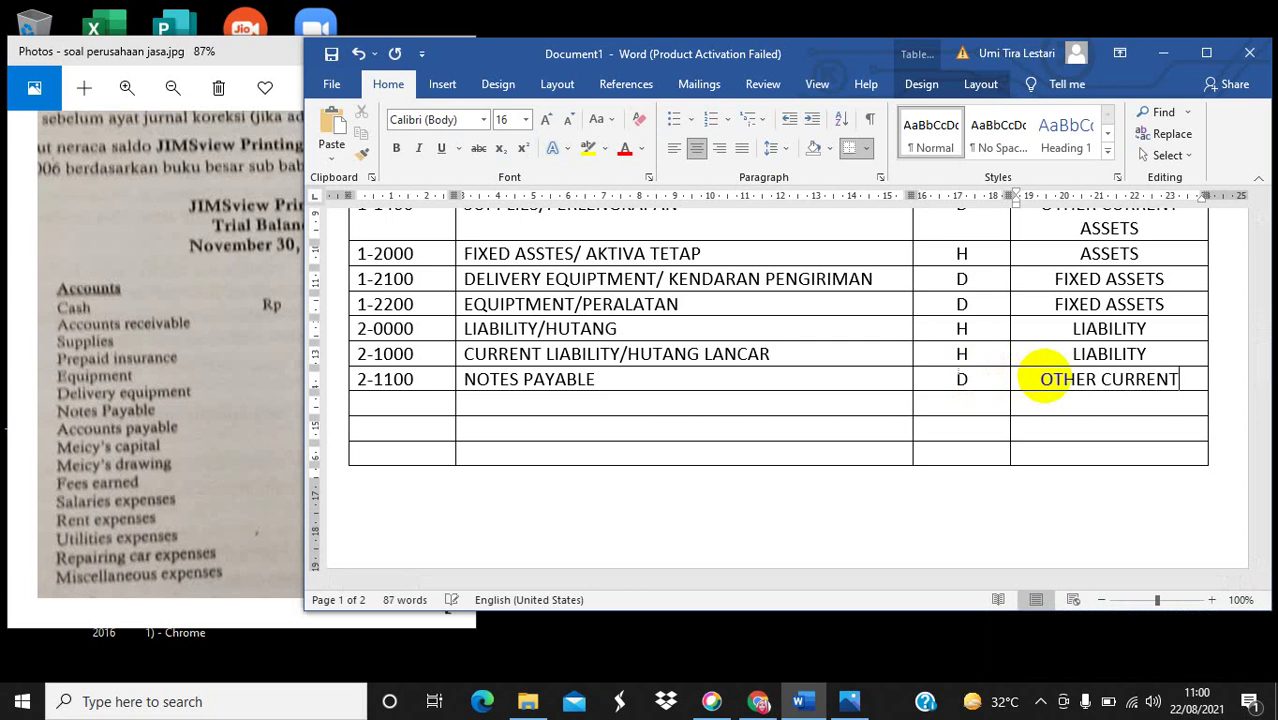
type(" LIAB")
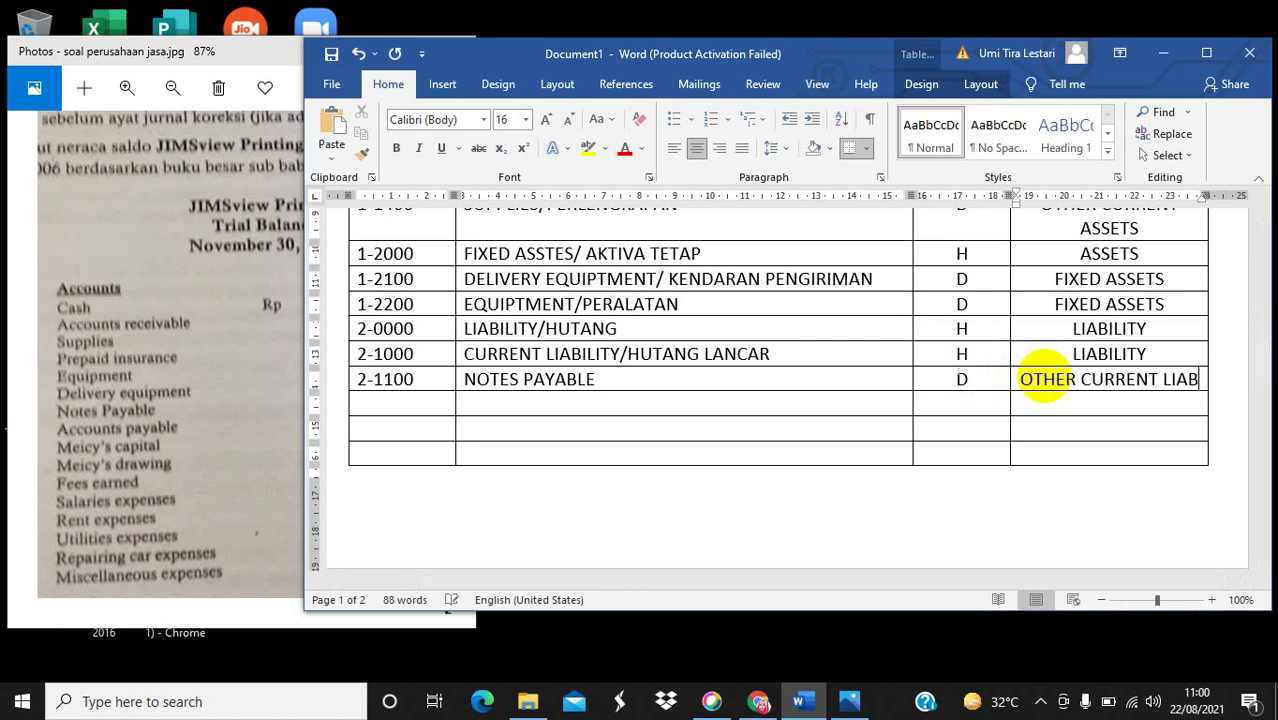
type("ILITY")
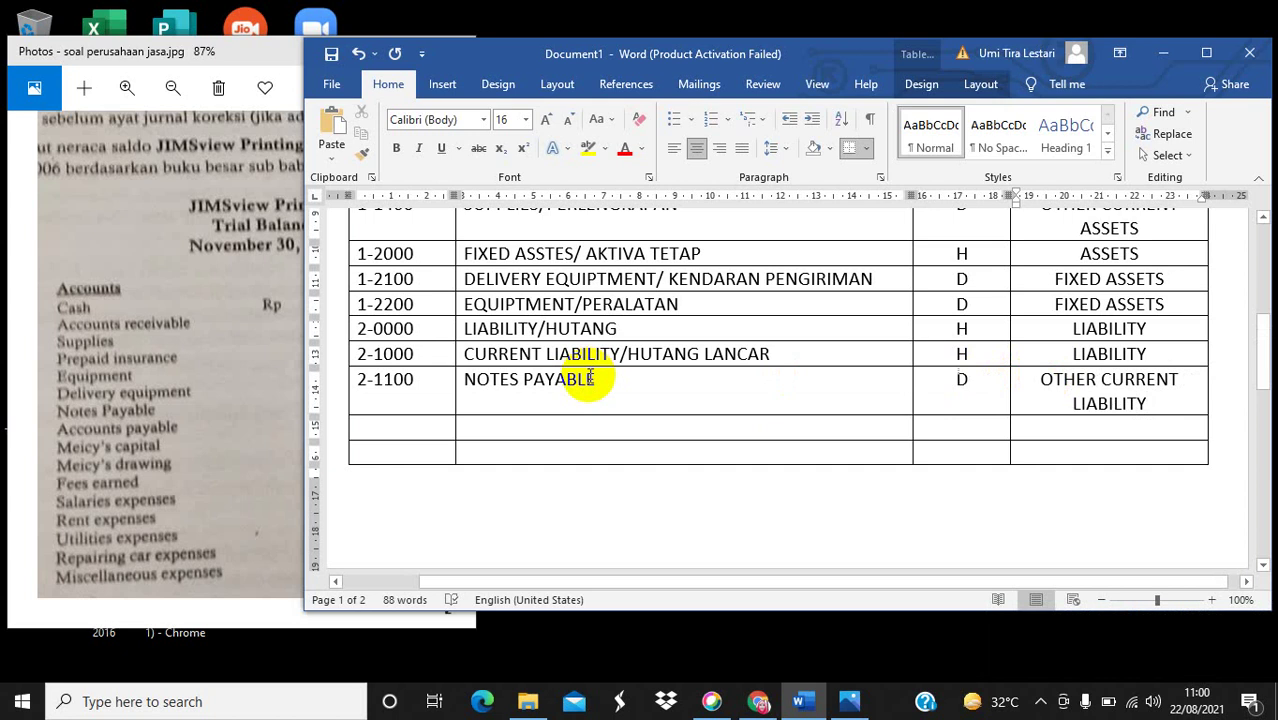
Add account 2-1200 named ACCOUNT PAYABLE in the row below NOTES PAYABLE.
left_click(410, 424)
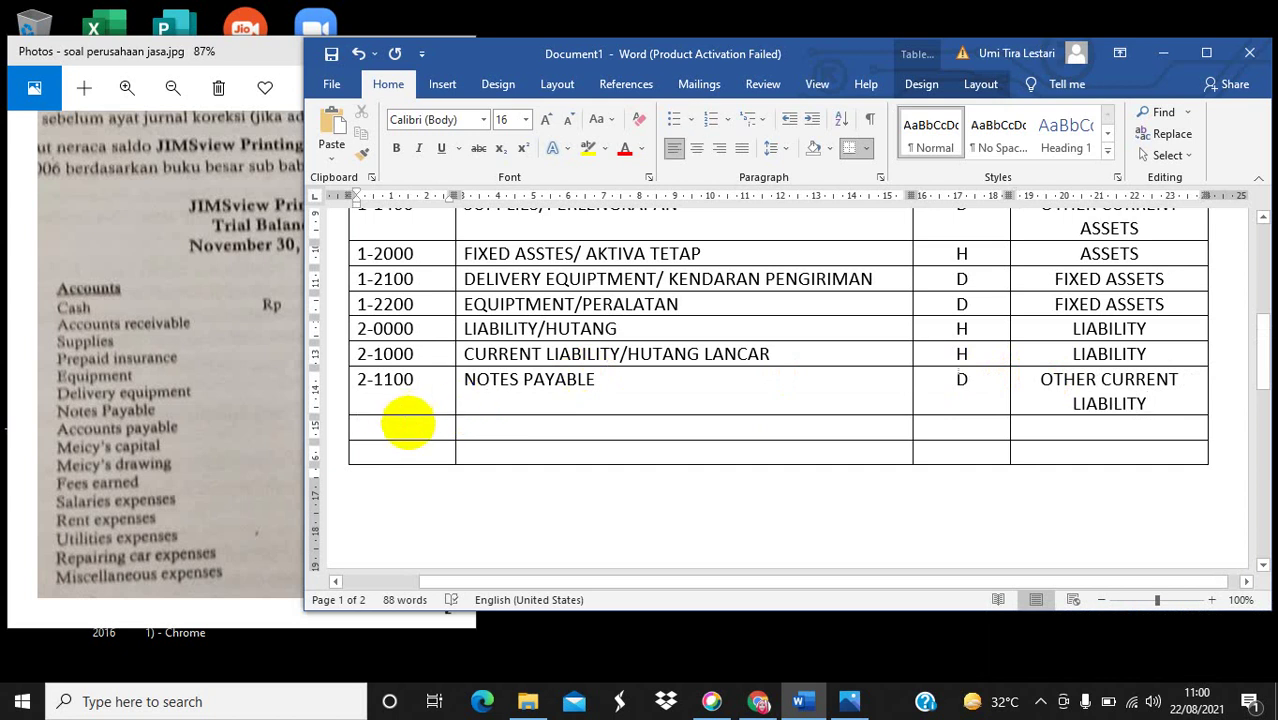
type("2-12")
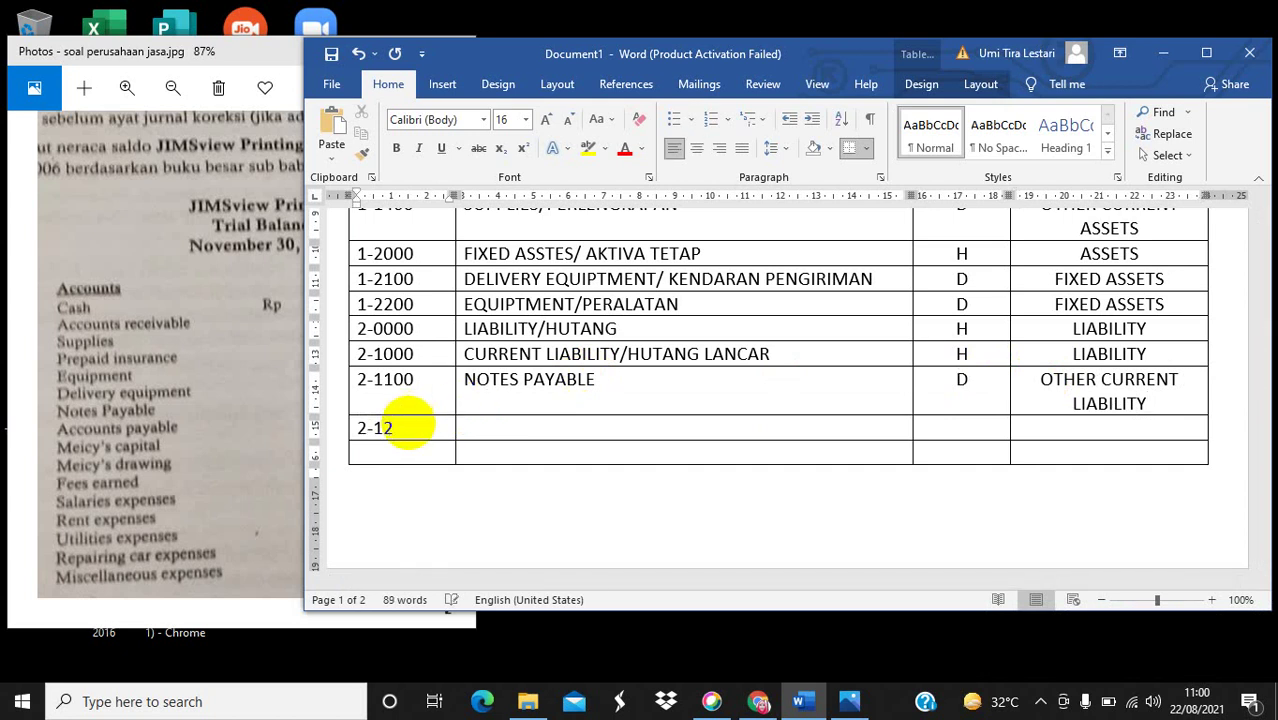
type("00")
key("Tab")
type("ACCOUNT")
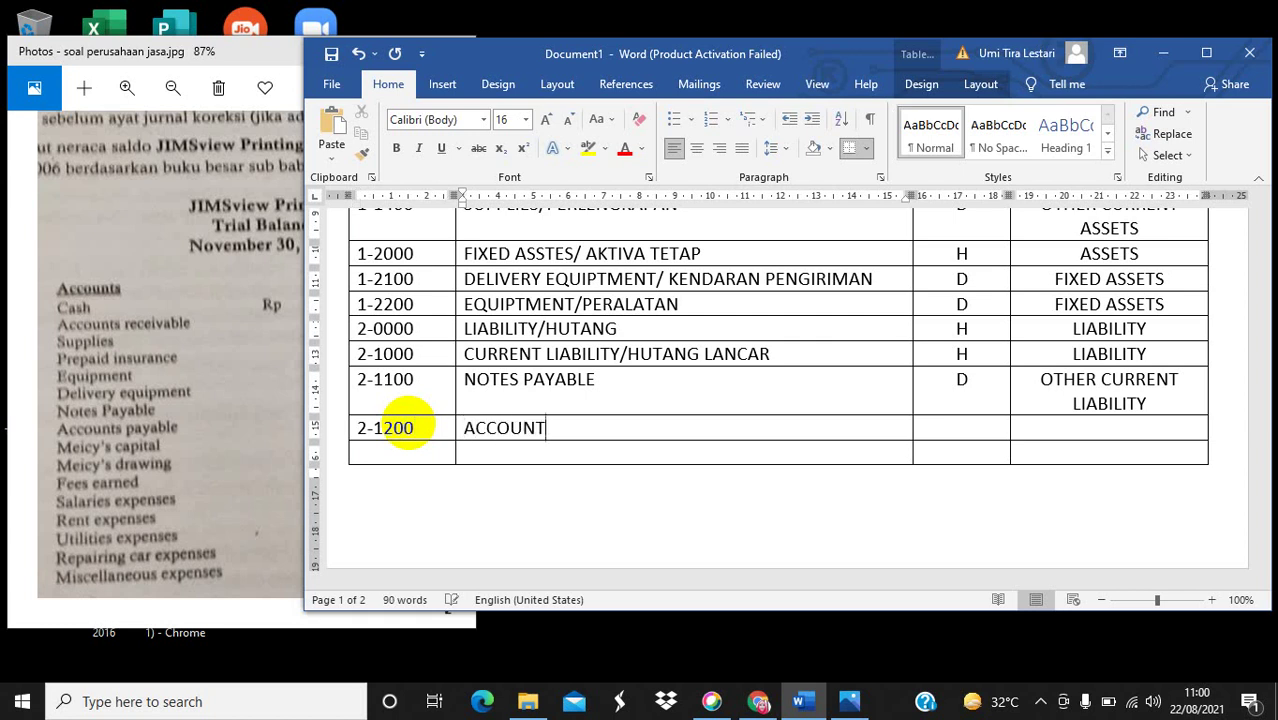
type(" PAYABLE")
Extend the 2-1100 account name to NOTES PAYABLE/WESEL BAYAR.
left_click(622, 384)
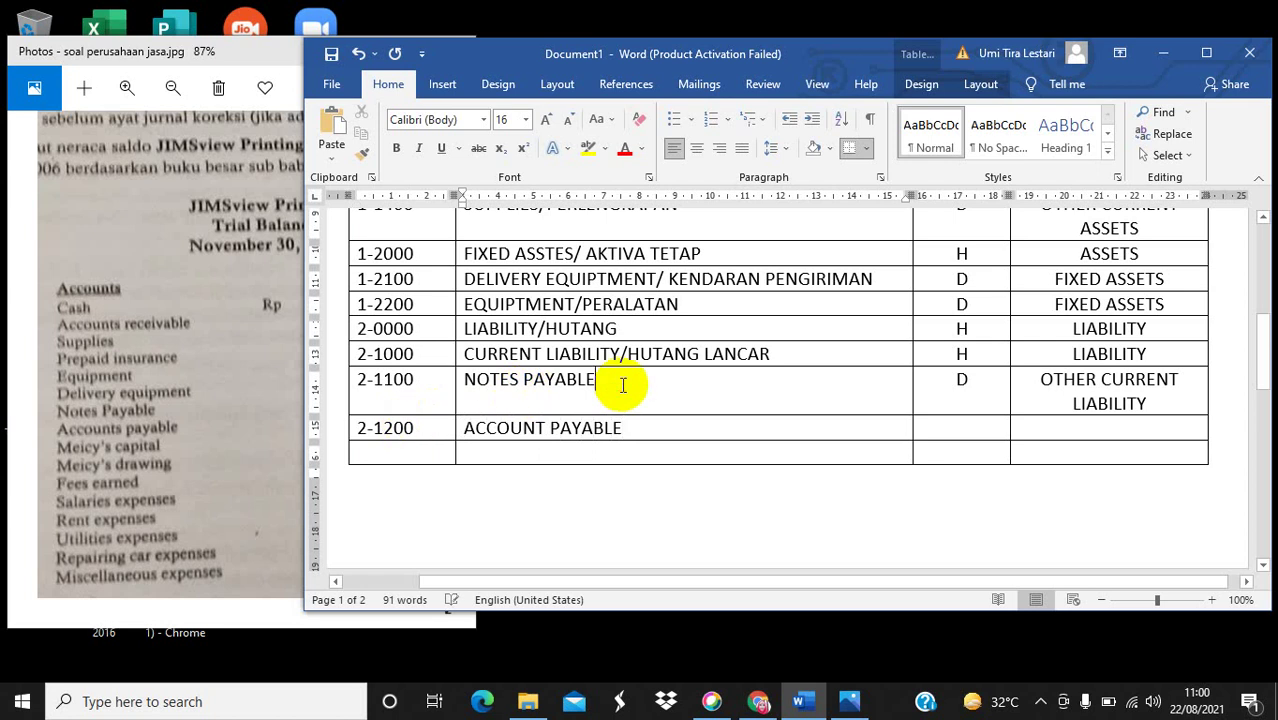
type("/WESE")
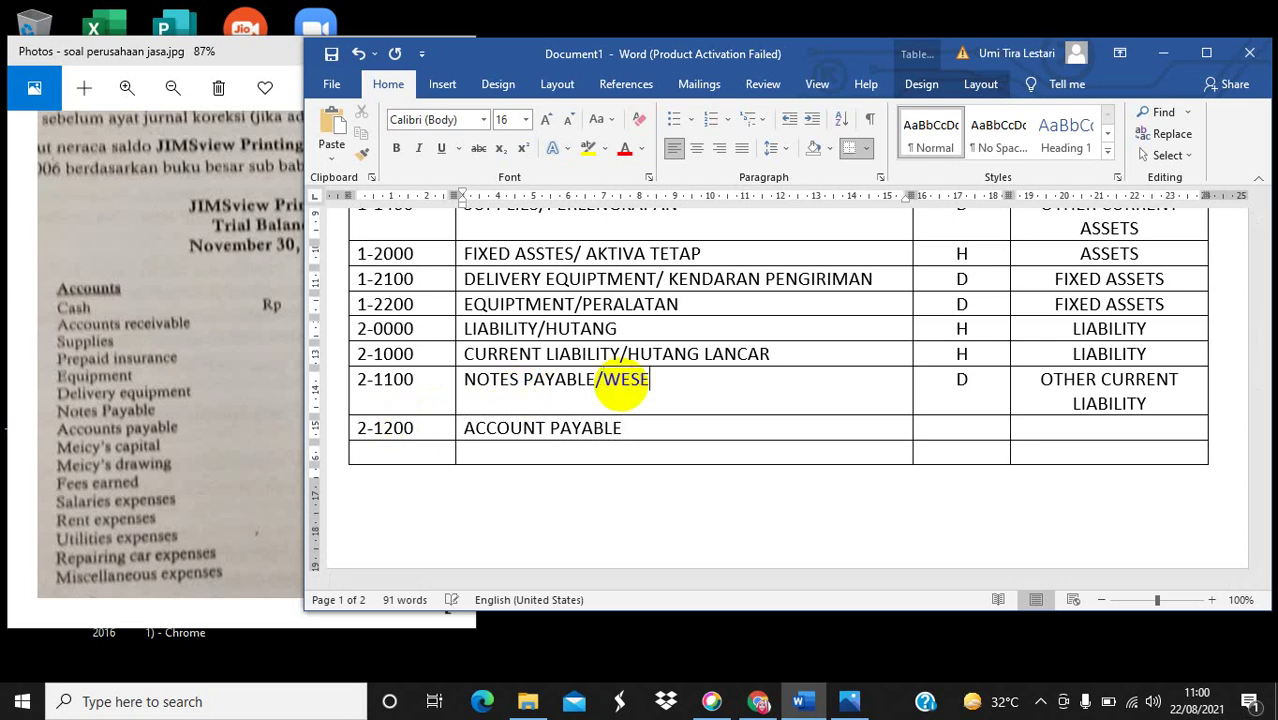
type("L BAYAR")
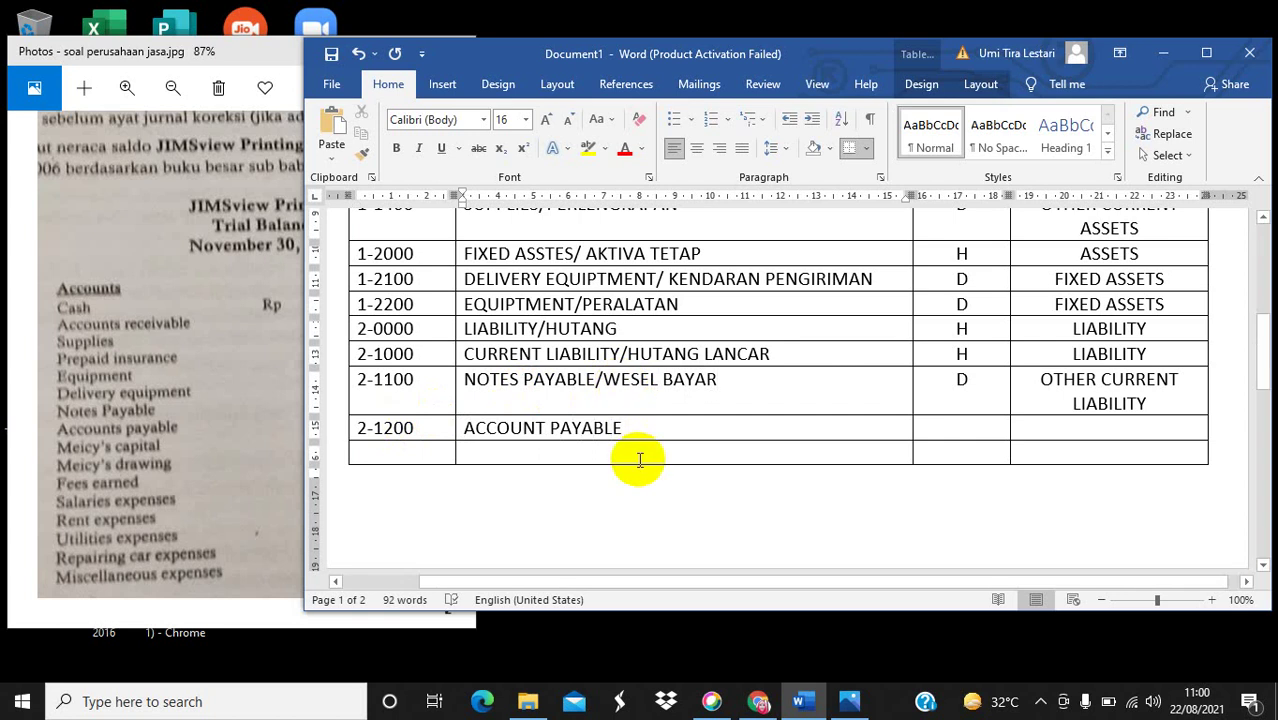
Extend the 2-1200 account name to ACCOUNT PAYABLE/HUTANG USAHA.
left_click(641, 427)
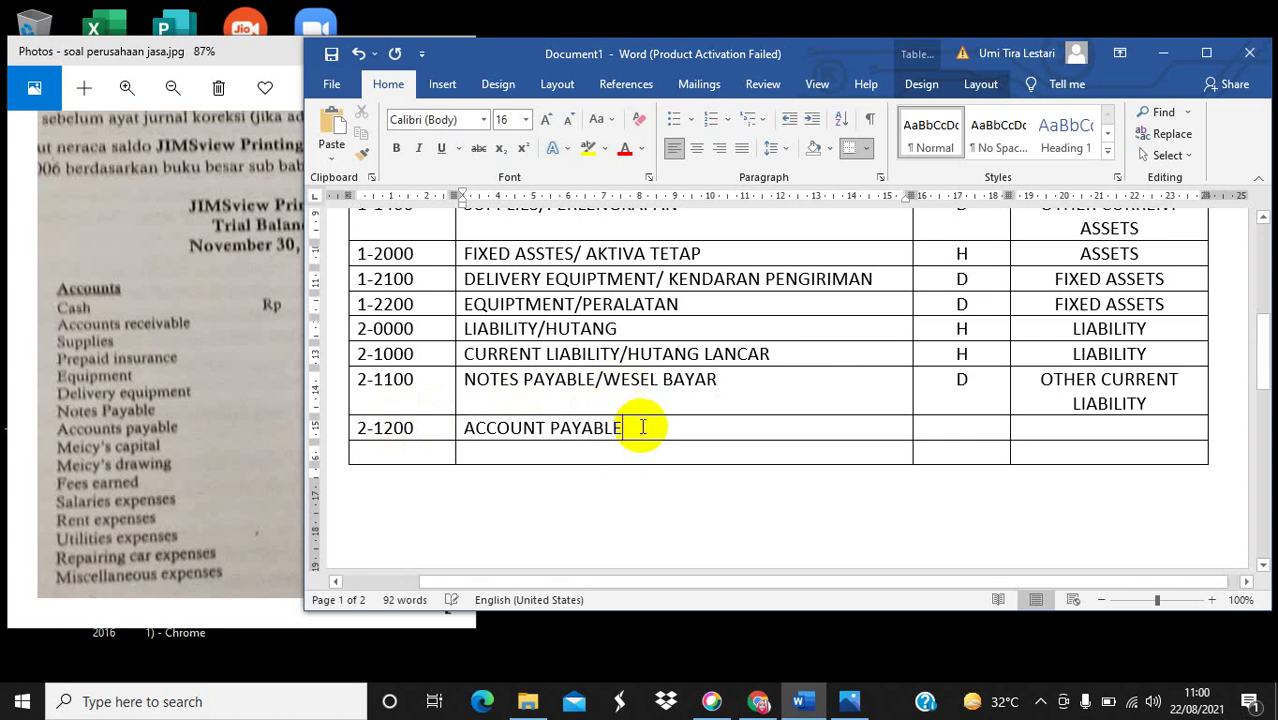
type("/HUTA")
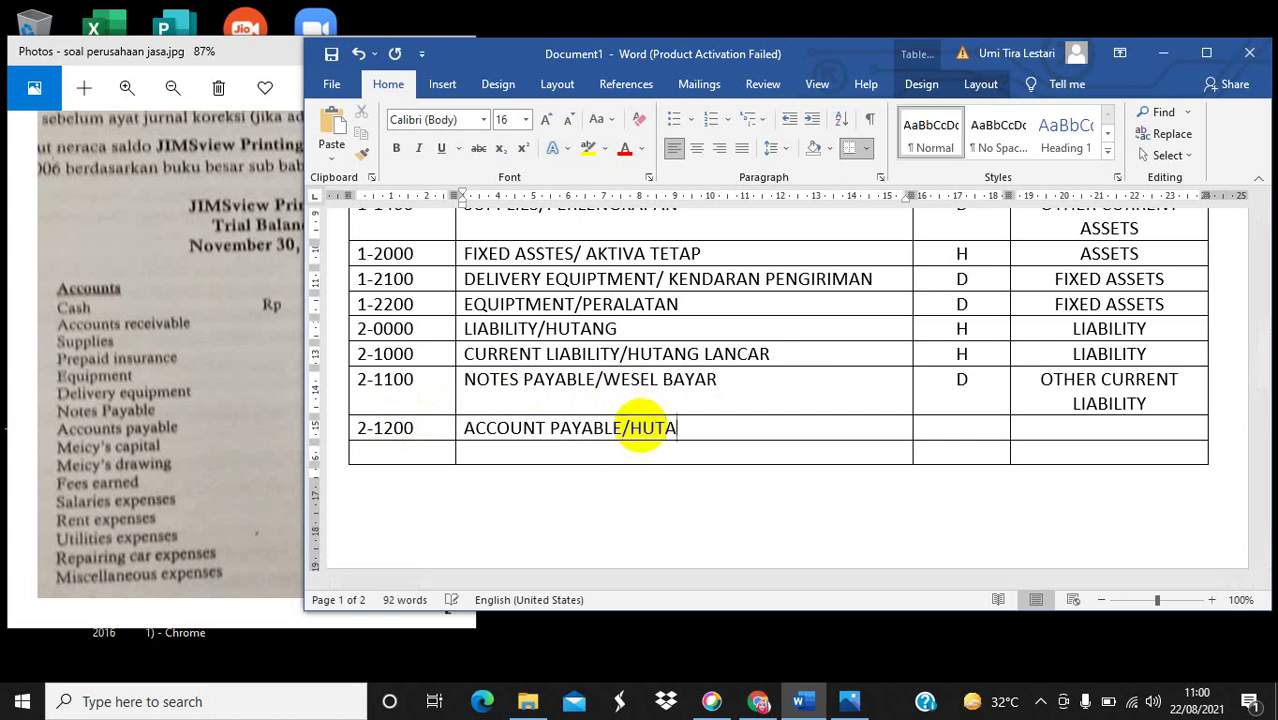
type("NG USAHA")
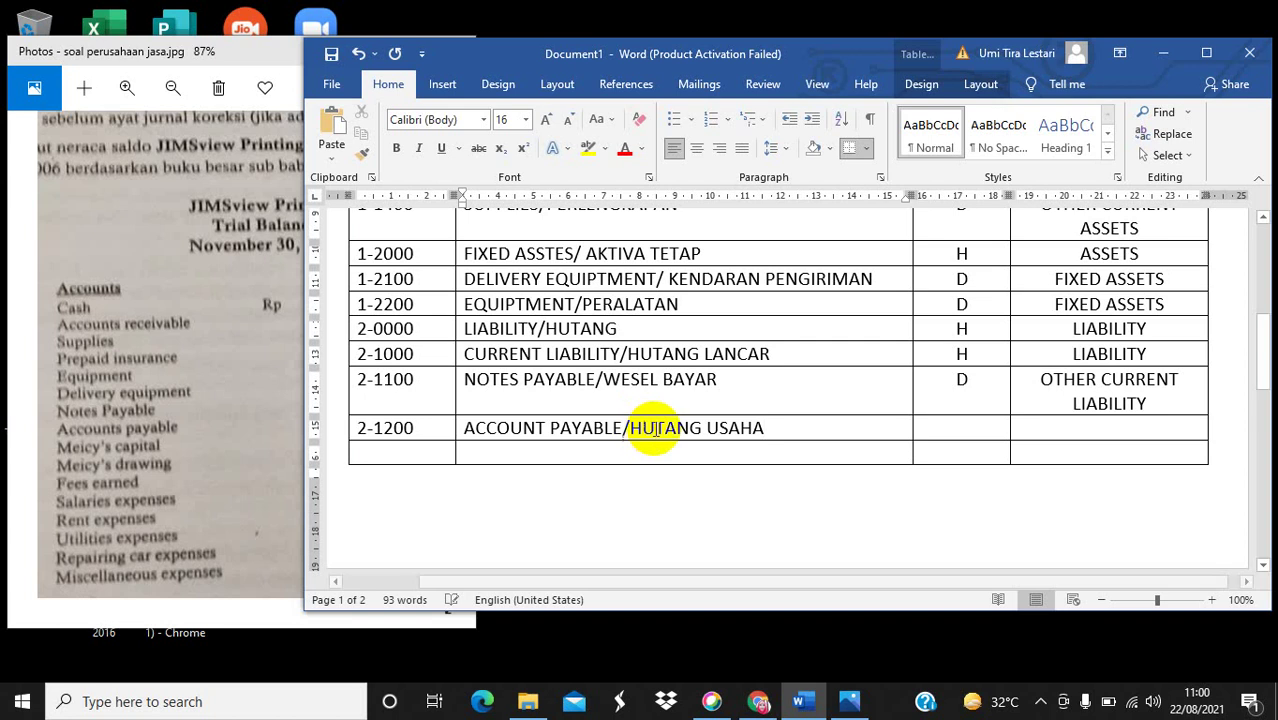
Mark the 2-1200 row as D and enter ACCOUNT PAYABLE as its account type.
type("D")
left_click(982, 429)
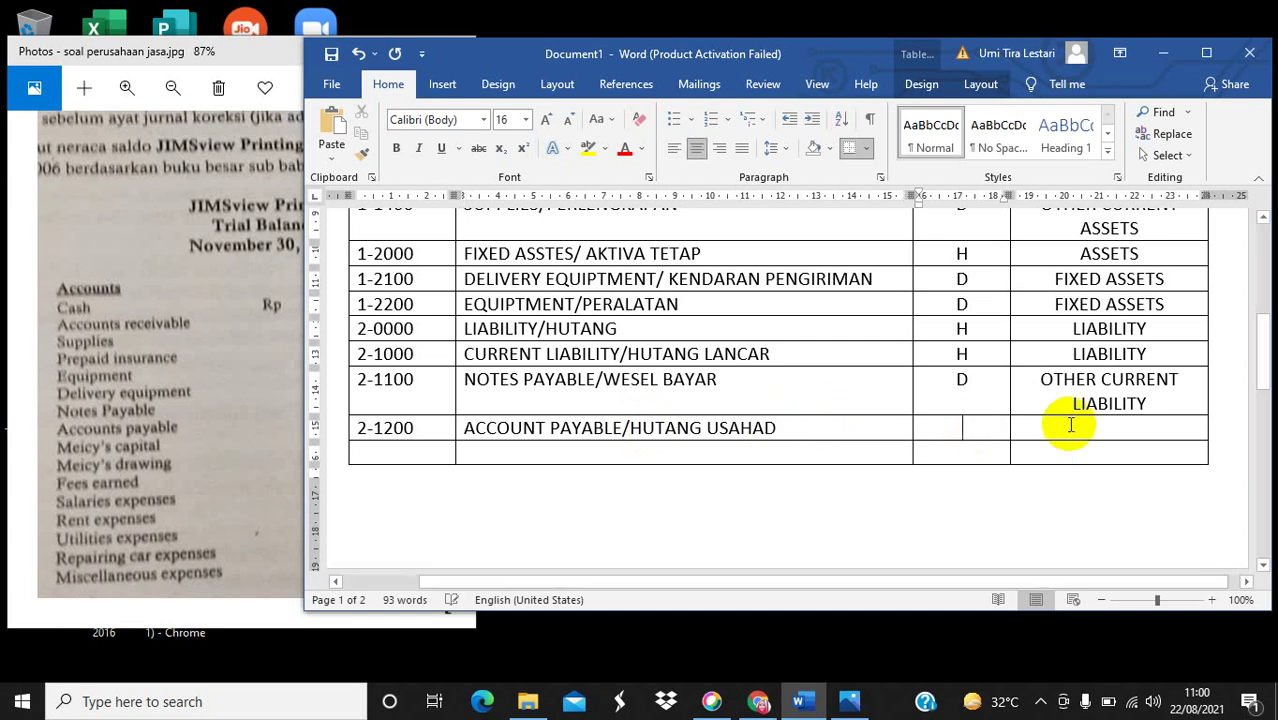
left_click(1080, 430)
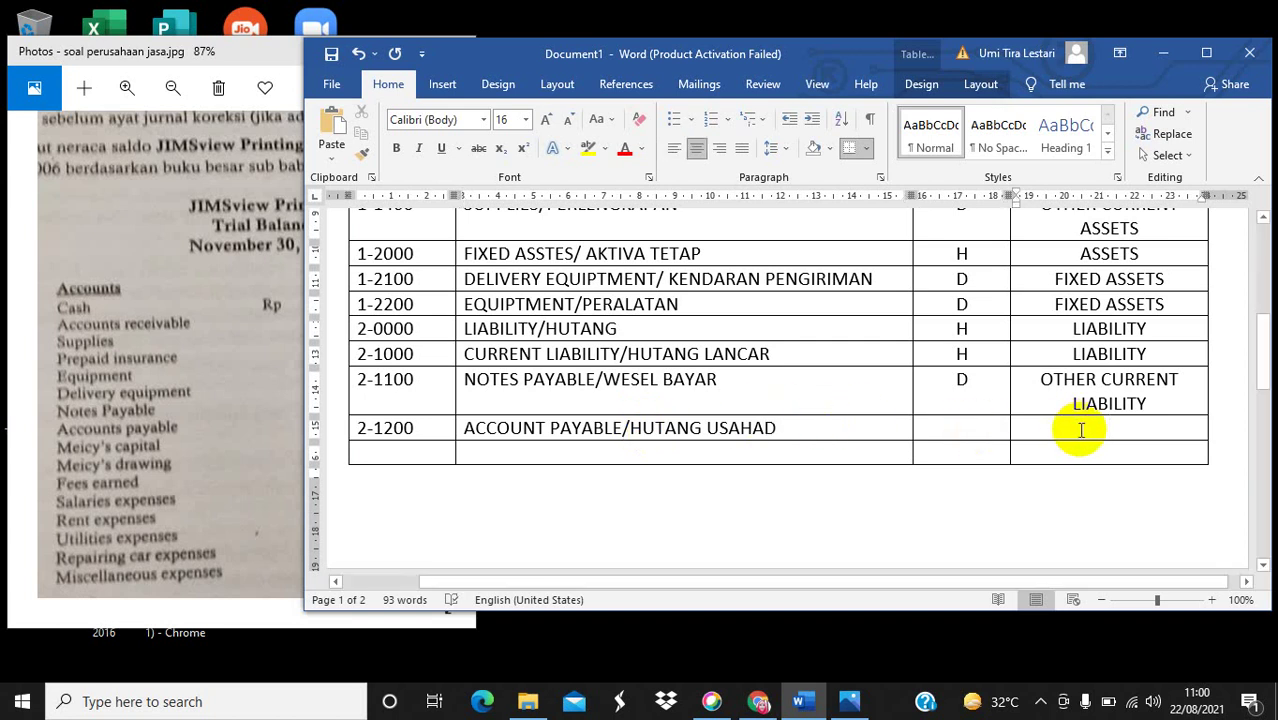
left_click(950, 428)
type("D")
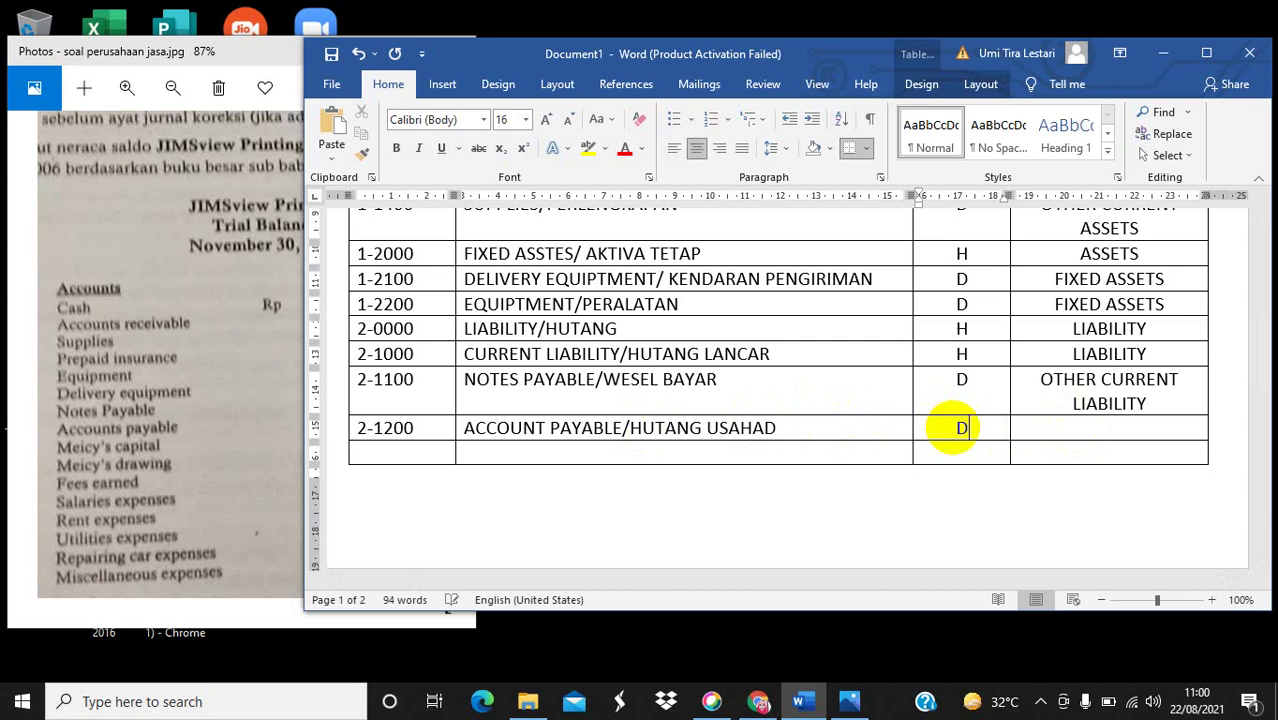
left_click(1099, 428)
type("ACC")
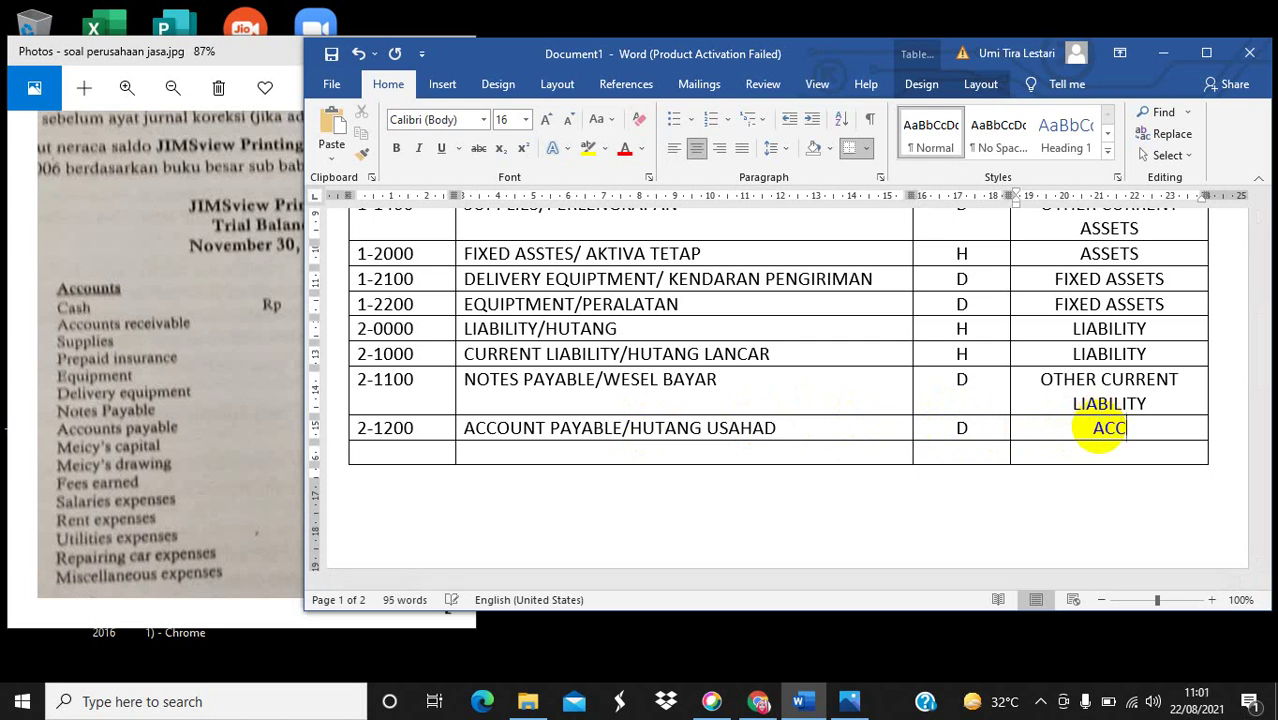
type("OUNT PA")
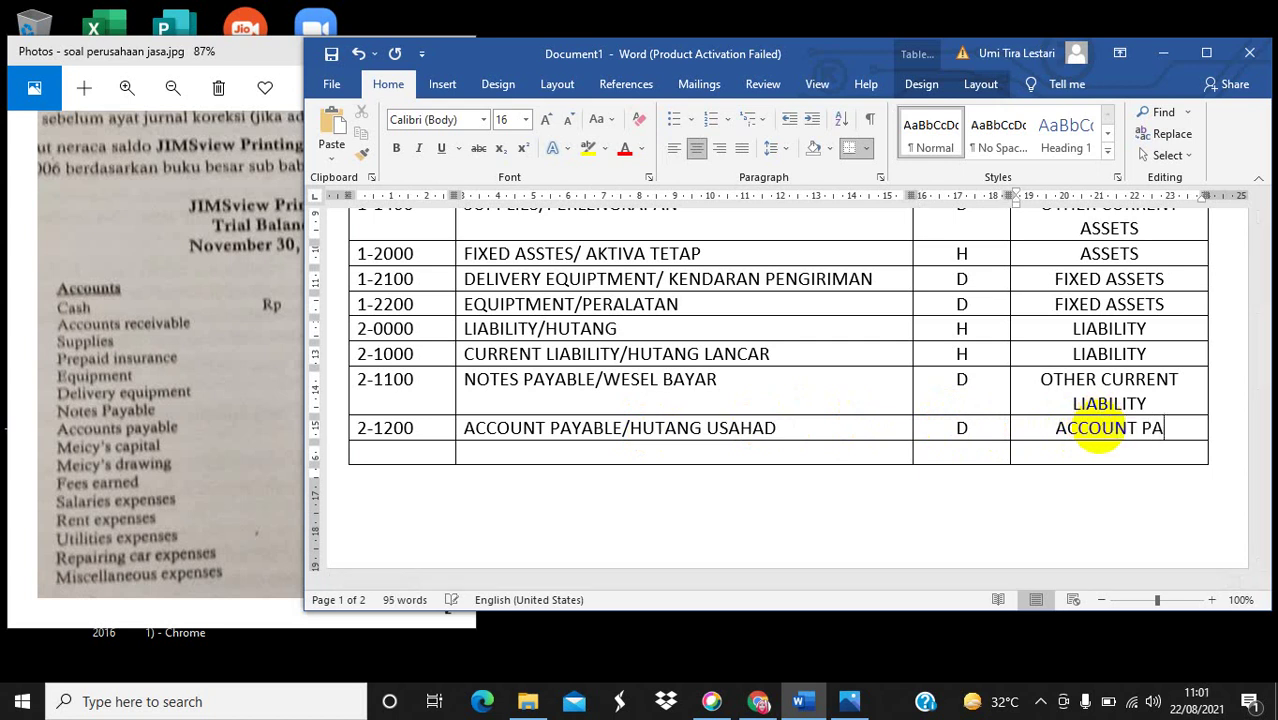
type("YABLE")
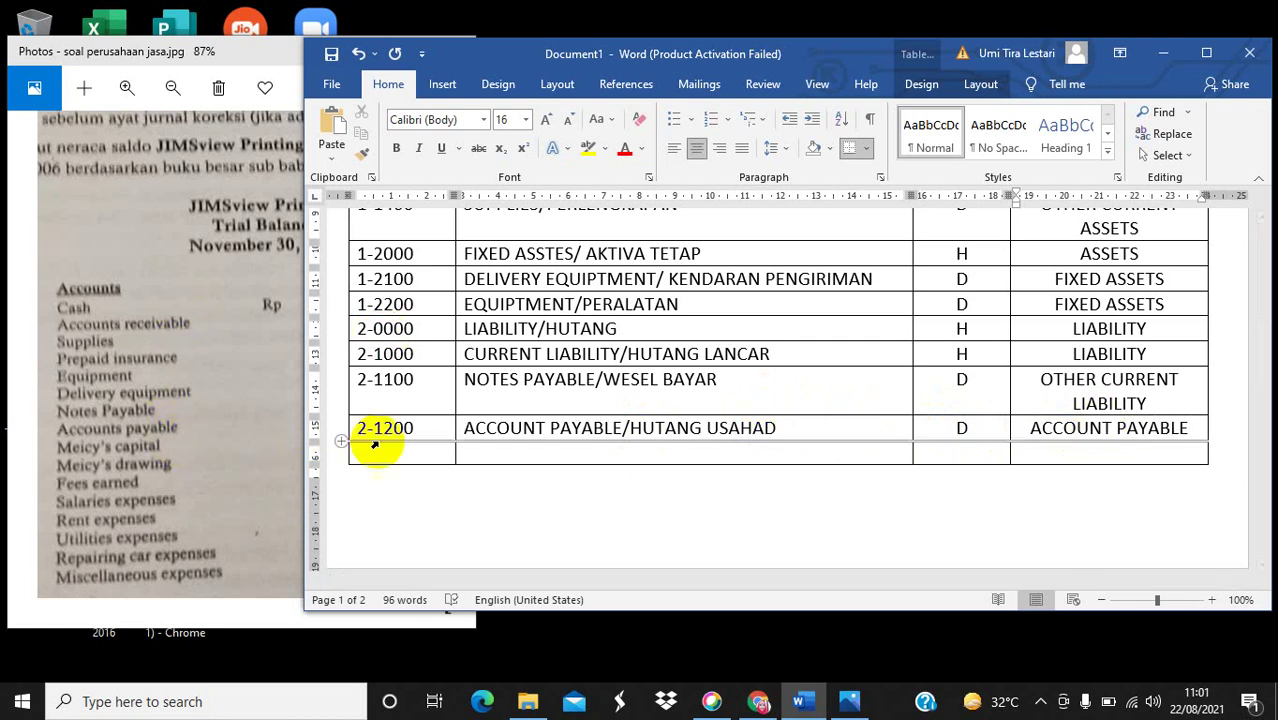
Add account 3-0000 named EQUITY/MODAL in the row below 2-1200, hiding the group notifications.
left_click(422, 451)
type("3")
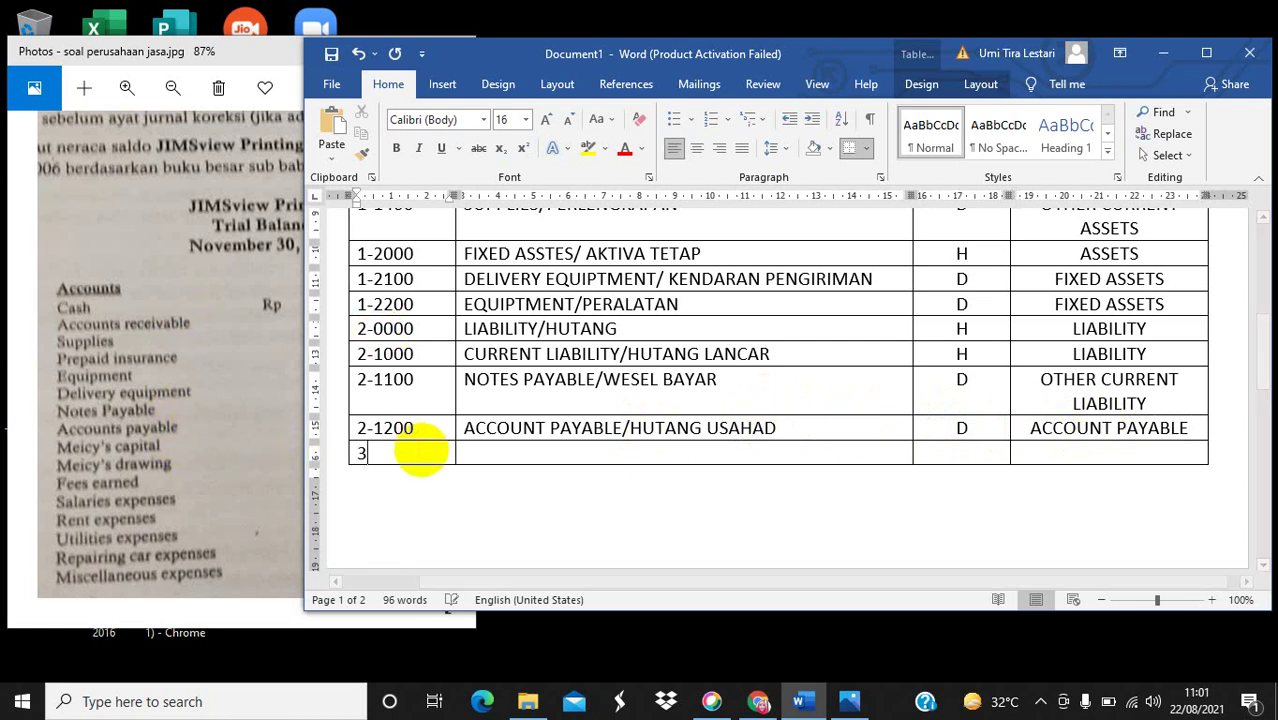
type("-000")
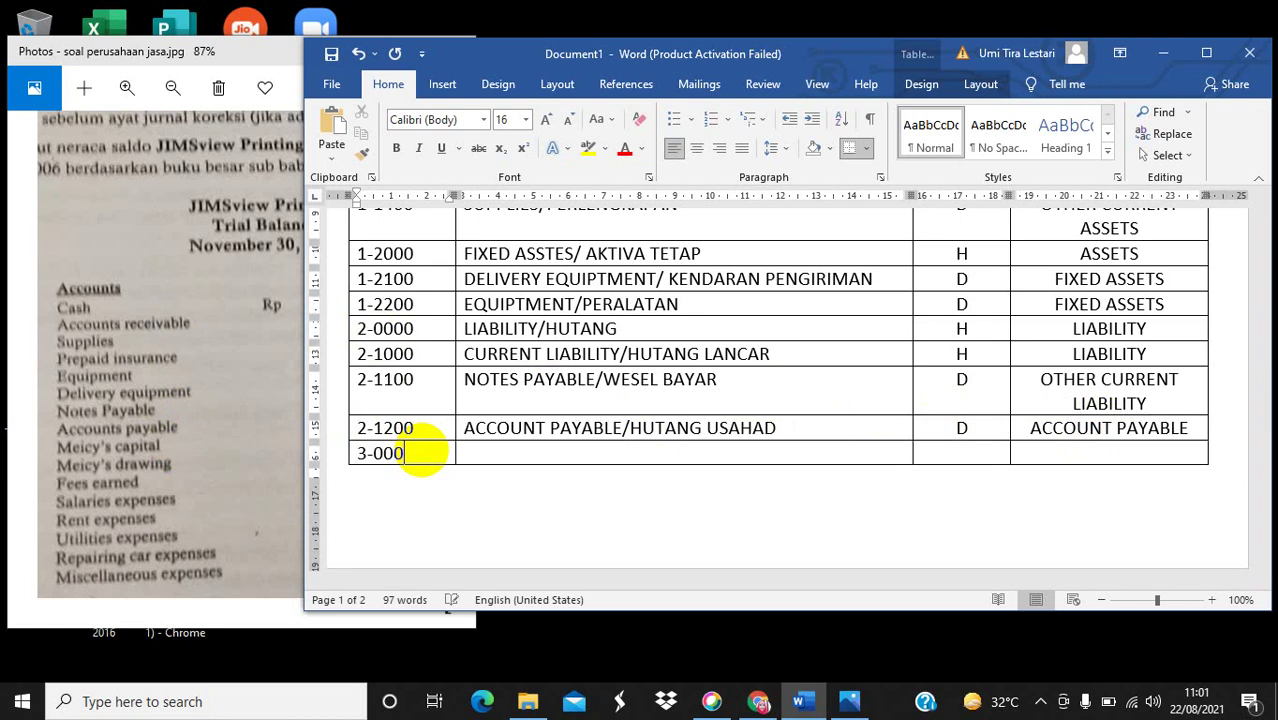
type("0")
left_click(474, 455)
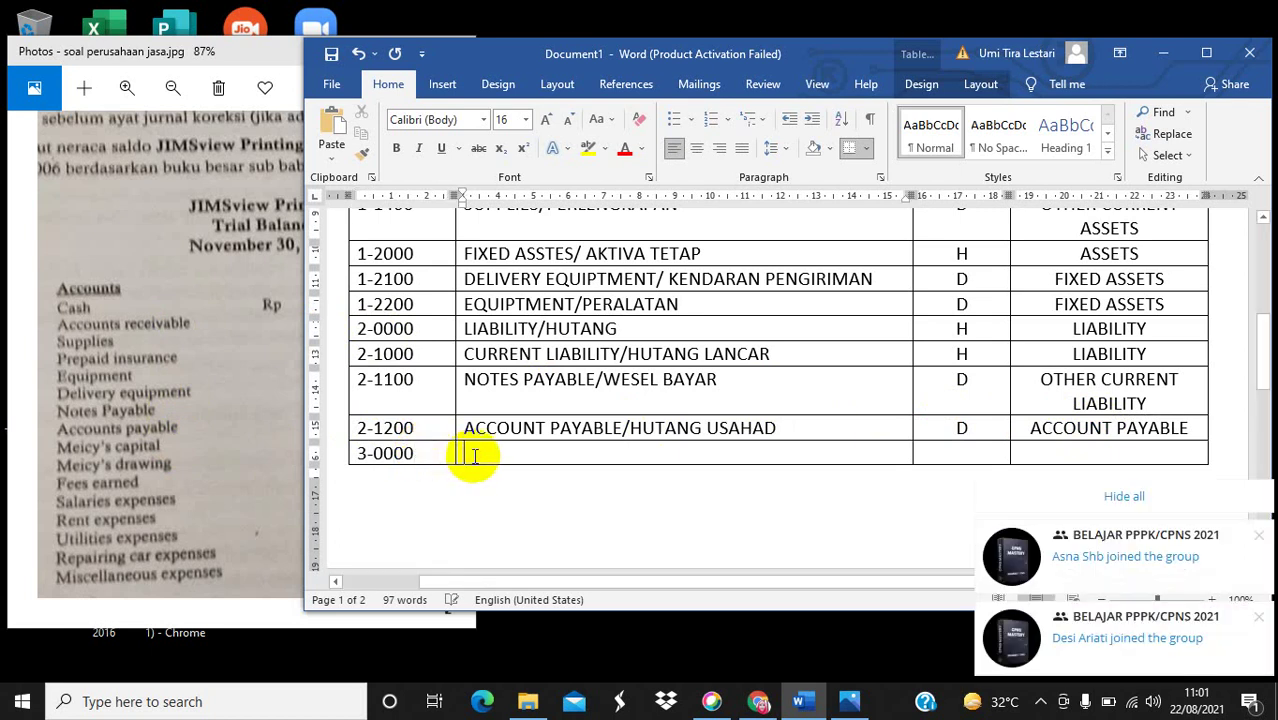
left_click(1087, 495)
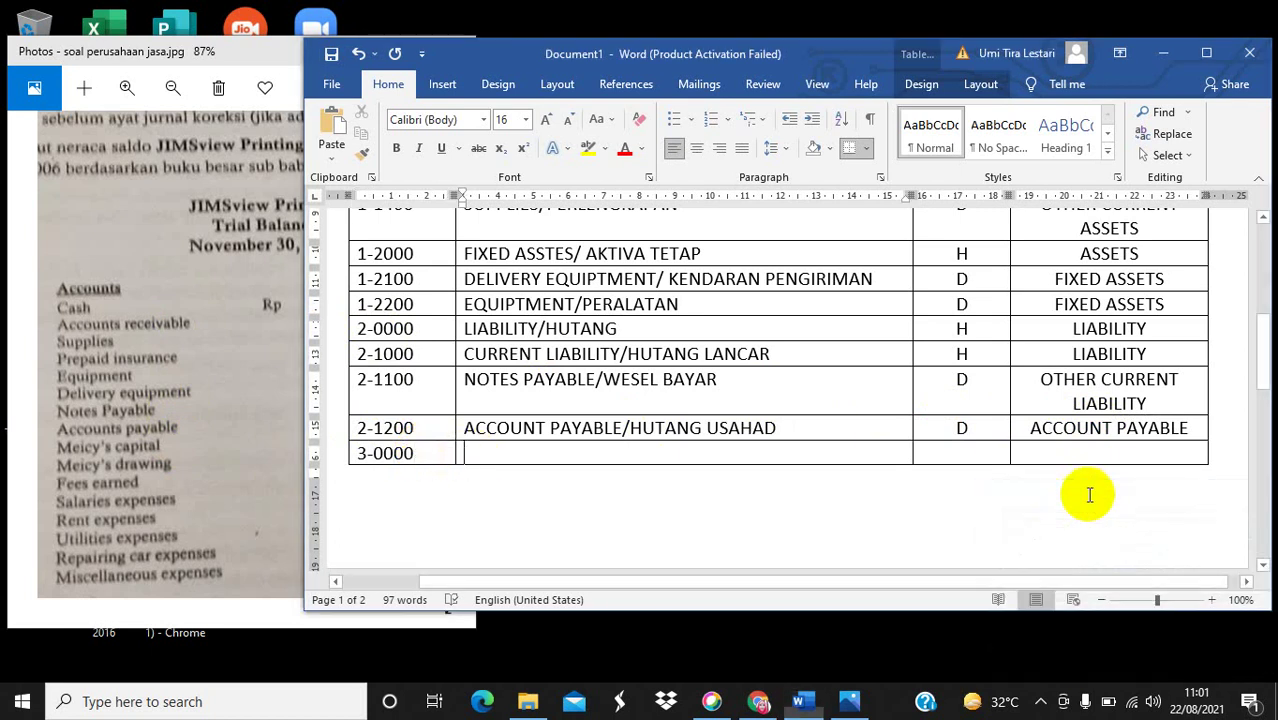
type("EQUITY")
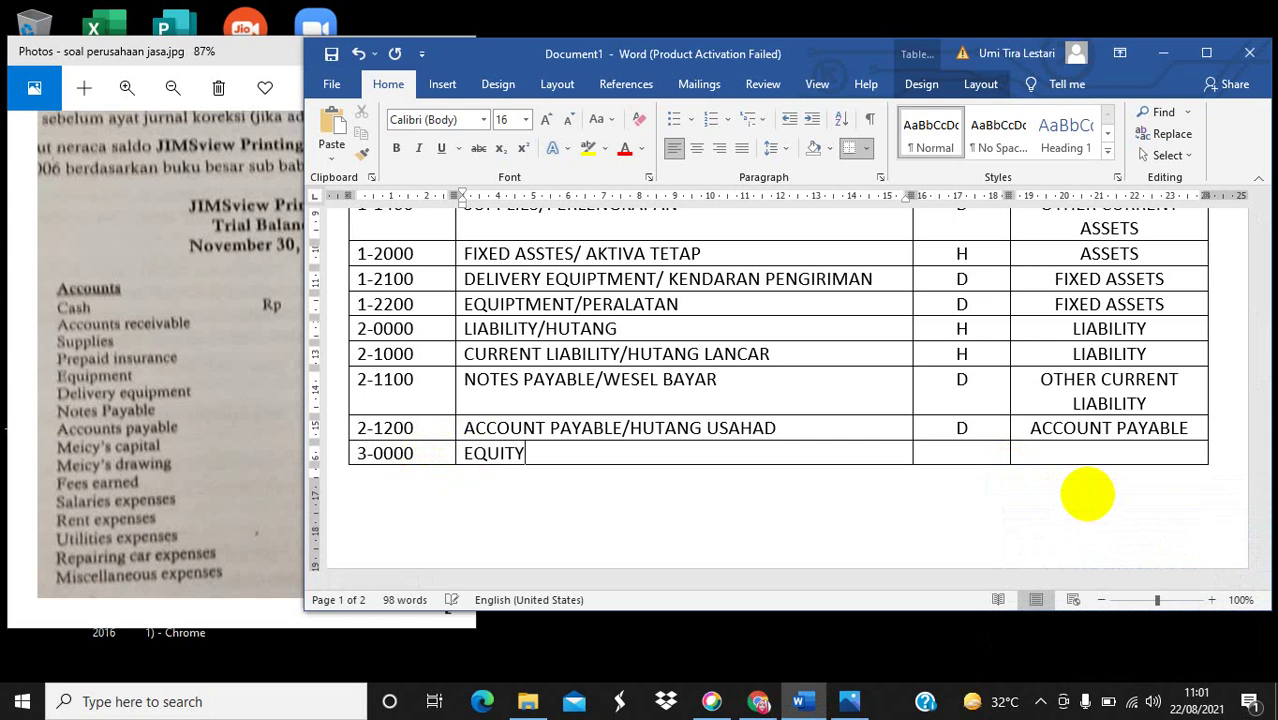
type("/MODAL")
Mark the 3-0000 EQUITY/MODAL row as H and enter EQUITY as its account type.
left_click(955, 455)
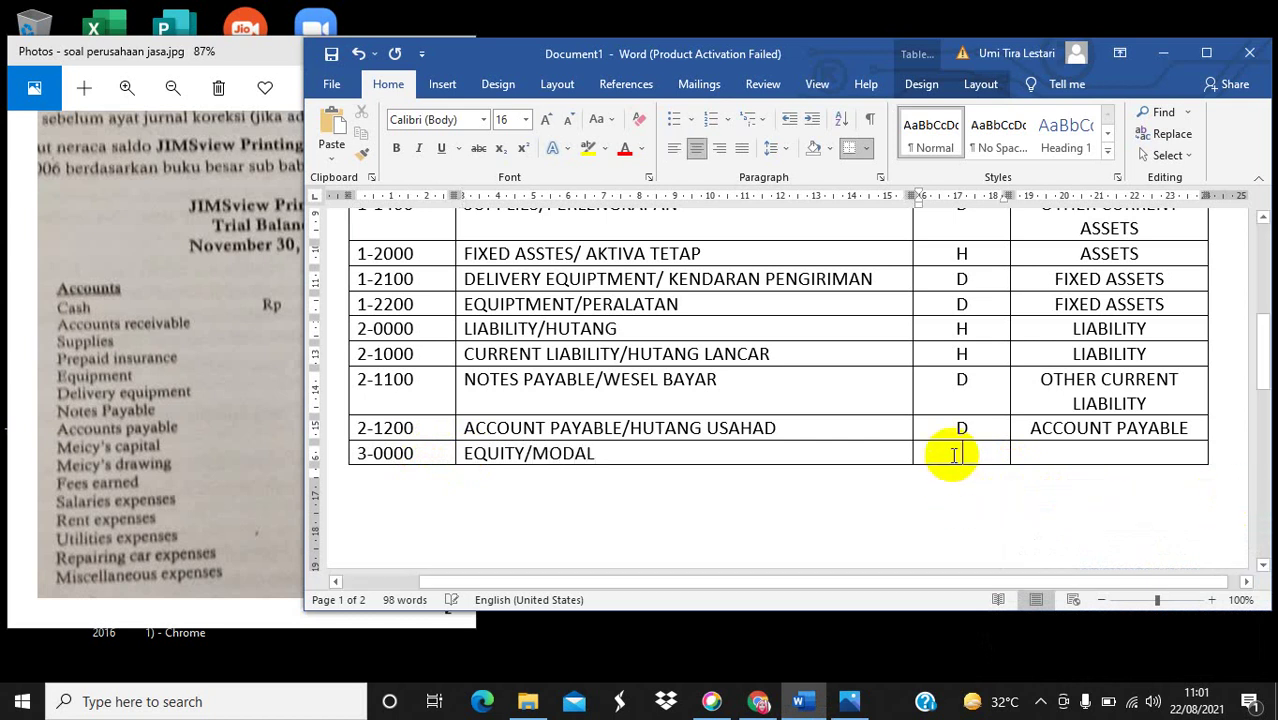
type("H")
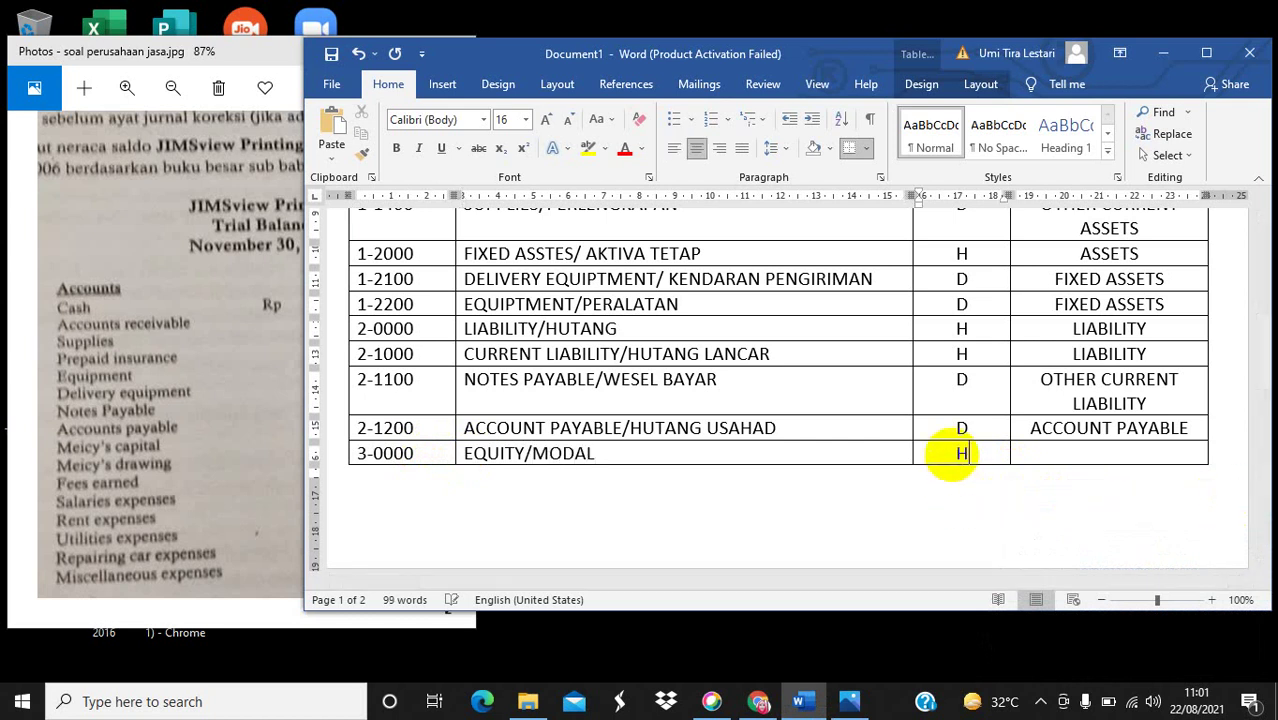
left_click(1092, 461)
type("EQUITY")
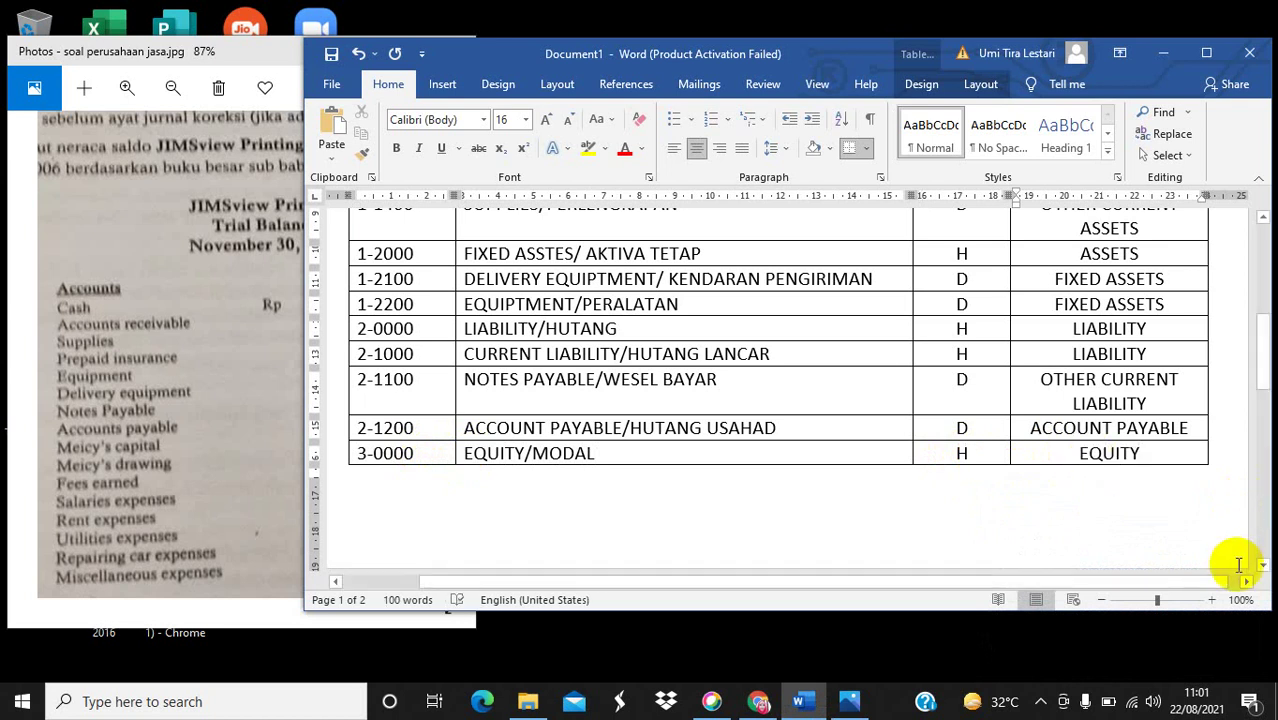
Enter account number 3-1000 in the first empty table row on page 2.
left_click(1262, 569)
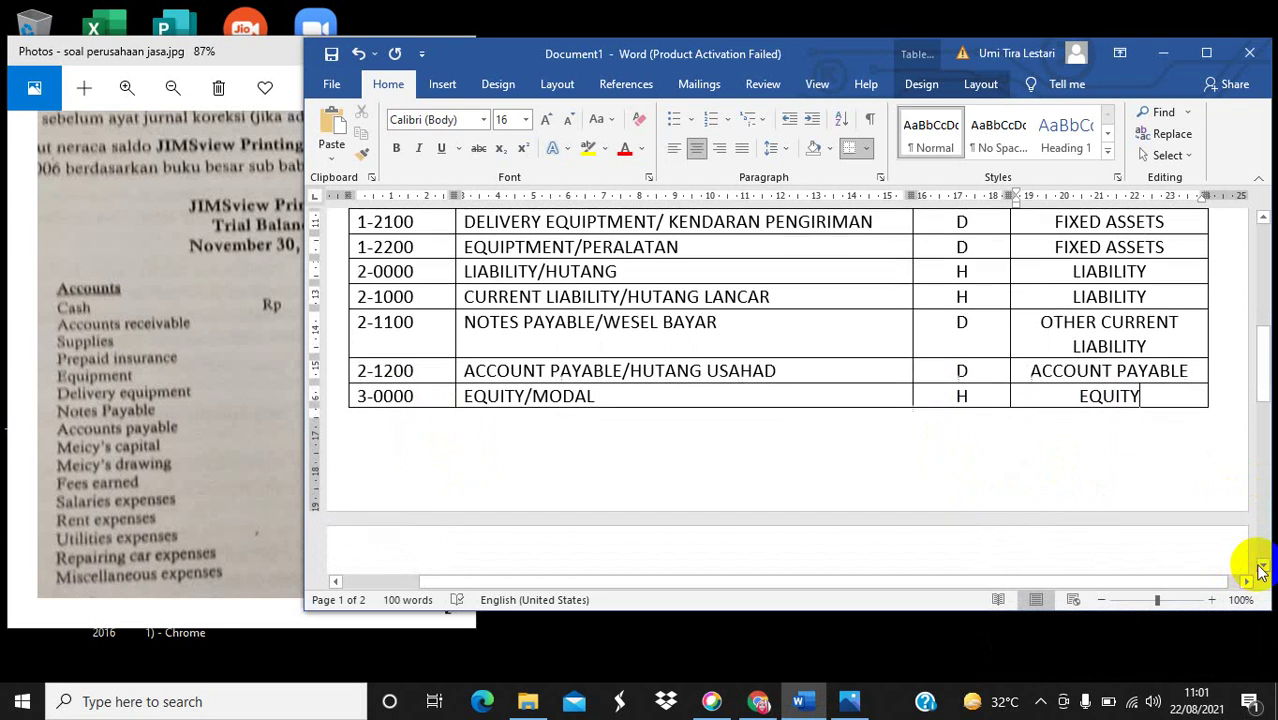
left_click(1262, 569)
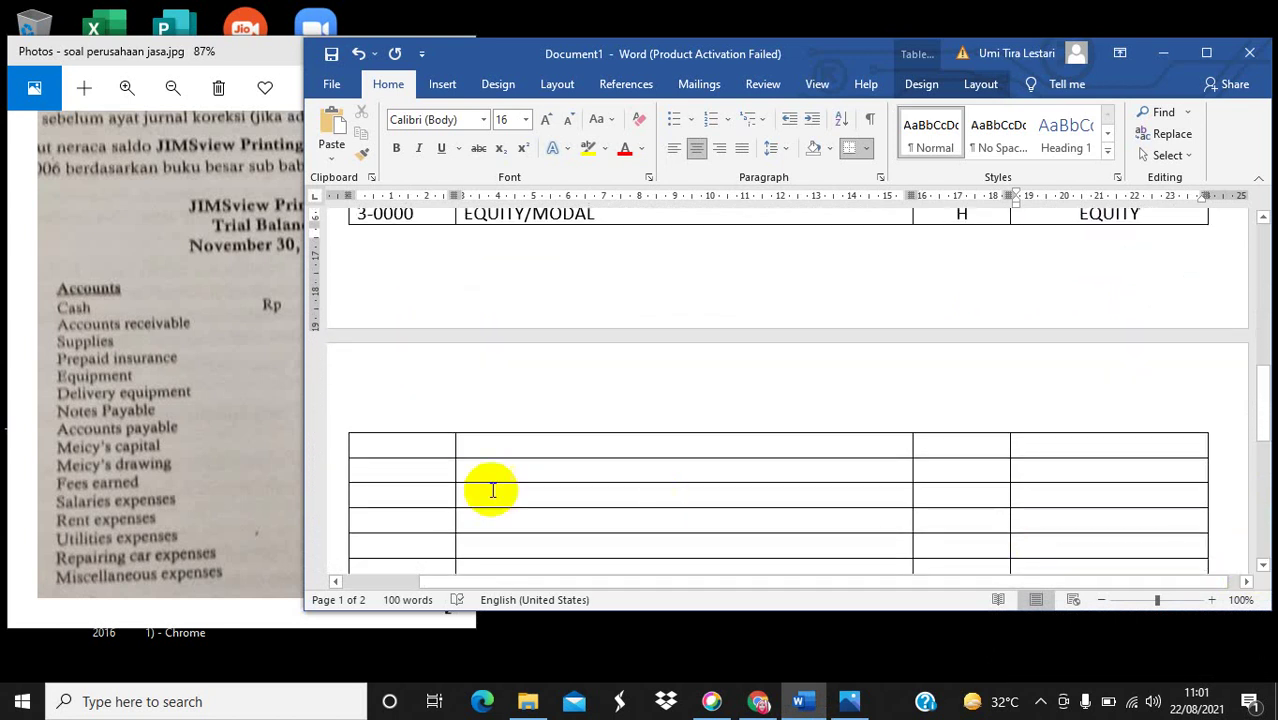
left_click(424, 445)
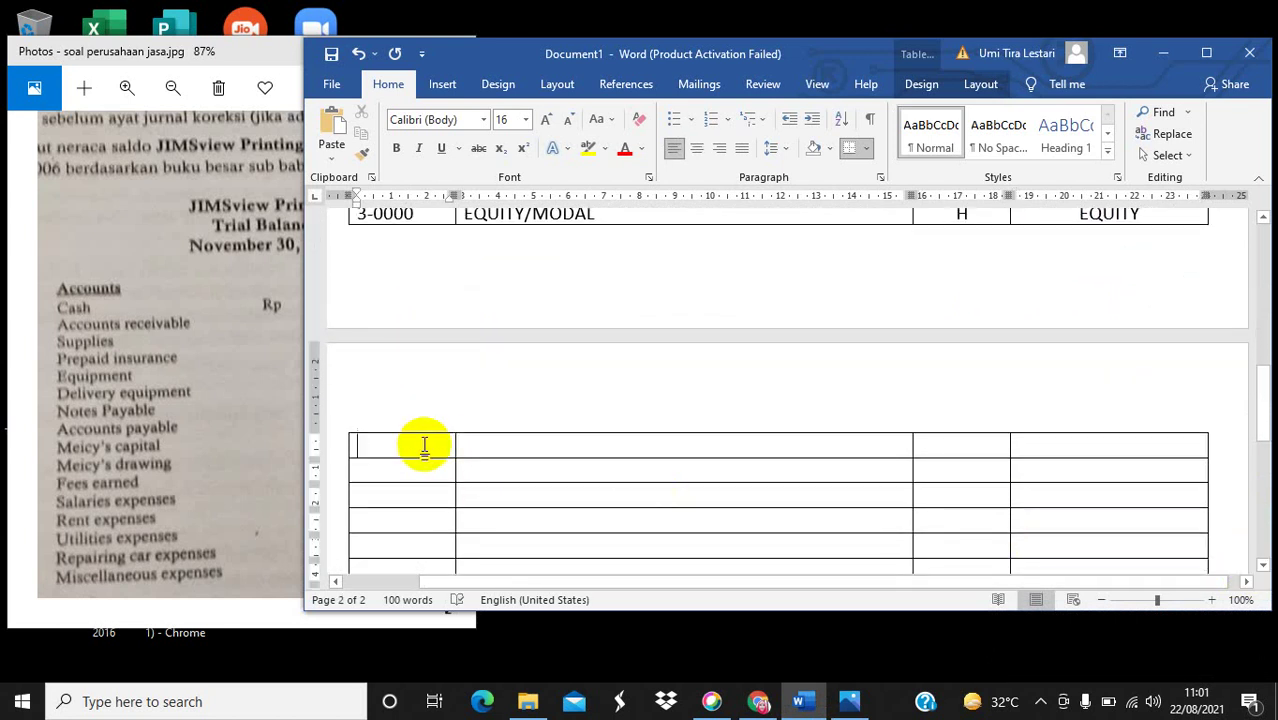
type("3-1")
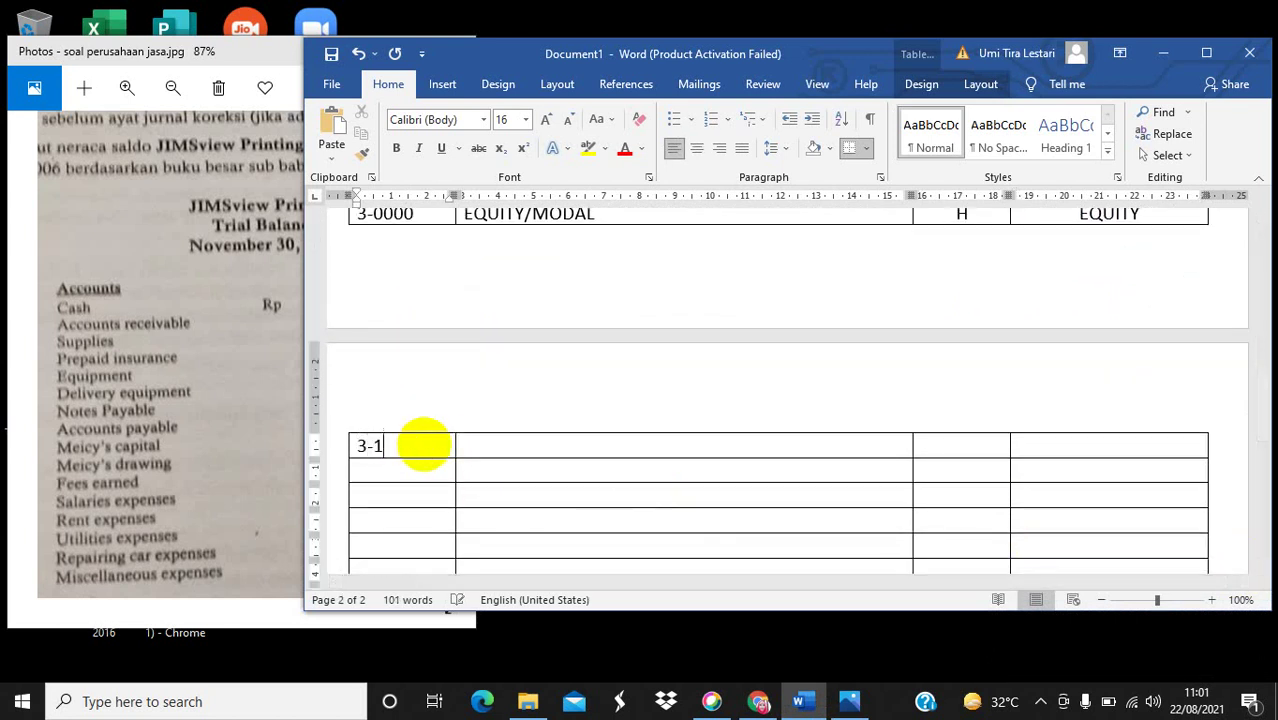
type("000")
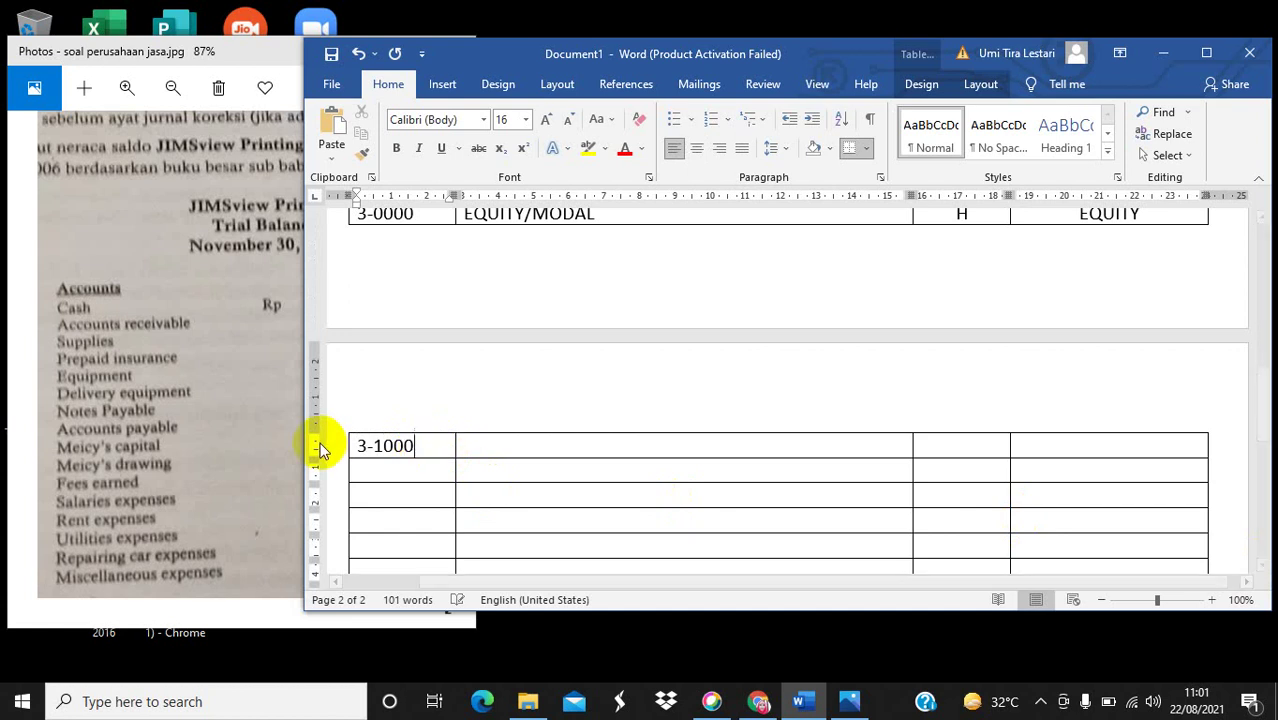
Name account 3-1000 with the owner's CAPITAL account from the trial balance, followed by /MODAL and the owner's name in possessive form.
left_click(505, 447)
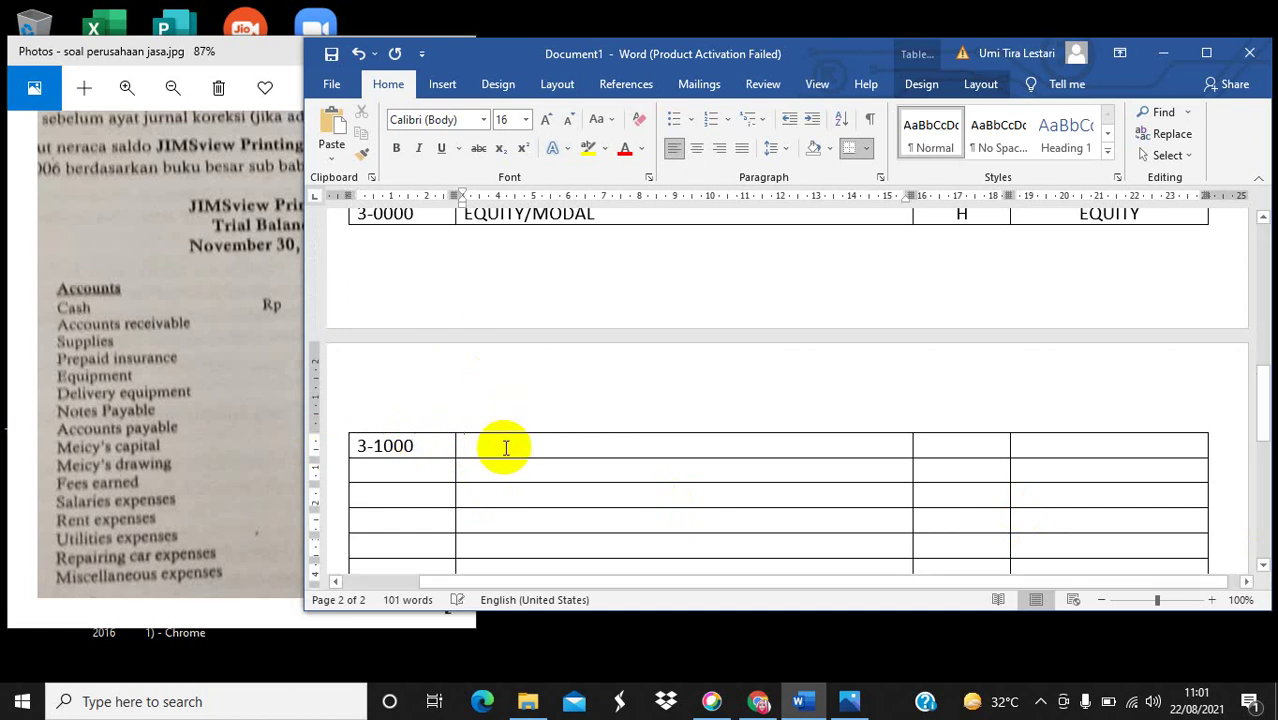
type("ME")
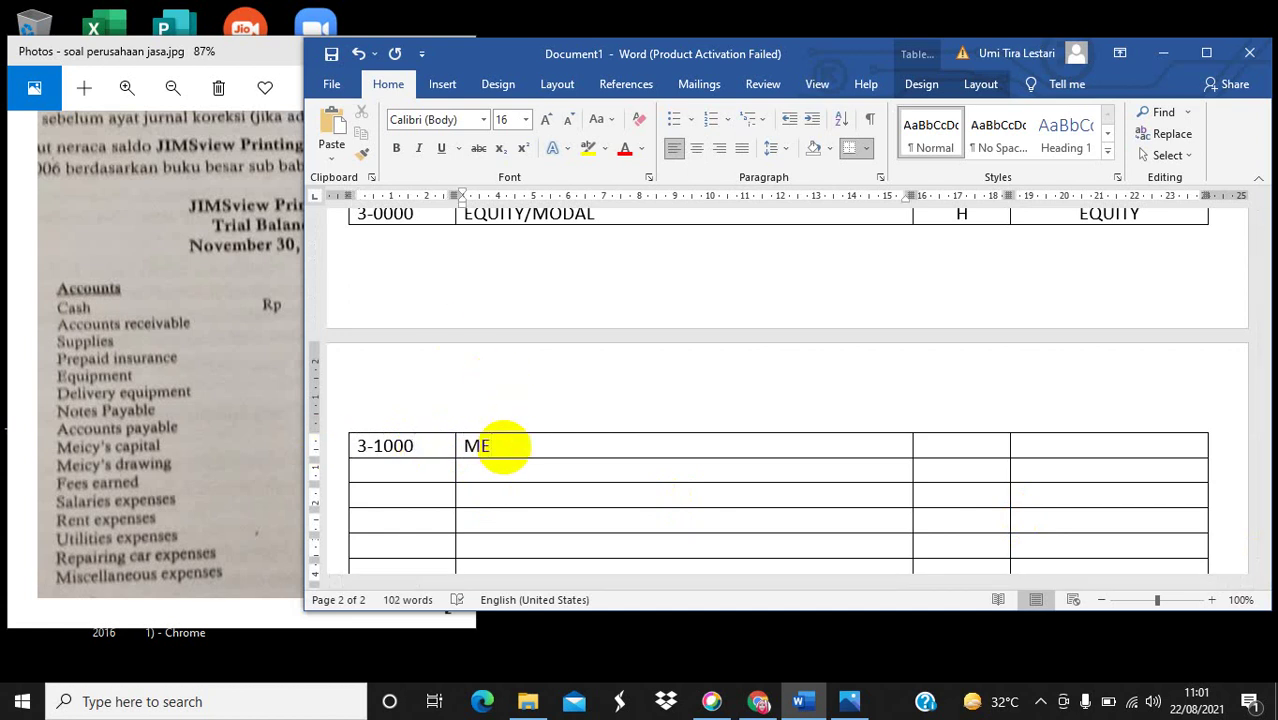
type("ICY/S CAPITA")
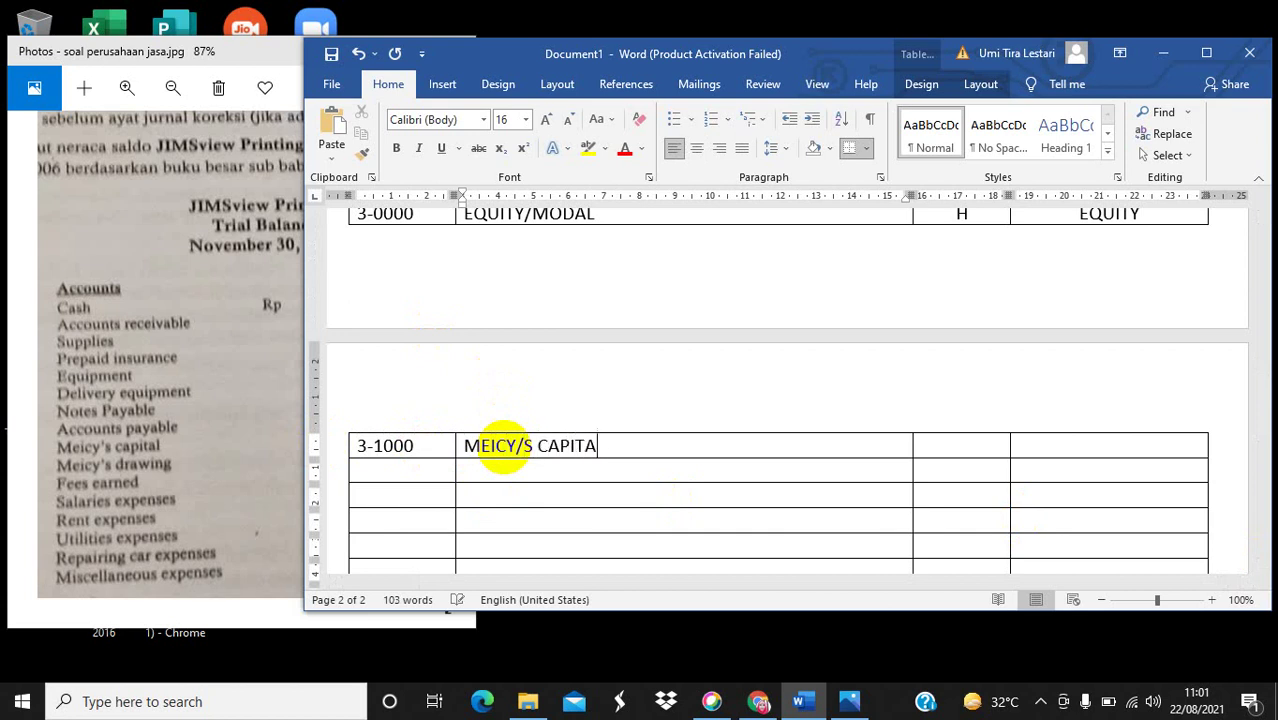
type("L/MODAL")
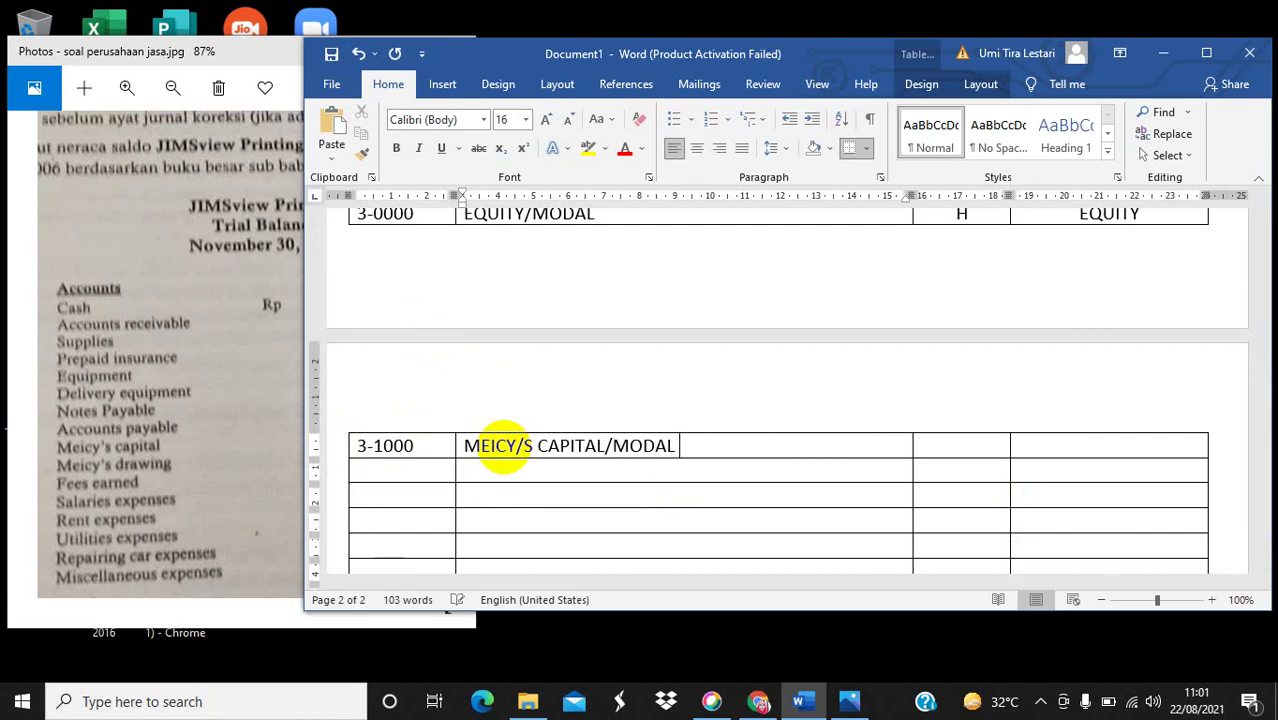
type(" MEIC")
key("BackSpace")
key("BackSpace")
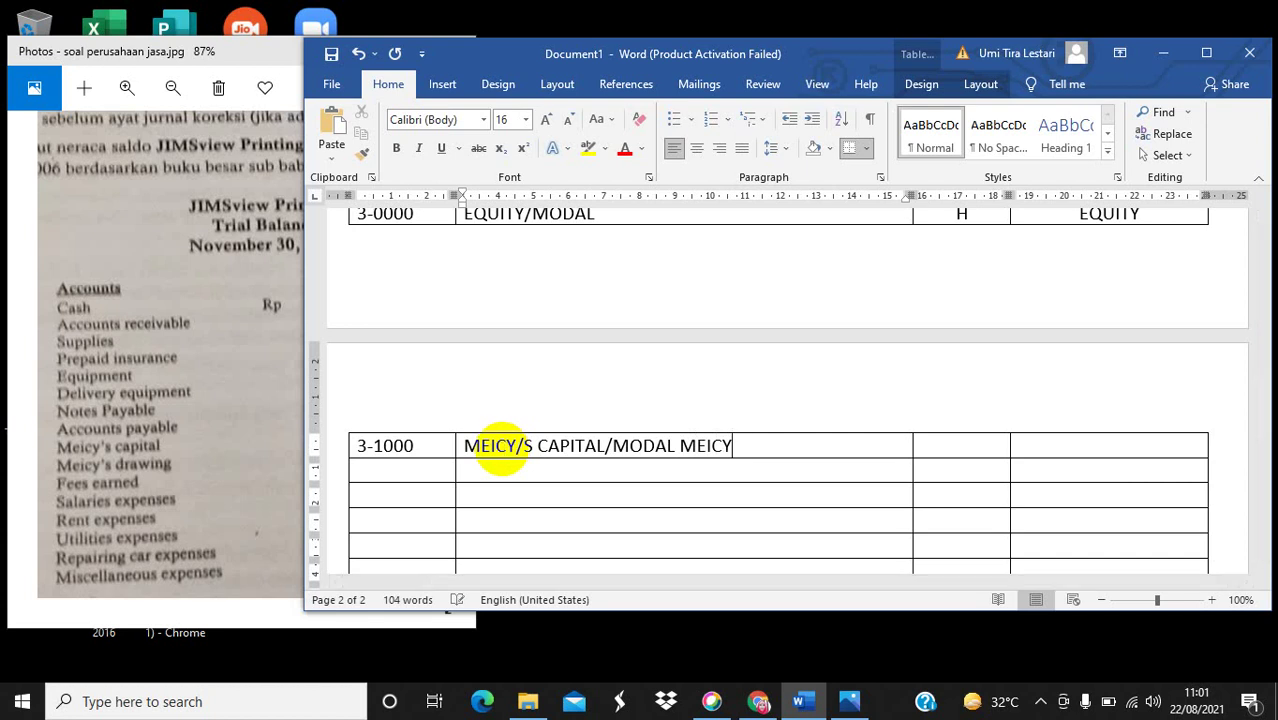
type("'S")
Replace the slash before the S in the 3-1000 owner's name with an apostrophe.
left_click(531, 447)
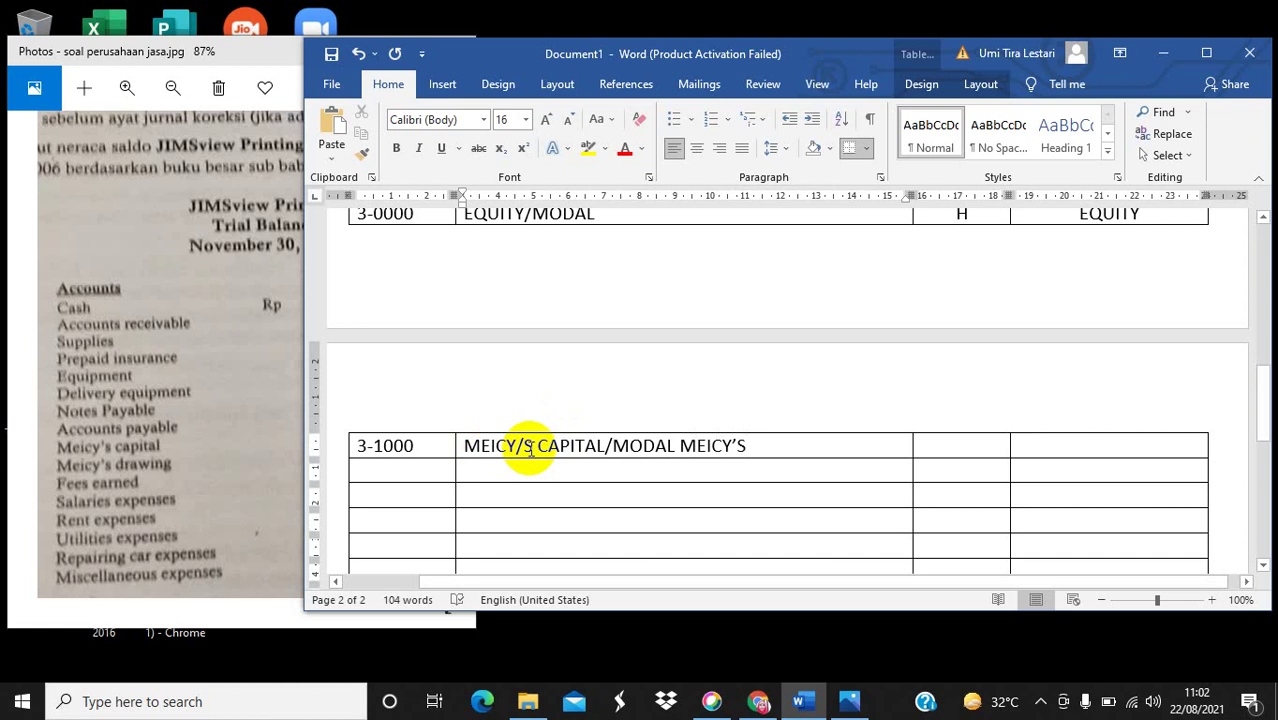
key("BackSpace")
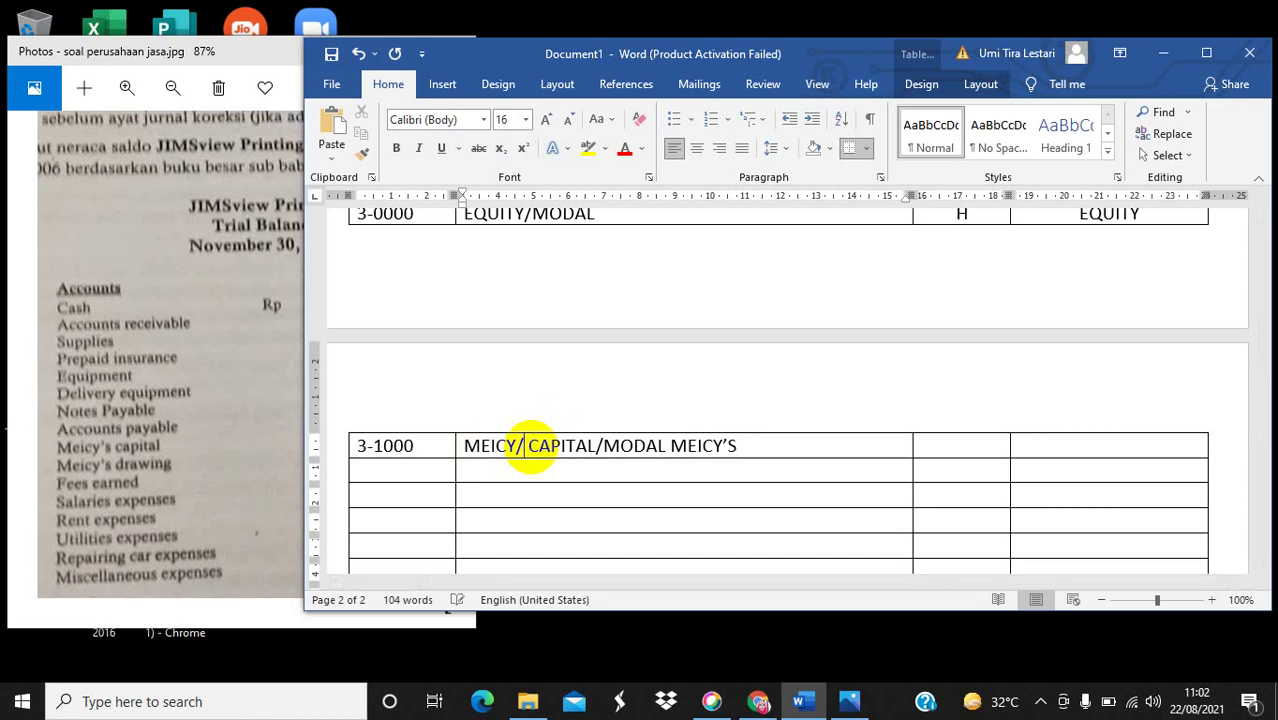
key("BackSpace")
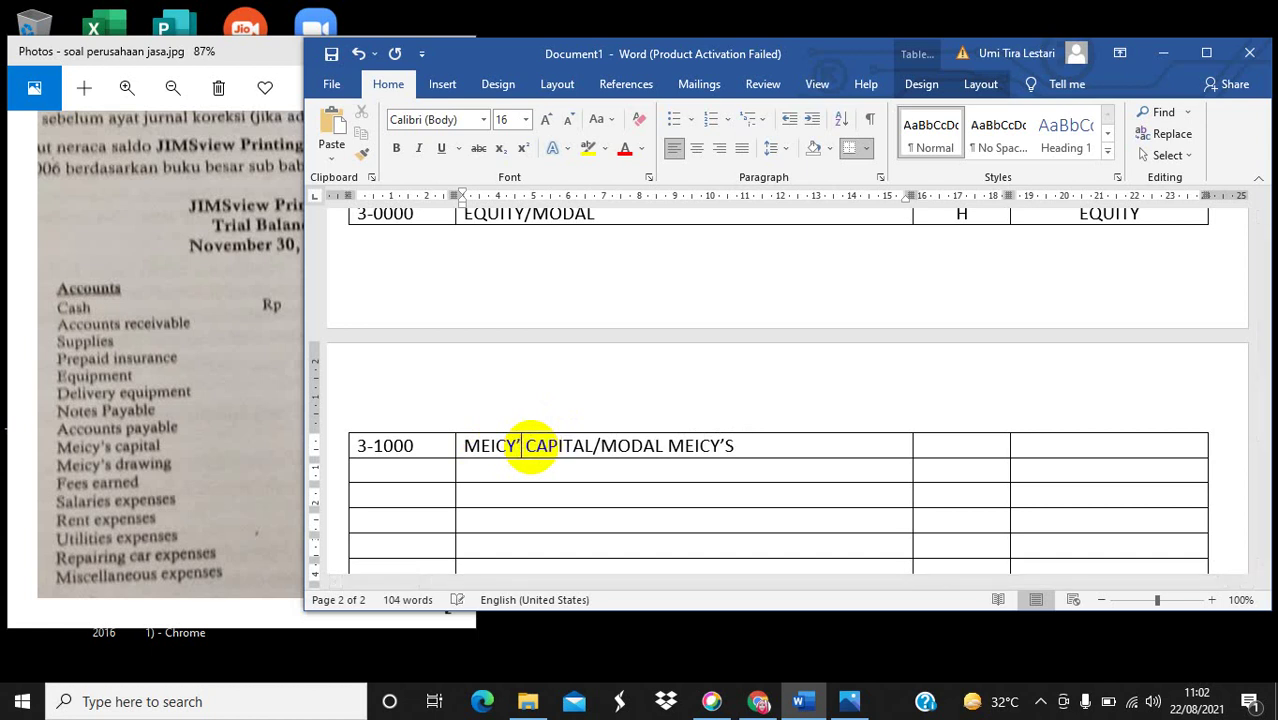
type("'S")
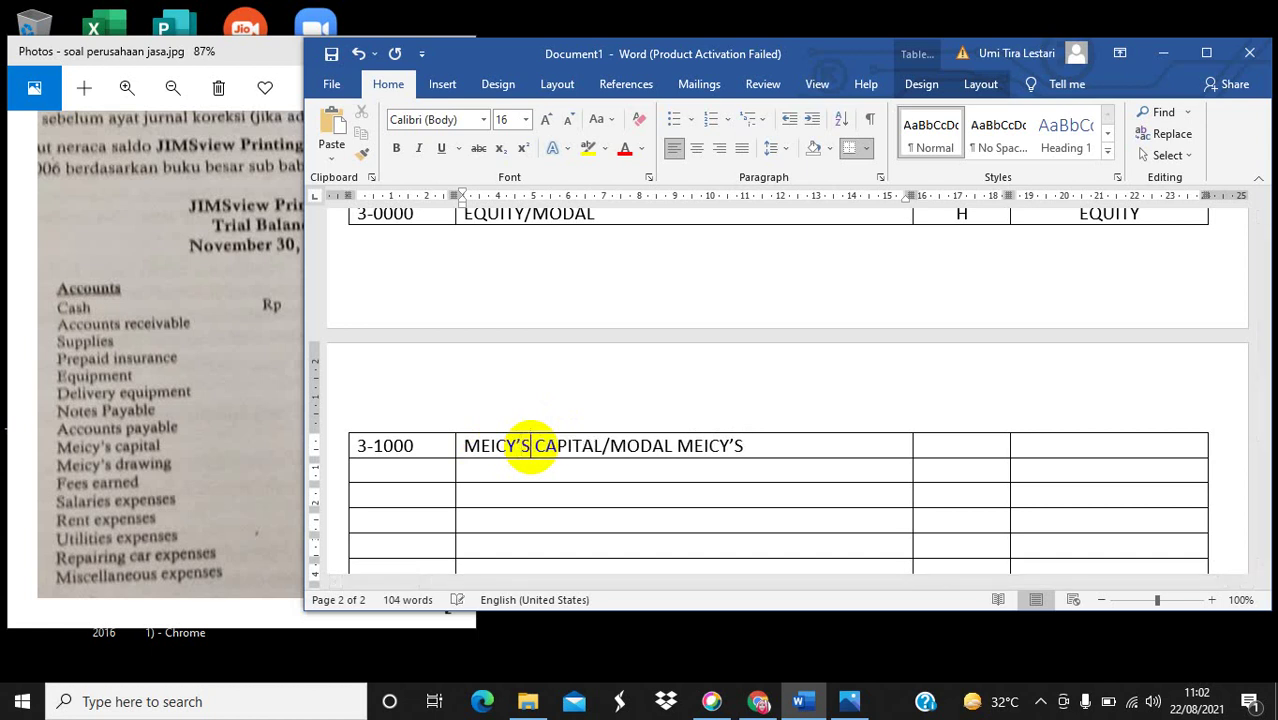
Mark the 3-1000 capital account row as D and enter EQUITY as its account type.
left_click(956, 442)
type("D")
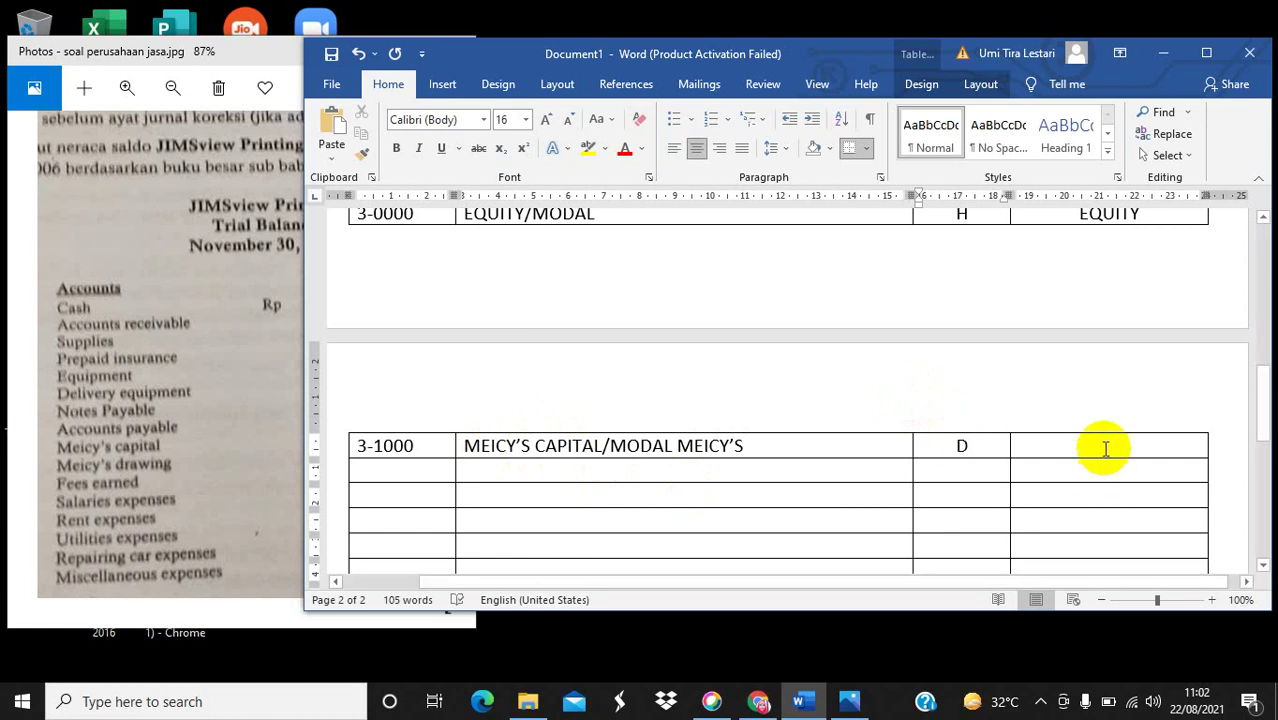
left_click(1102, 448)
type("EQ")
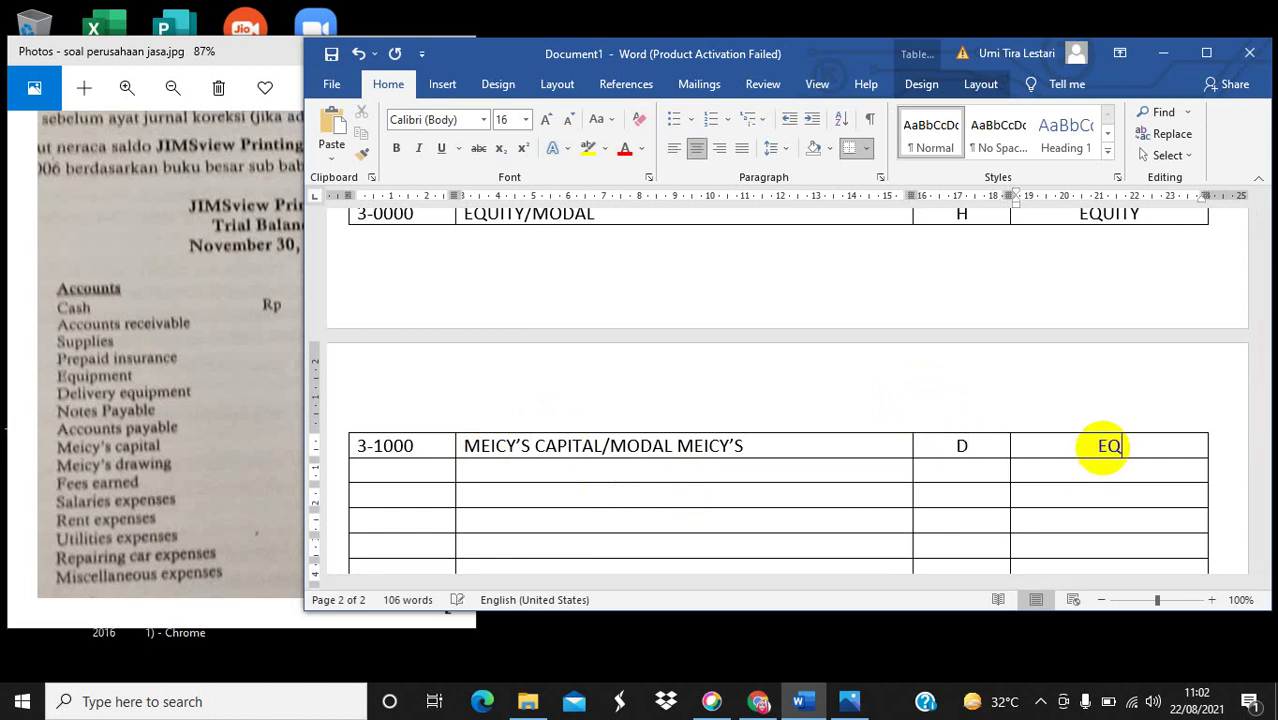
type("UITY")
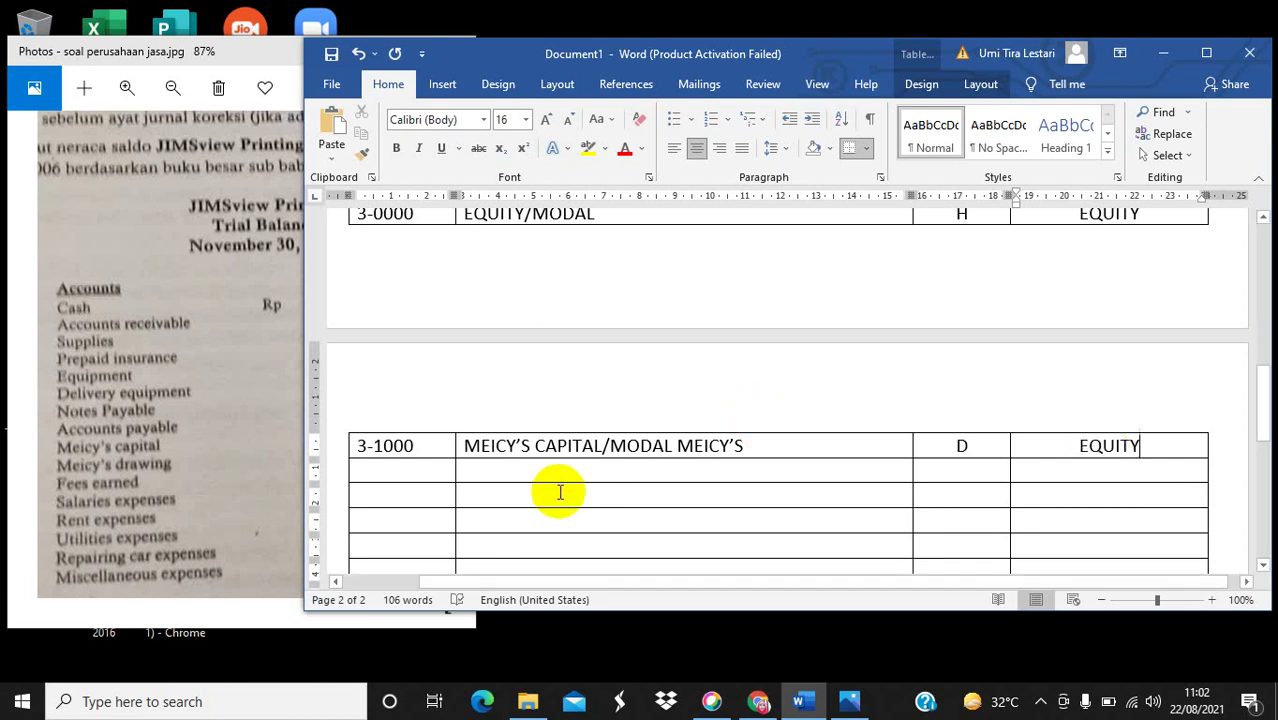
Add account 3-2000 below the capital account, naming it with the owner's possessive name, DRAWING/PRIVE and the owner's possessive name again.
left_click(388, 470)
type("3")
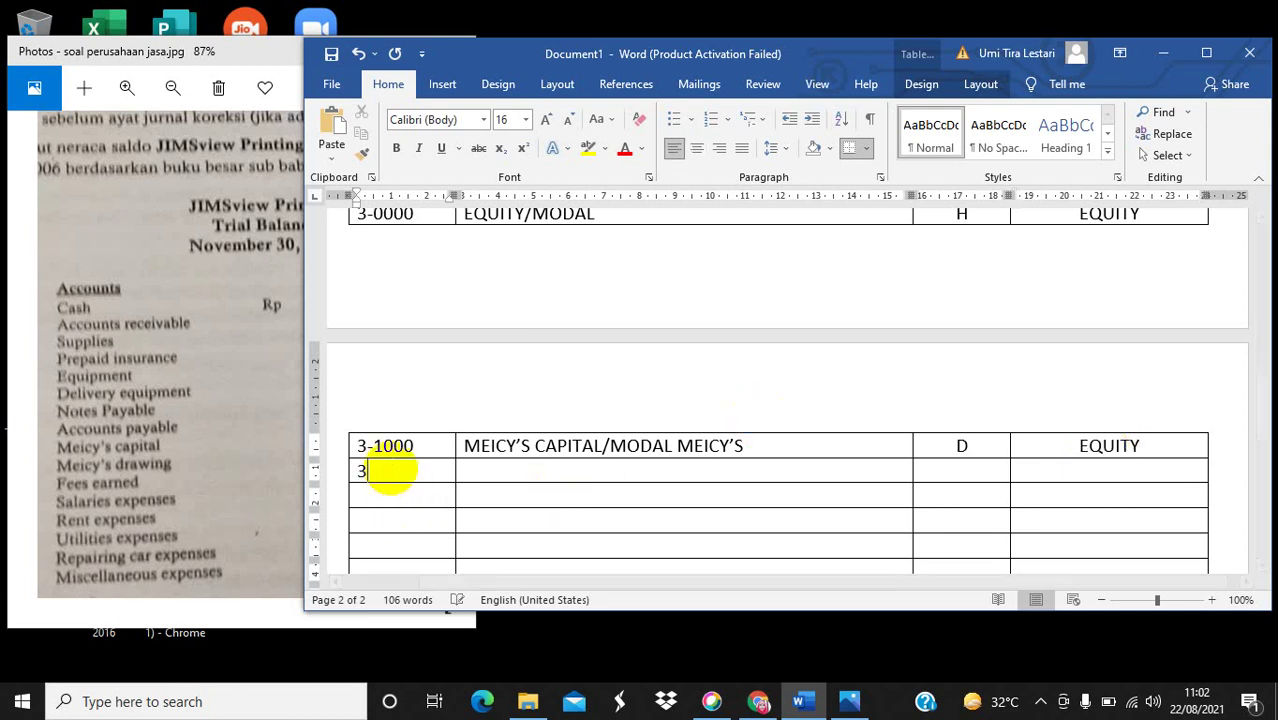
type("-2000")
left_click(535, 478)
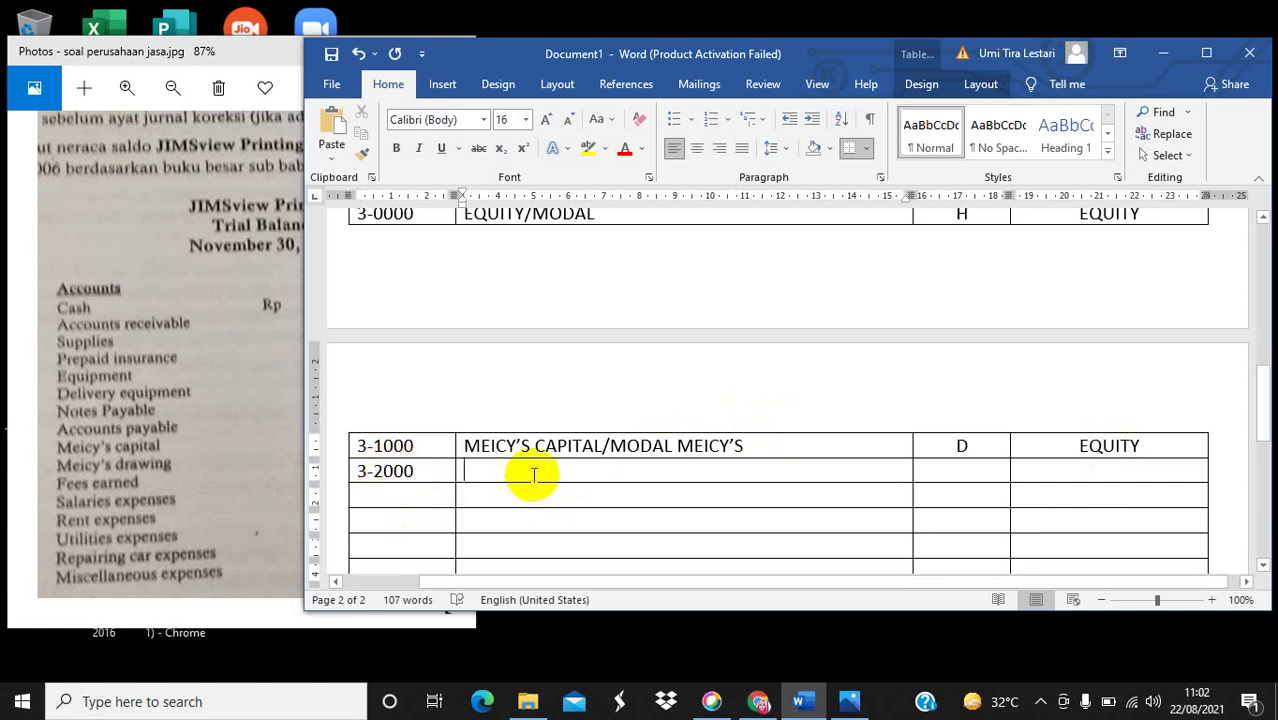
type("ME")
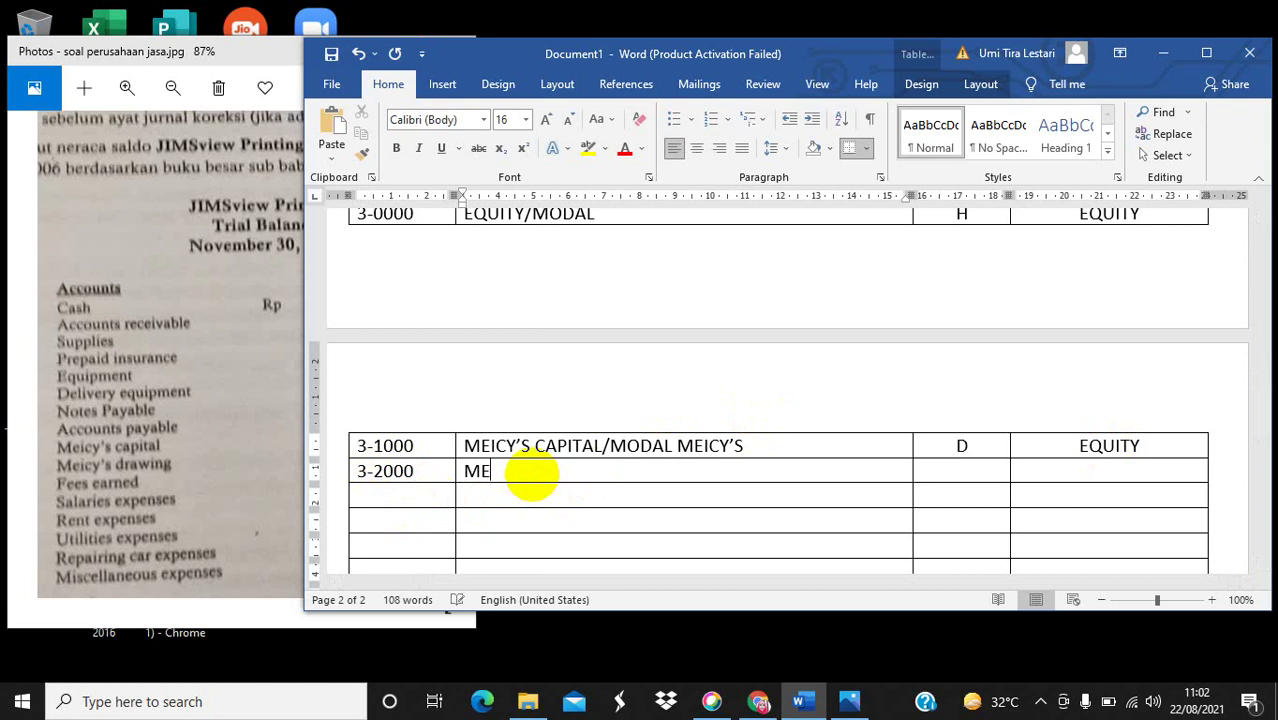
type("ICY")
type("'S DRAWI")
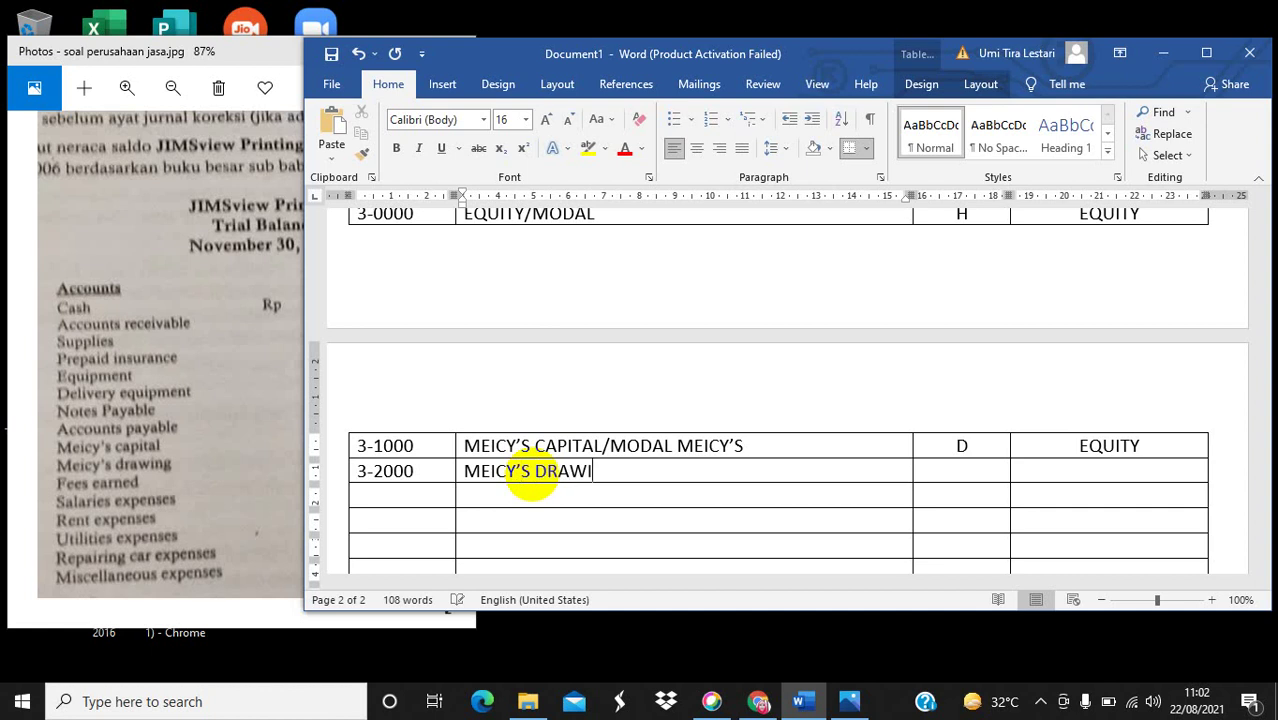
type("NG/PRIVE ME")
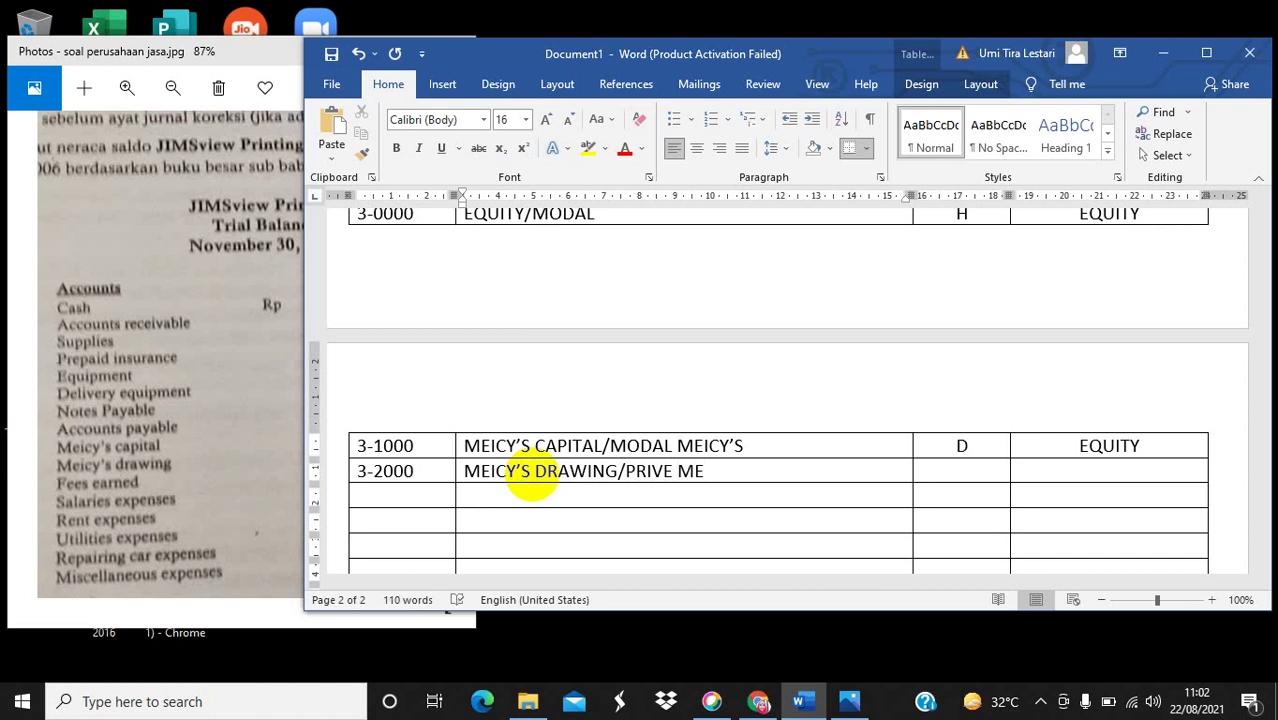
type("INCY")
type("'S")
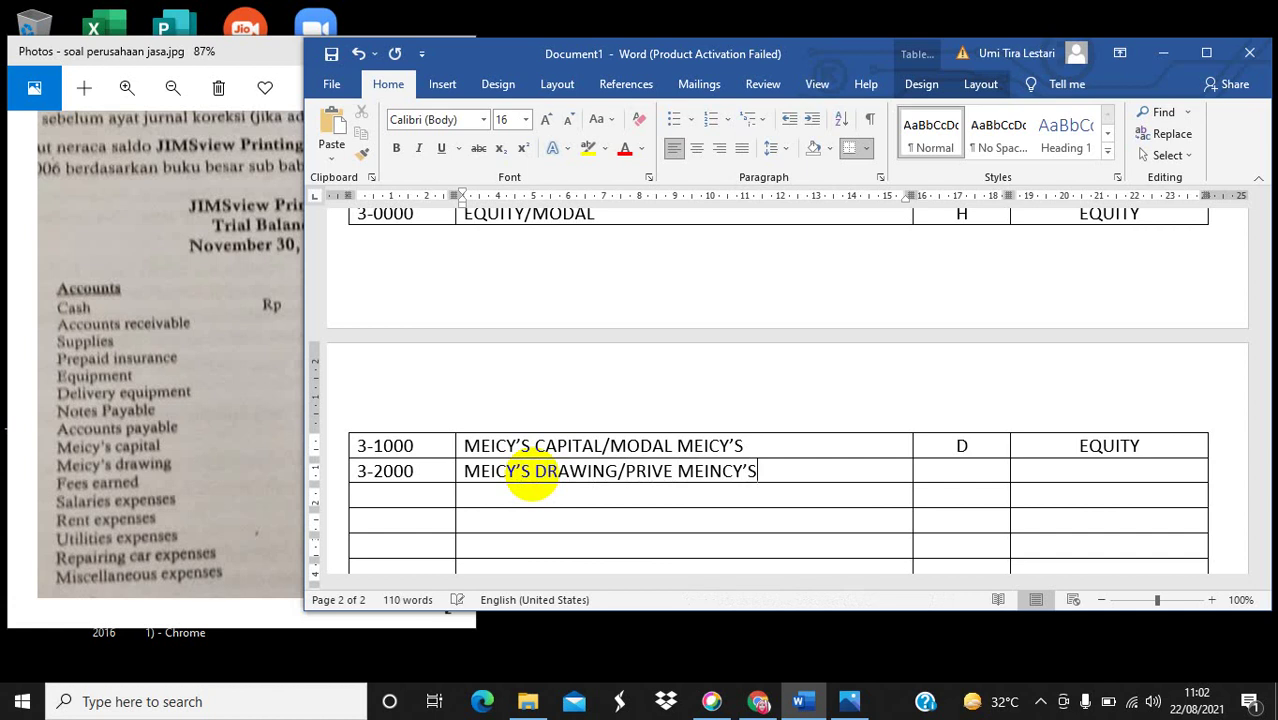
Mark the 3-2000 drawing account row as D and enter EQUITY as its account type.
left_click(961, 471)
type("D")
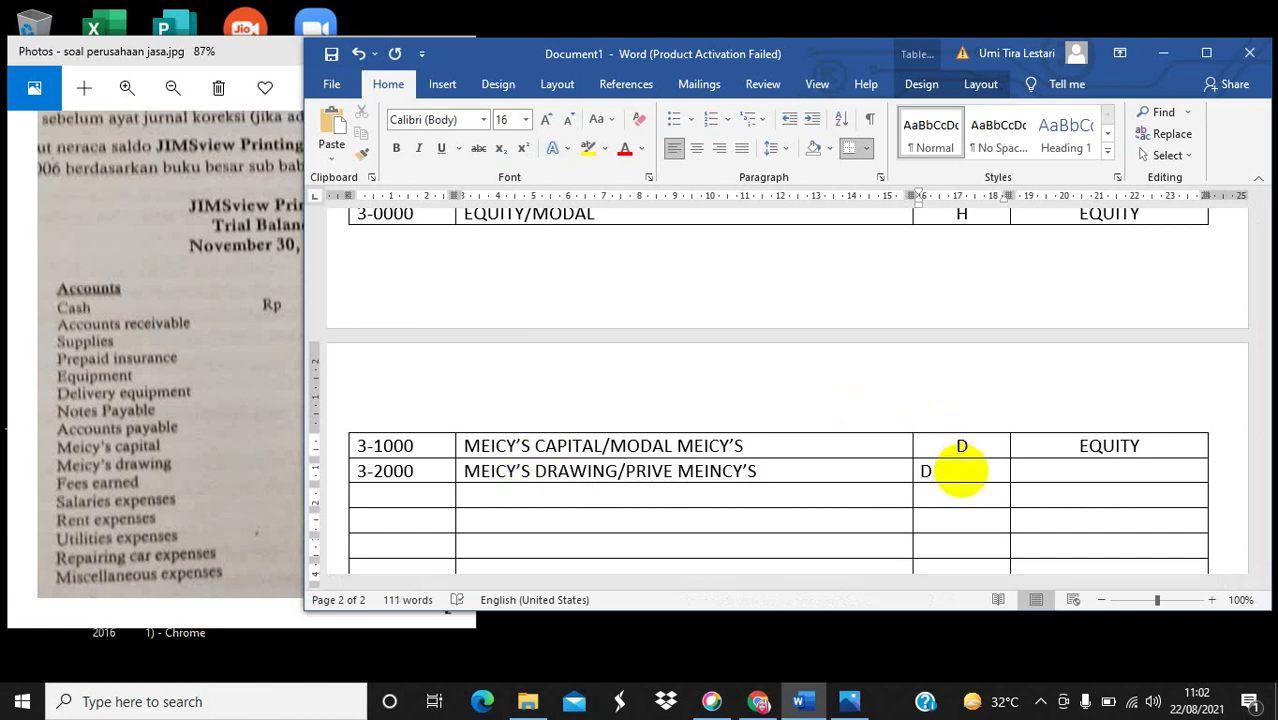
type("E")
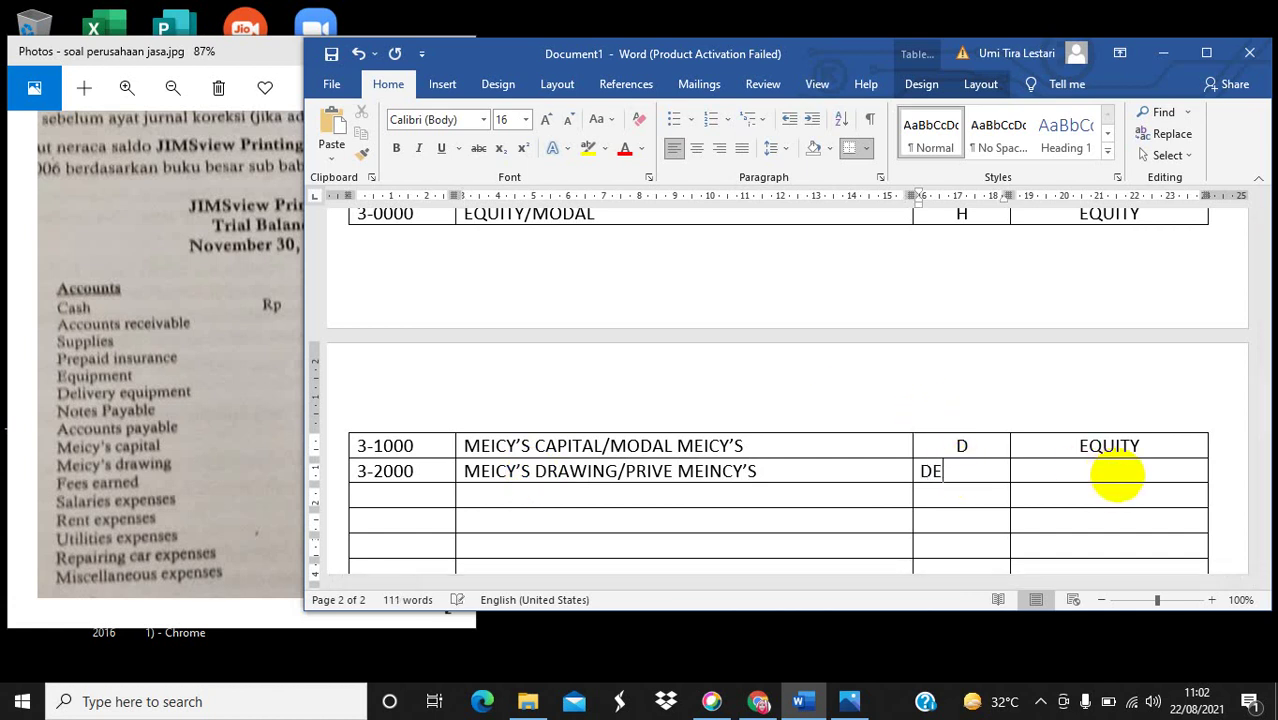
type("QUIYT")
key("BackSpace")
key("BackSpace")
key("BackSpace")
key("BackSpace")
key("BackSpace")
key("BackSpace")
left_click(1170, 474)
type("EQUITY")
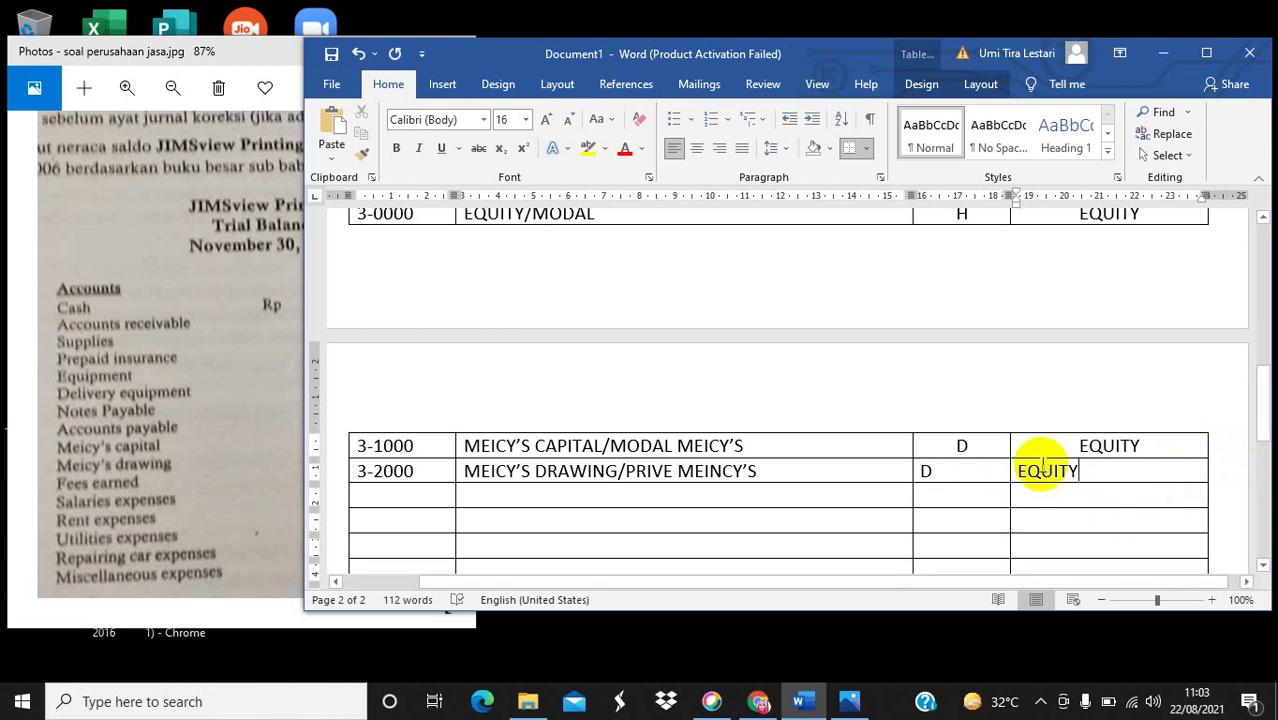
Center the header/detail and account type cells from the 3-2000 row down through the empty rows below.
left_click(980, 474)
left_click_drag(980, 474, 1112, 570)
left_click(697, 148)
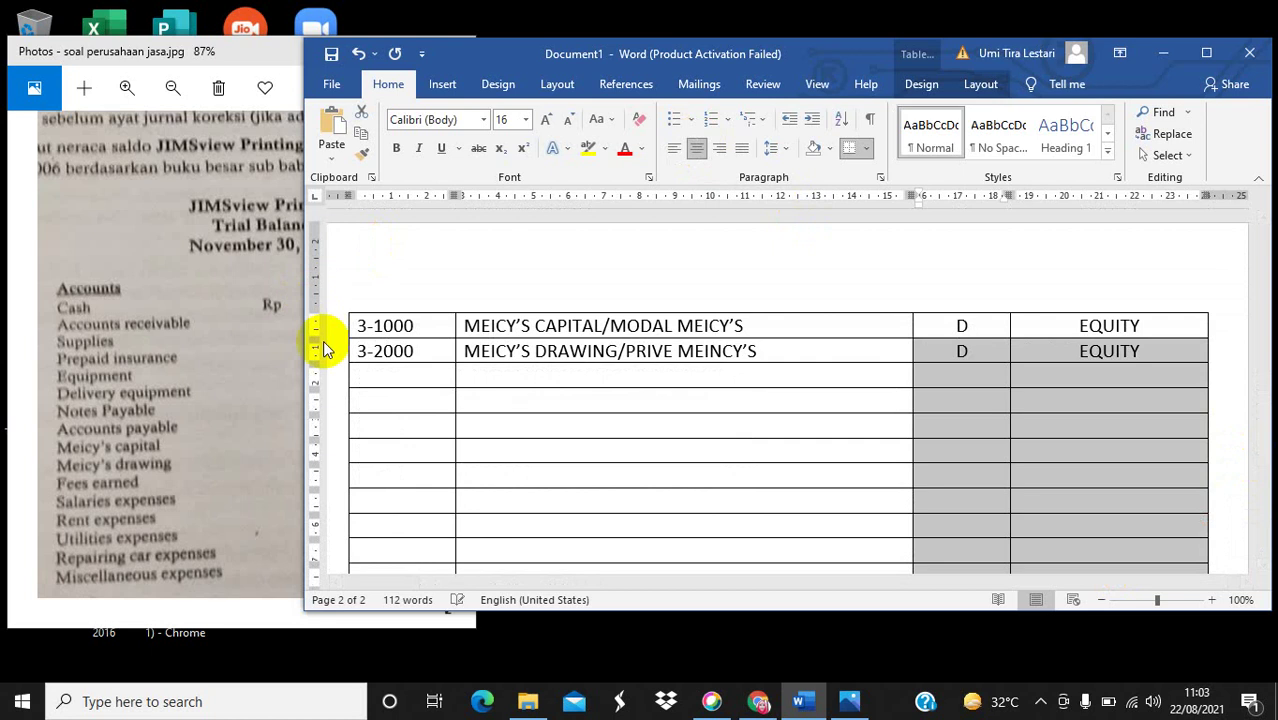
Add account 4-0000 in the row below 3-2000 and name it INCOME/PENDAPATAN.
left_click(369, 373)
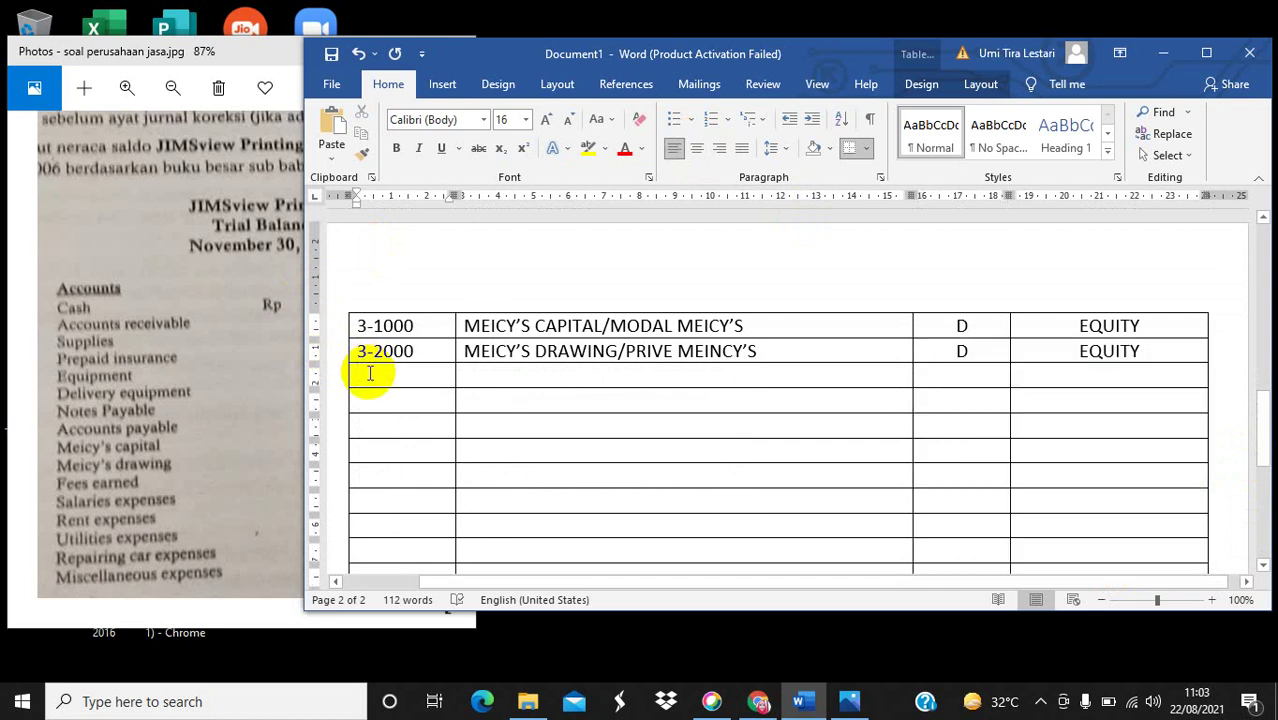
type("4-00")
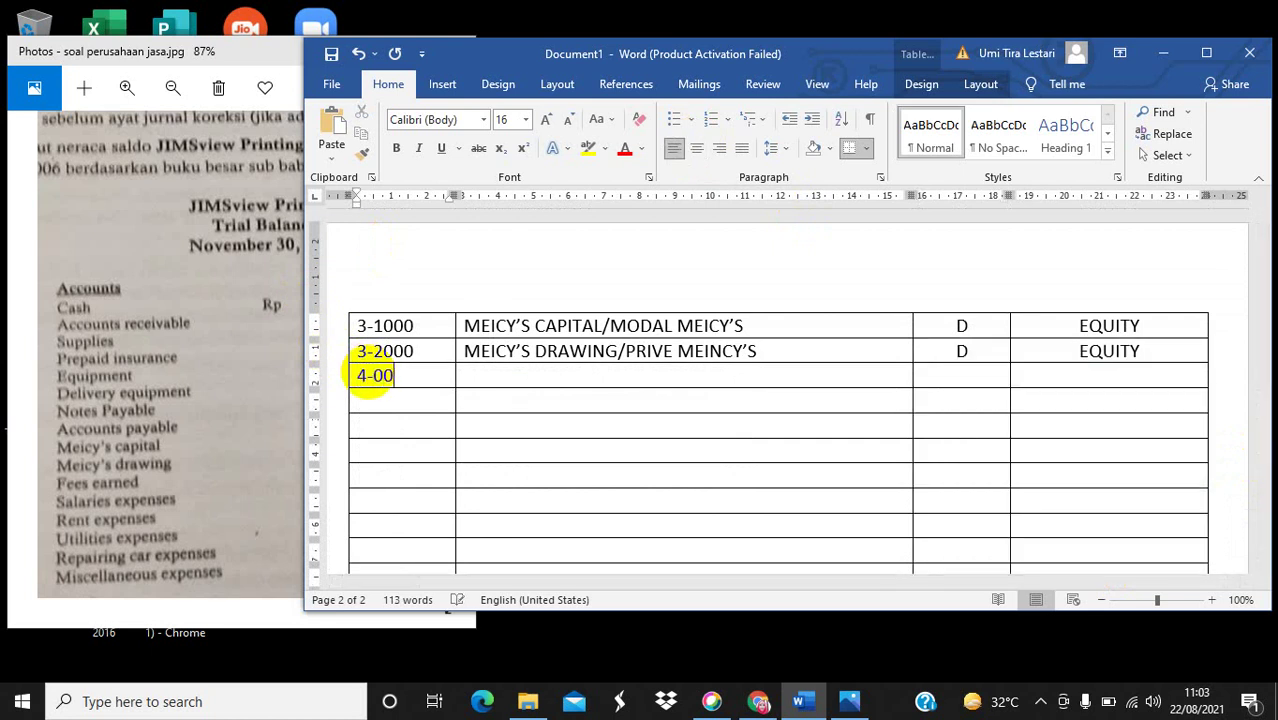
type("00")
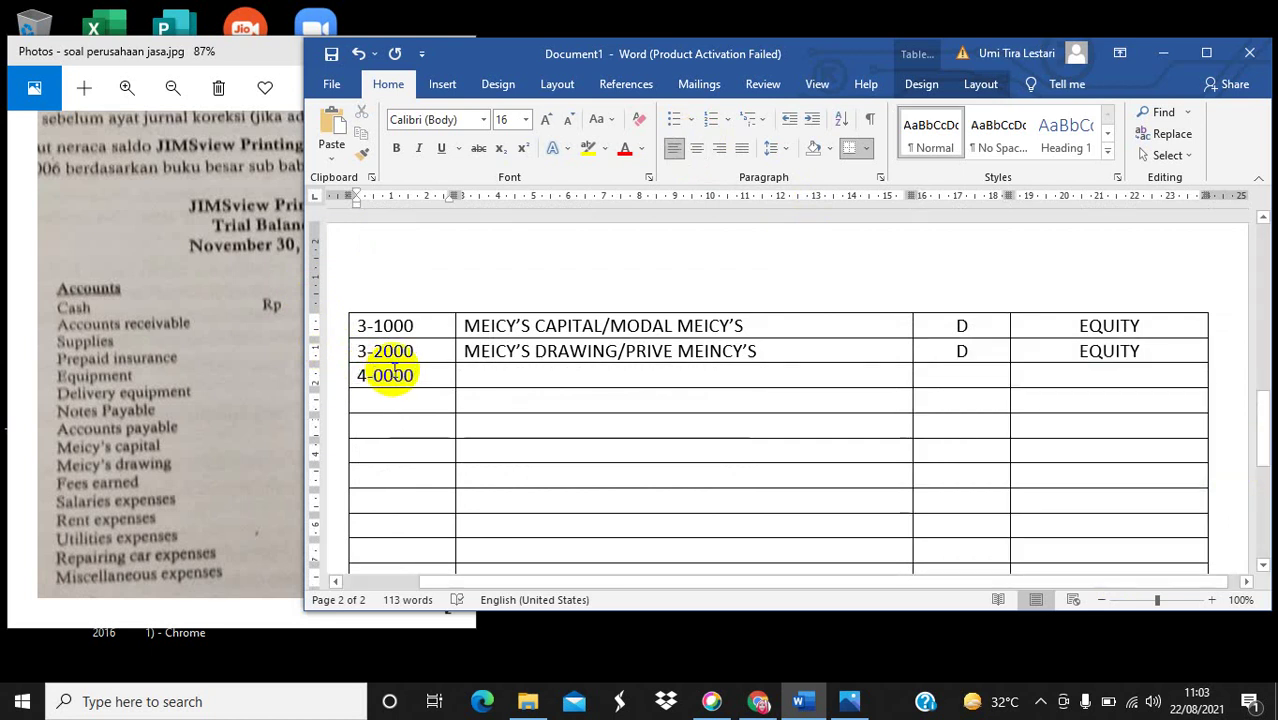
left_click(483, 374)
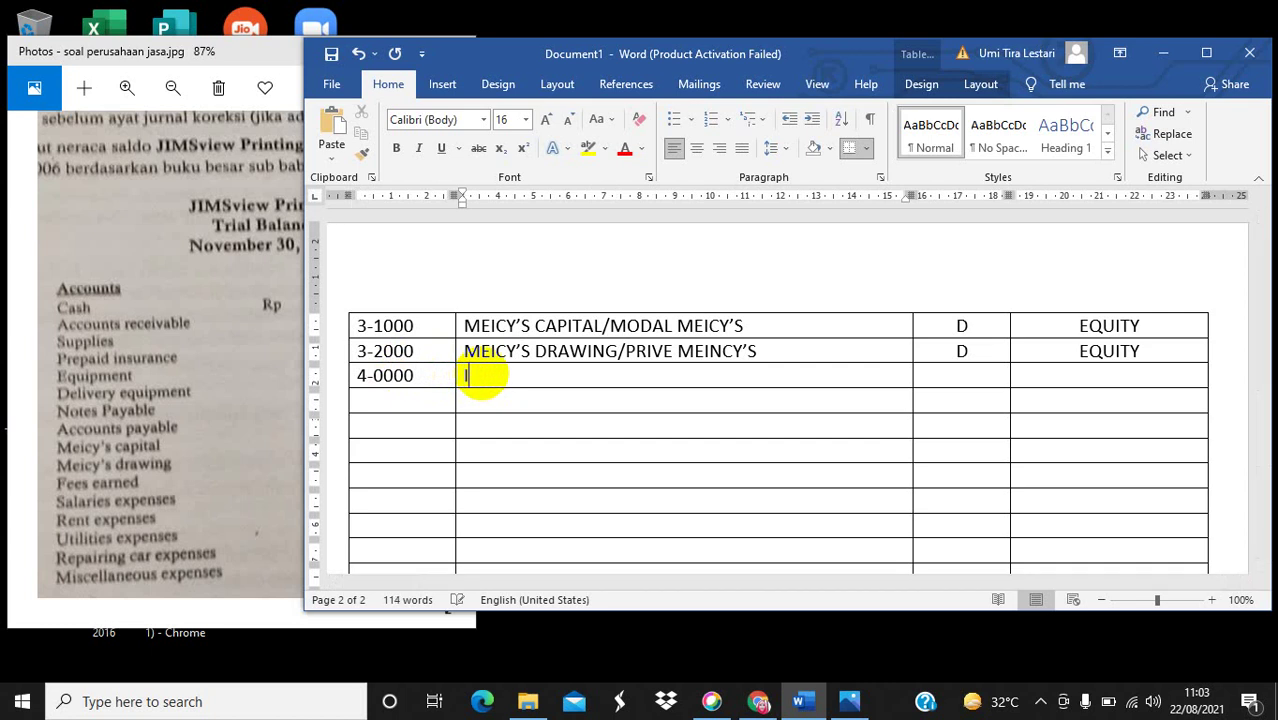
type("INCOME/PENDAPATAN")
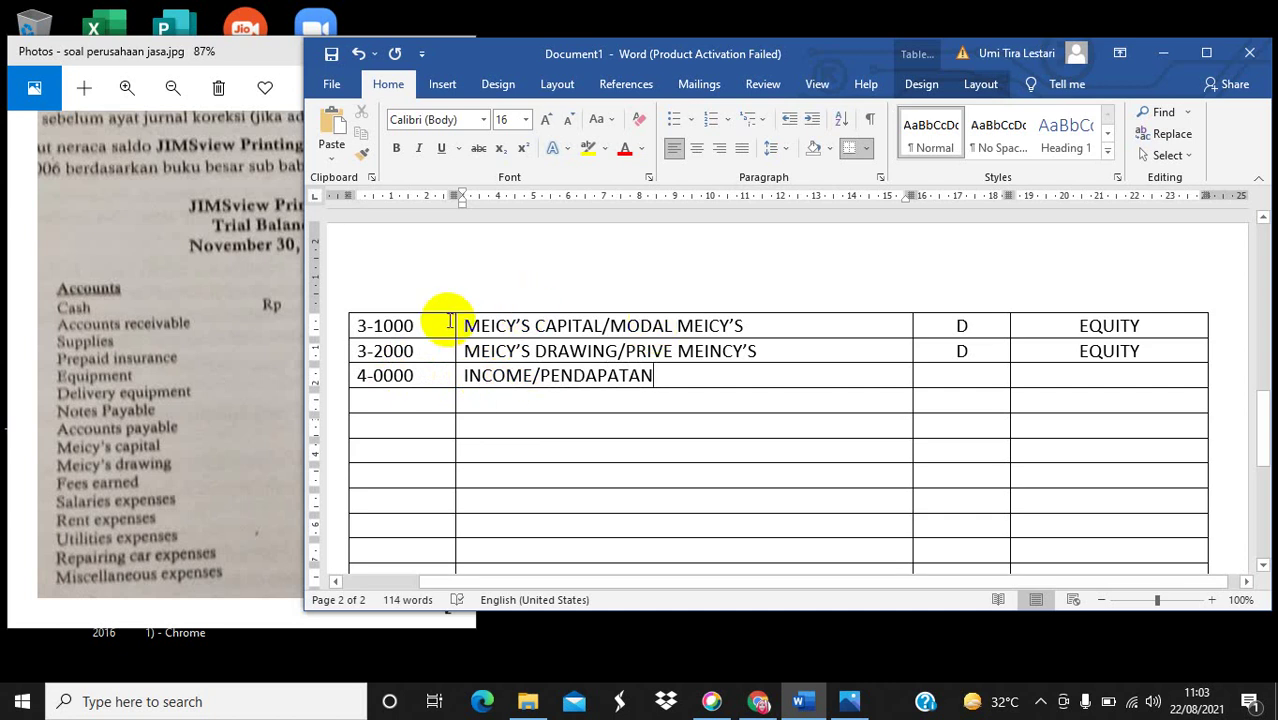
Mark the 4-0000 row as H and enter INCOME as its account type.
left_click(978, 380)
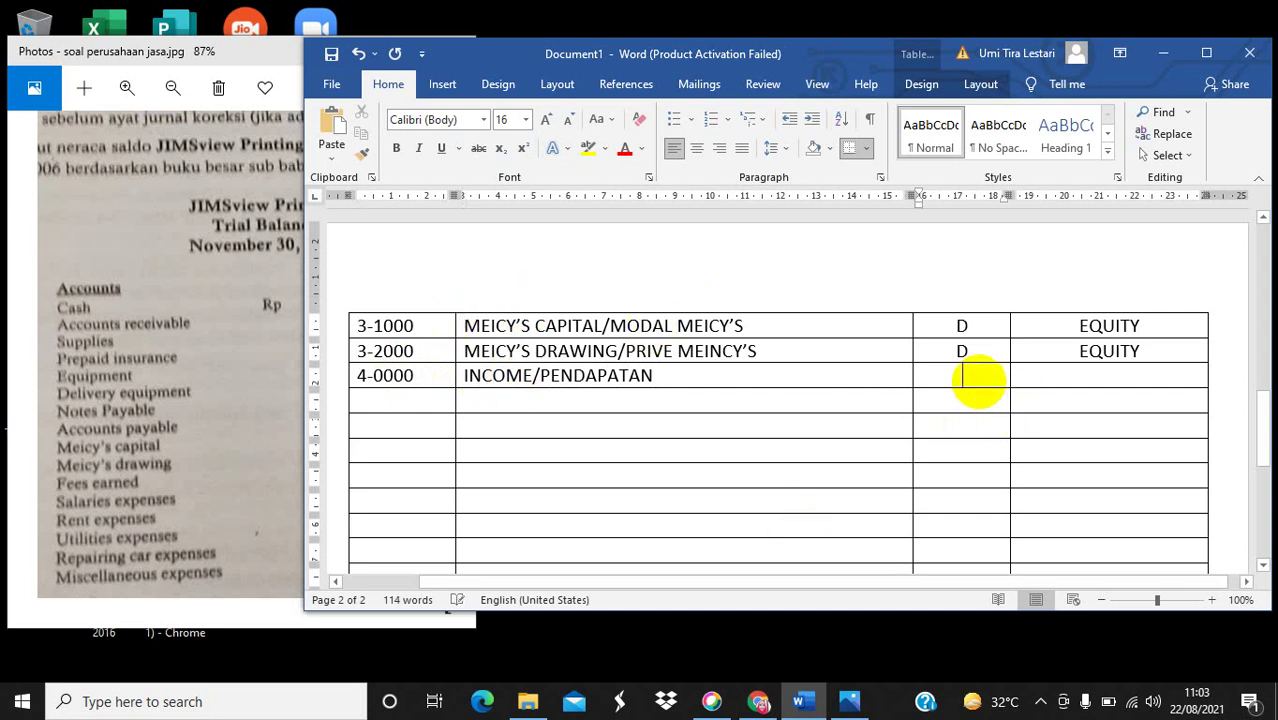
type("H")
type("INCOME")
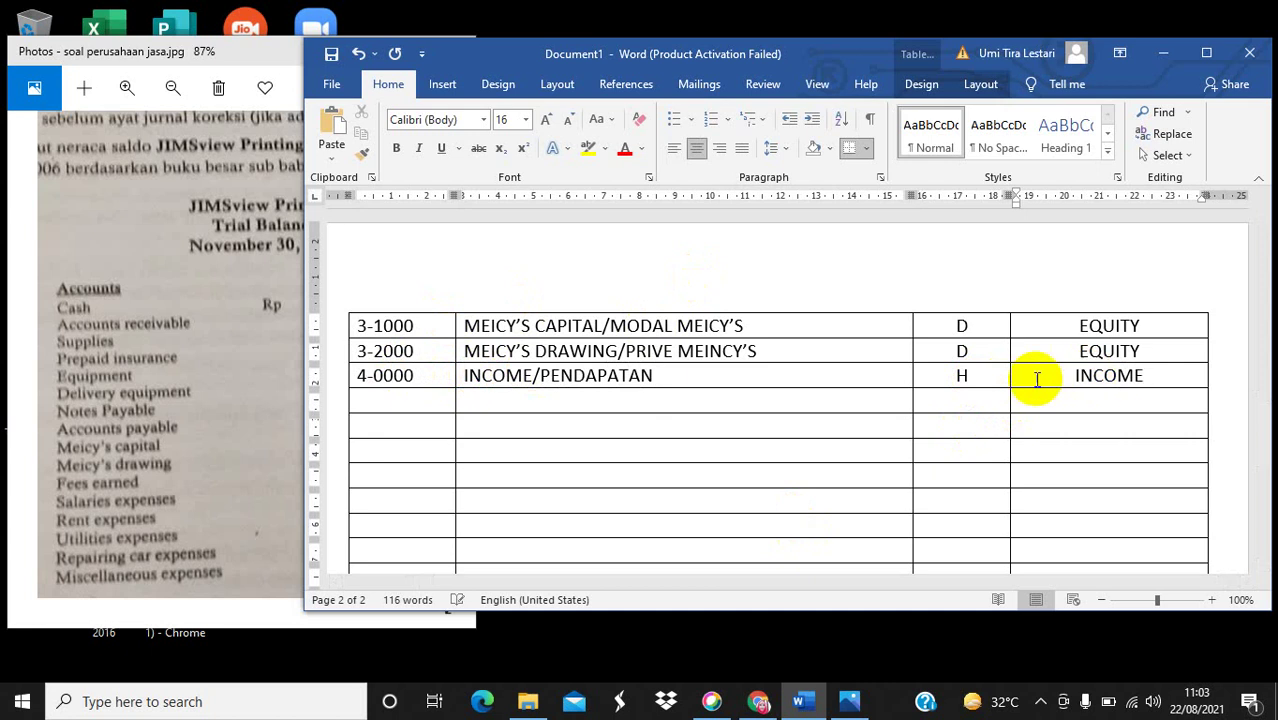
Add account 4-1000 in the row below 4-0000 and name it FEES EARNED/PENDAPATAN KOMISI.
left_click(416, 406)
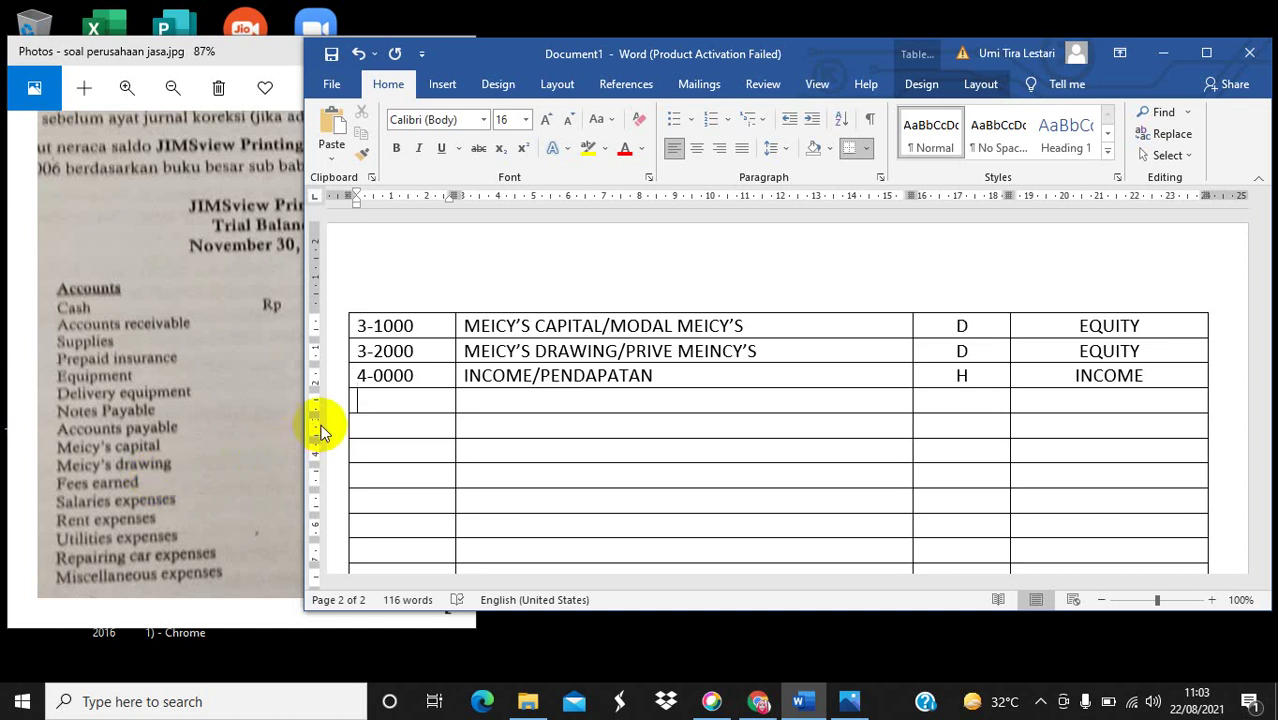
mouse_move(339, 414)
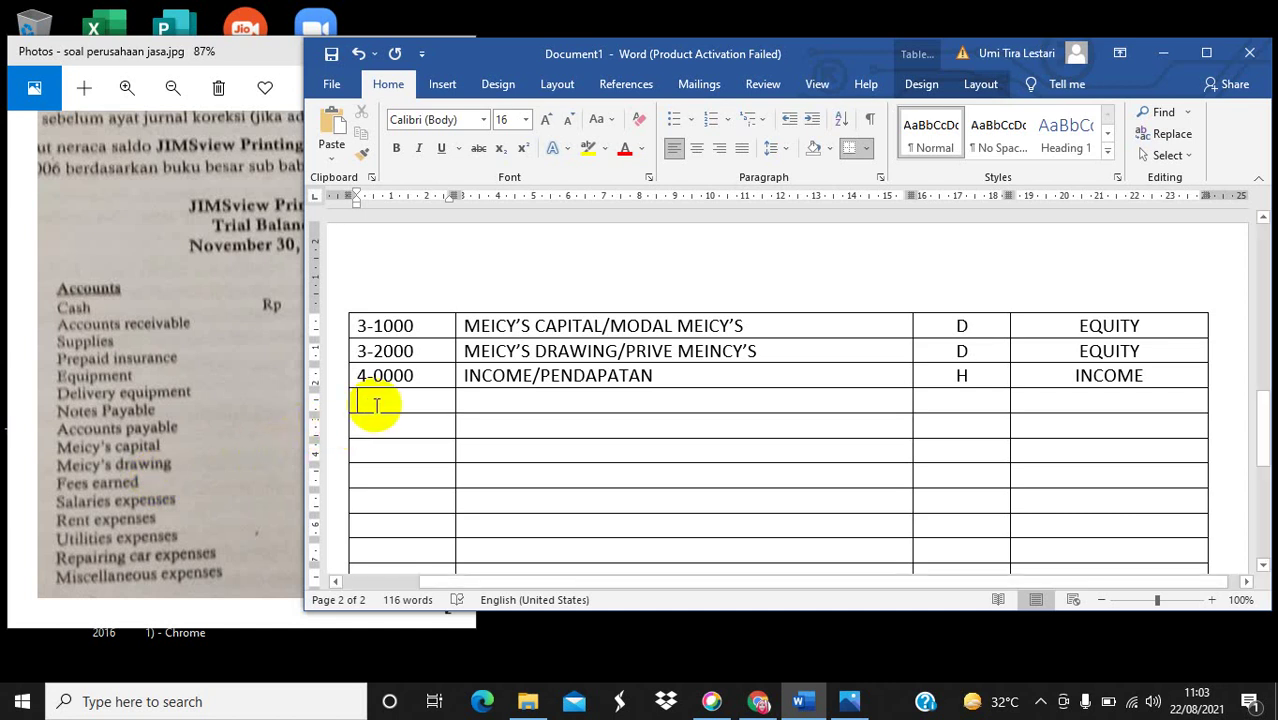
type("4-1000")
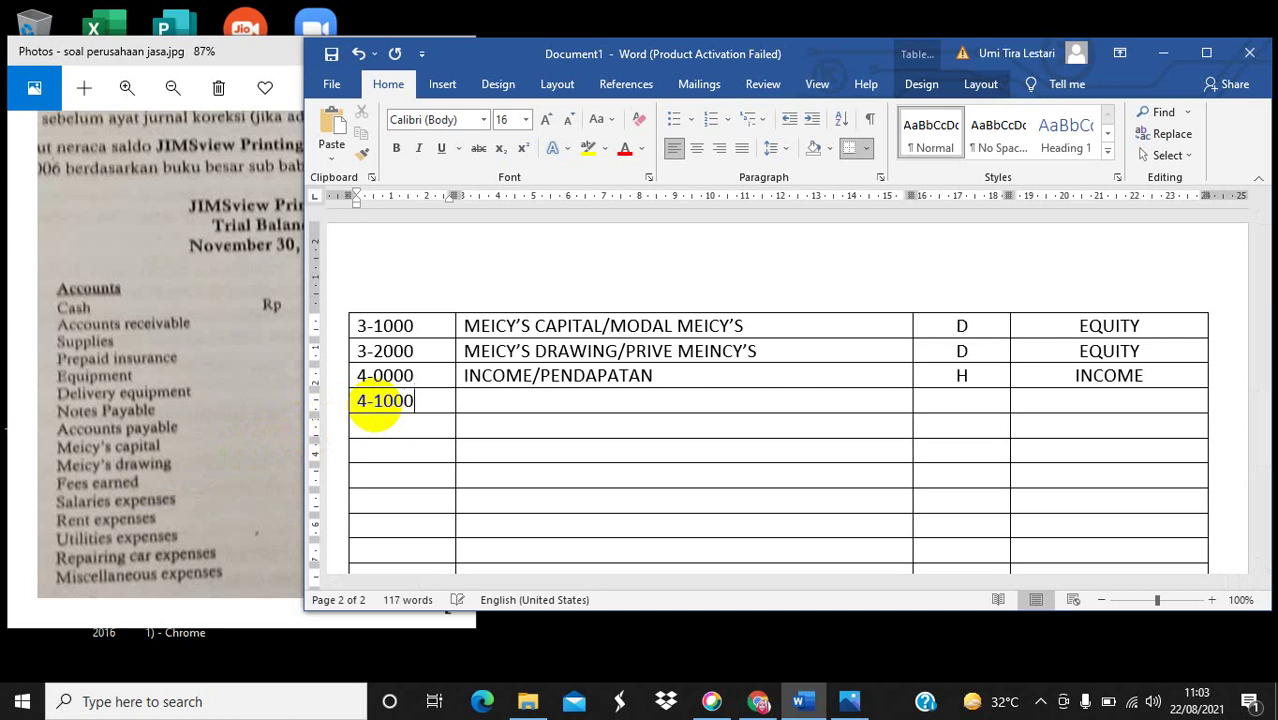
left_click(490, 400)
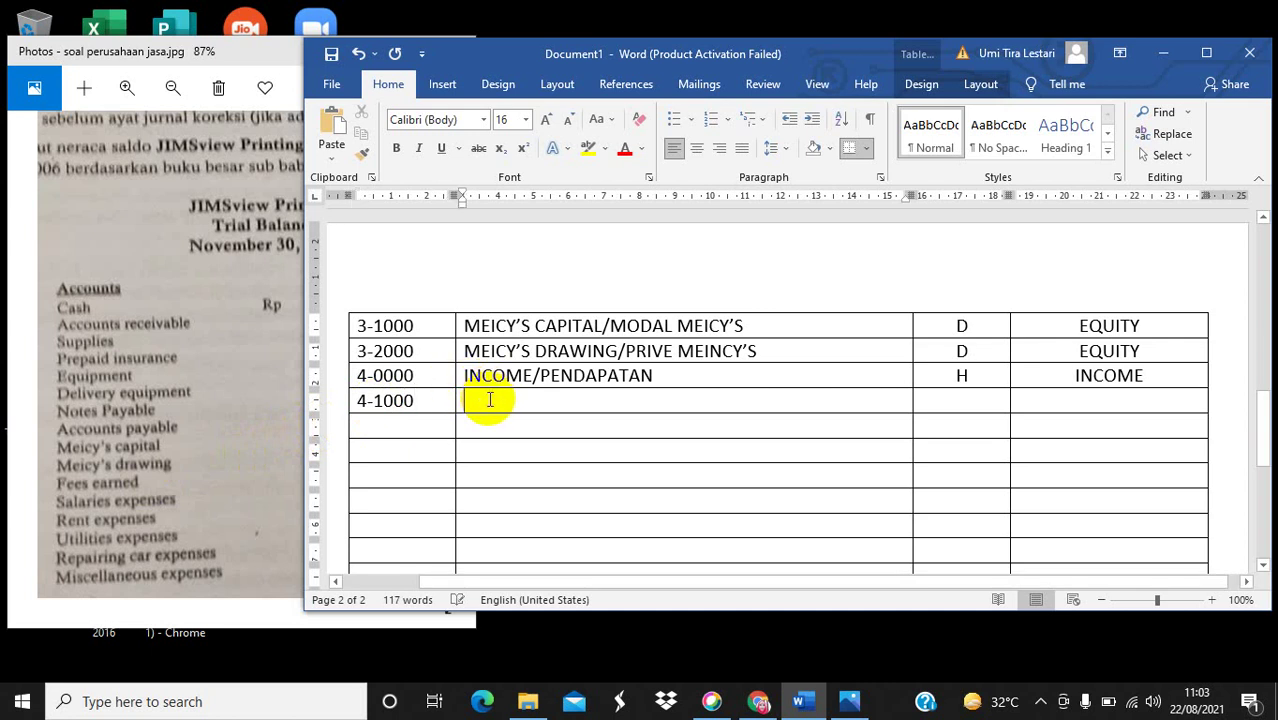
type("FEES")
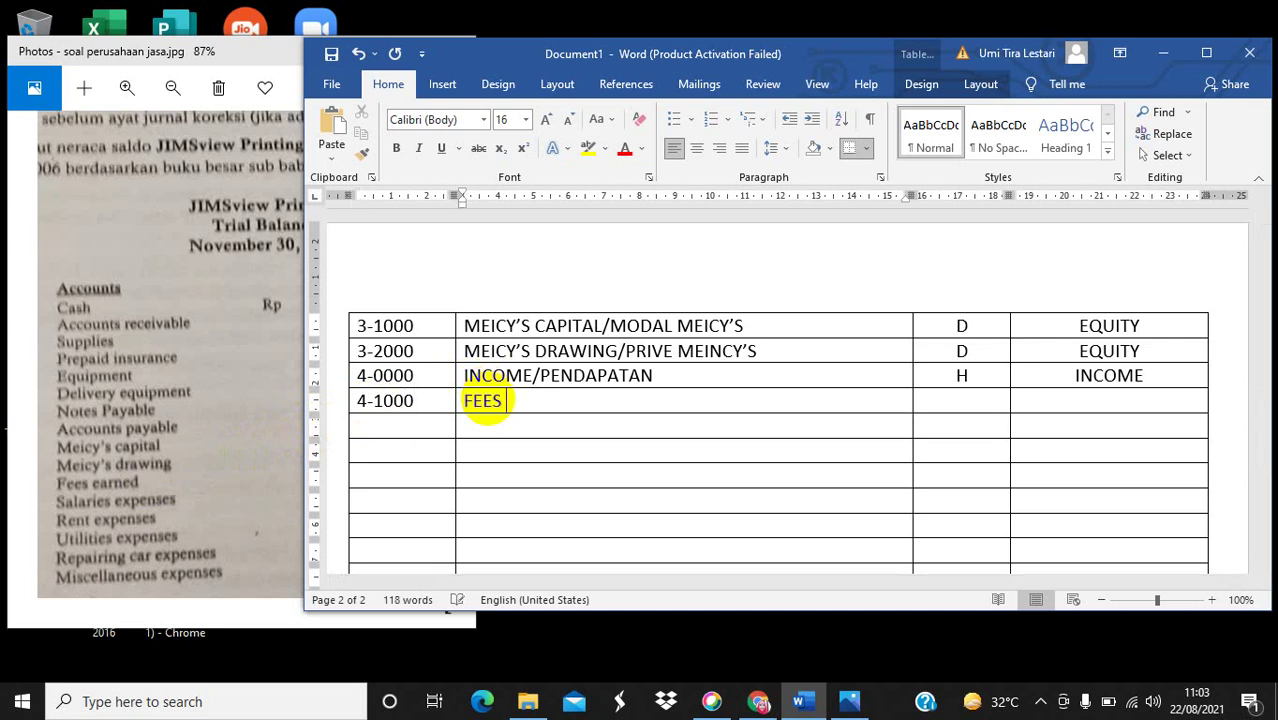
type(" EARNED/")
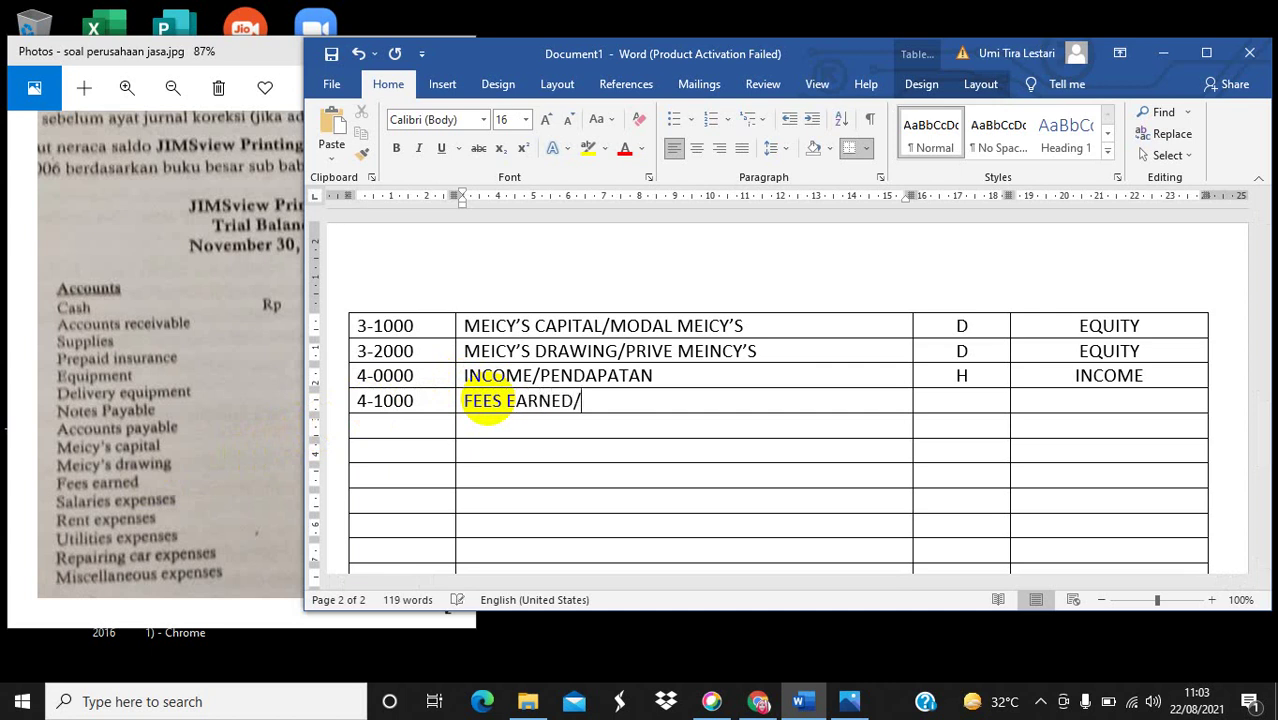
type("PENDAPAT")
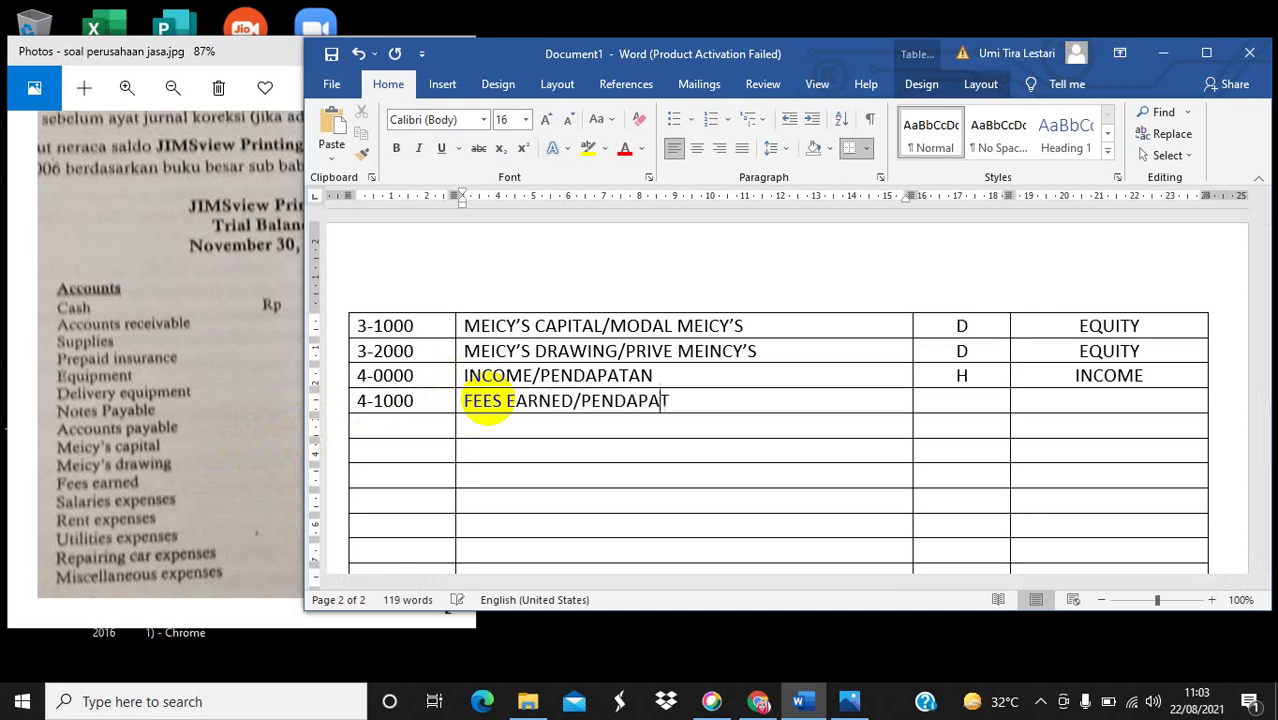
type("AN KL")
type("MI")
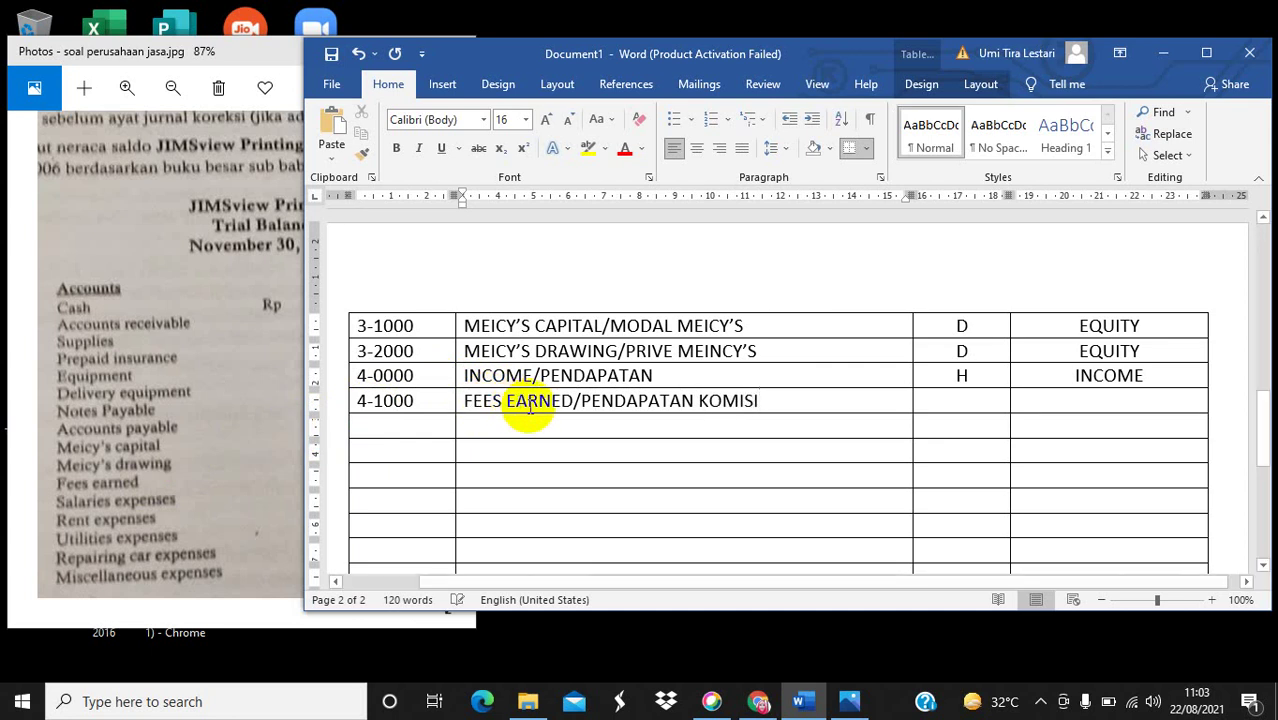
type("SI")
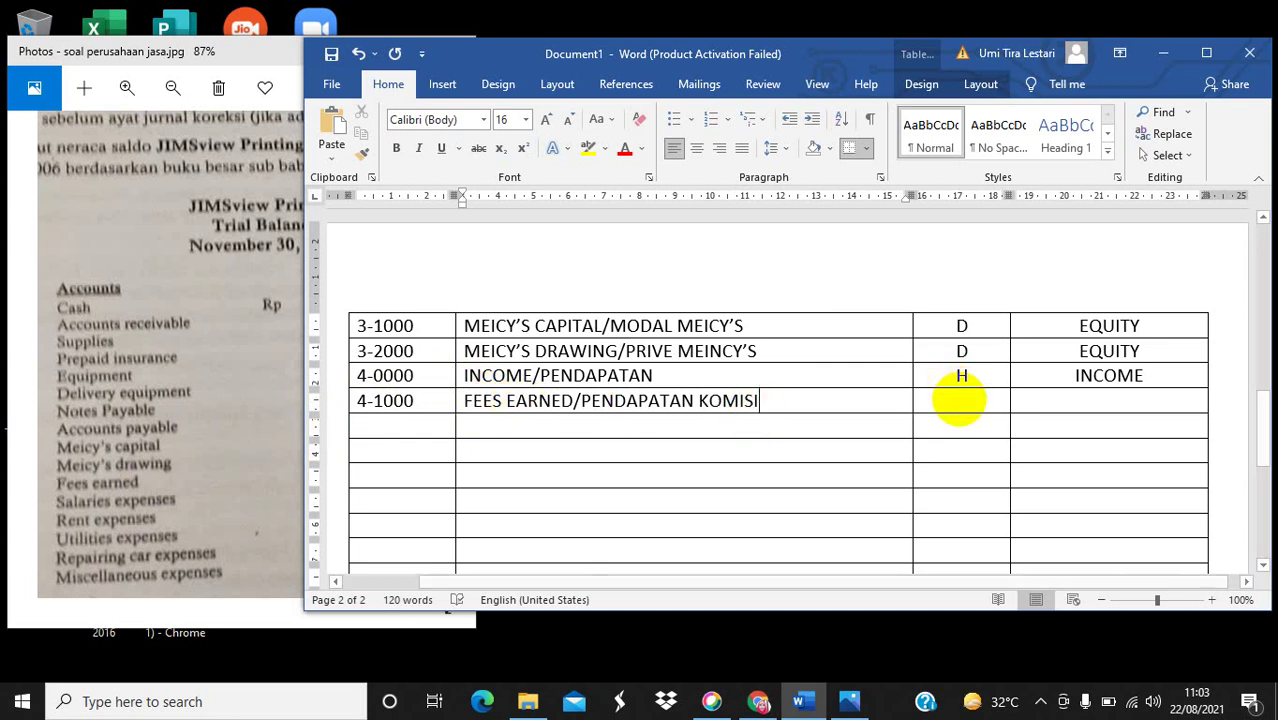
Mark the 4-1000 fees earned row as D and enter INCOME as its account type.
type("D")
key("Tab")
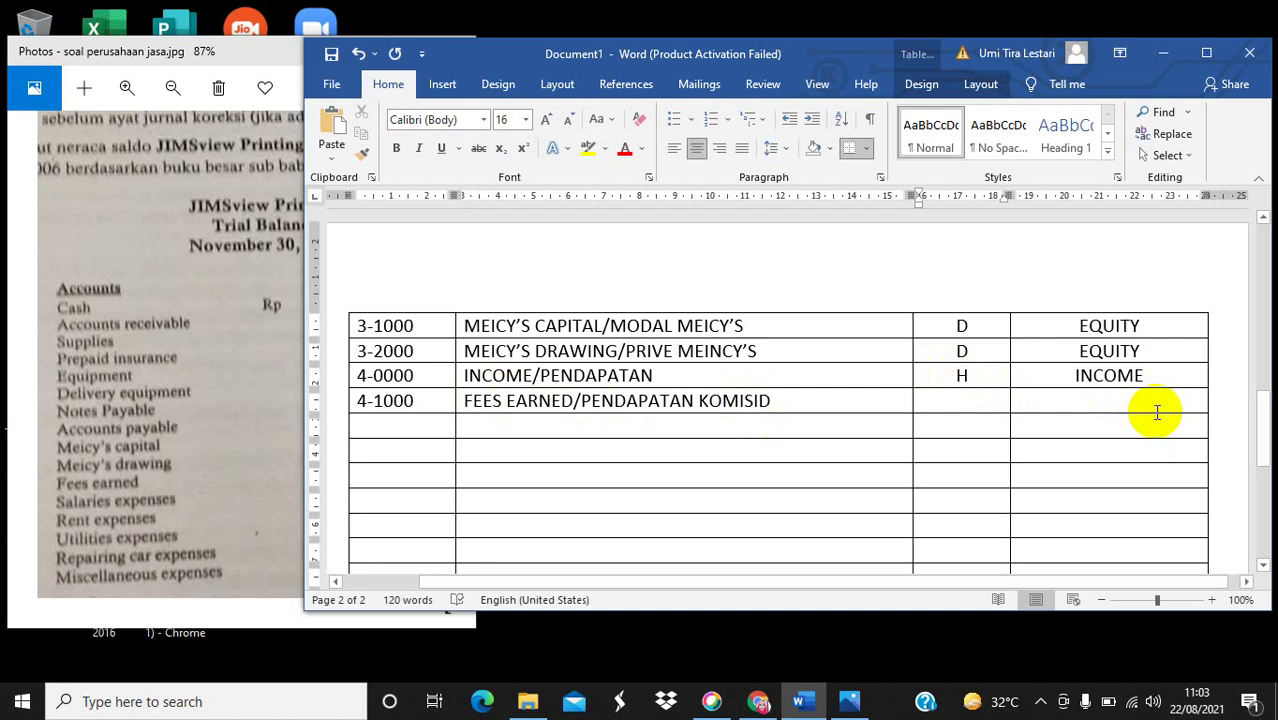
type("D")
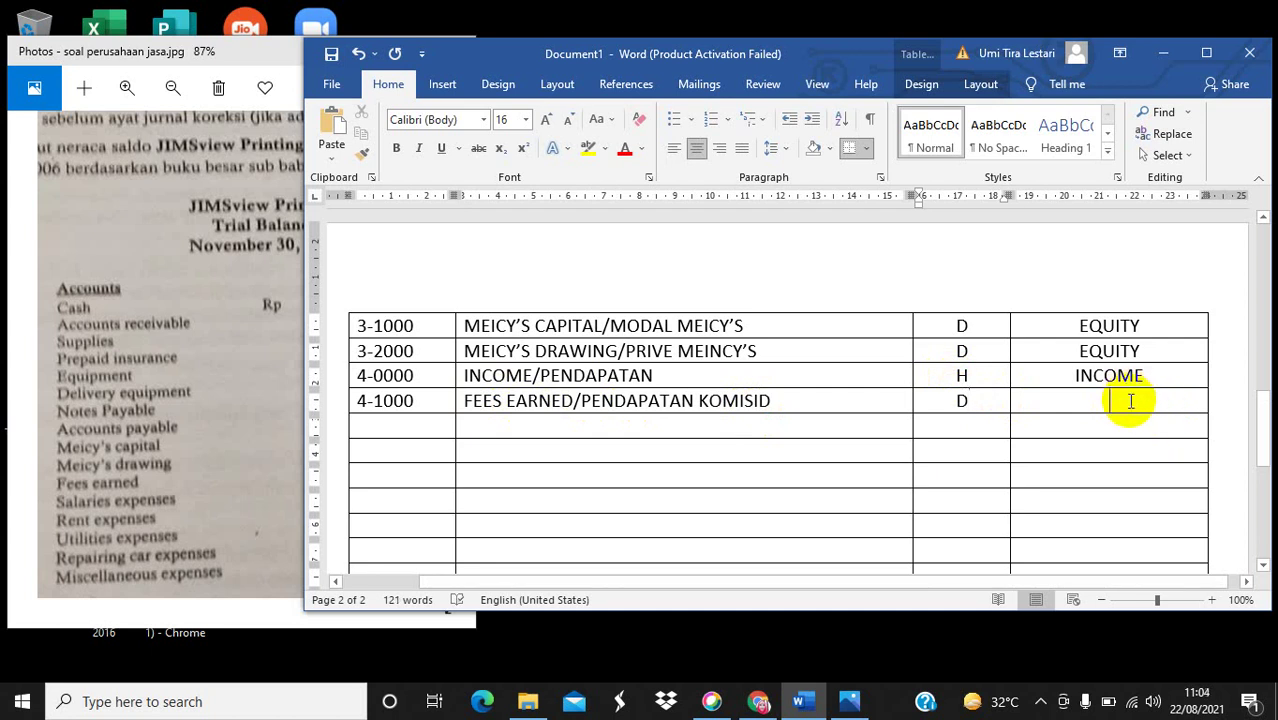
type("INCOM")
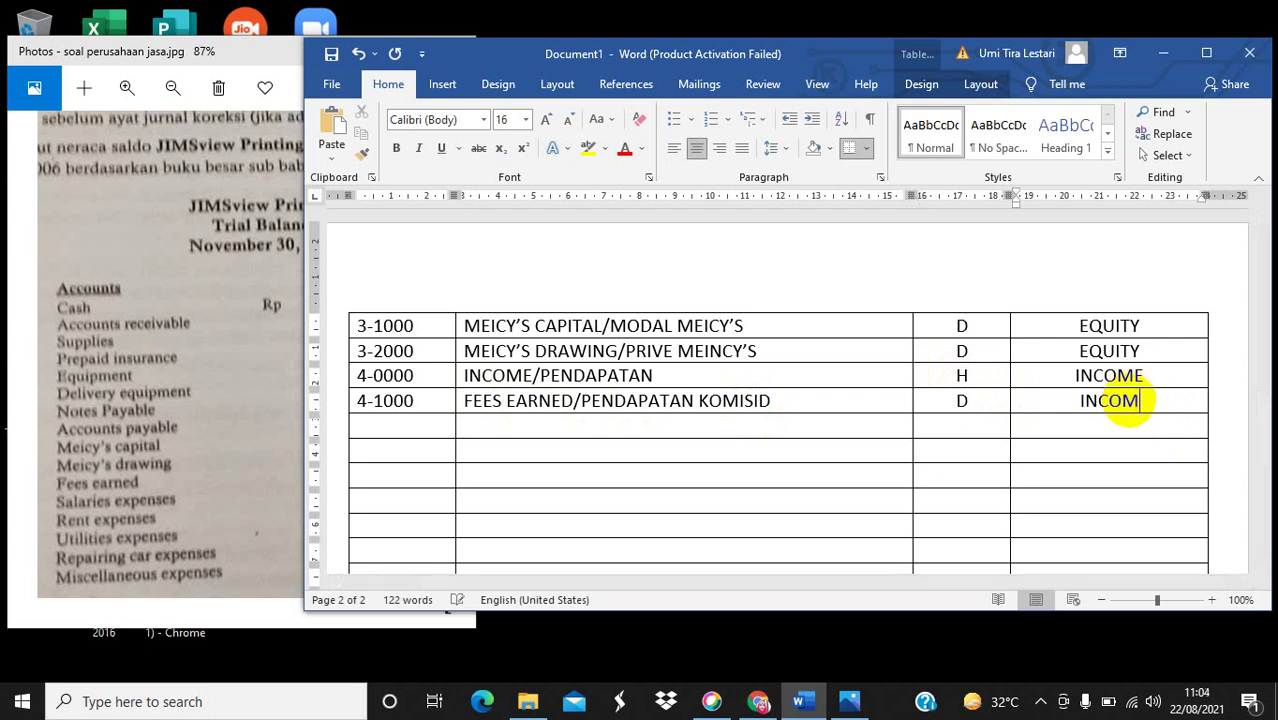
type("E")
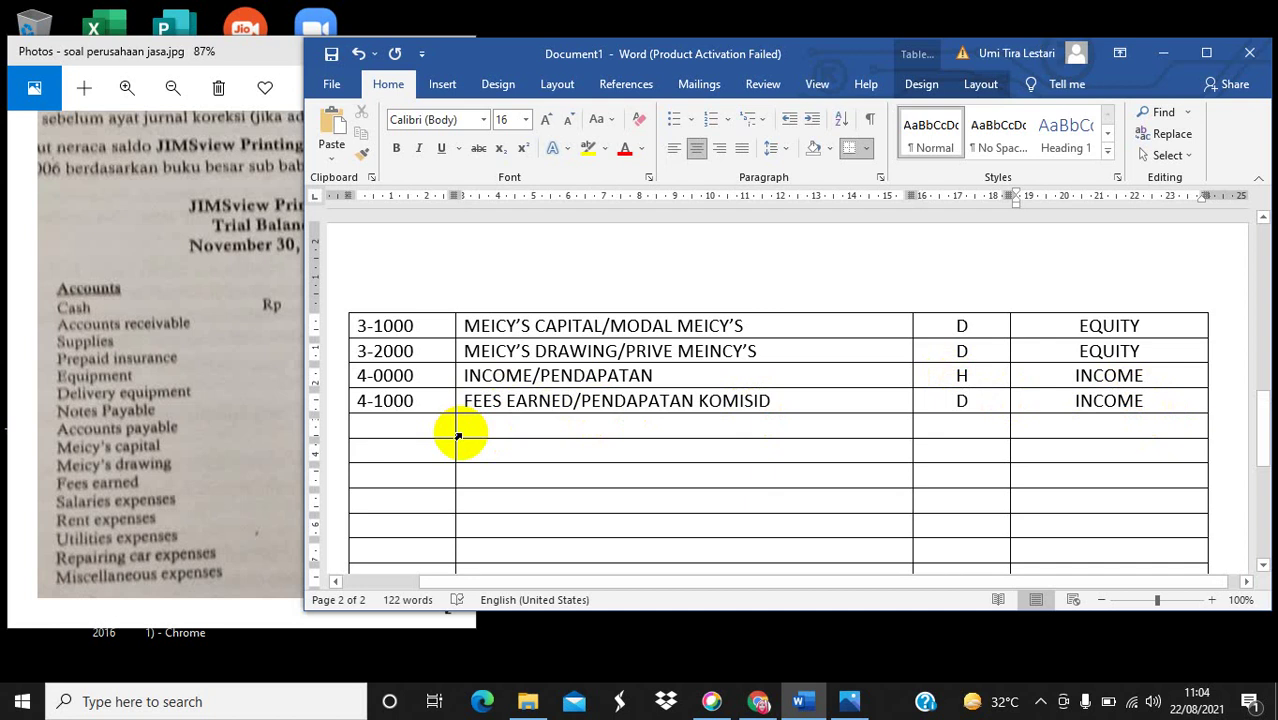
Add account 5-0000 in the row below 4-1000 and name it HARGA POKOK PEJUALAN.
left_click(374, 429)
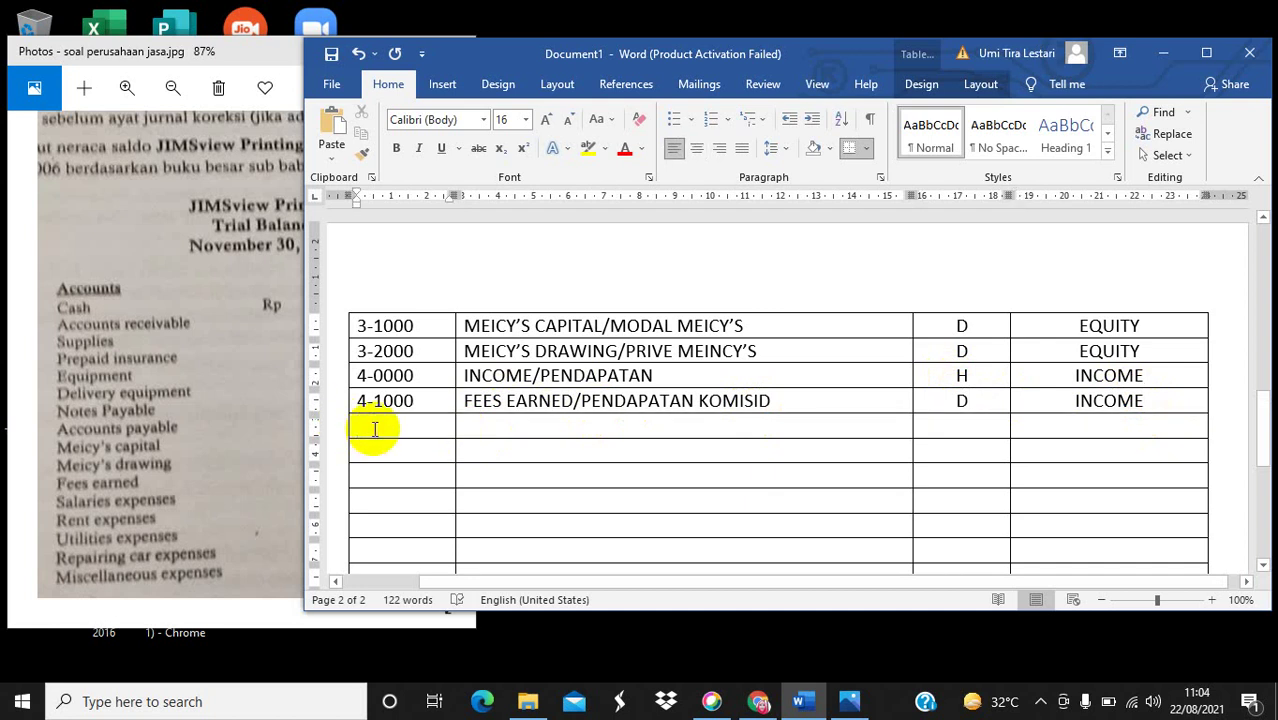
type("5-0000")
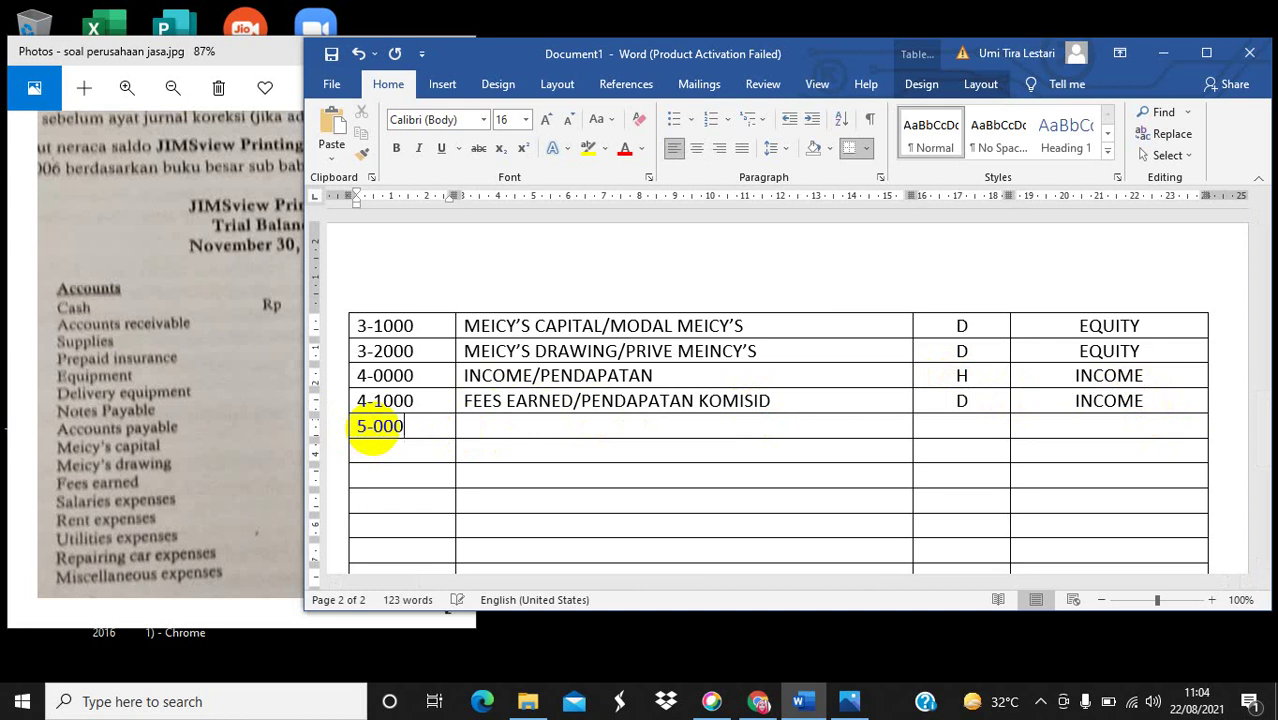
left_click(482, 427)
type("HA")
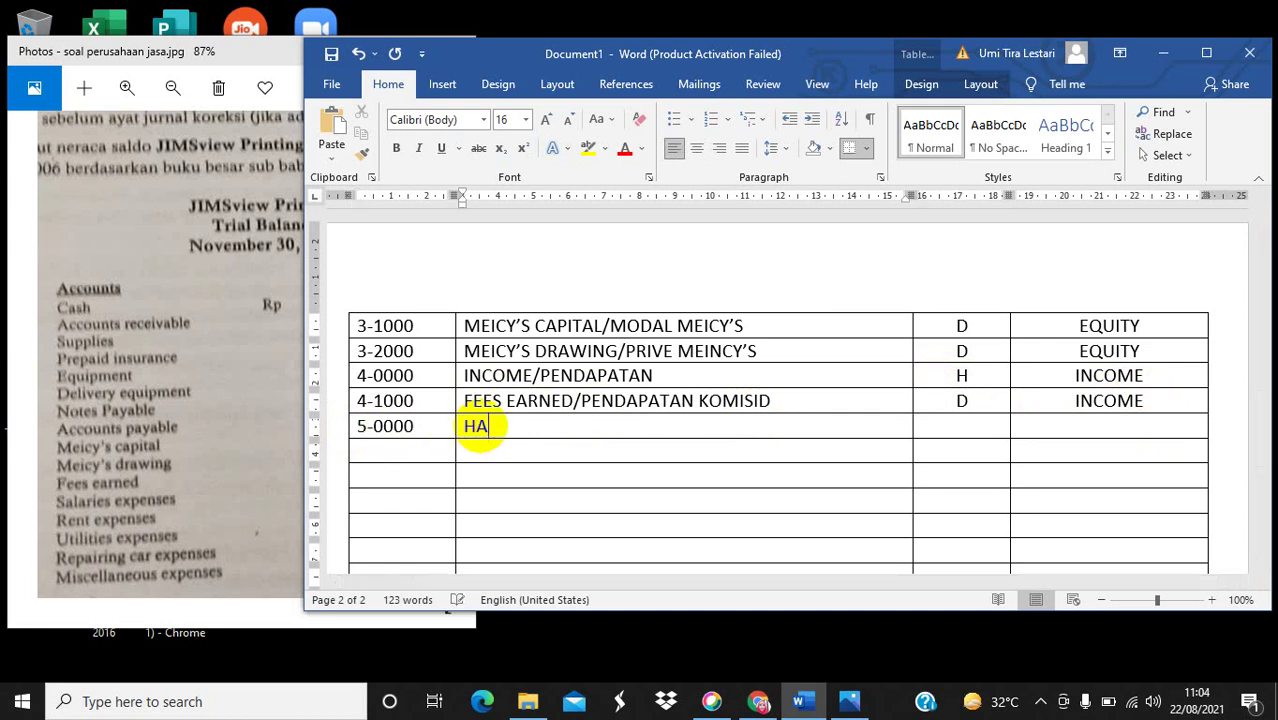
type("RGA POKOK PE")
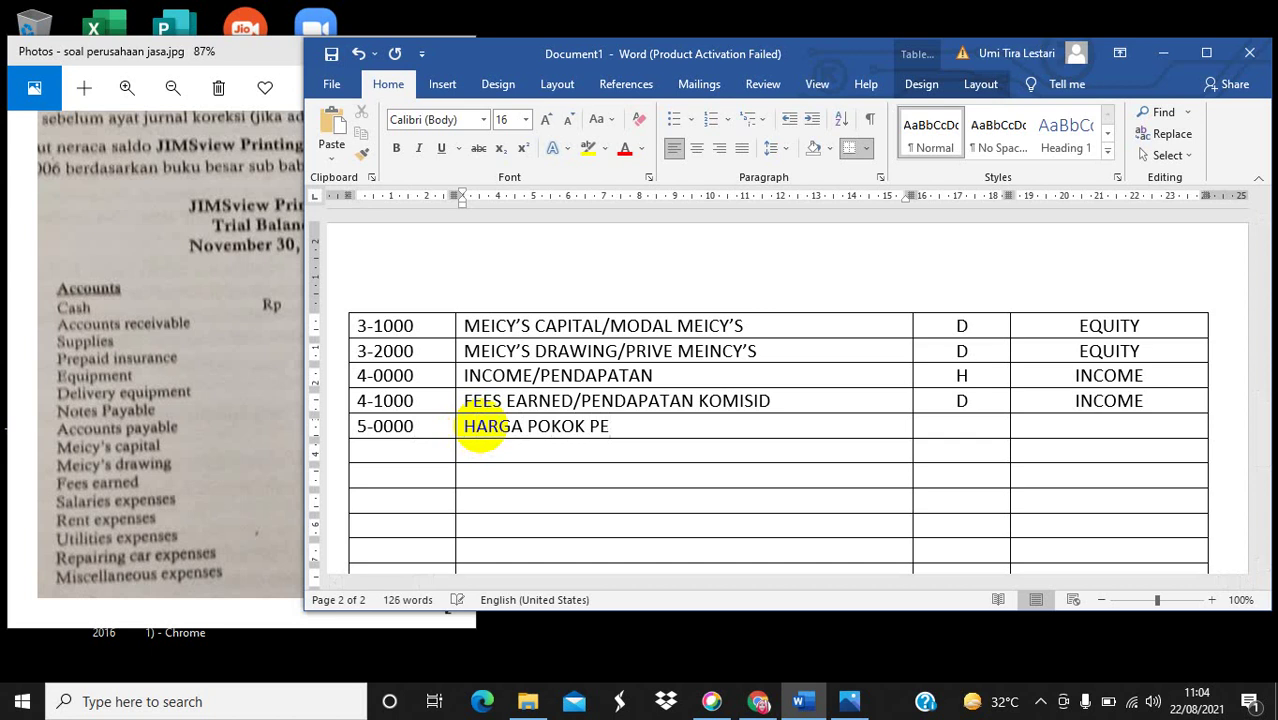
type("JUALAN")
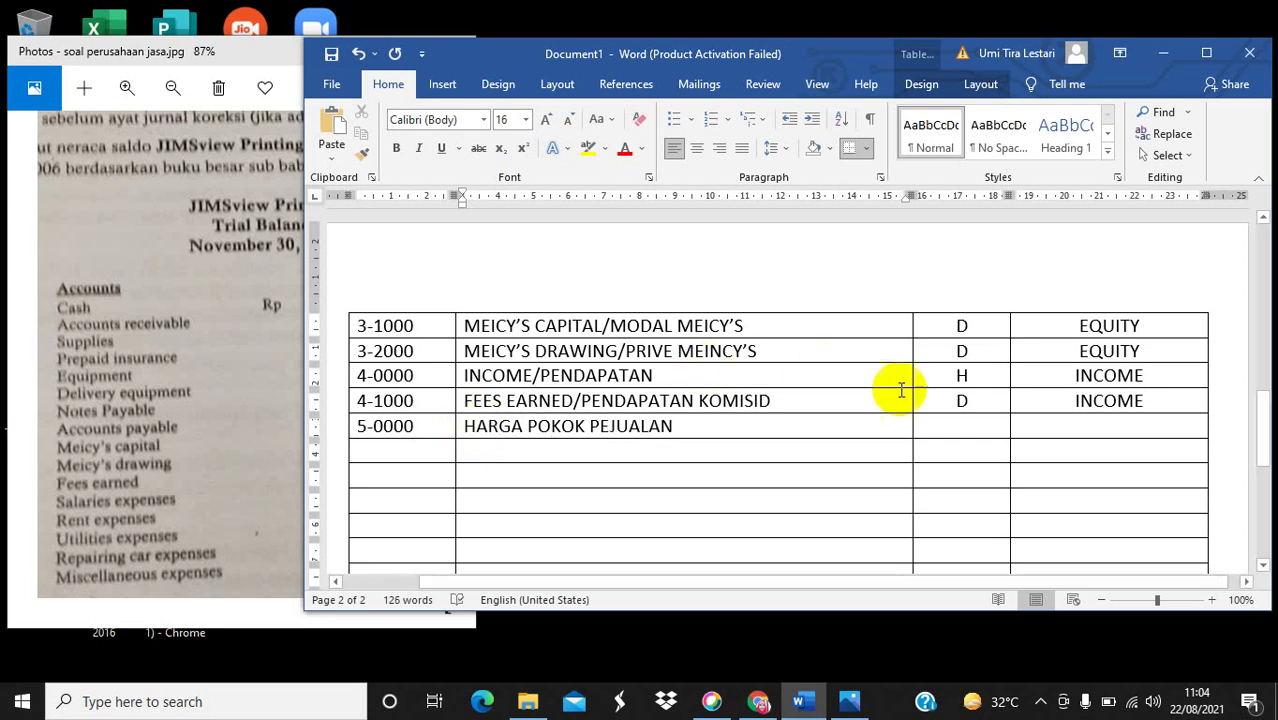
Mark the 5-0000 row as H and enter COST OF SALES as its account type.
left_click(977, 423)
type("H")
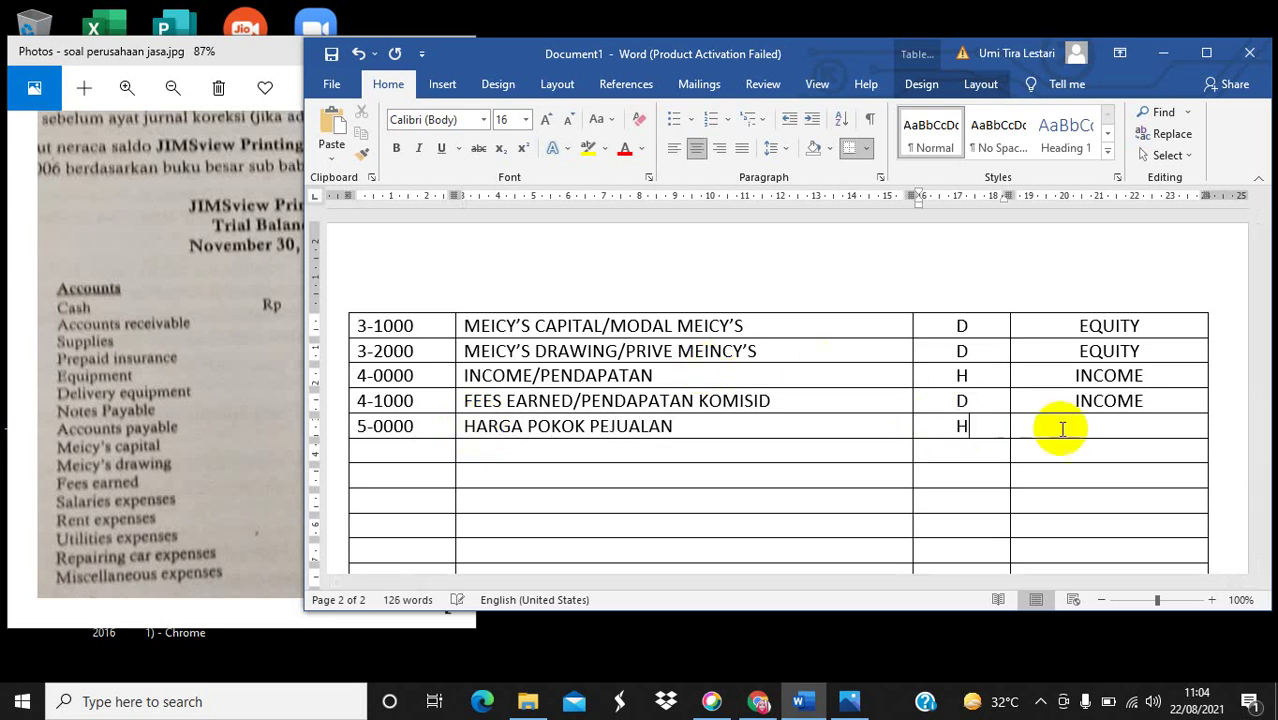
left_click(1090, 430)
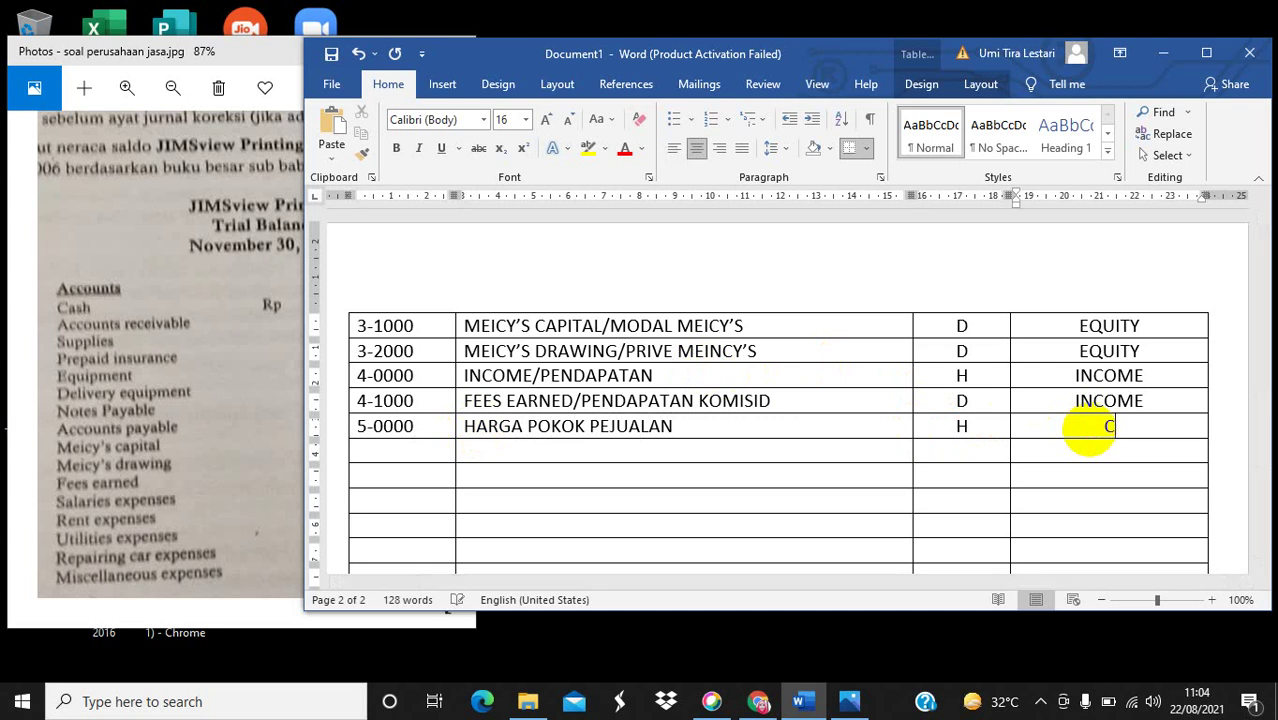
type("COST OF SALES")
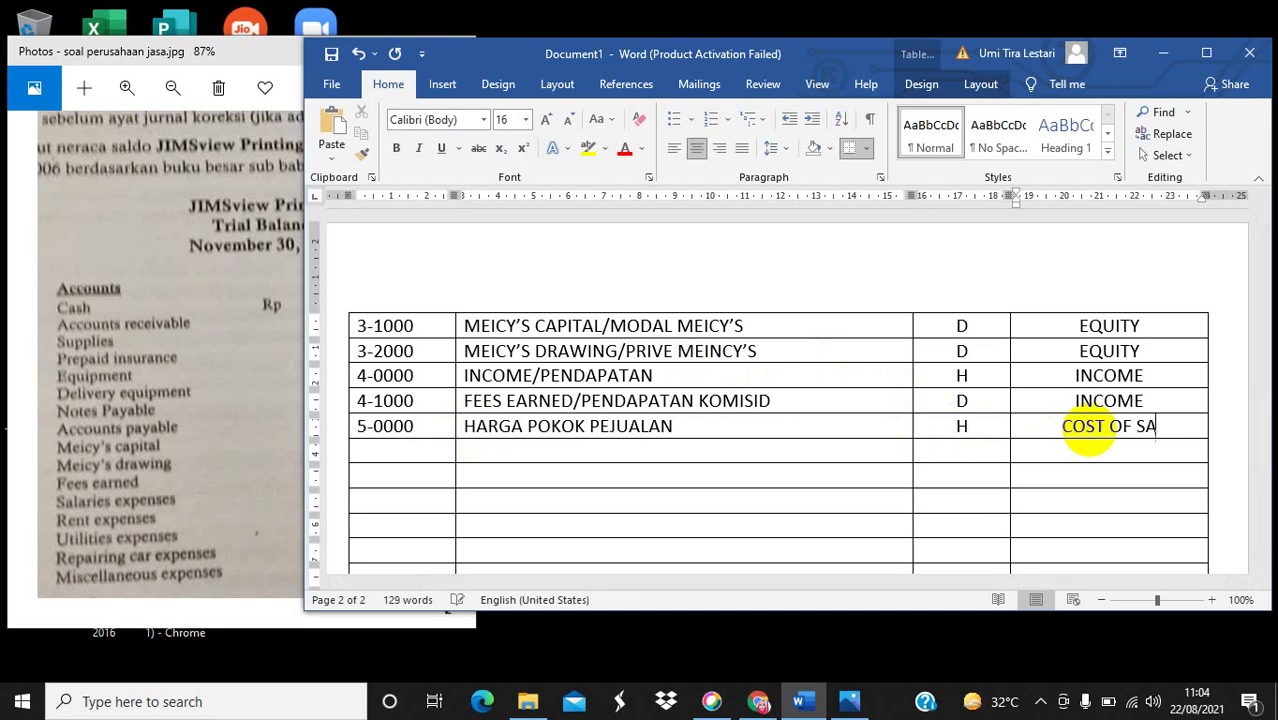
Add account 6-0000E in the row below 5-0000 and name it EXPENSES/BEBAN.
left_click(430, 456)
type("6")
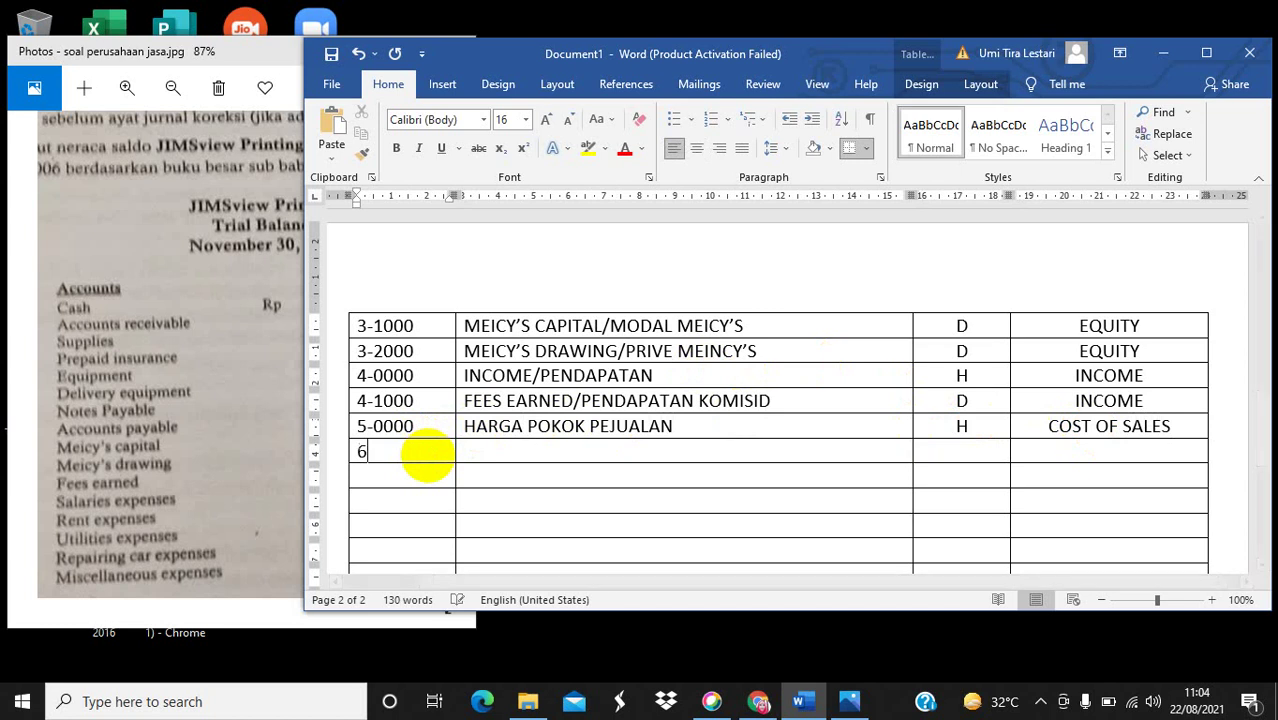
type("-0000E")
key("Tab")
type("X")
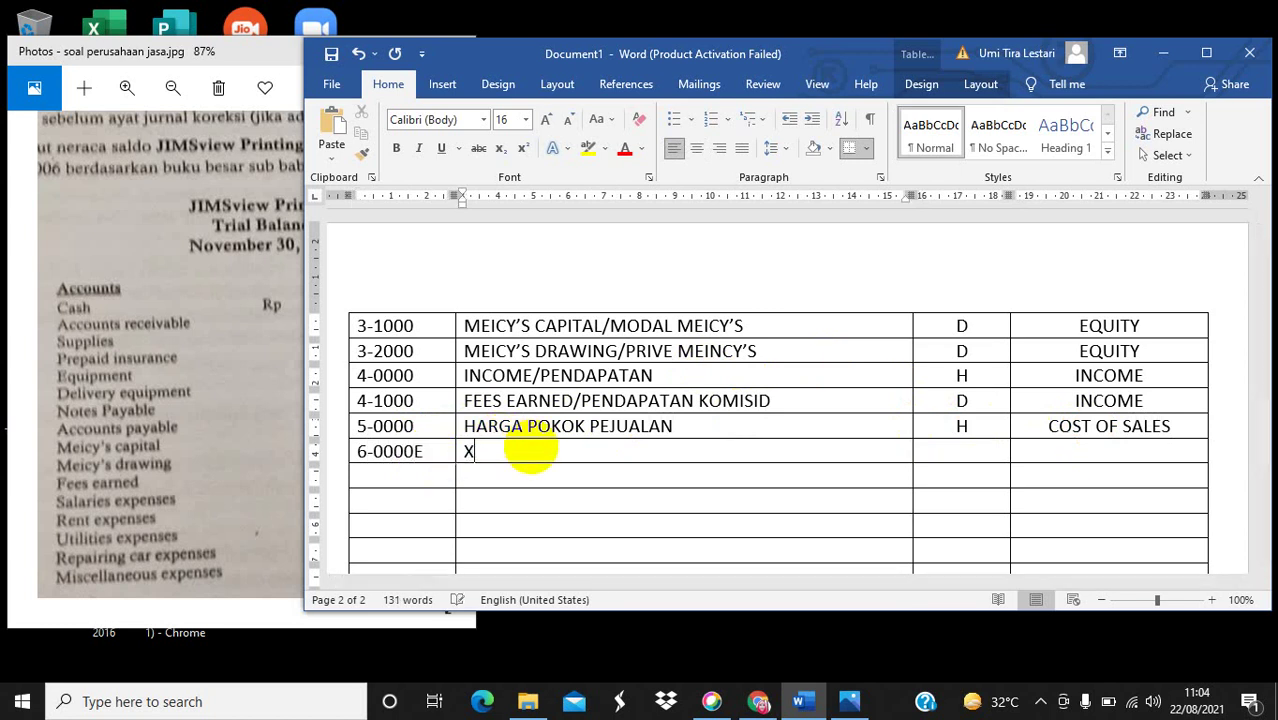
type("PENS")
key("BackSpace")
key("BackSpace")
key("BackSpace")
key("BackSpace")
key("BackSpace")
key("BackSpace")
type("EXPENSE")
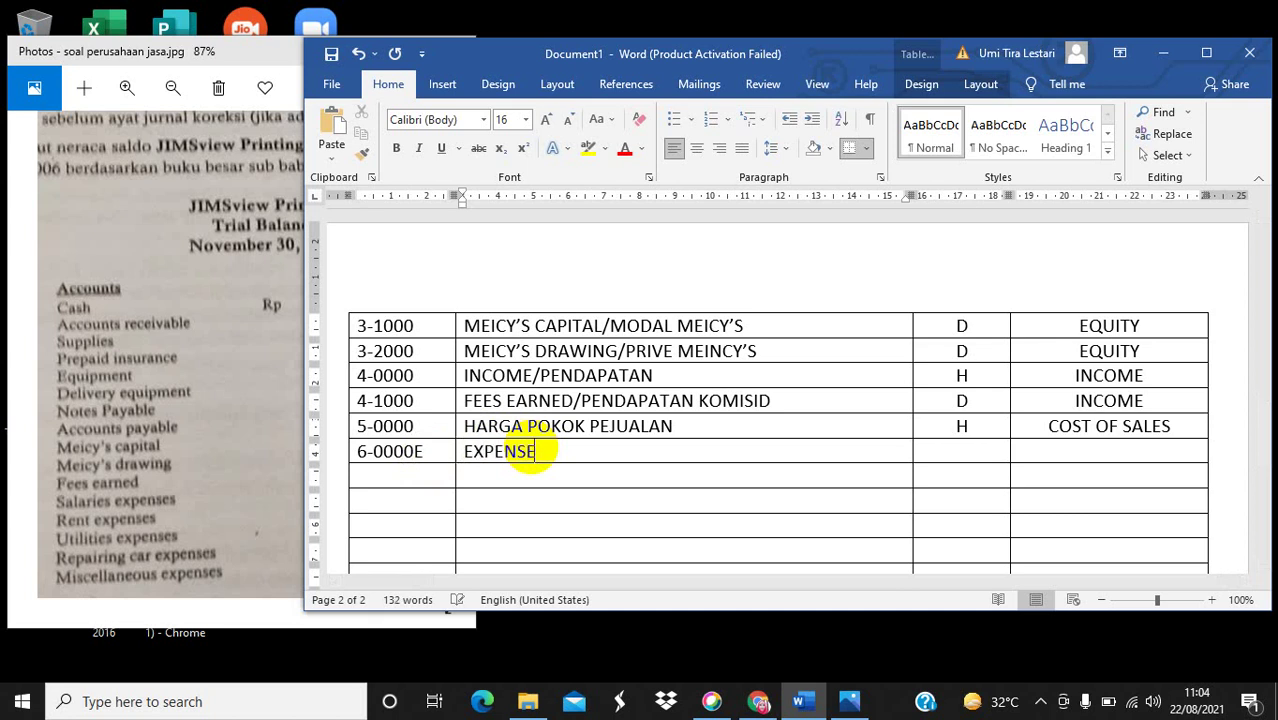
type("S/BEBAN")
Mark the EXPENSES/BEBAN row as H and enter EXPENSES as its account type.
left_click(955, 450)
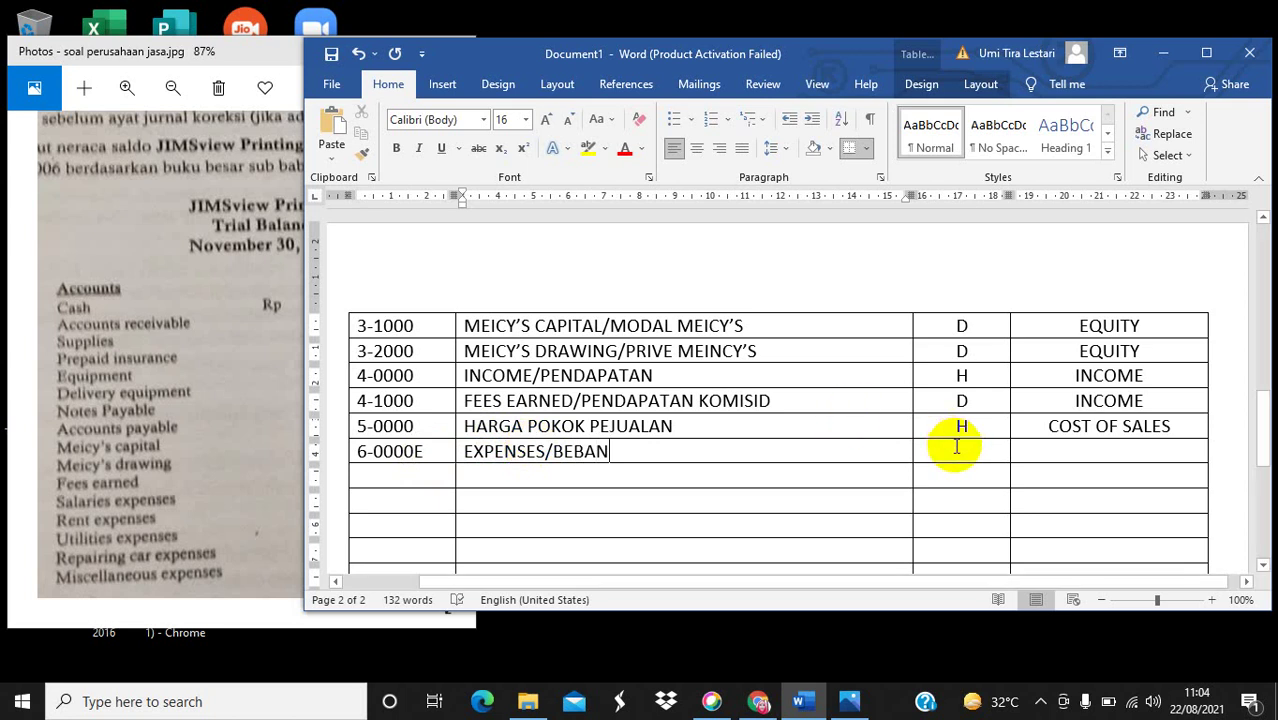
type("H")
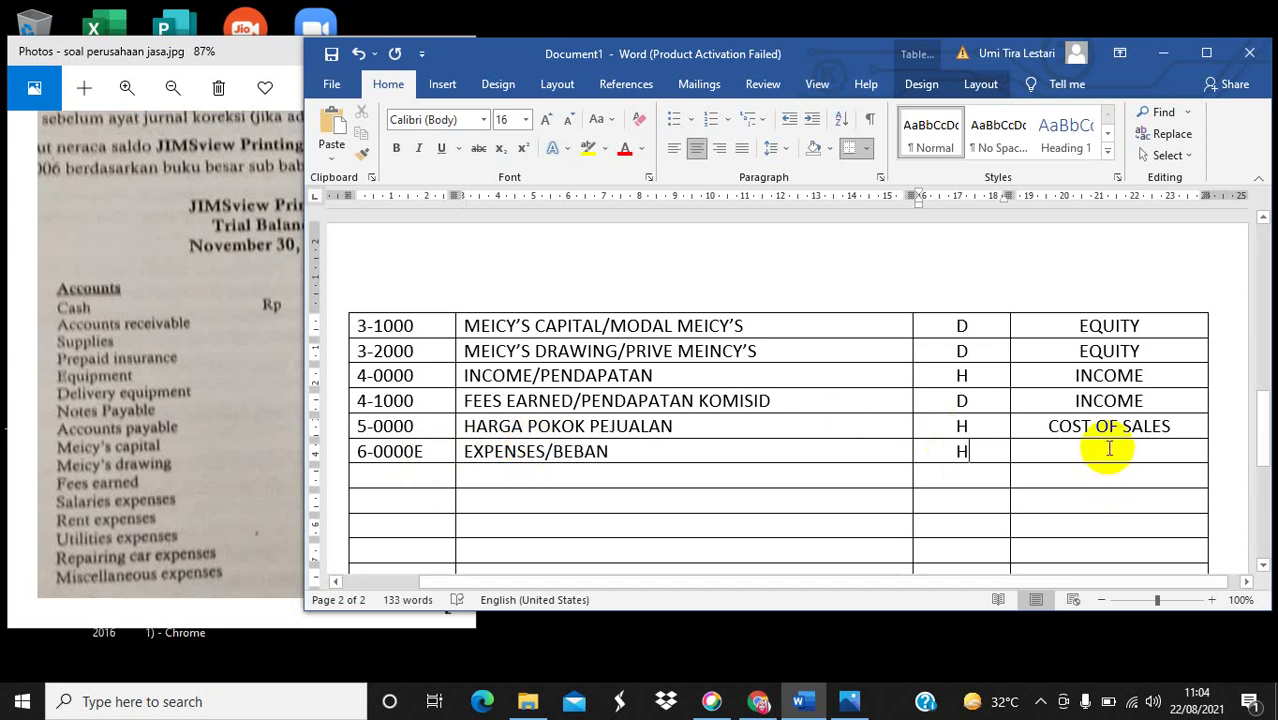
type("E")
left_click(1108, 451)
type("XPENSES")
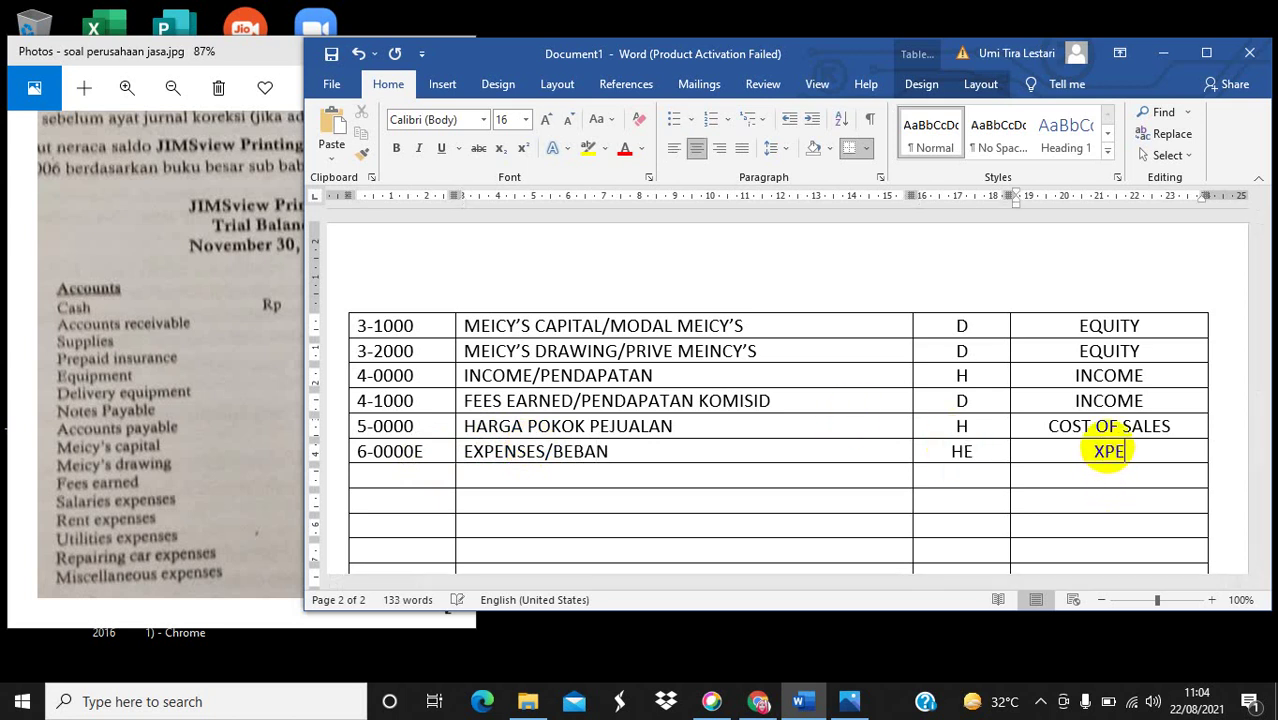
key("BackSpace")
key("BackSpace")
key("BackSpace")
key("BackSpace")
key("BackSpace")
key("BackSpace")
type("XPENSES")
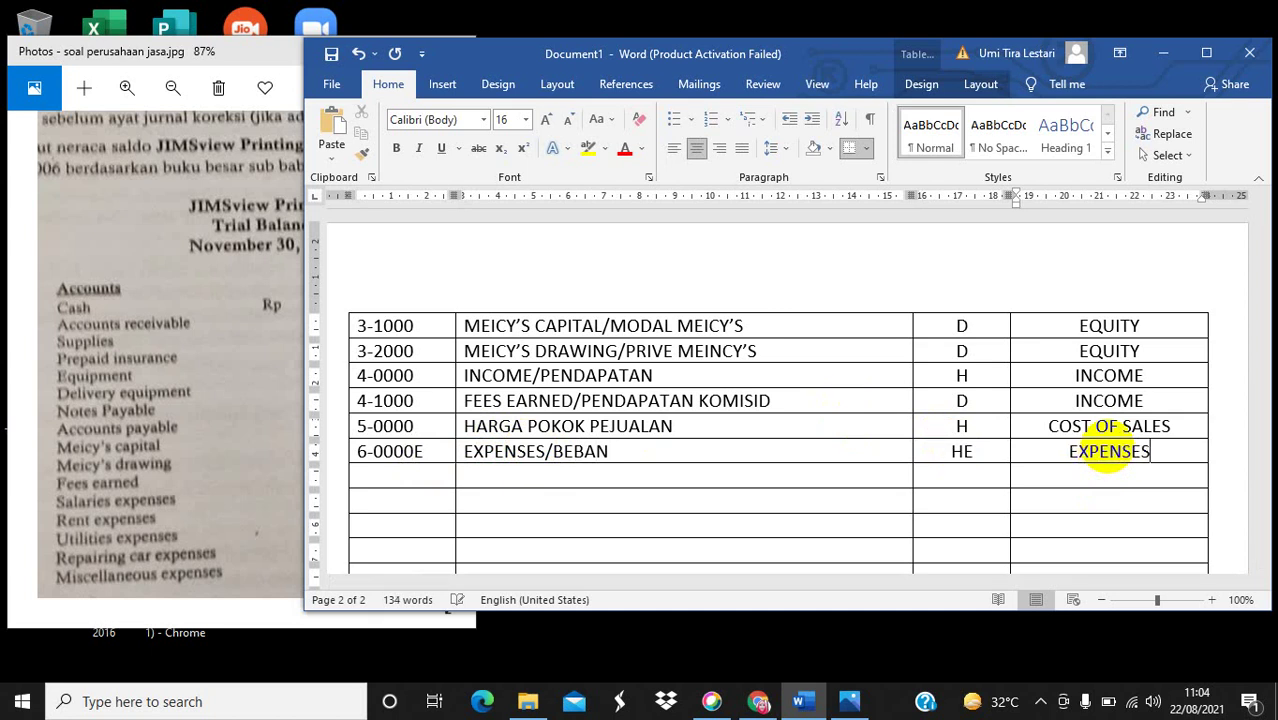
left_click_drag(1157, 453, 1061, 463)
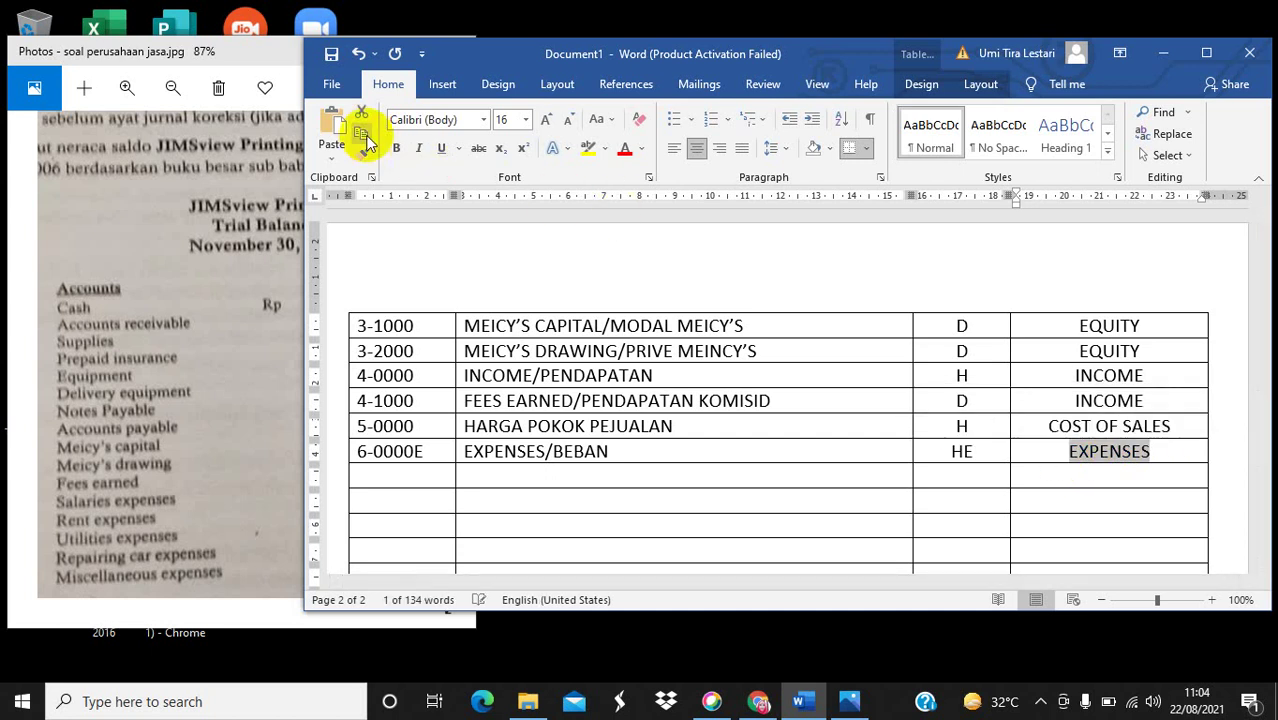
Add account 6-1000 in the row below EXPENSES/BEBAN and name it BEBAN USAHA.
left_click(395, 478)
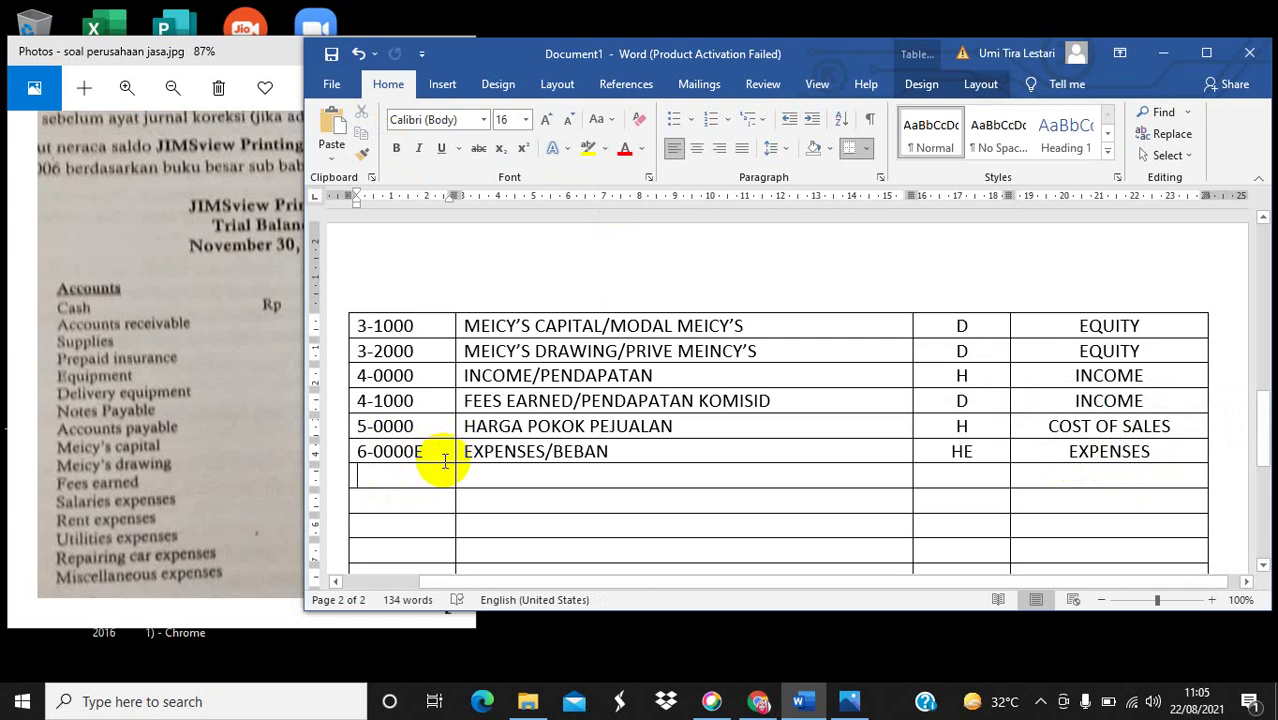
type("6-1000")
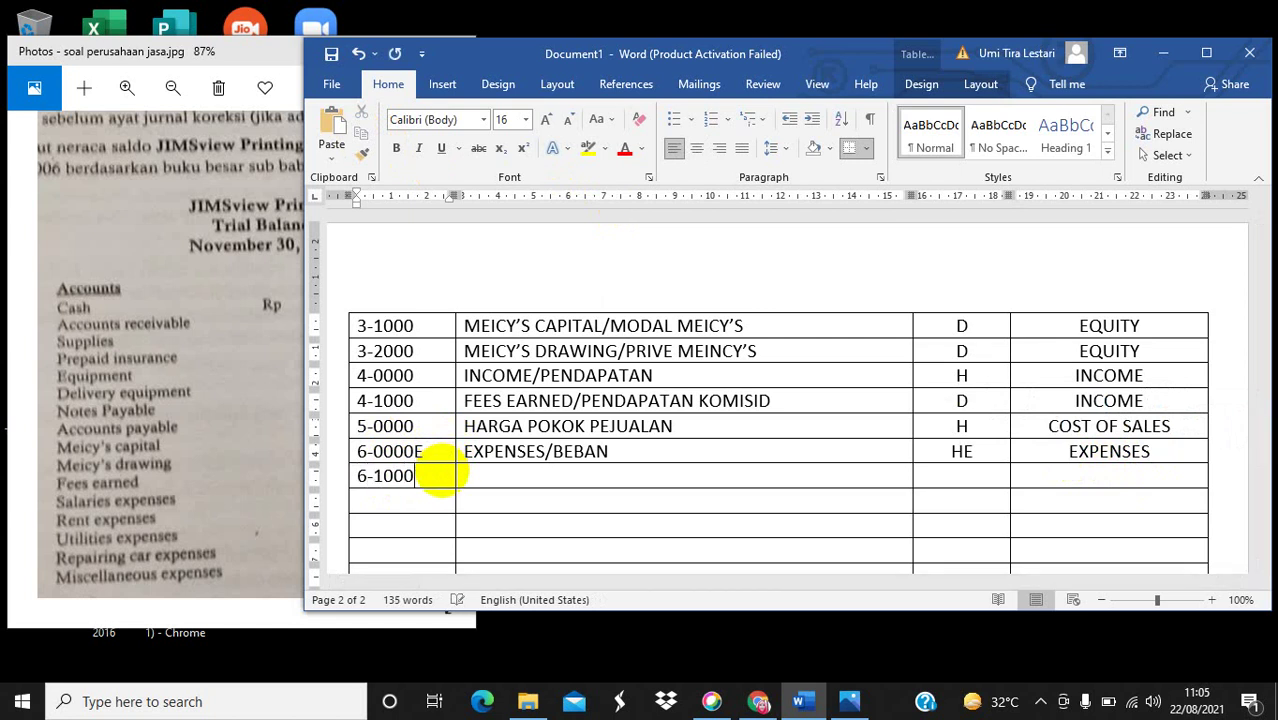
left_click(505, 479)
type("EEB")
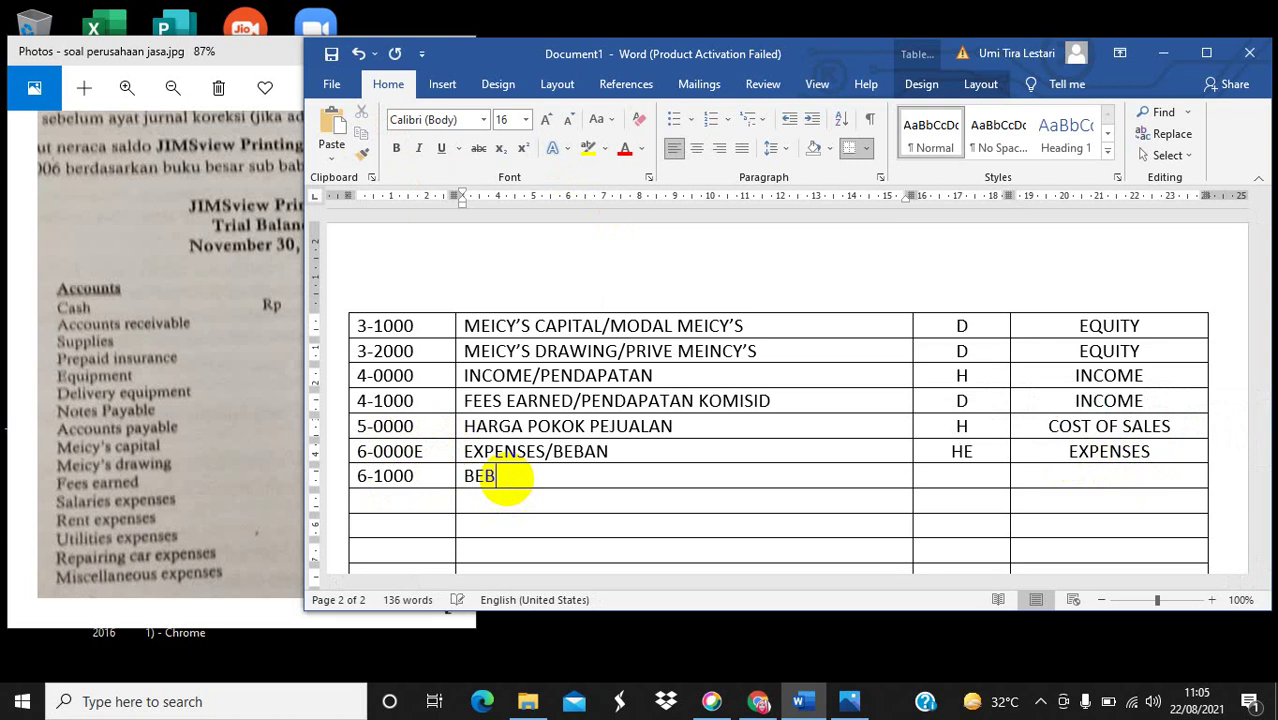
type("AN USA")
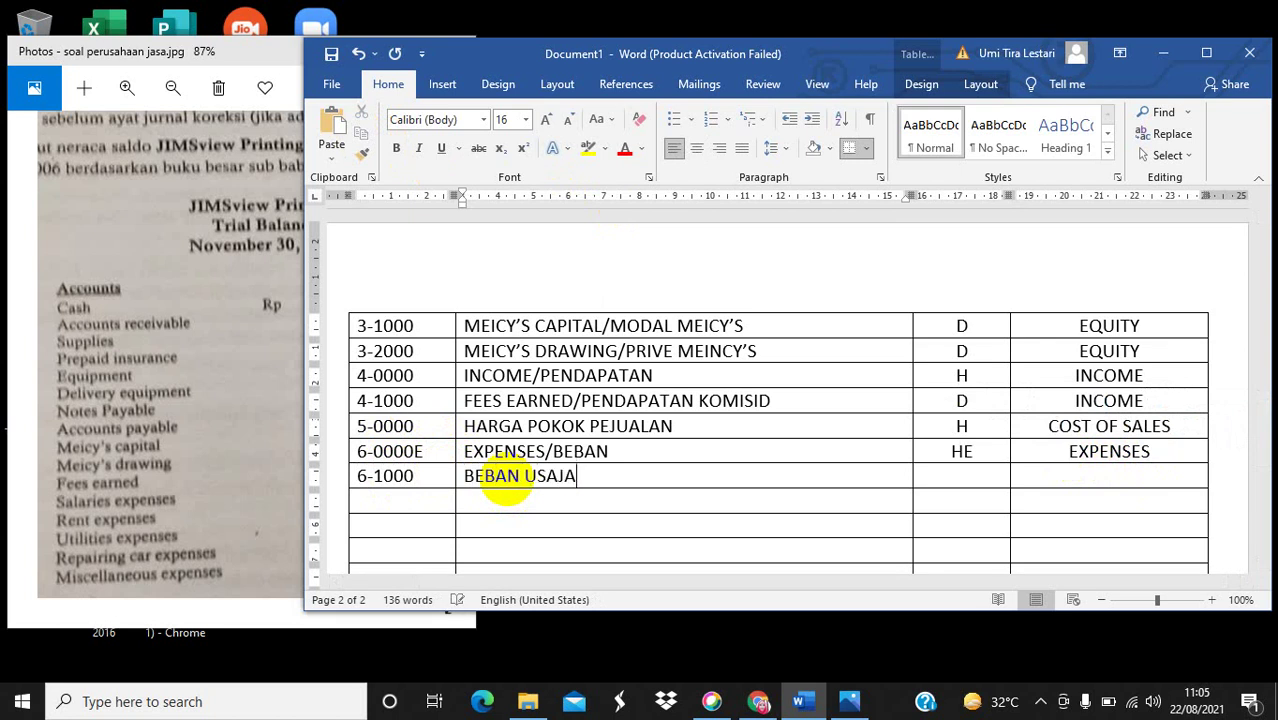
type("HA")
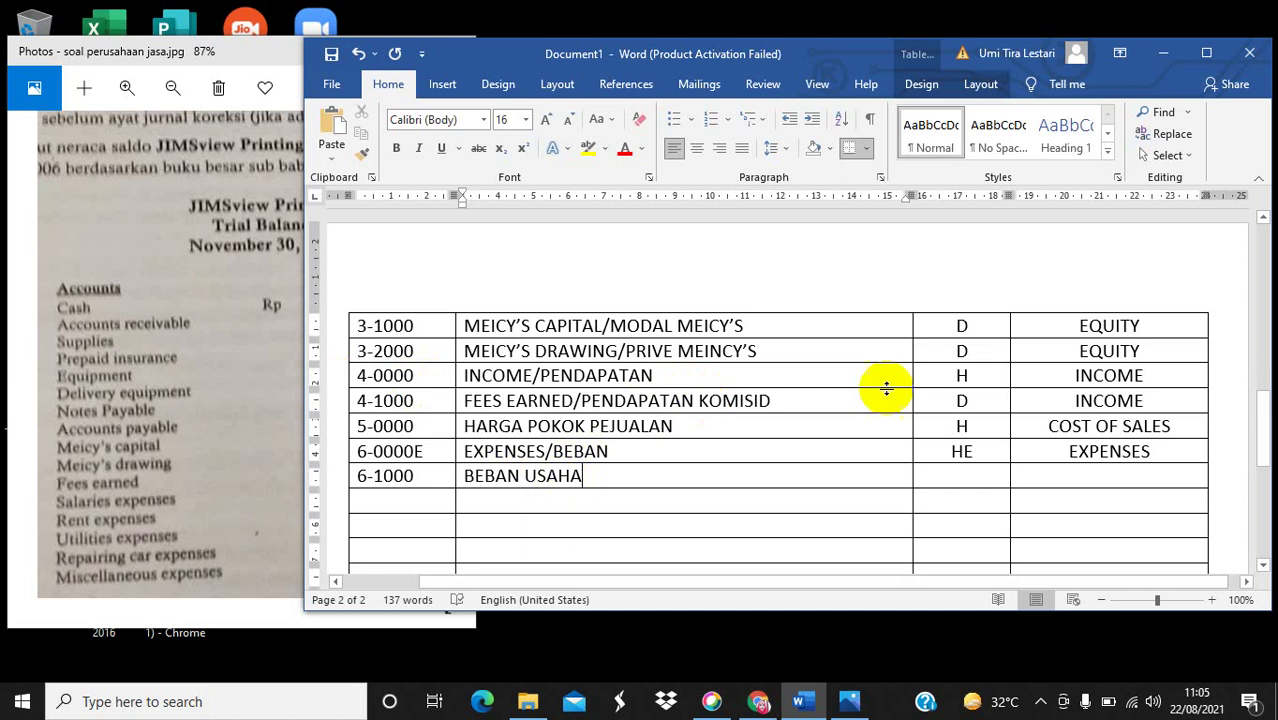
Remove the stray E from the EXPENSES/BEBAN row's header mark and mark the 6-1000 row as H.
left_click(988, 448)
key("BackSpace")
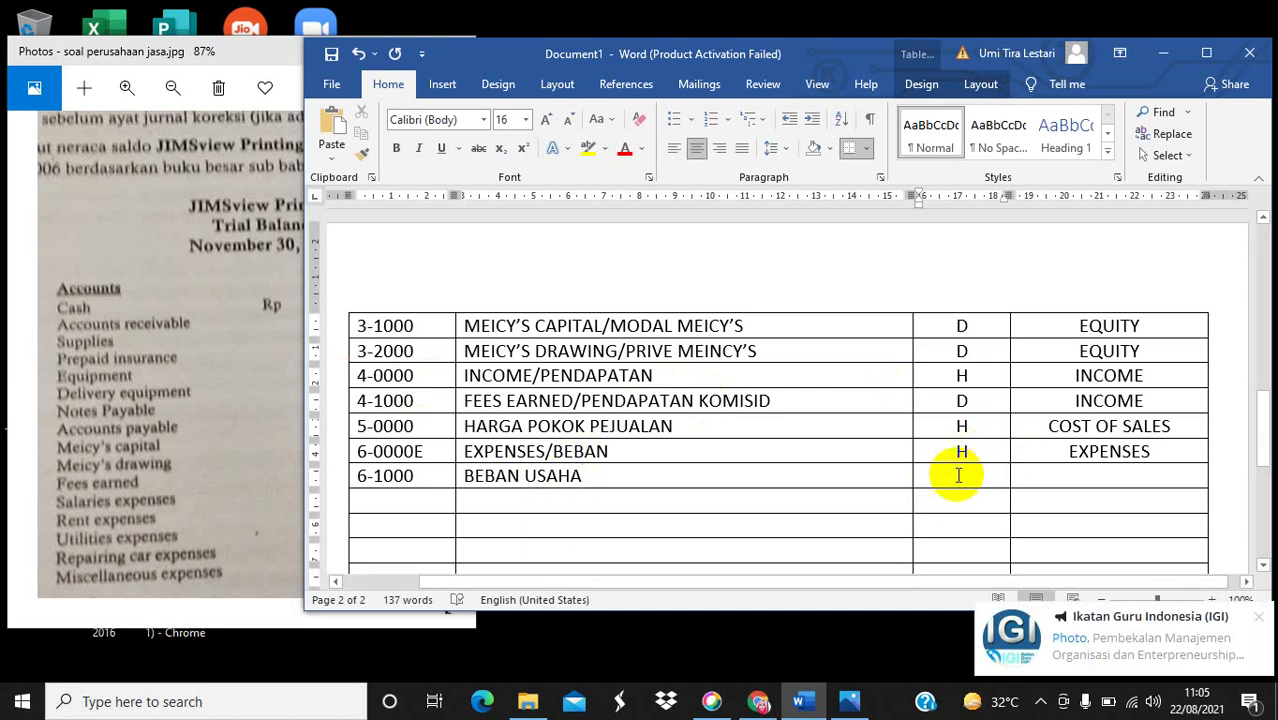
left_click(957, 475)
type("H")
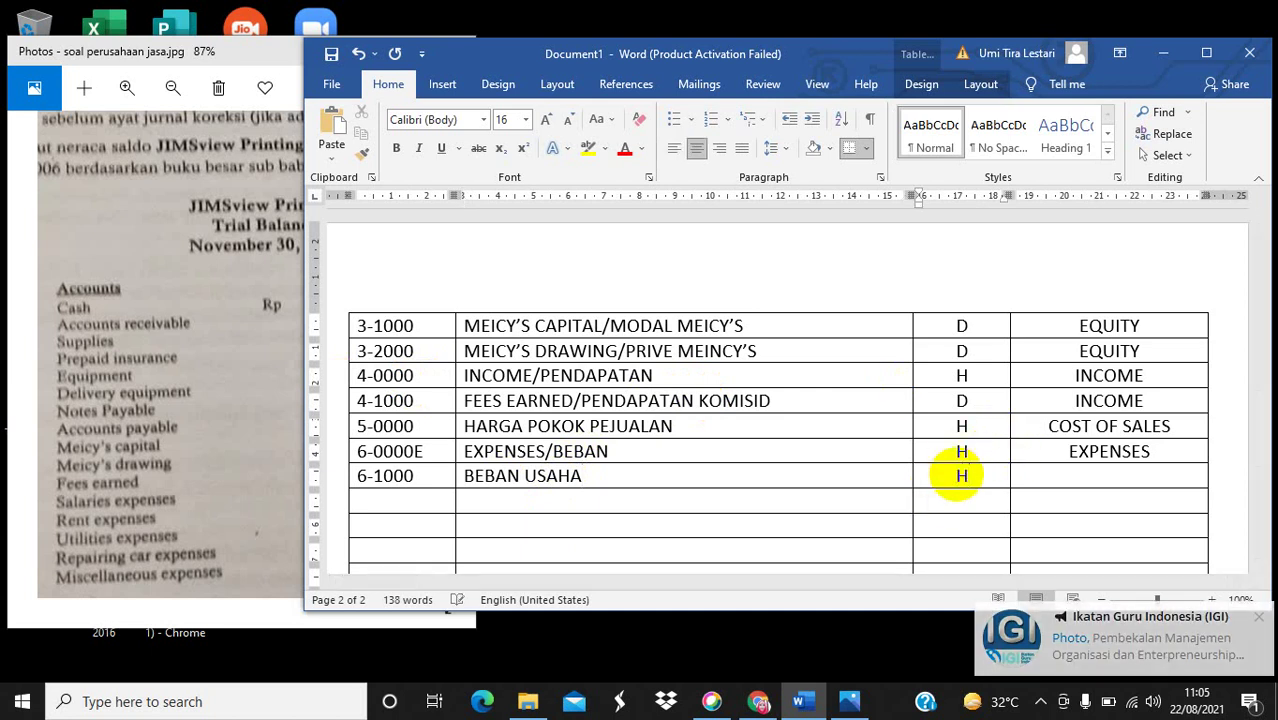
Enter account number 6-1001 in the row below 6-1000.
left_click(433, 501)
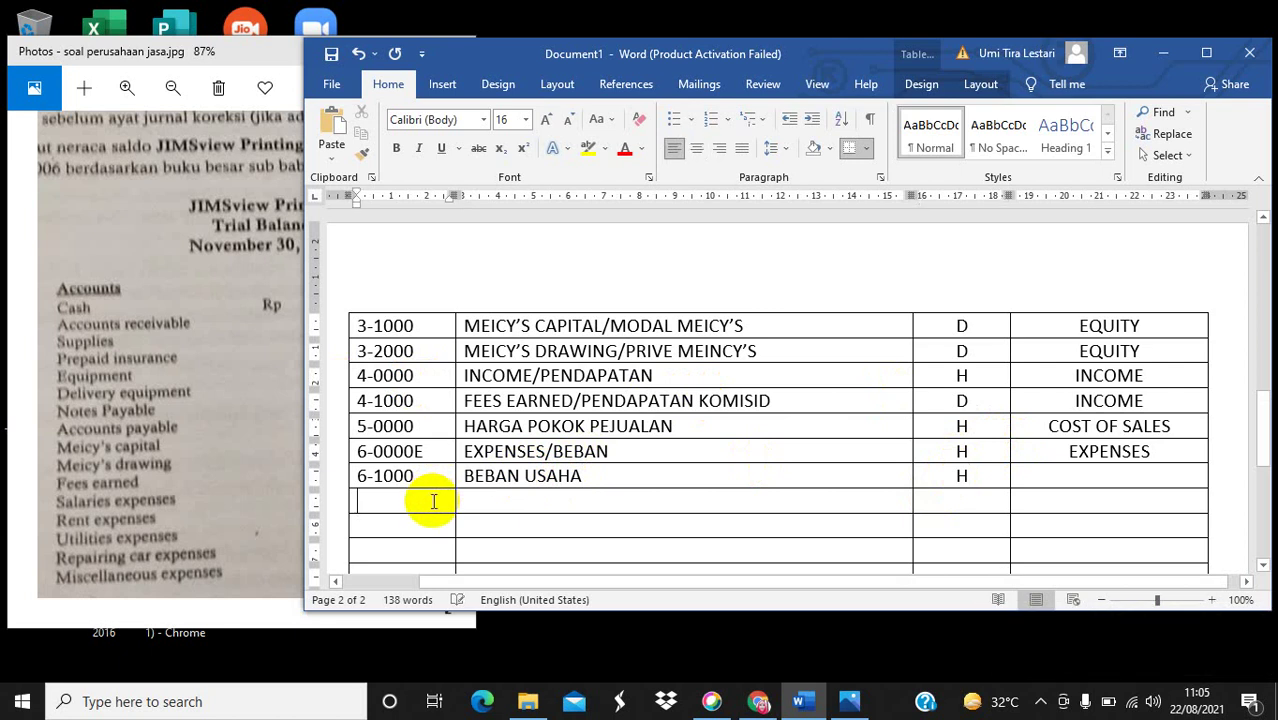
type("6-")
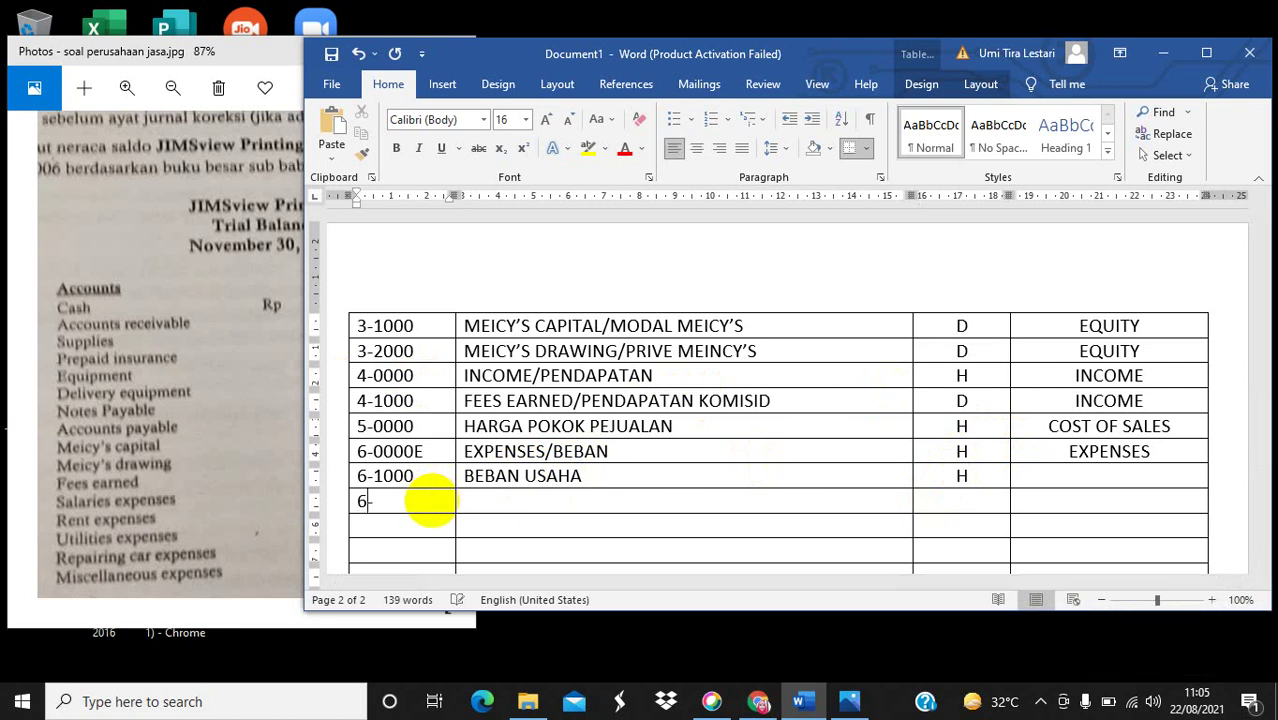
type("1001")
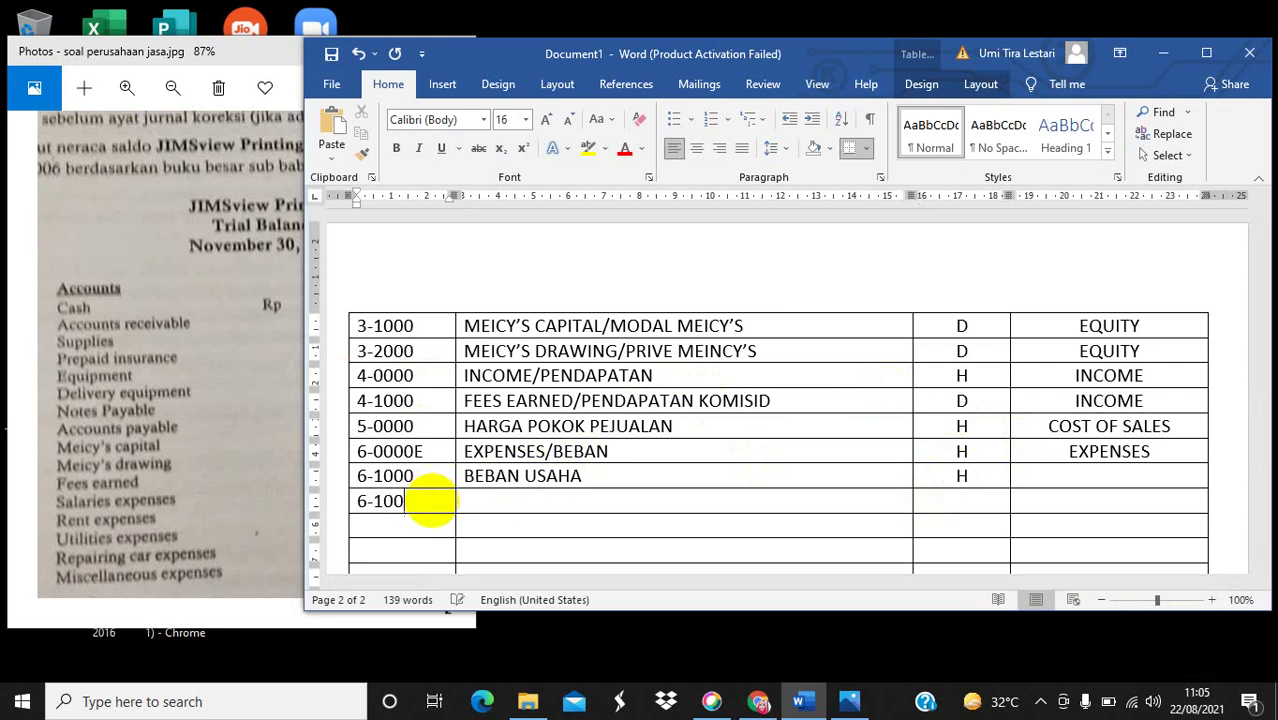
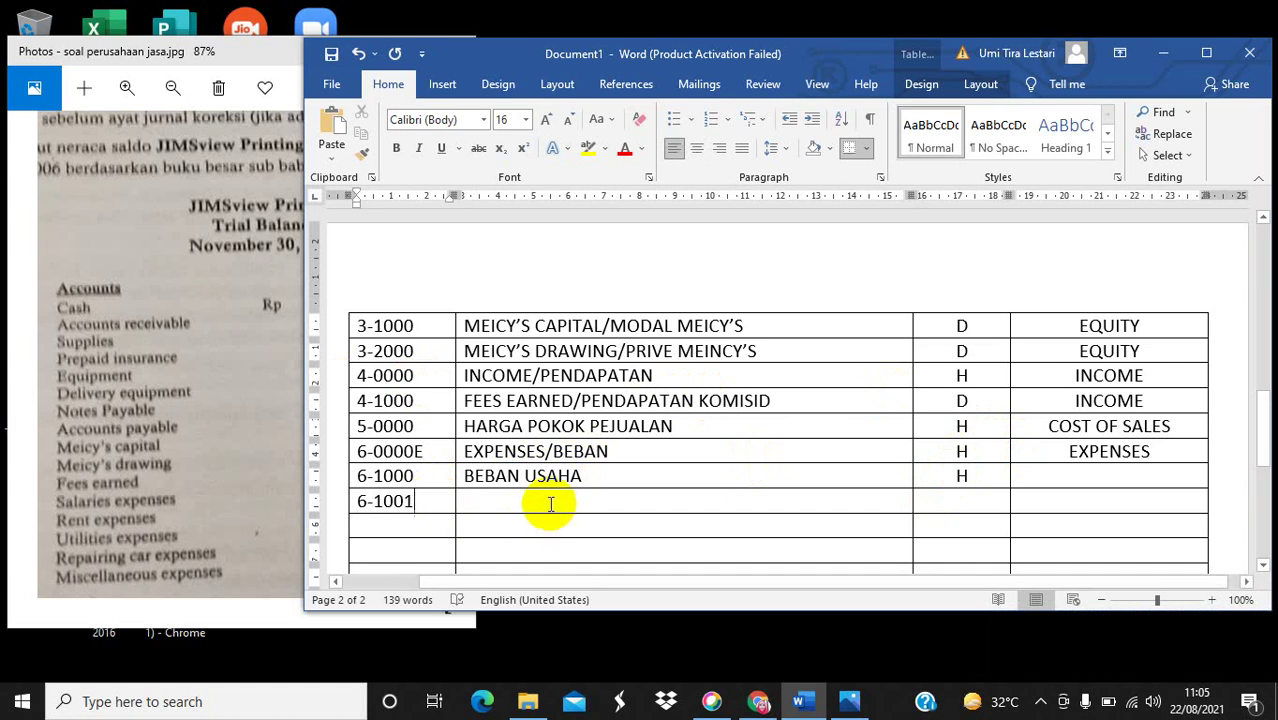
left_click(550, 503)
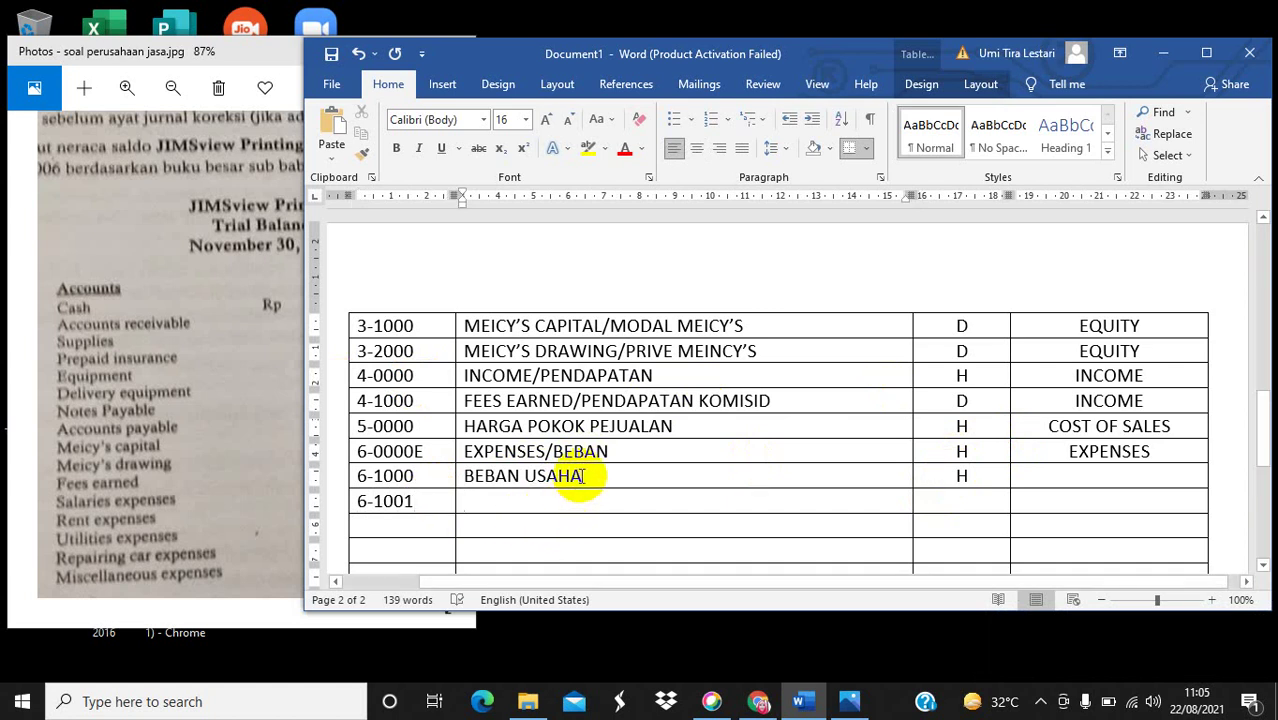
Insert OPERATING EXPENSES/ in front of BEBAN USAHA in the 6-1000 account name.
left_click_drag(585, 473, 457, 478)
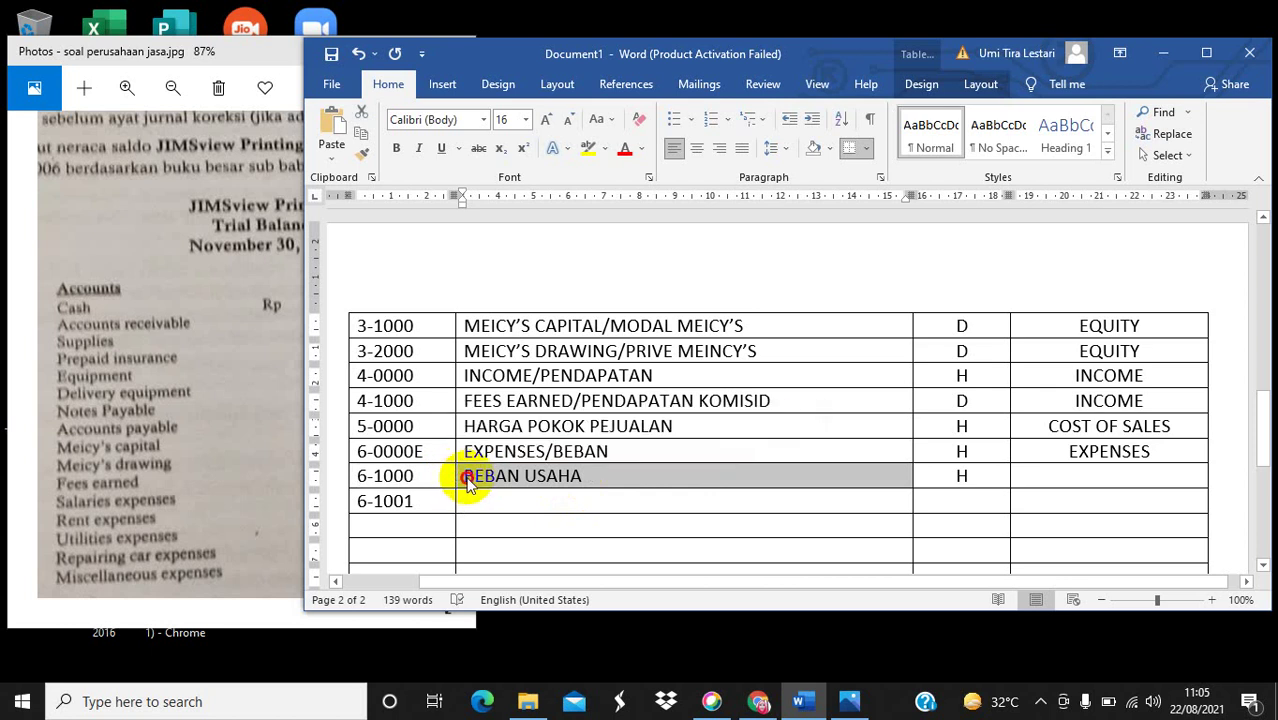
left_click(463, 477)
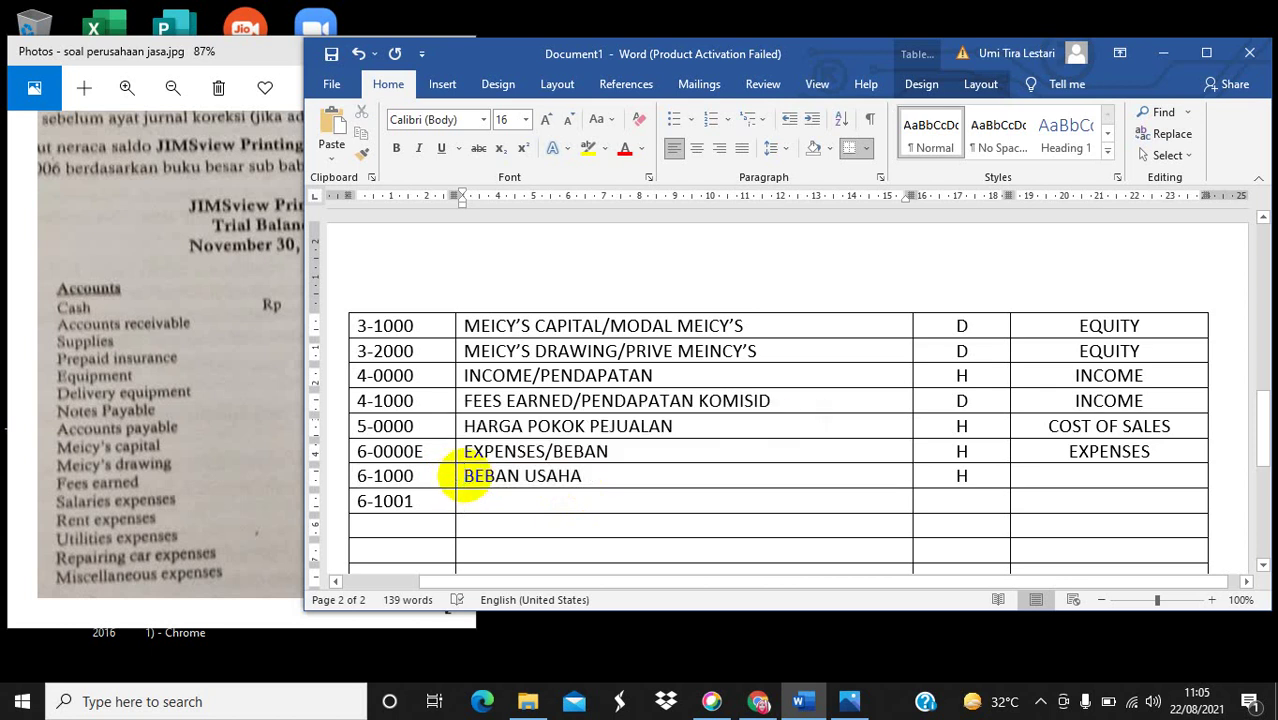
type("OPERATING")
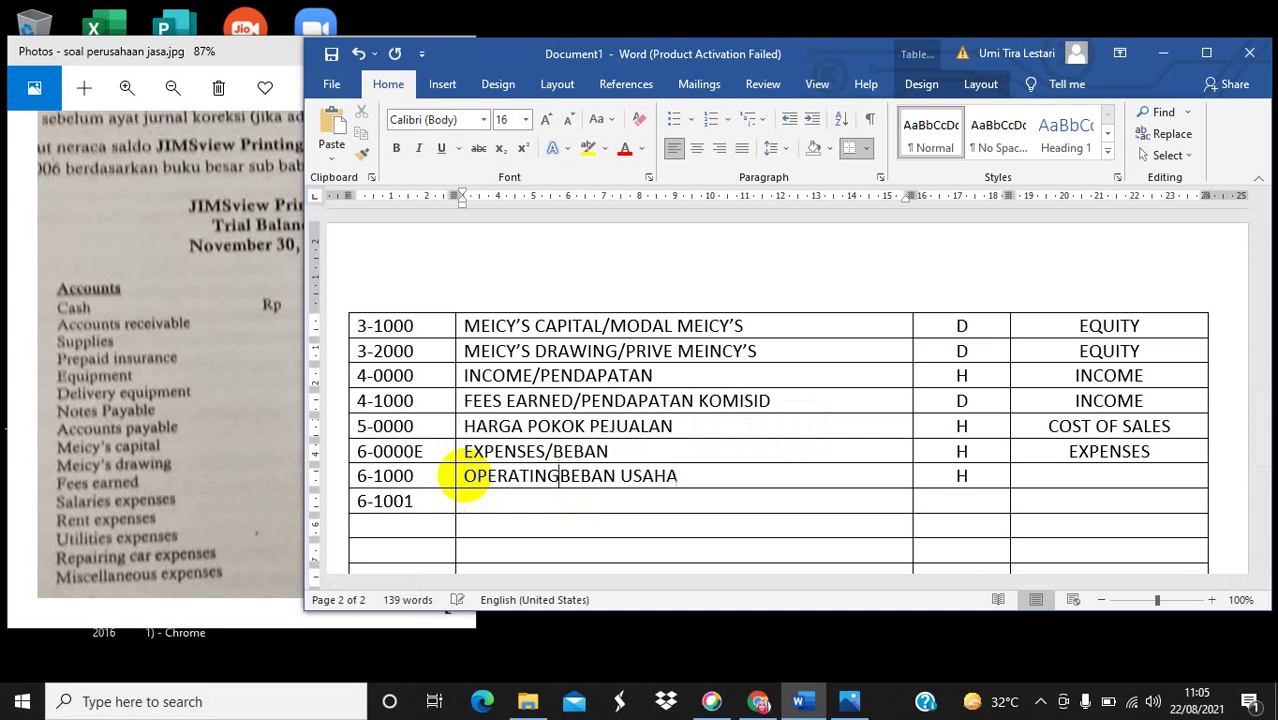
type(" EXPENS")
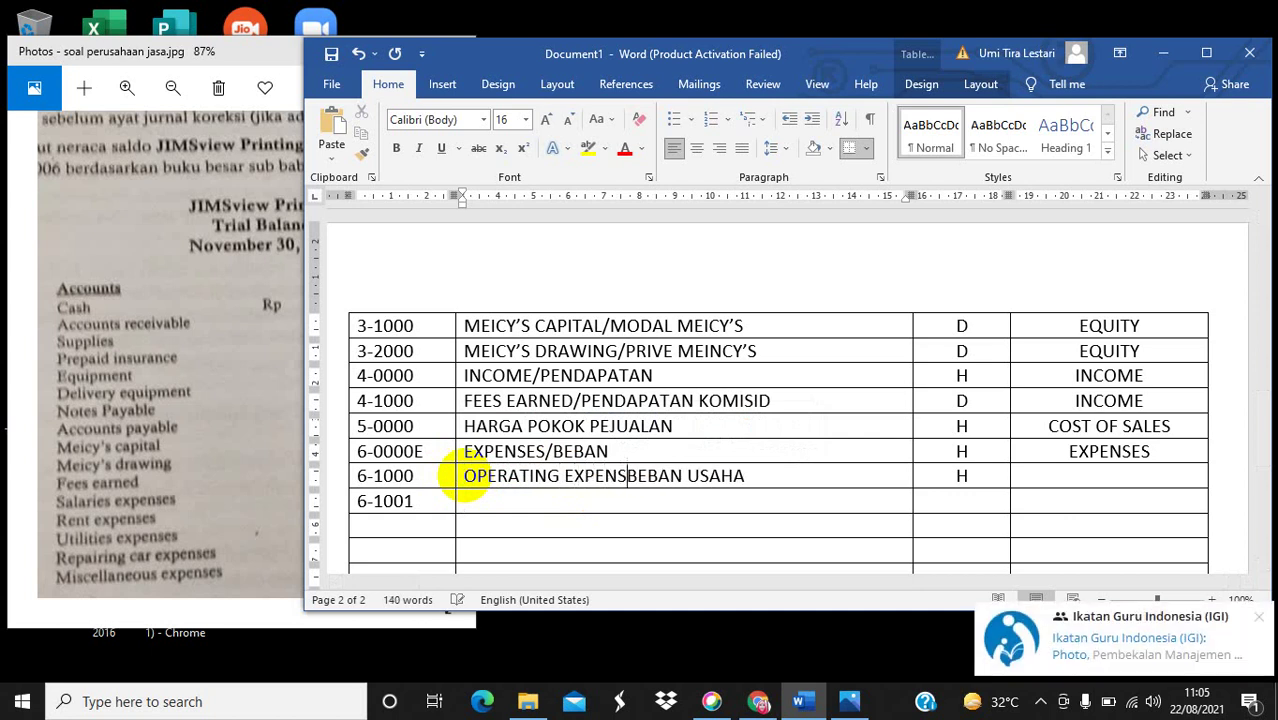
type("ES/")
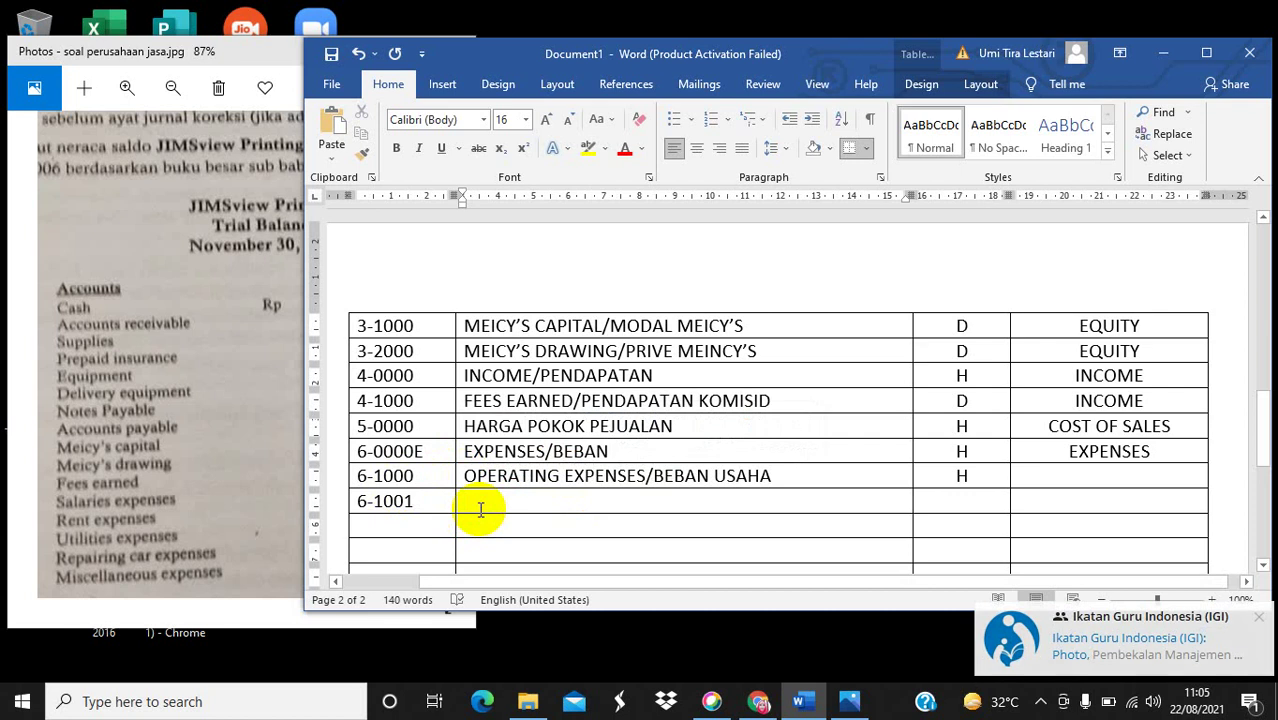
Name account 6-1001 SALARIES EXPENSES/BEBAN GAJI and mark its row as D.
left_click(480, 509)
type("SALA")
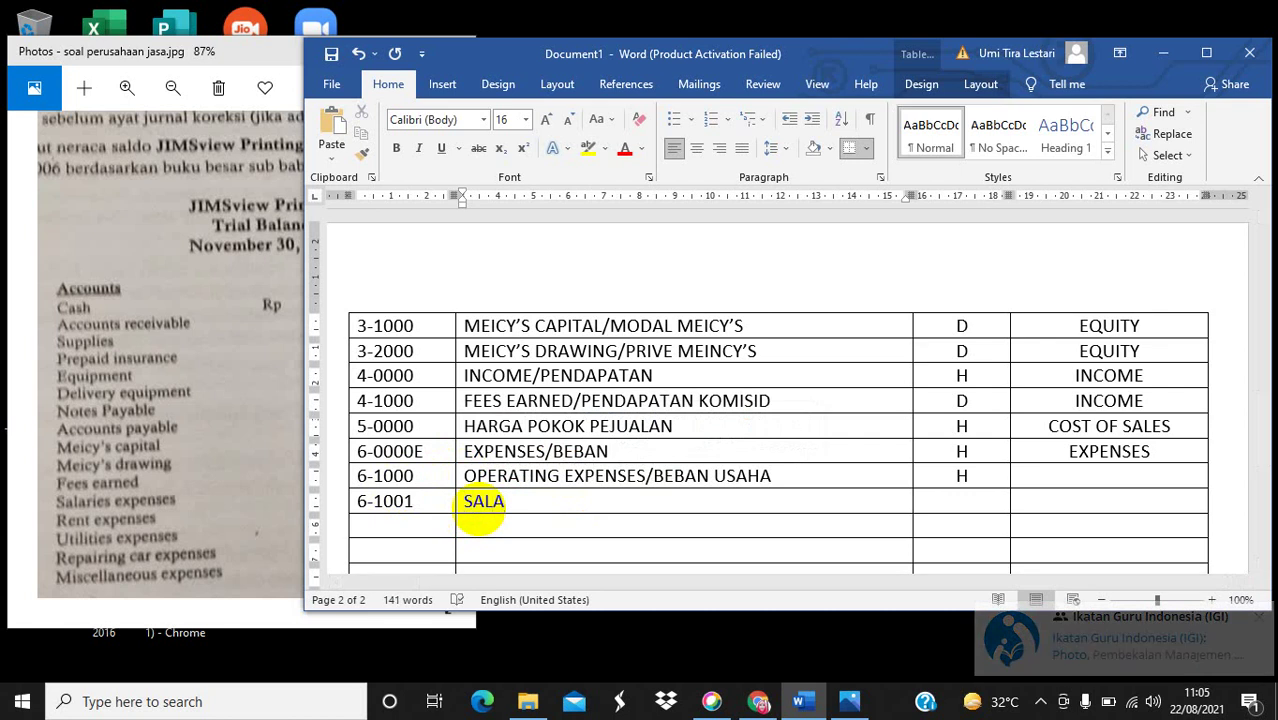
type("RIES EXP")
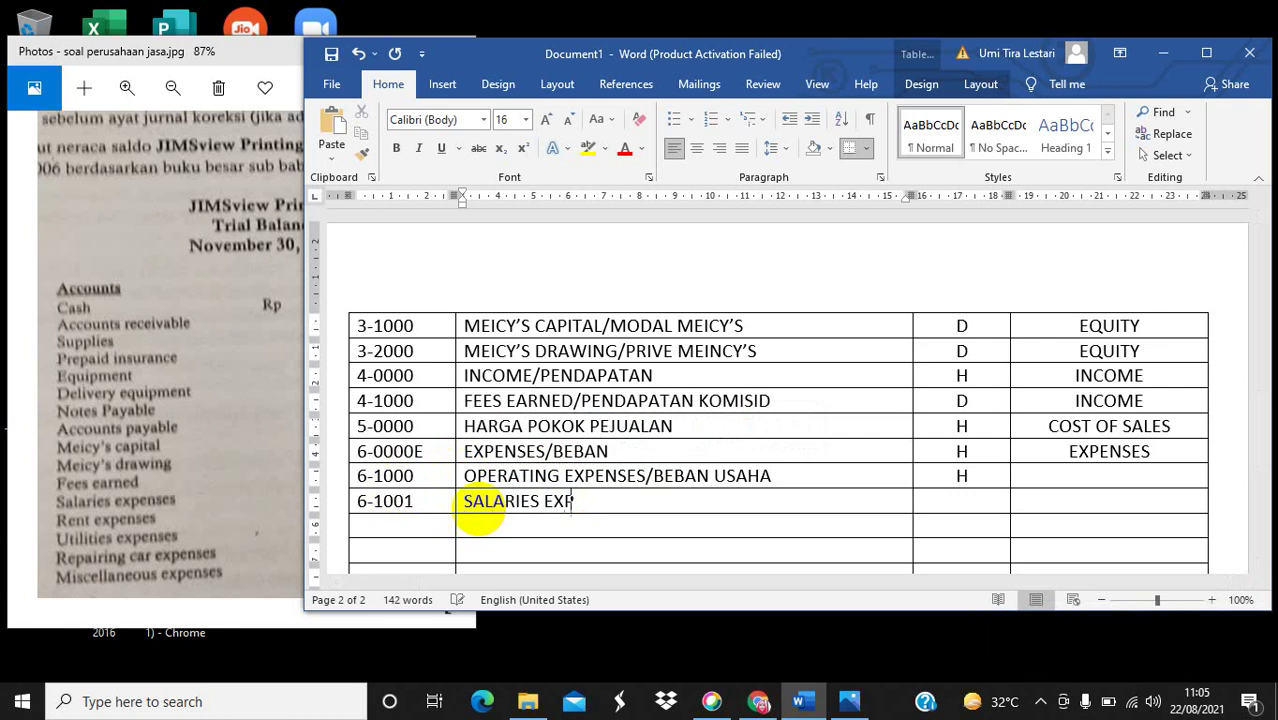
type("ENSES/BEBAN GAJI")
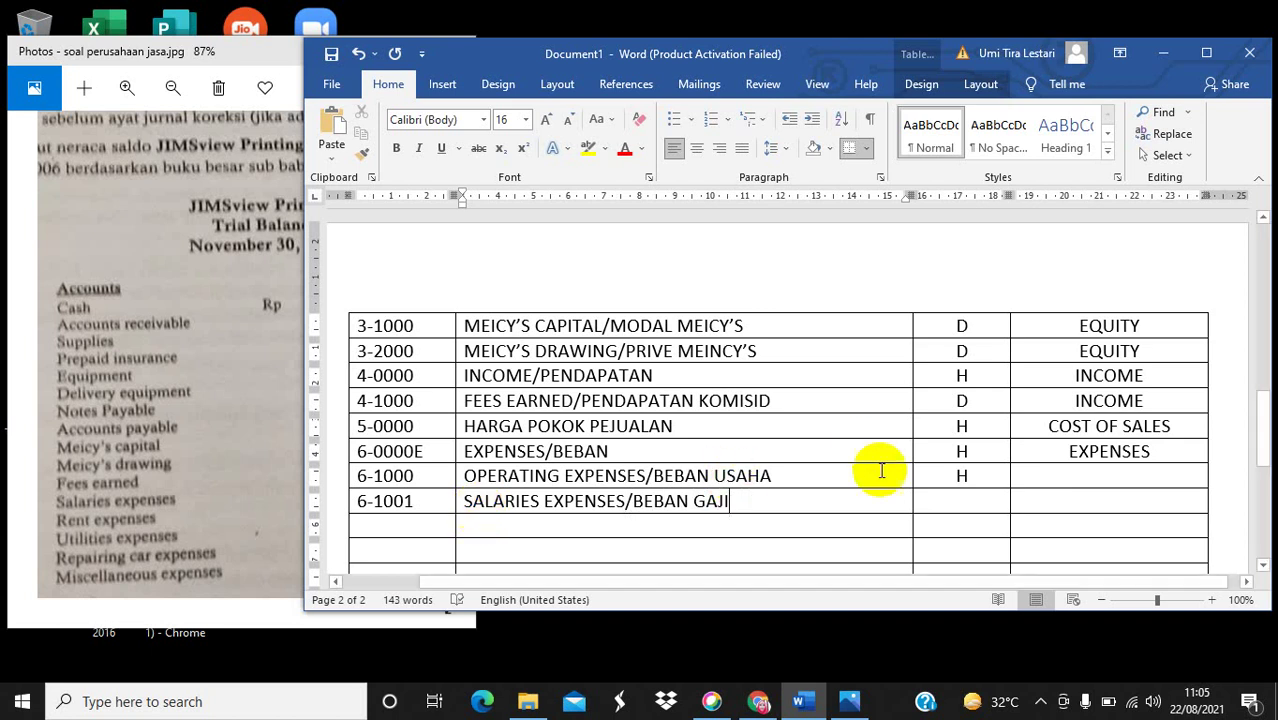
left_click(950, 500)
type("D")
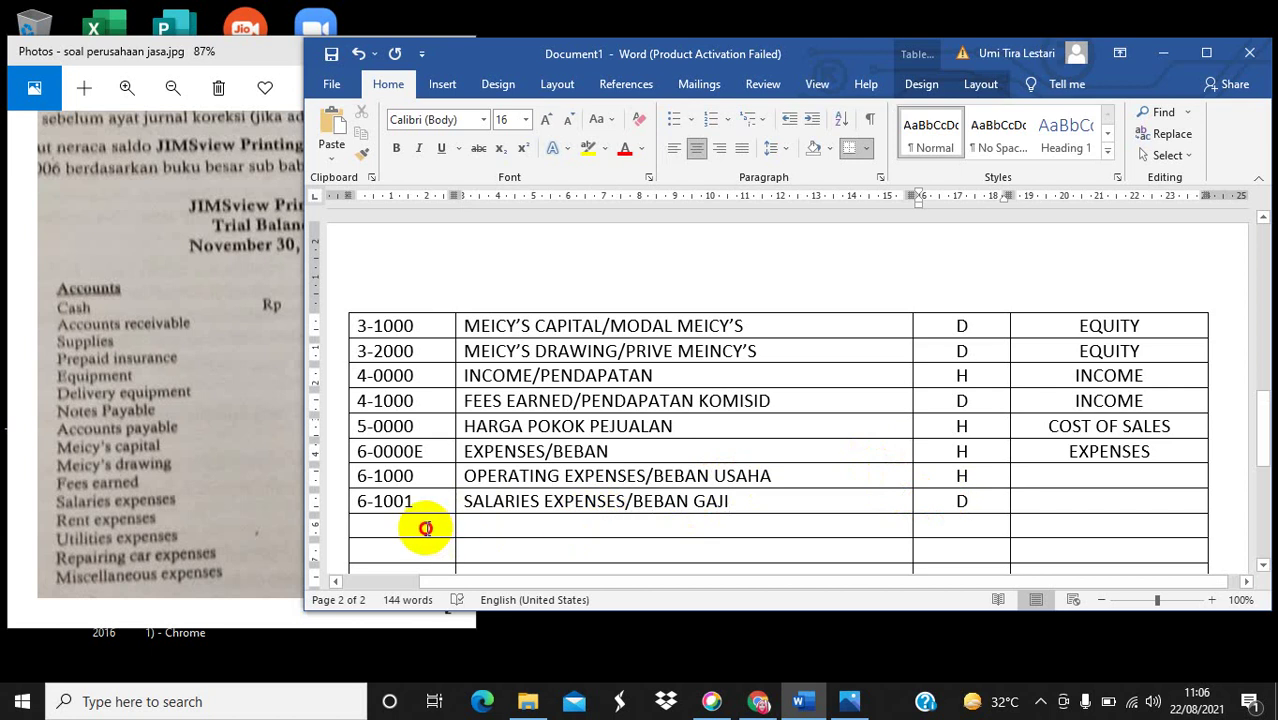
Add account 6-1002 named RENT EXPENSES/BEBAN SEWA in the row below 6-1001.
left_click(427, 528)
type("6")
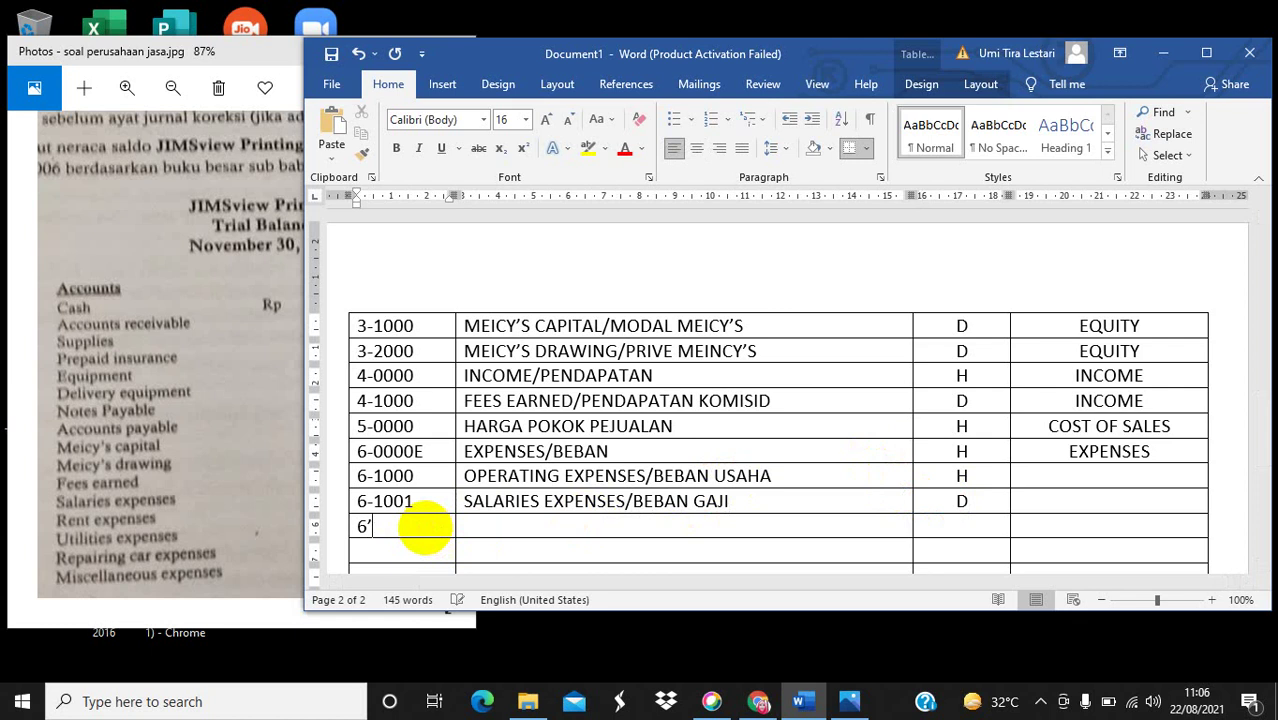
type("-1002")
left_click(522, 528)
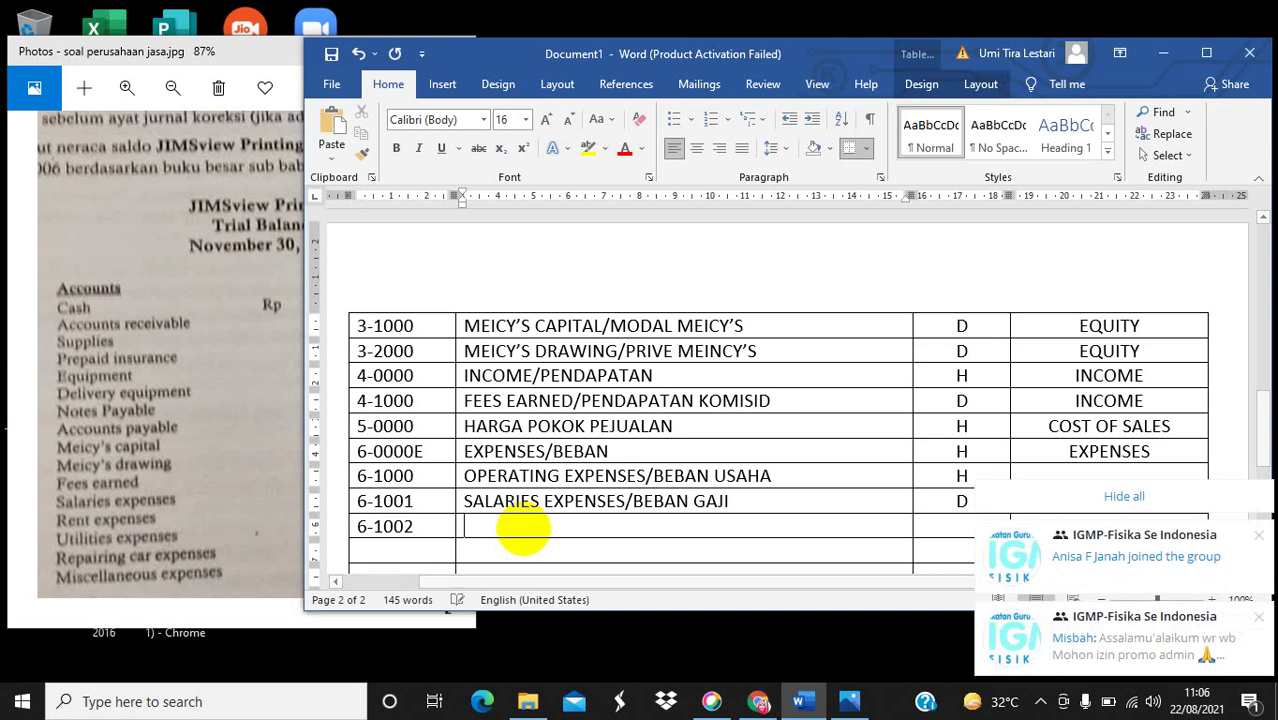
type("RENT E")
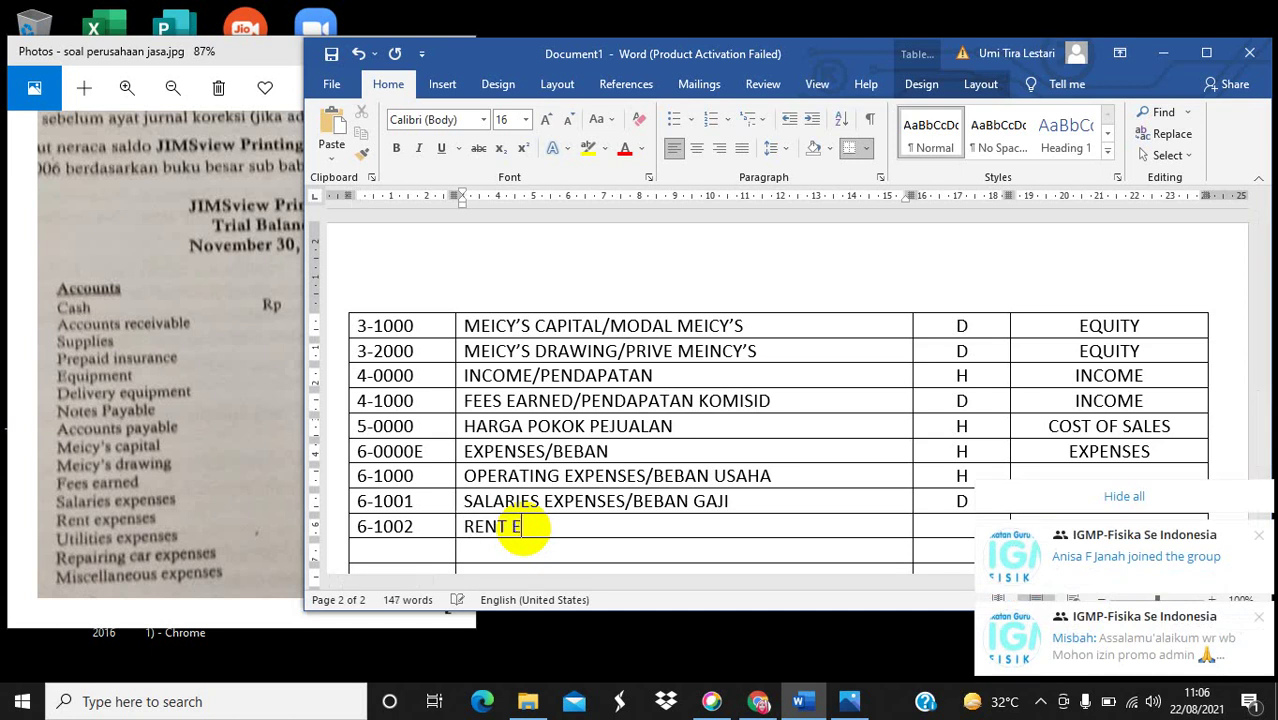
type("XPENSES")
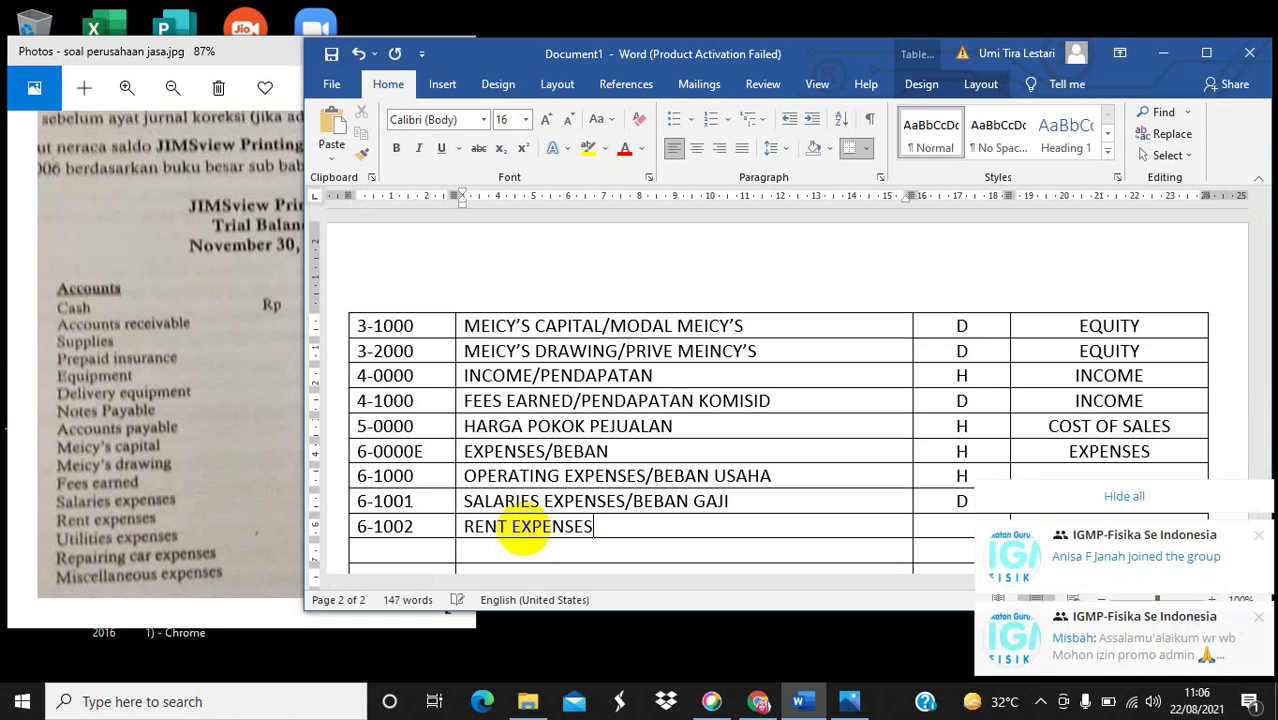
type("/BEBAN")
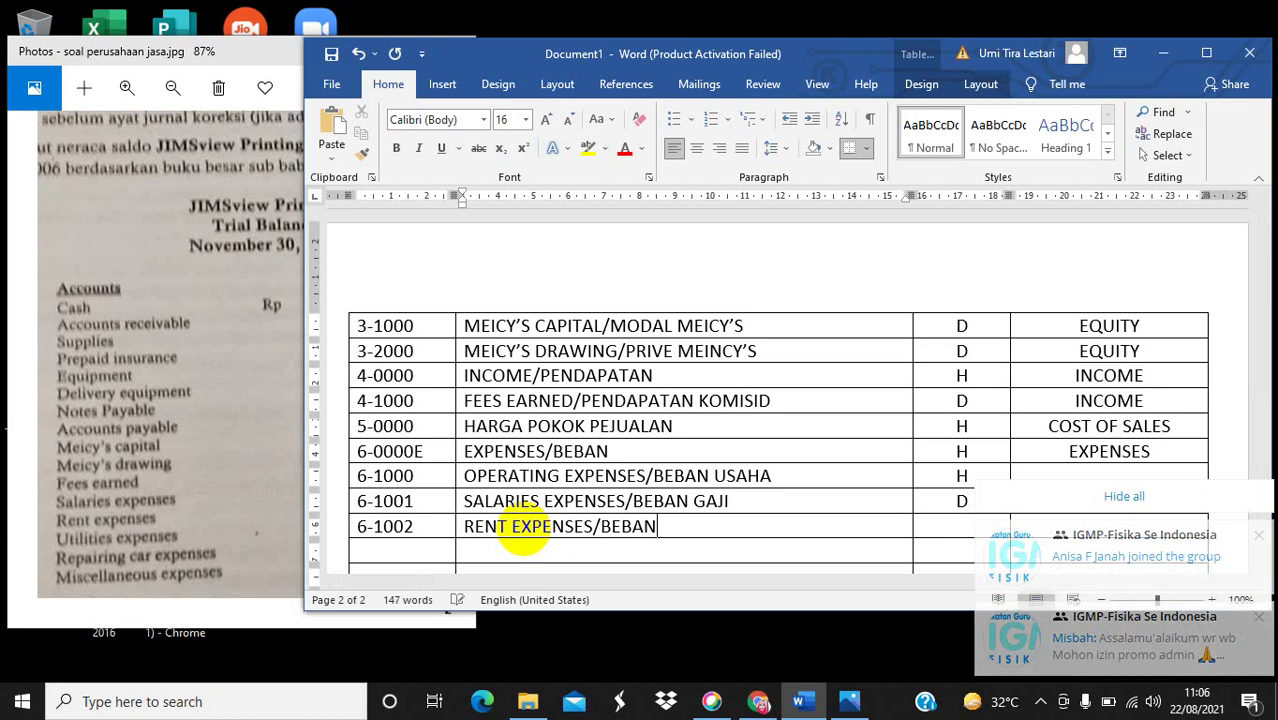
type(" SEWA")
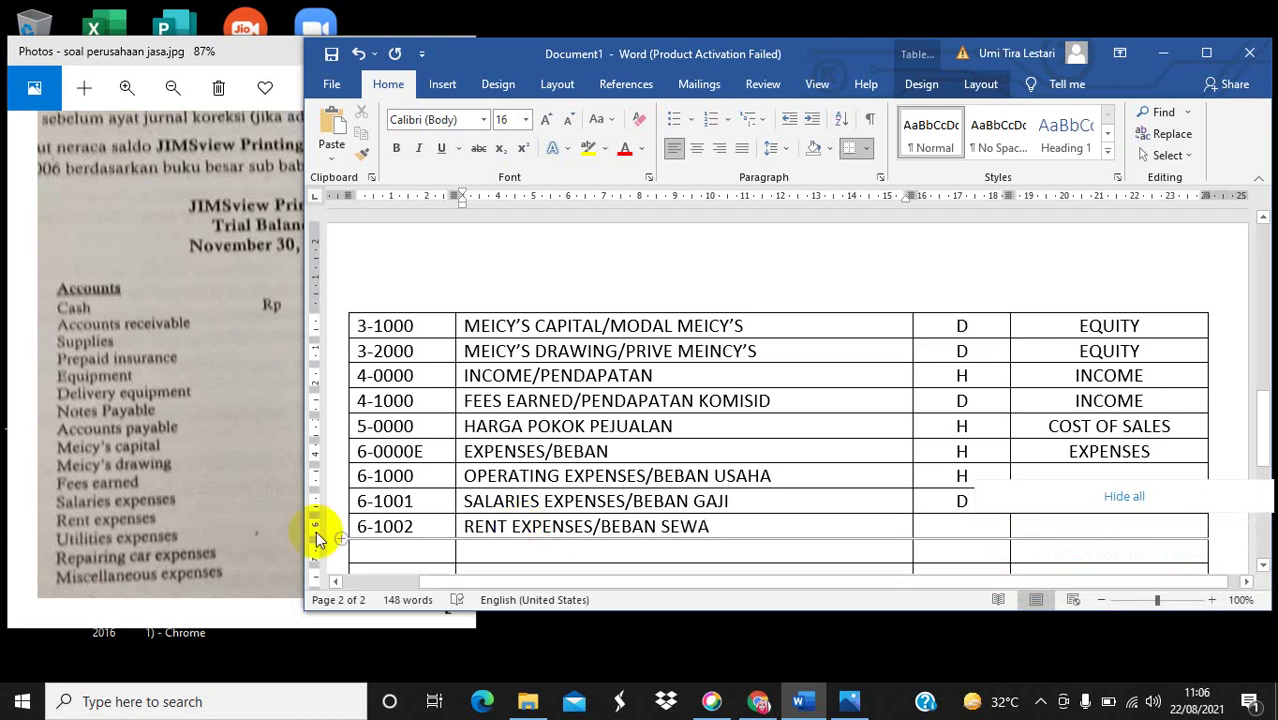
Paste EXPENSES as the account type for 6-1000 and 6-1001, and copy the 6-1001 row's D and EXPENSES cells.
left_click(1111, 474)
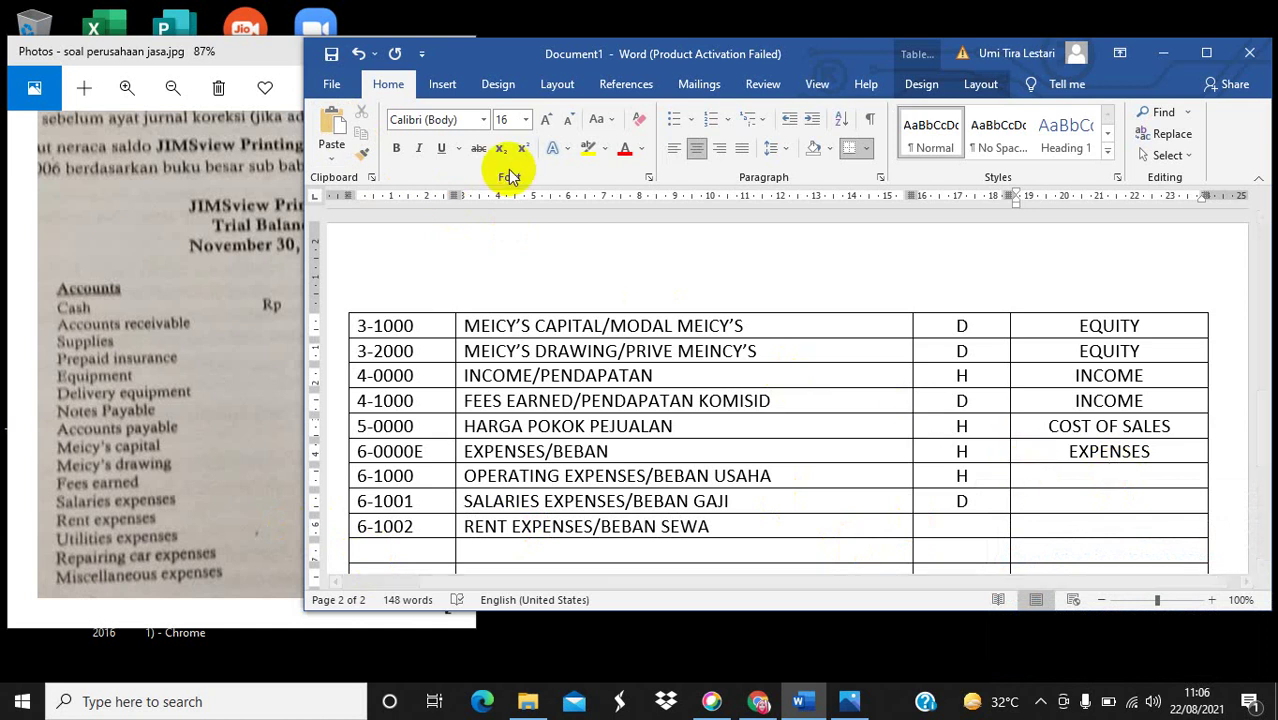
left_click(334, 120)
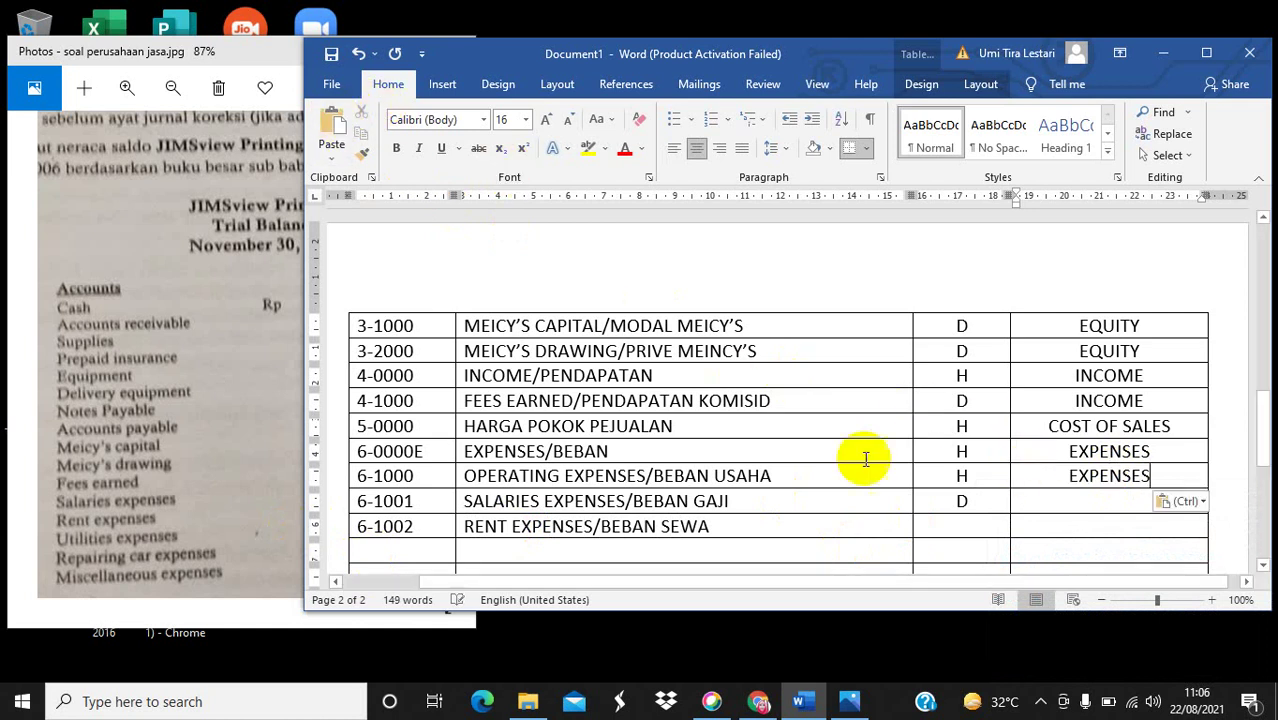
left_click(1055, 502)
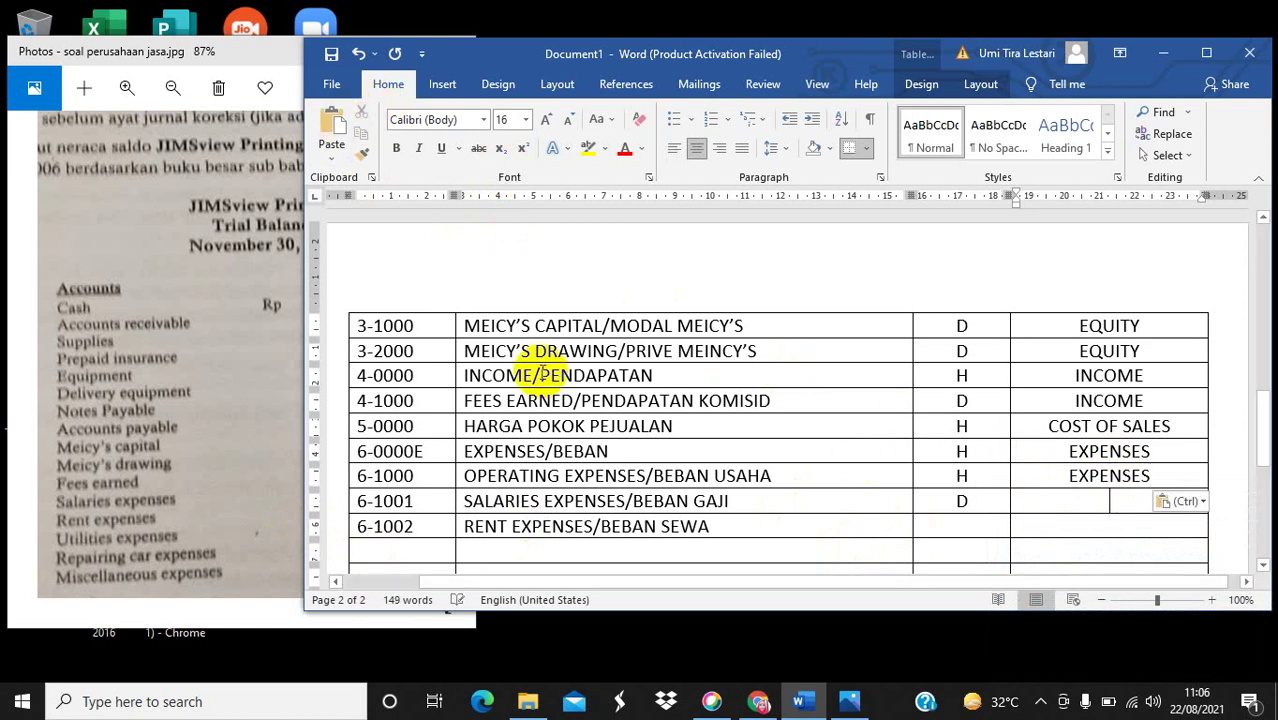
left_click(334, 122)
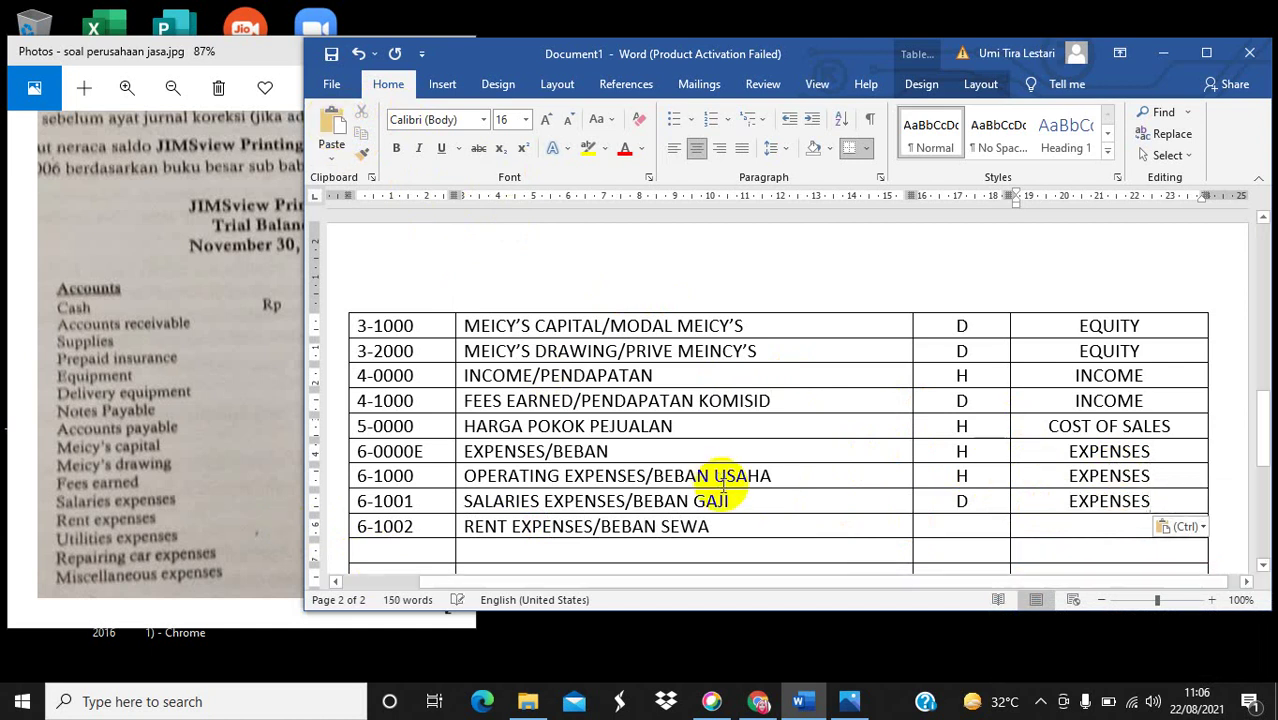
left_click_drag(944, 502, 1029, 508)
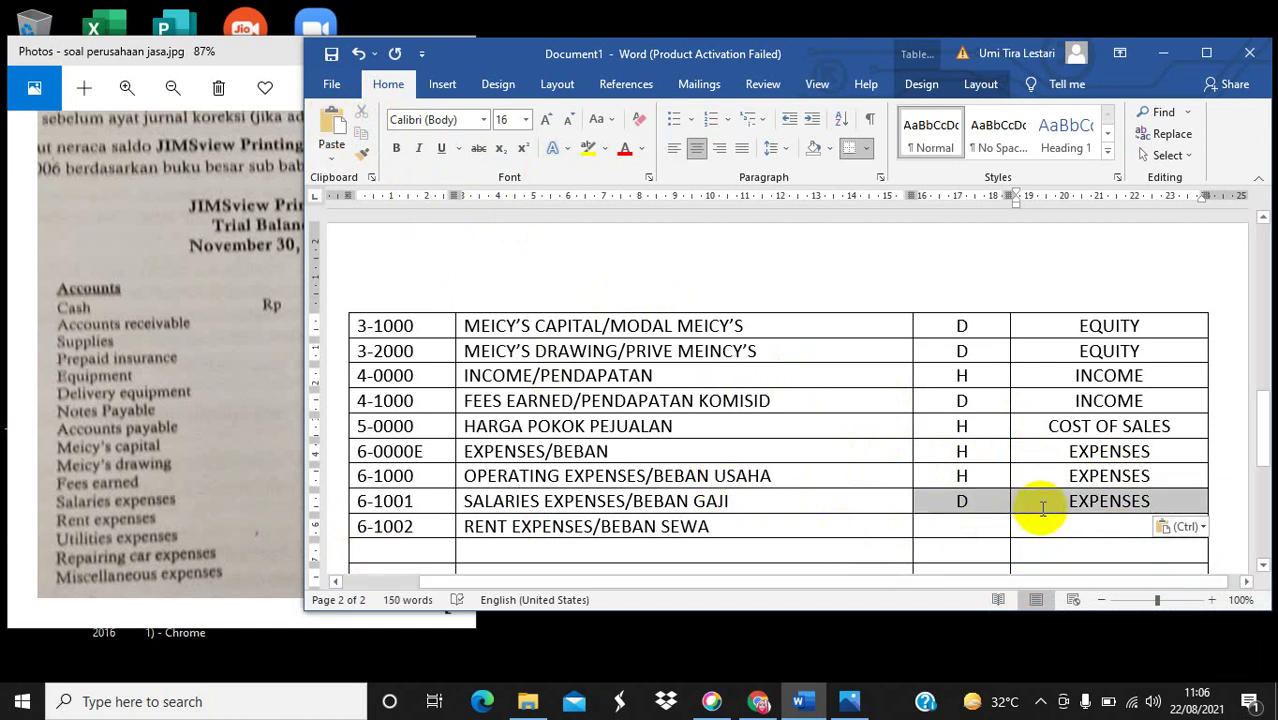
left_click(362, 133)
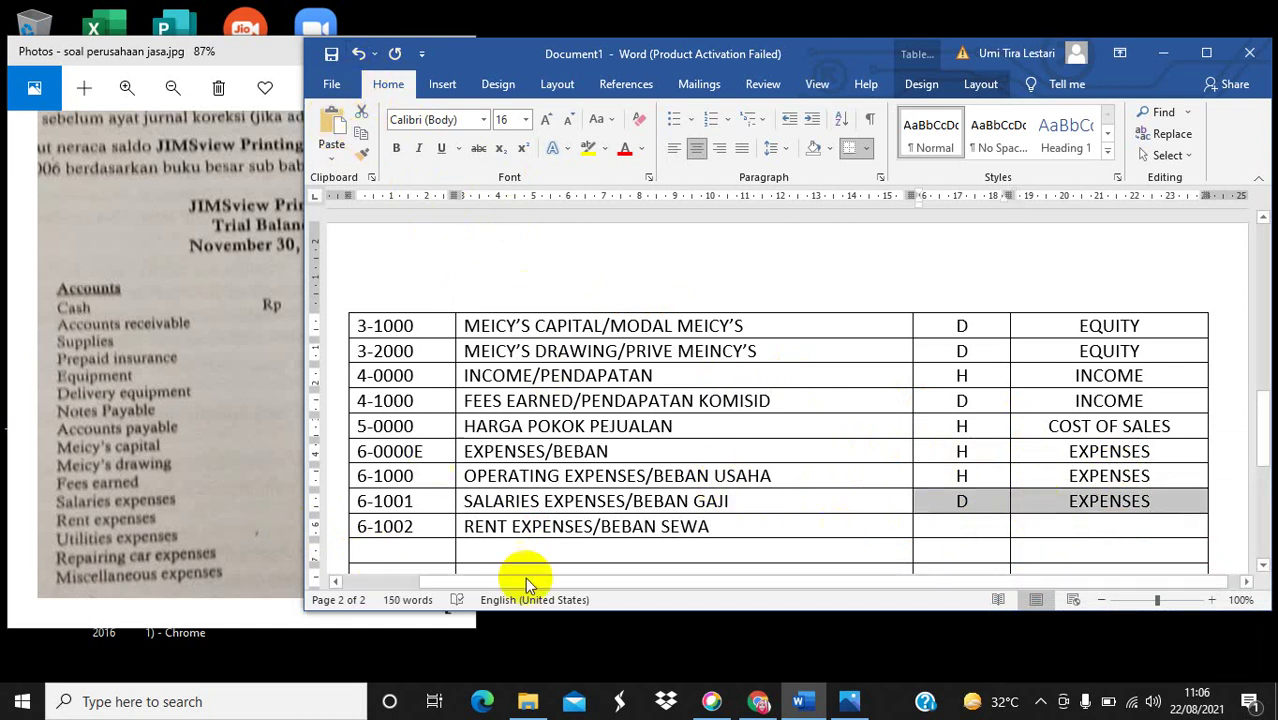
Add account 6-1003 named UTILITY EXPENSES/ BEBAN TLP,LISTRIK DAN AIR in the row below 6-1002.
left_click(398, 553)
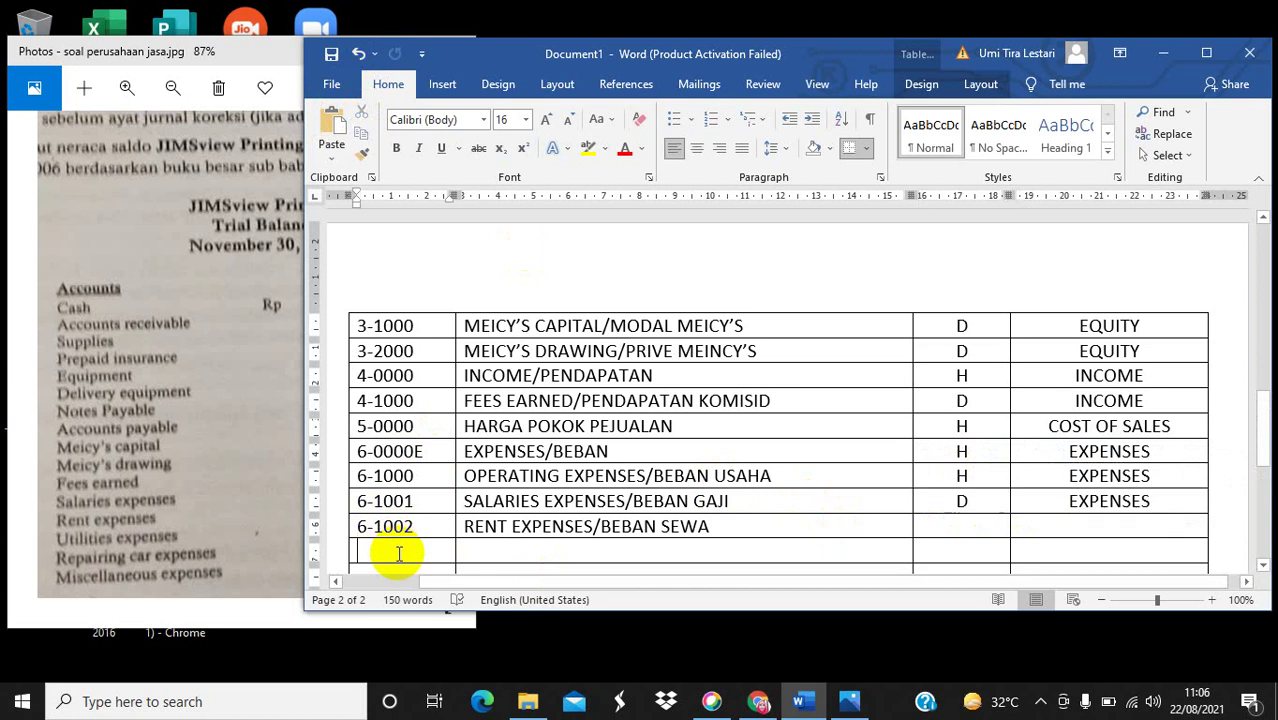
type("6")
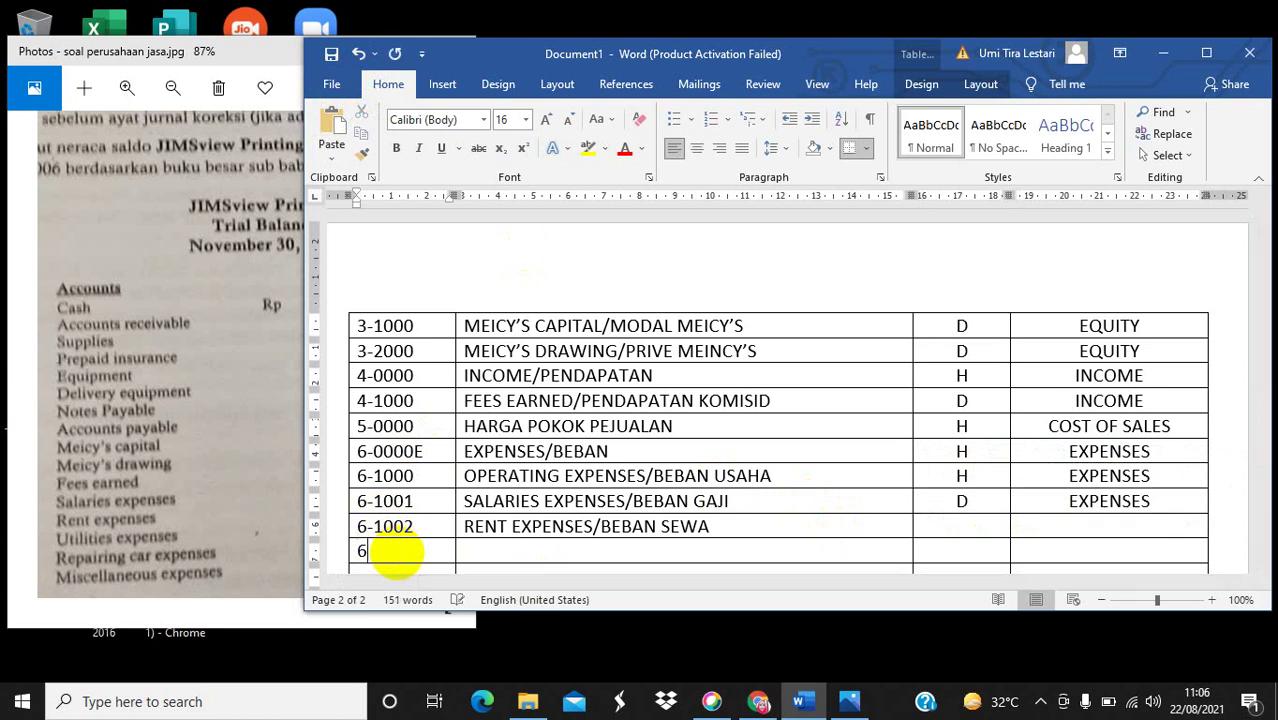
type("-1003")
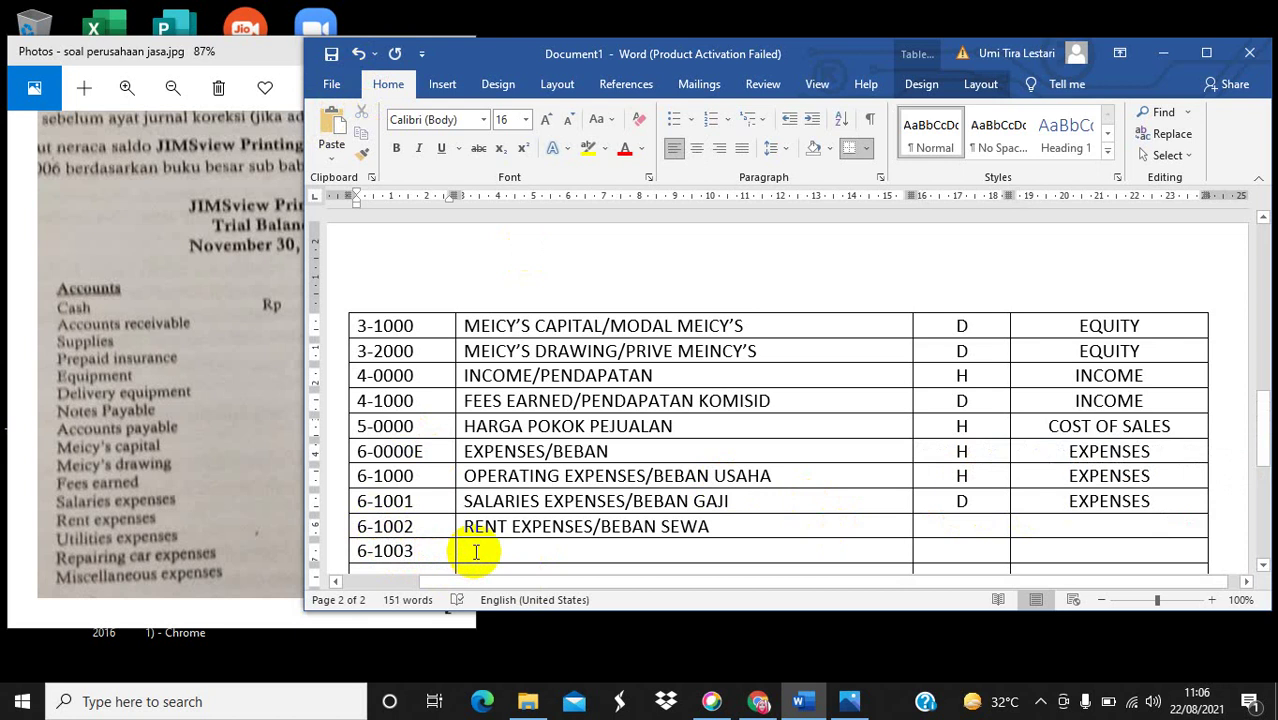
left_click(465, 551)
type("UTILI")
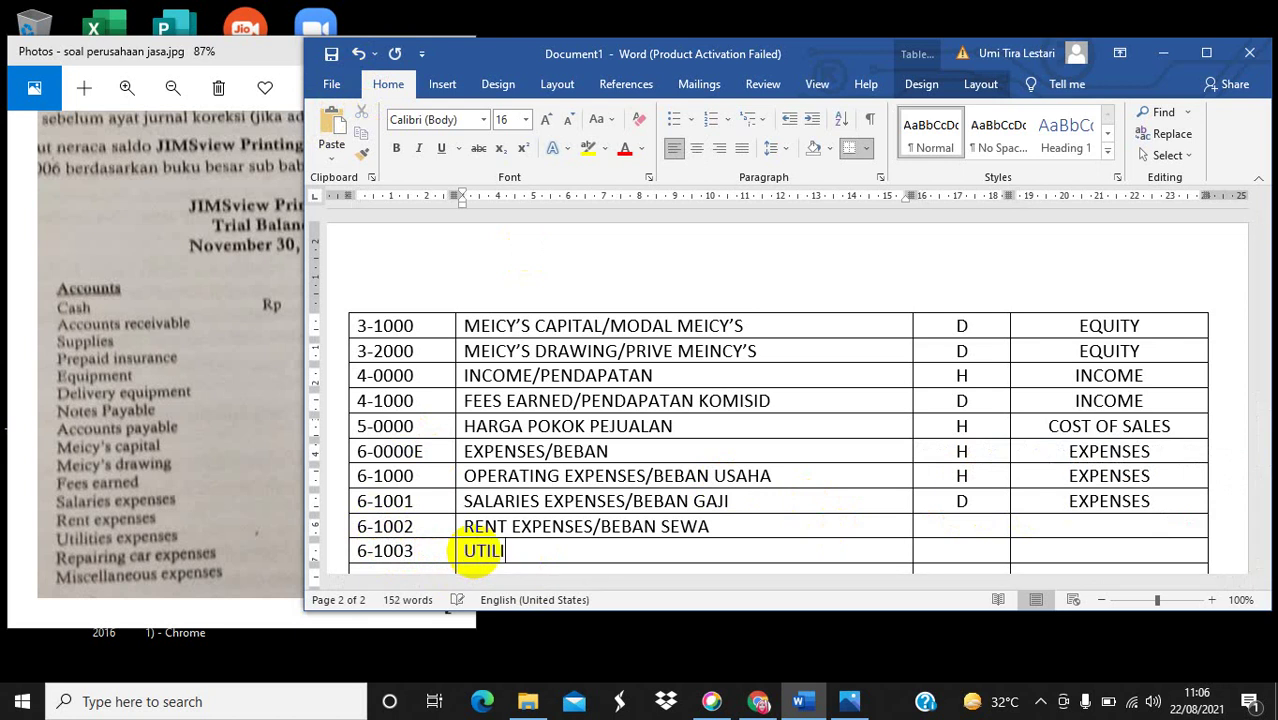
type("TY EXPENSES")
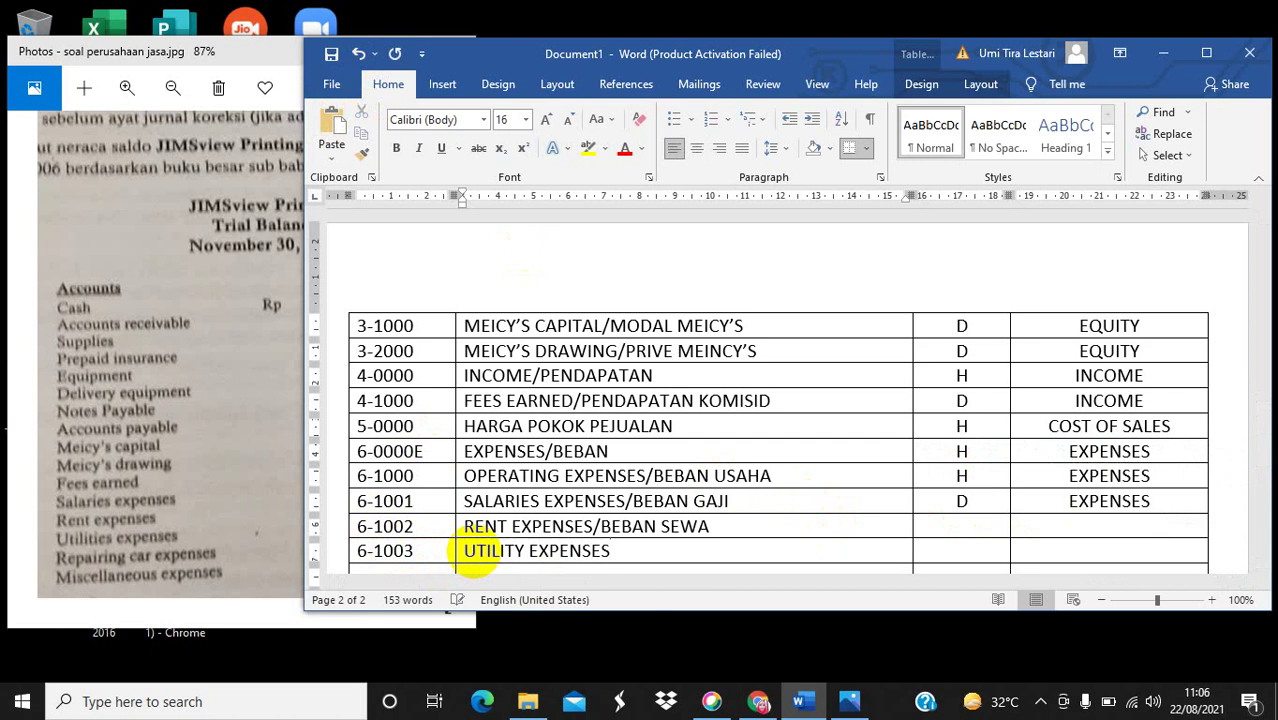
type("/ BEBAN TLP")
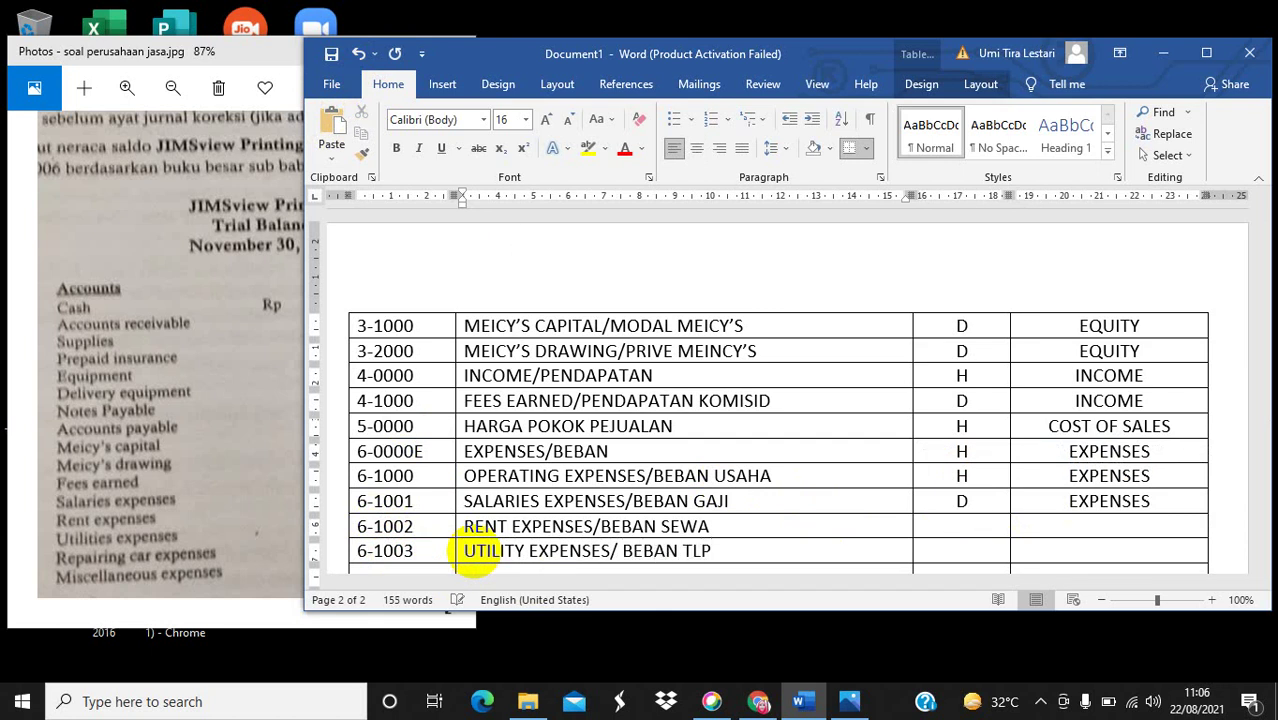
type(",LISTRIK DAN AIR")
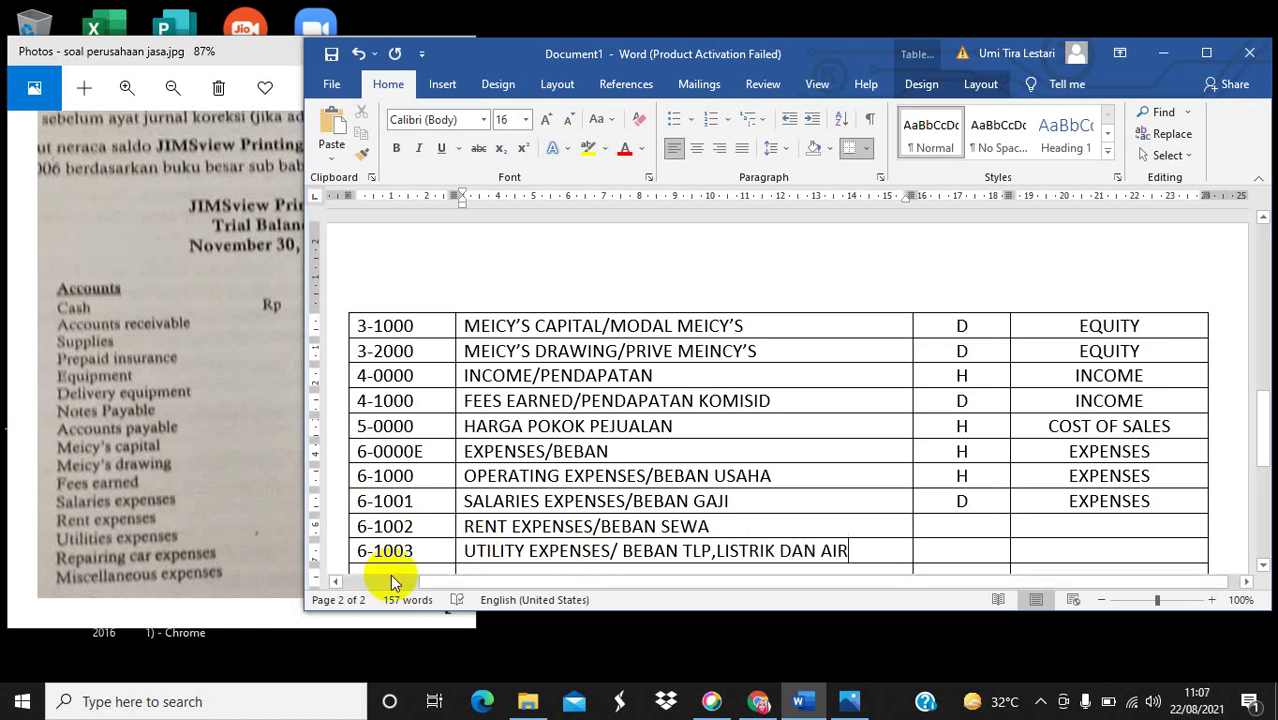
Add account 6-1004 named REPAIRING CAE EXPENSES/ BEBAN SERVICE MOBIL in the row below 6-1003.
left_click(1263, 565)
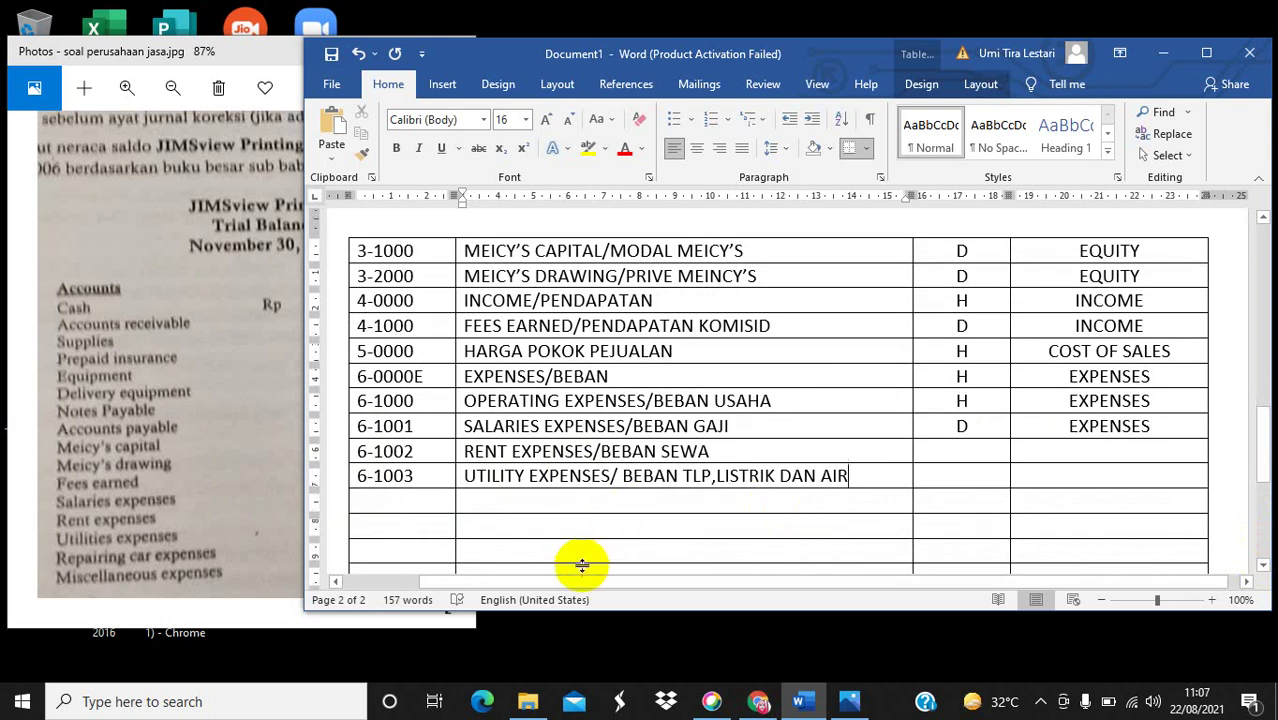
left_click(365, 502)
left_click(375, 506)
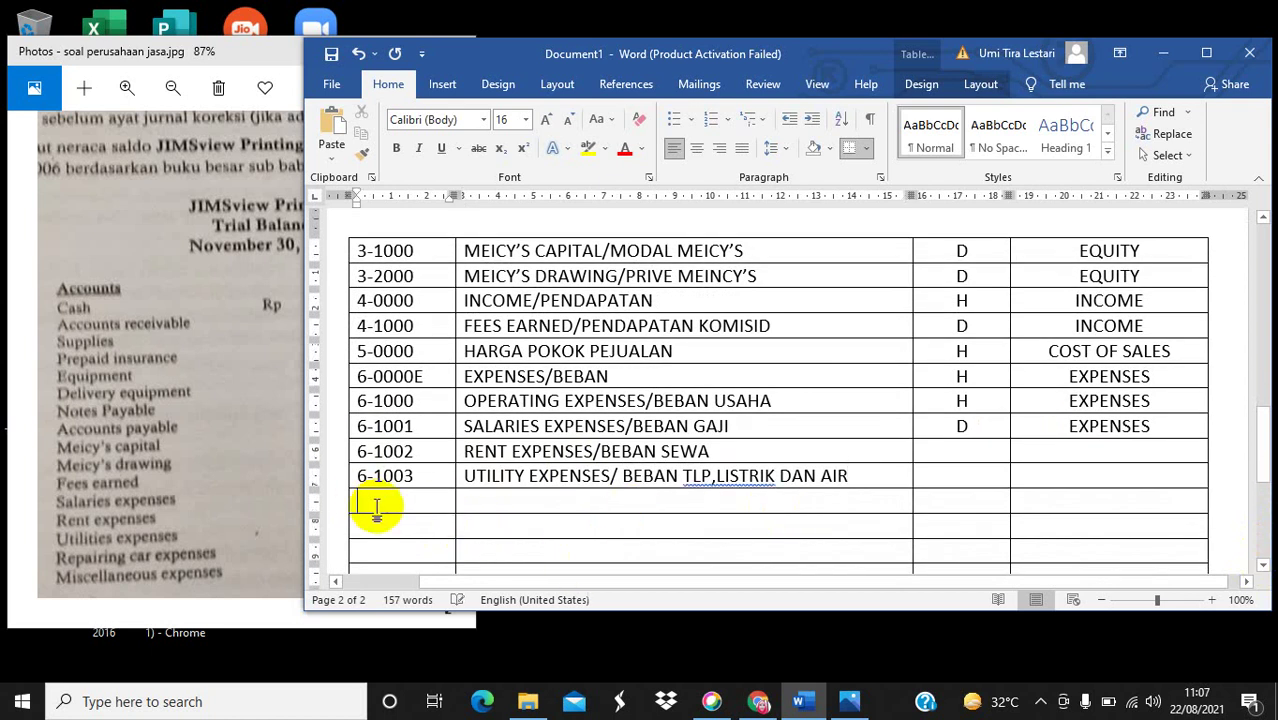
type("6-1")
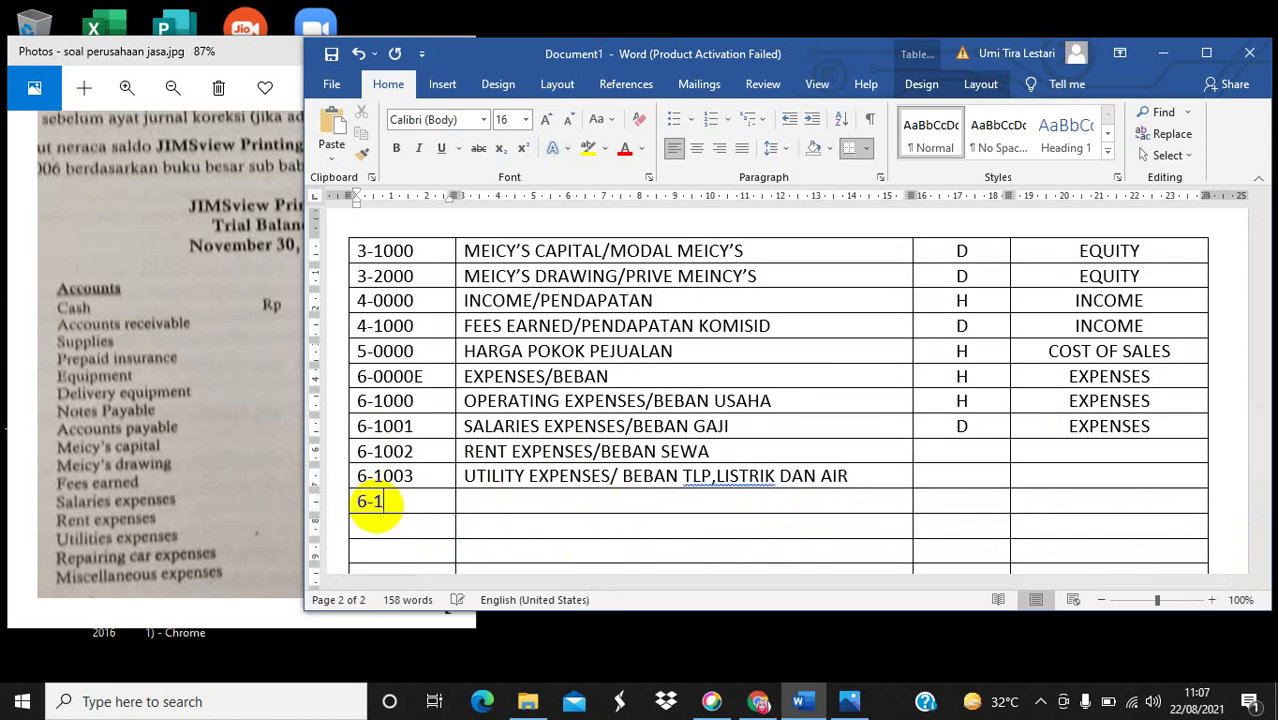
type("004")
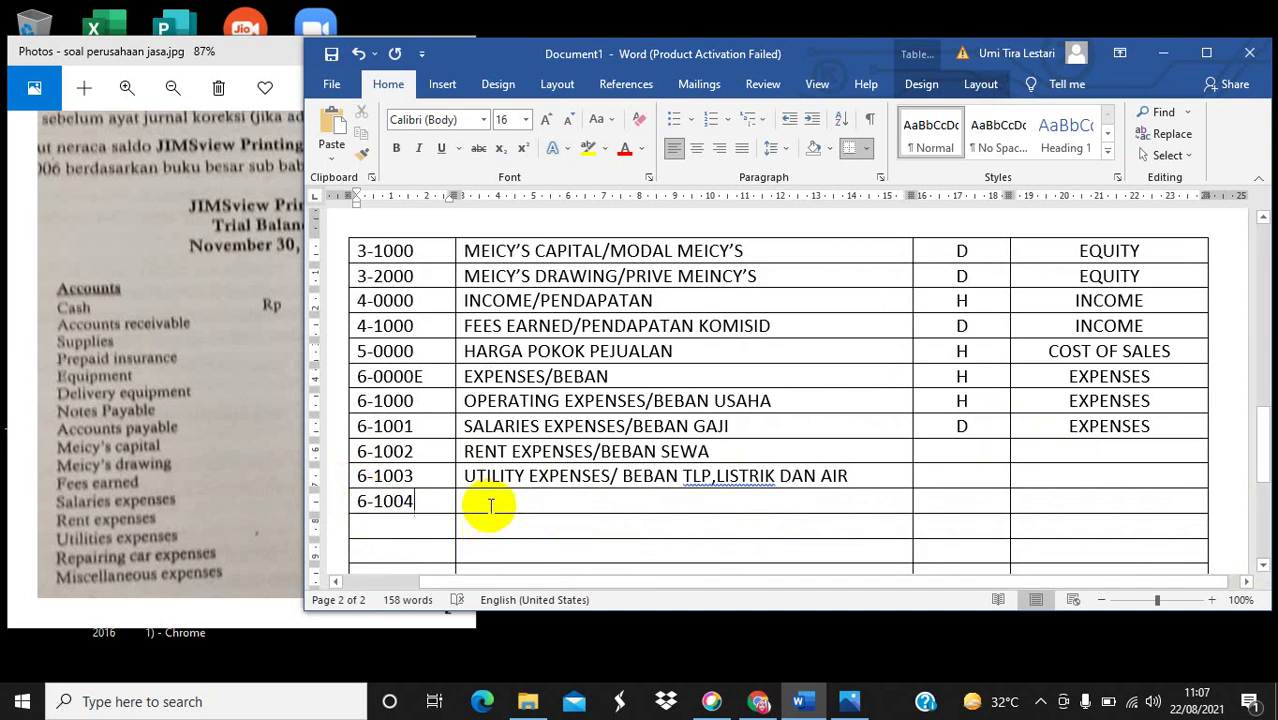
left_click(490, 505)
type("REPAI")
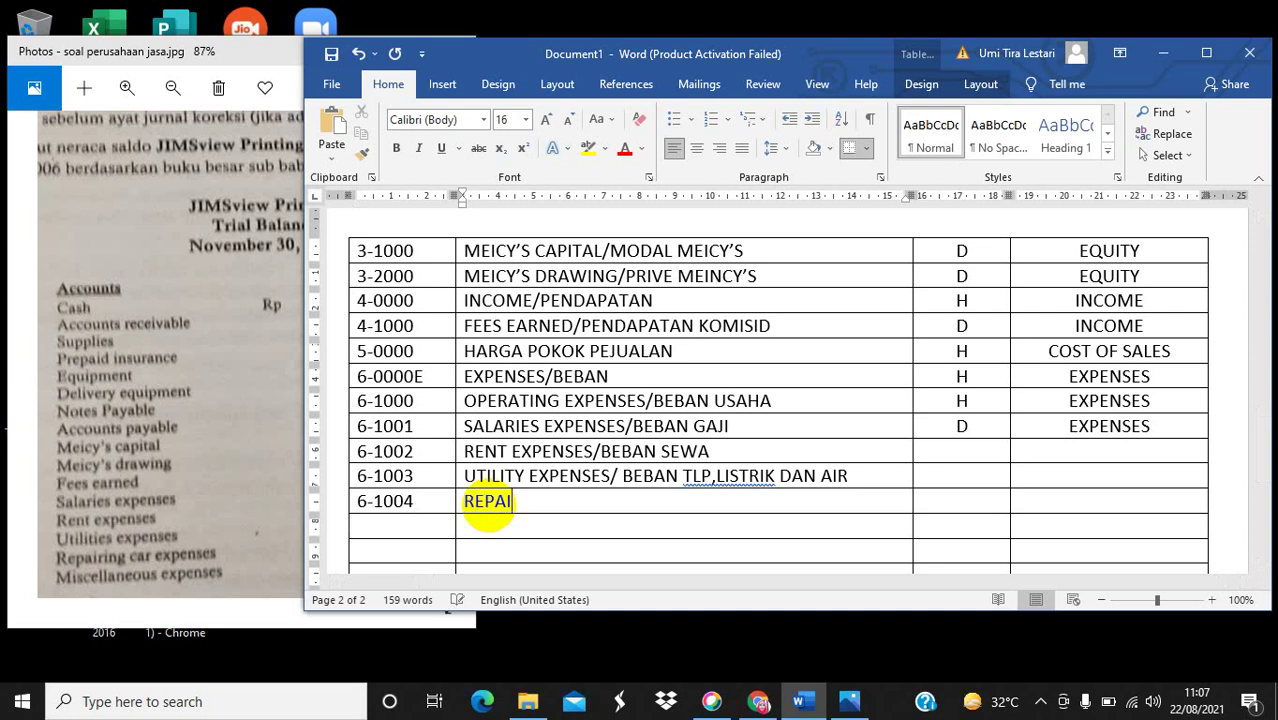
type("RING CAE EXPE")
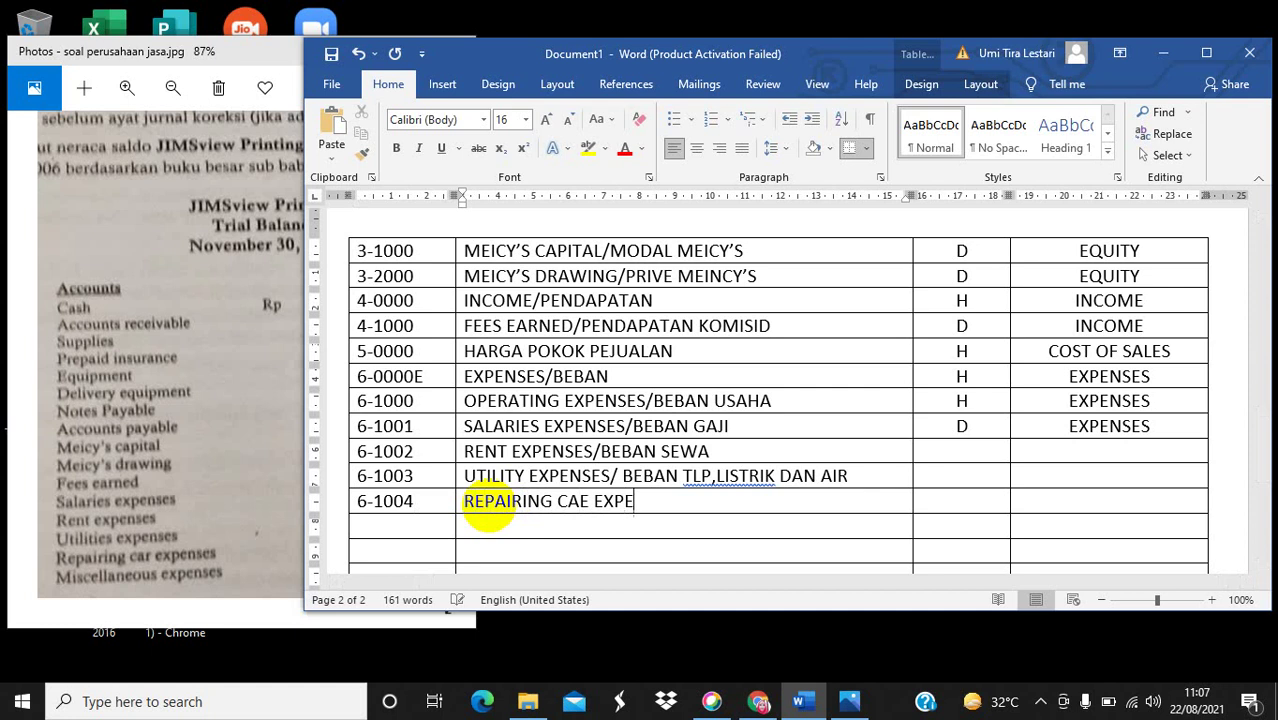
type("NSES/ BEBAN")
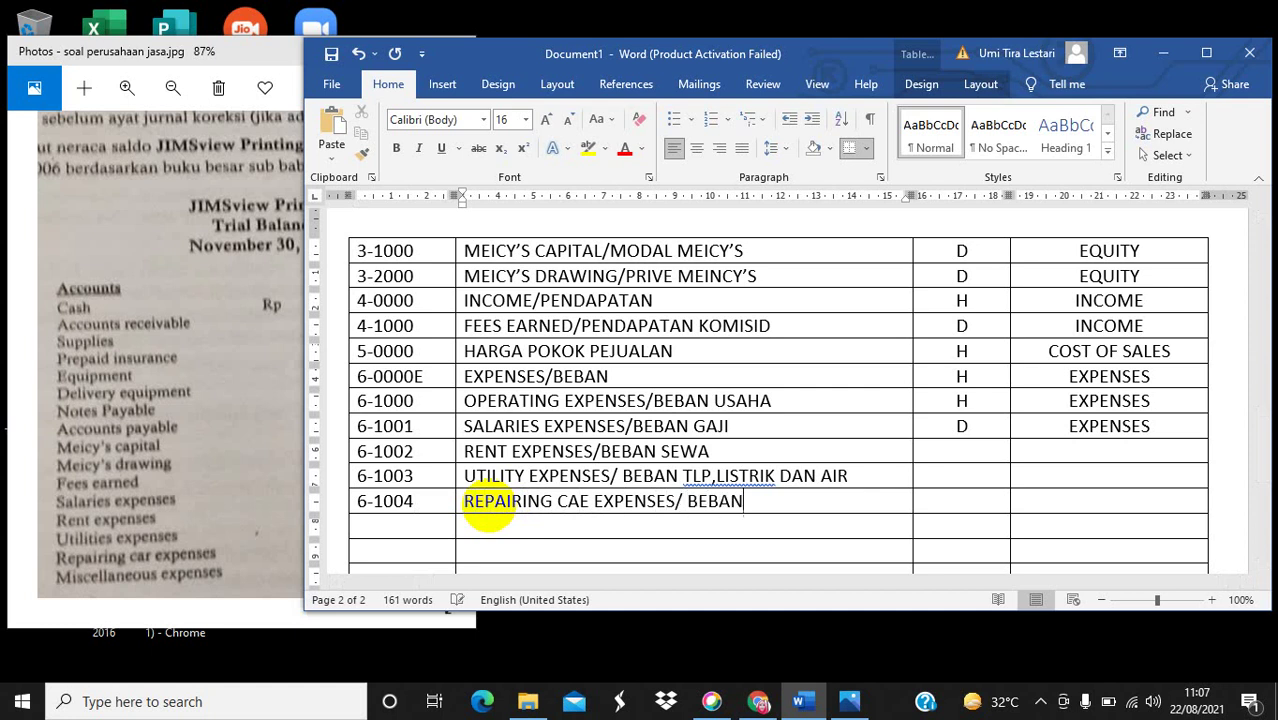
type(" SERVICE MOBIL")
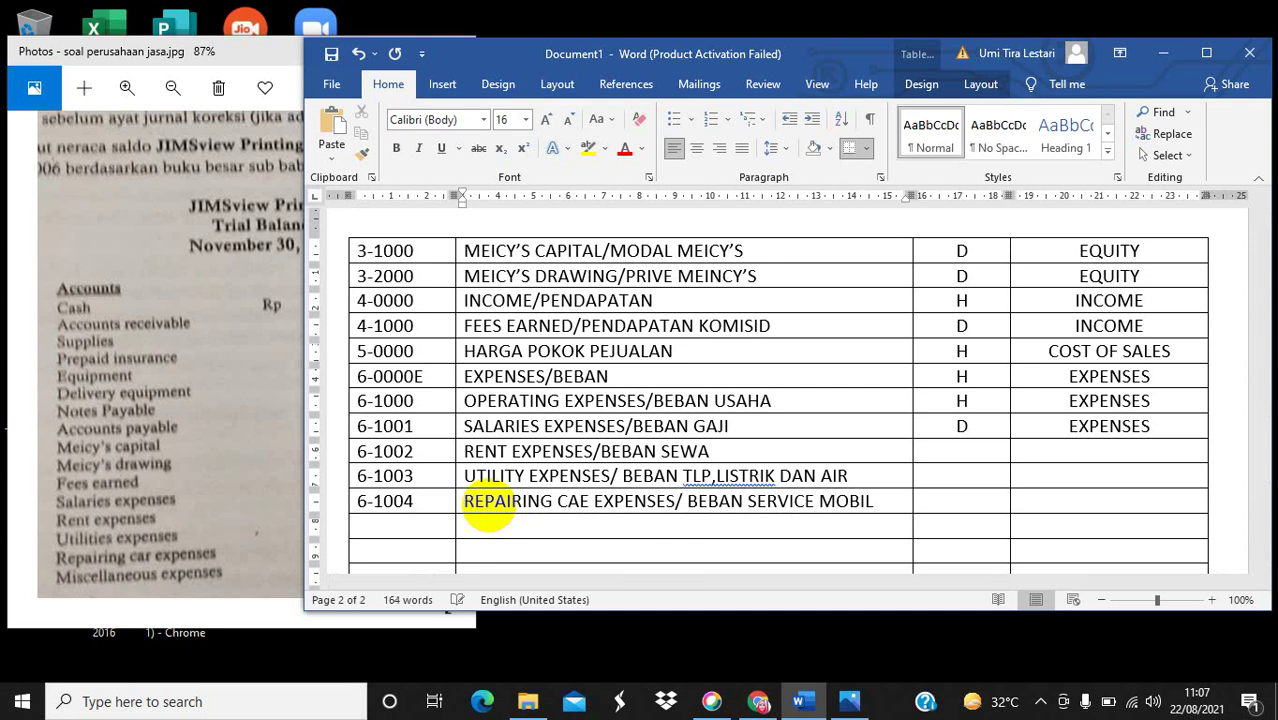
Add account 6-1005 named MISCELLANEOUS EXPENSES/BEBAN LAIN-LAIN in the row below 6-1004.
left_click(369, 526)
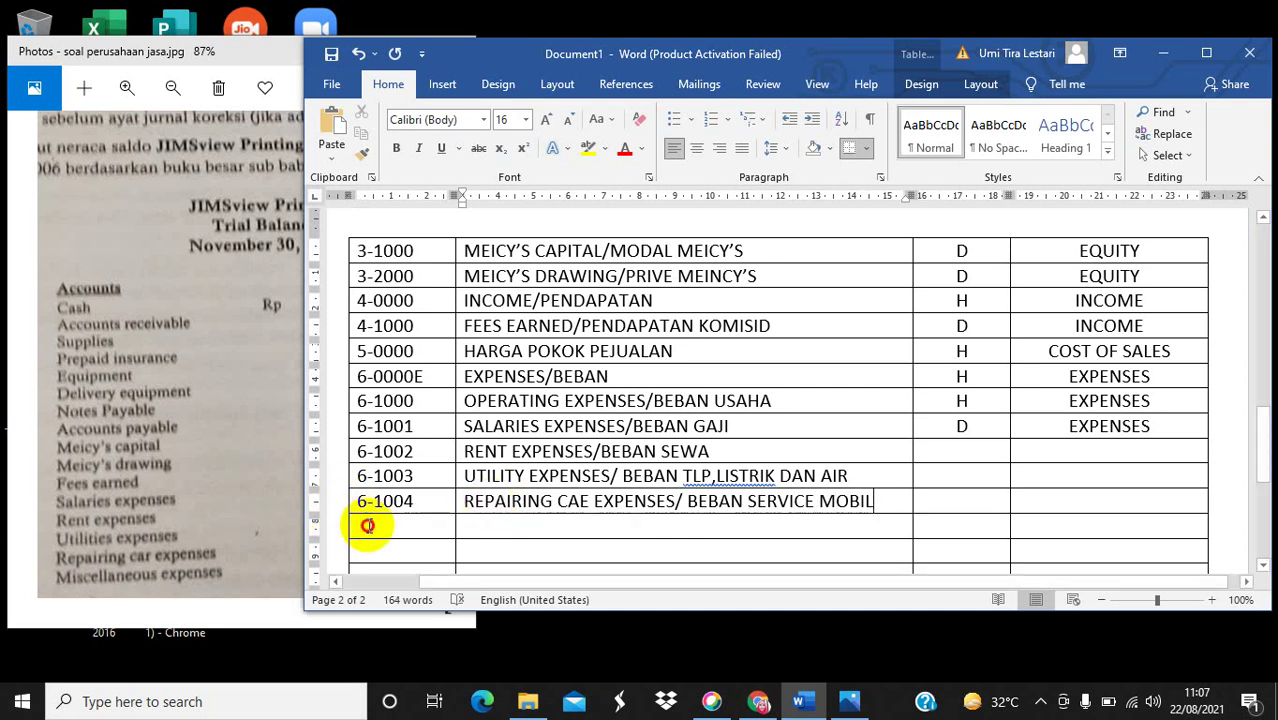
type("6-")
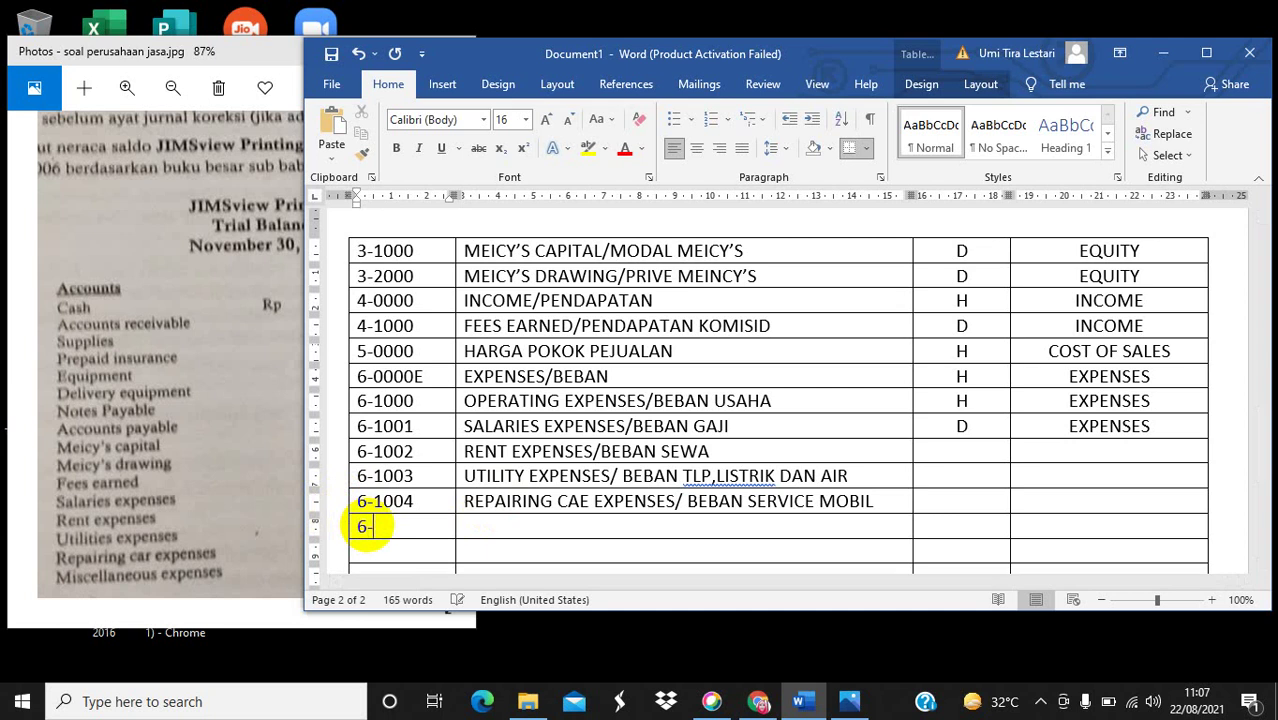
type("1005")
left_click(483, 530)
type("MI")
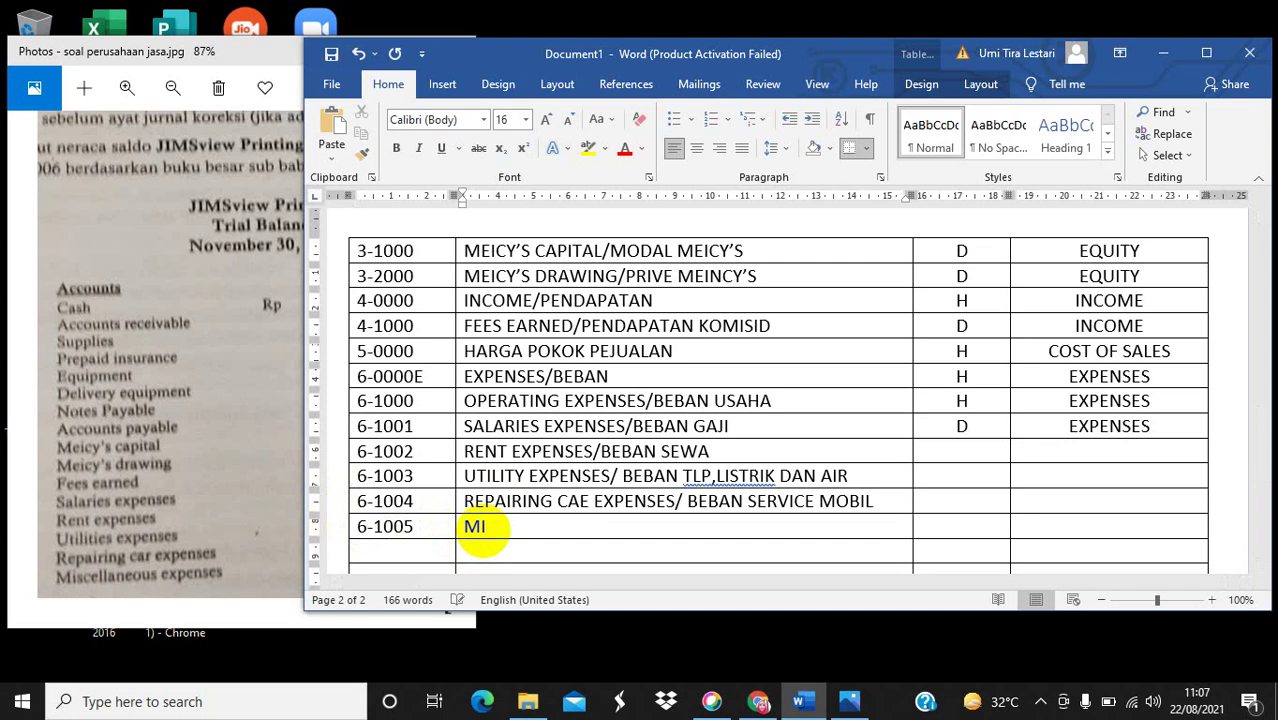
type("SCELLANEOUS")
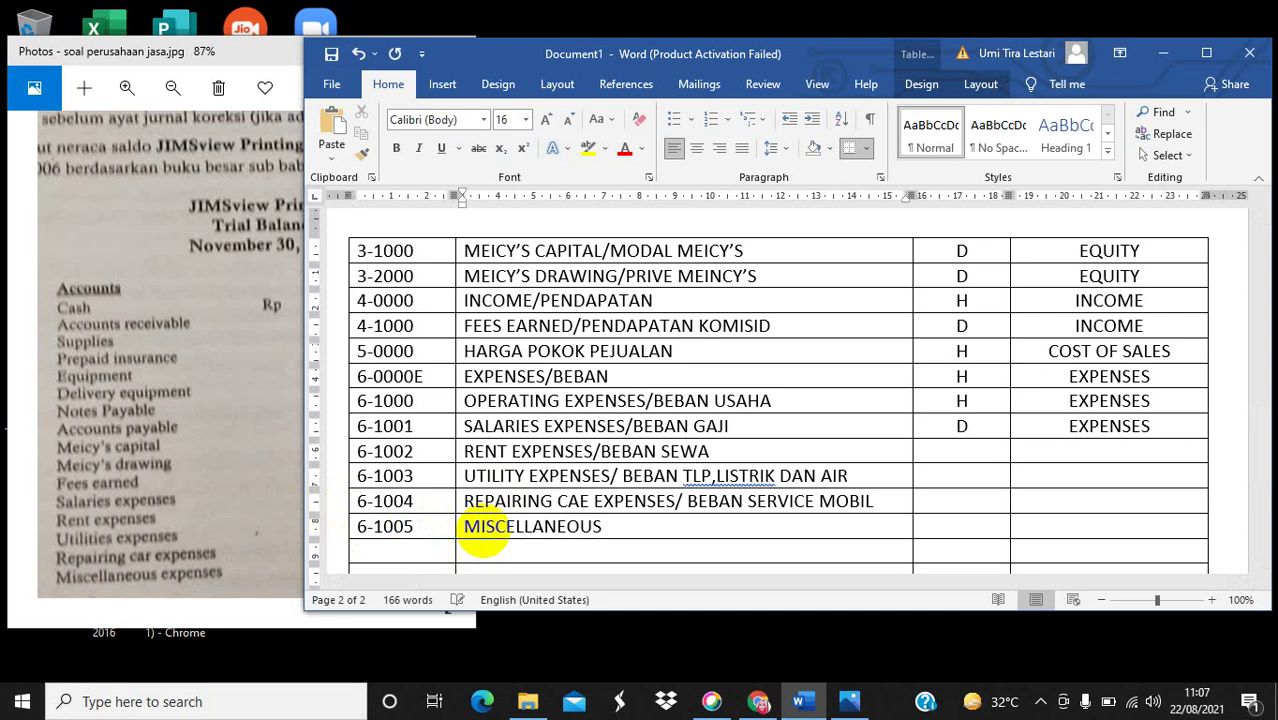
type(" EXPENSE")
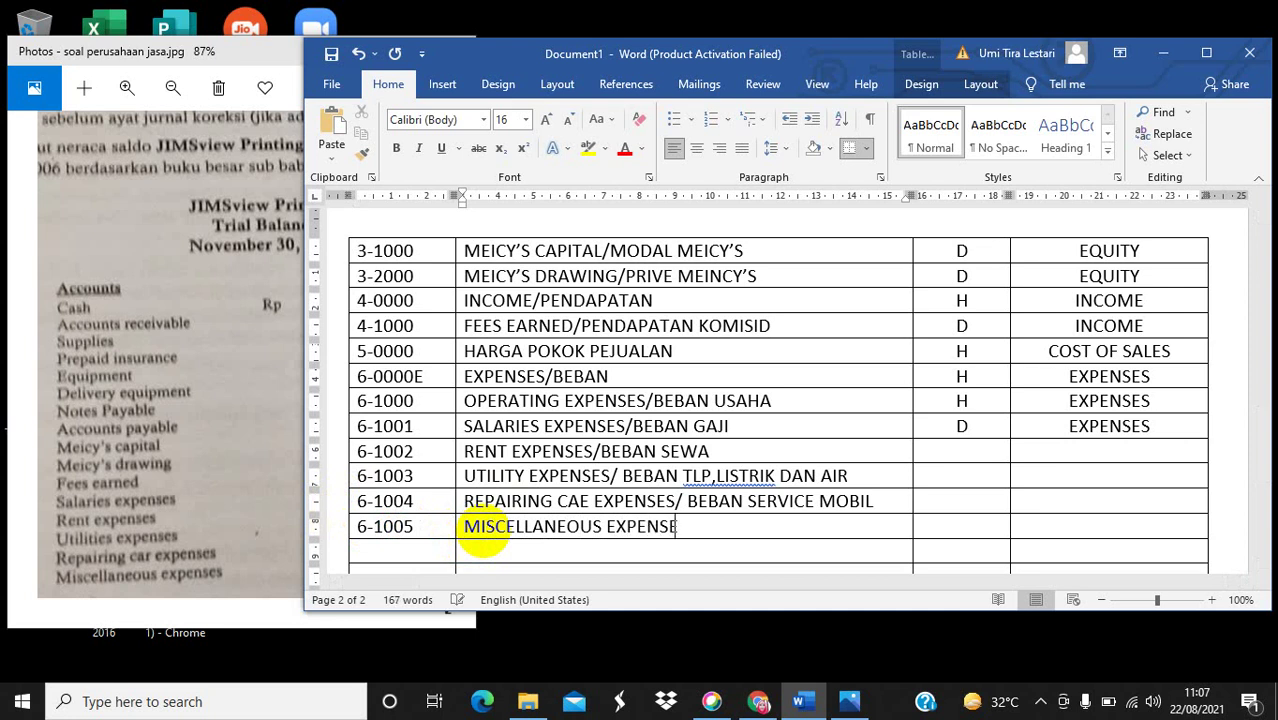
type("S/BEBAN LAI")
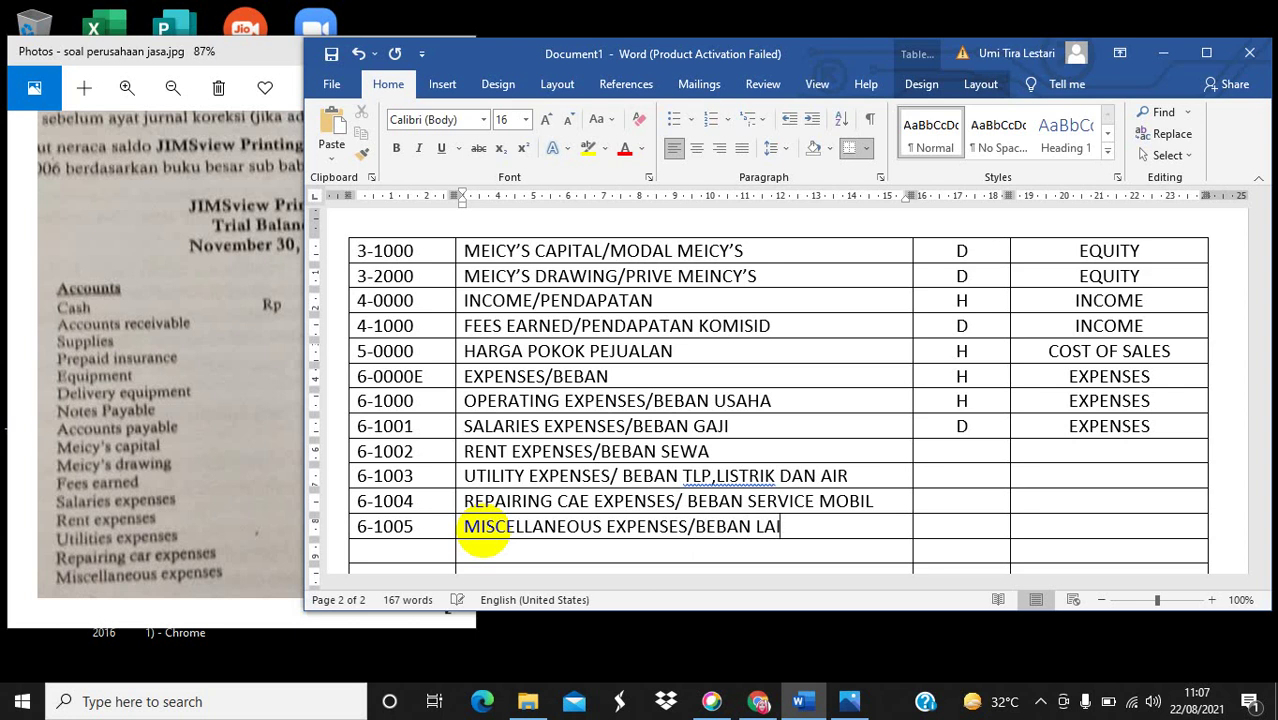
type("N-LAIN")
Paste the copied D mark and EXPENSES type into the empty cells of rows 6-1002 through 6-1005.
left_click(969, 453)
left_click_drag(969, 453, 1078, 522)
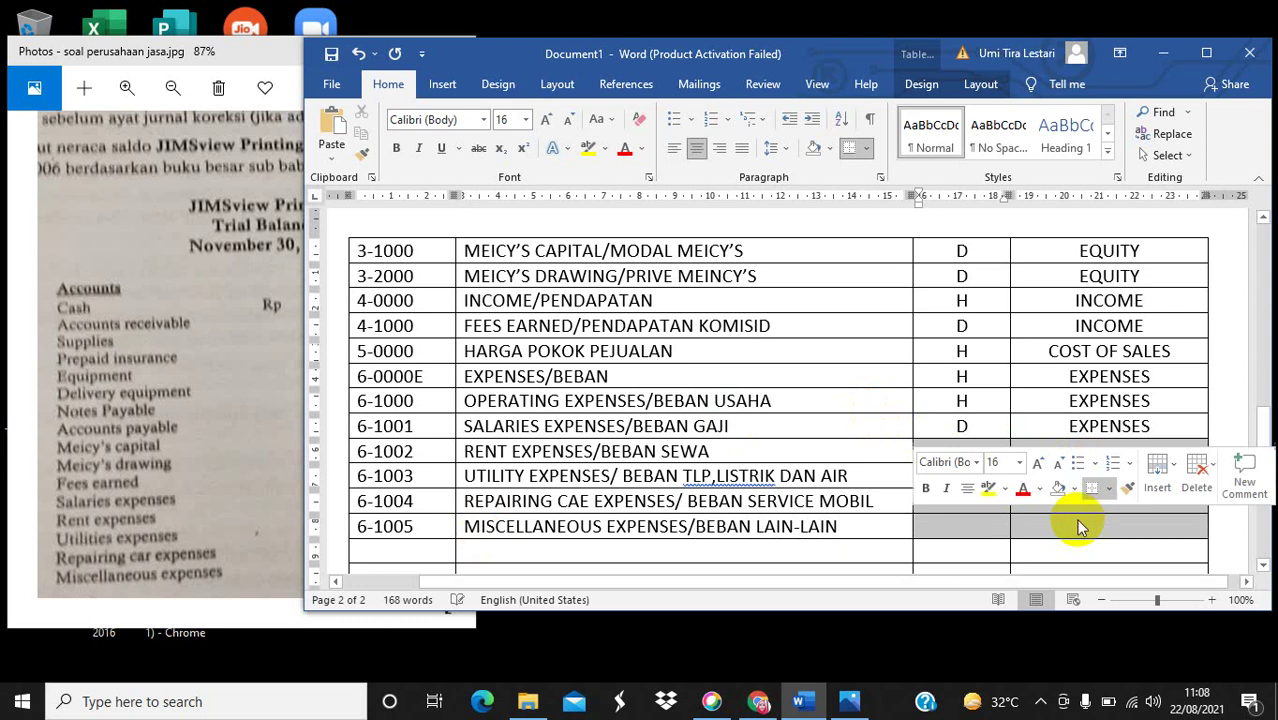
left_click(331, 128)
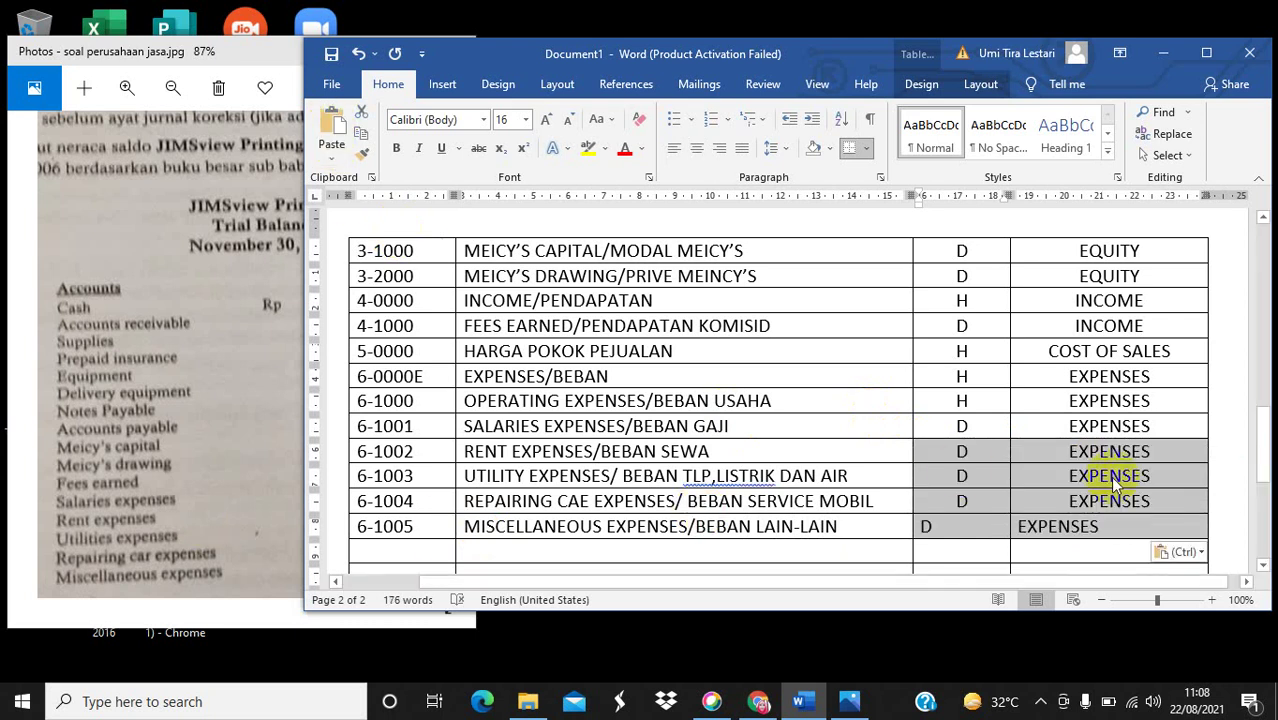
Centre the mark and type cells from row 6-1005 downward, and add account 8-0000 named OTHER INCOME with mark H in the row below.
left_click_drag(970, 521, 1062, 572)
left_click(698, 150)
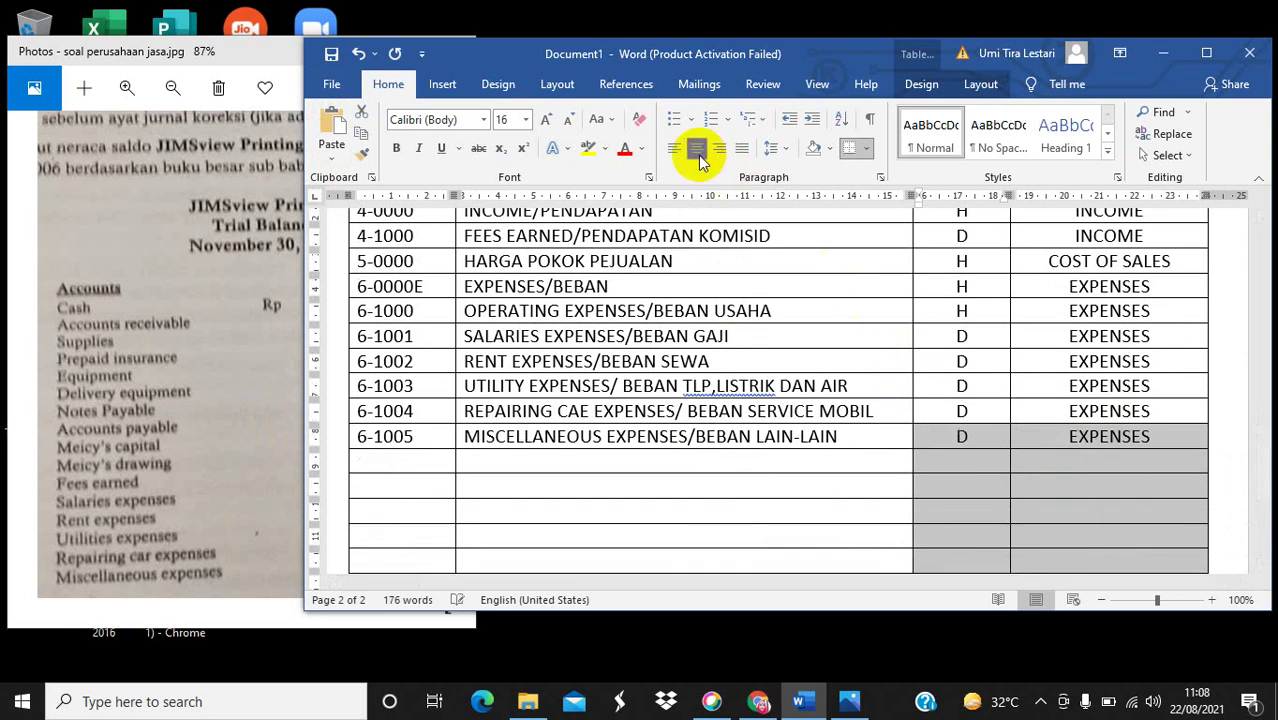
left_click(416, 465)
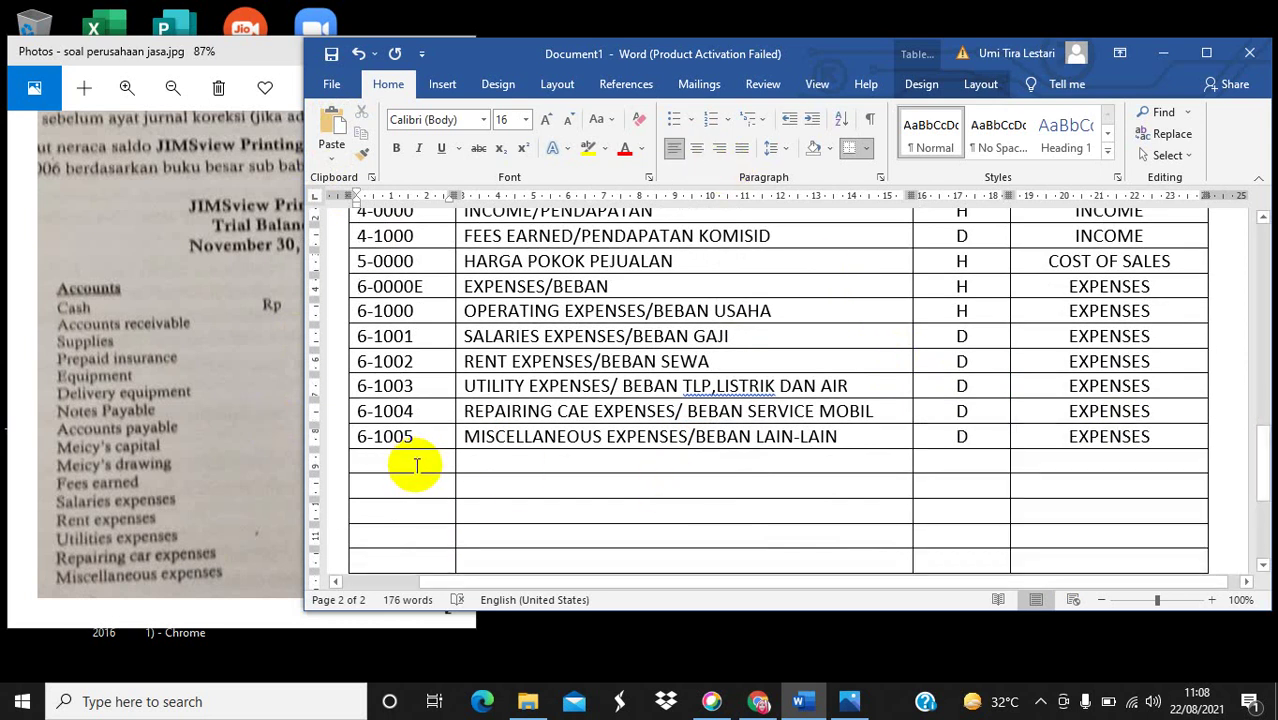
type("8-0")
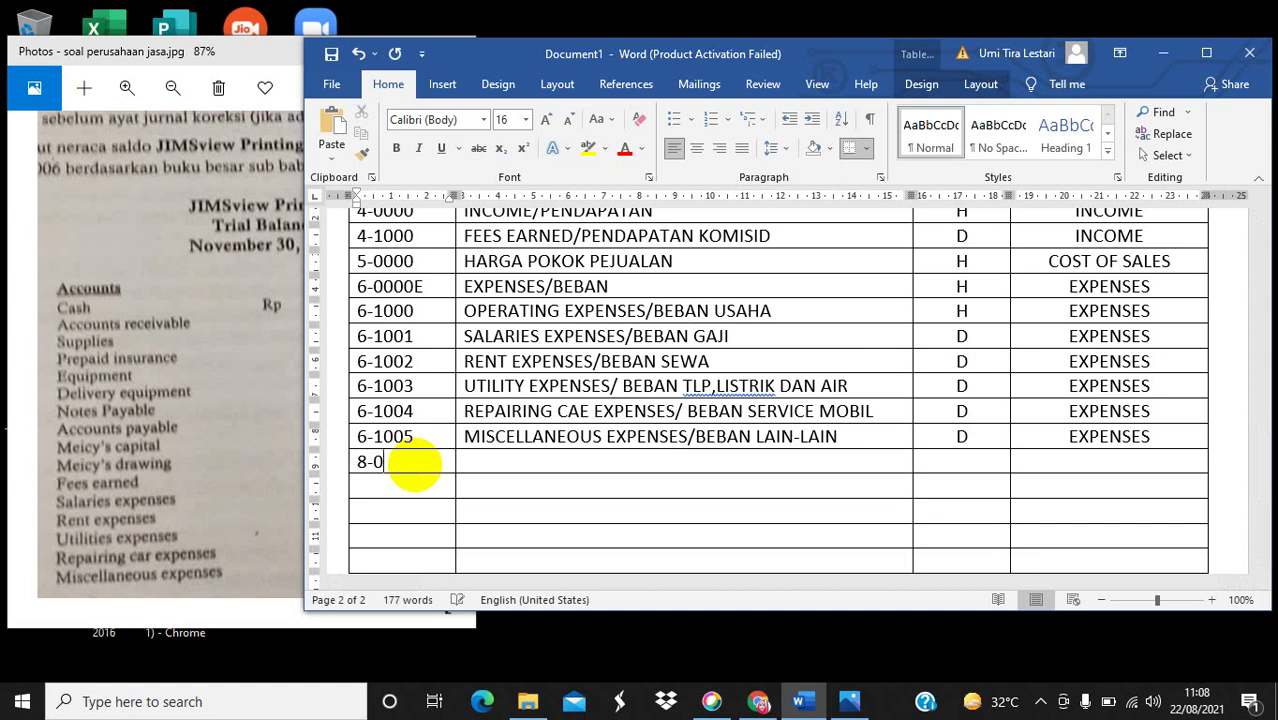
type("000")
left_click(485, 465)
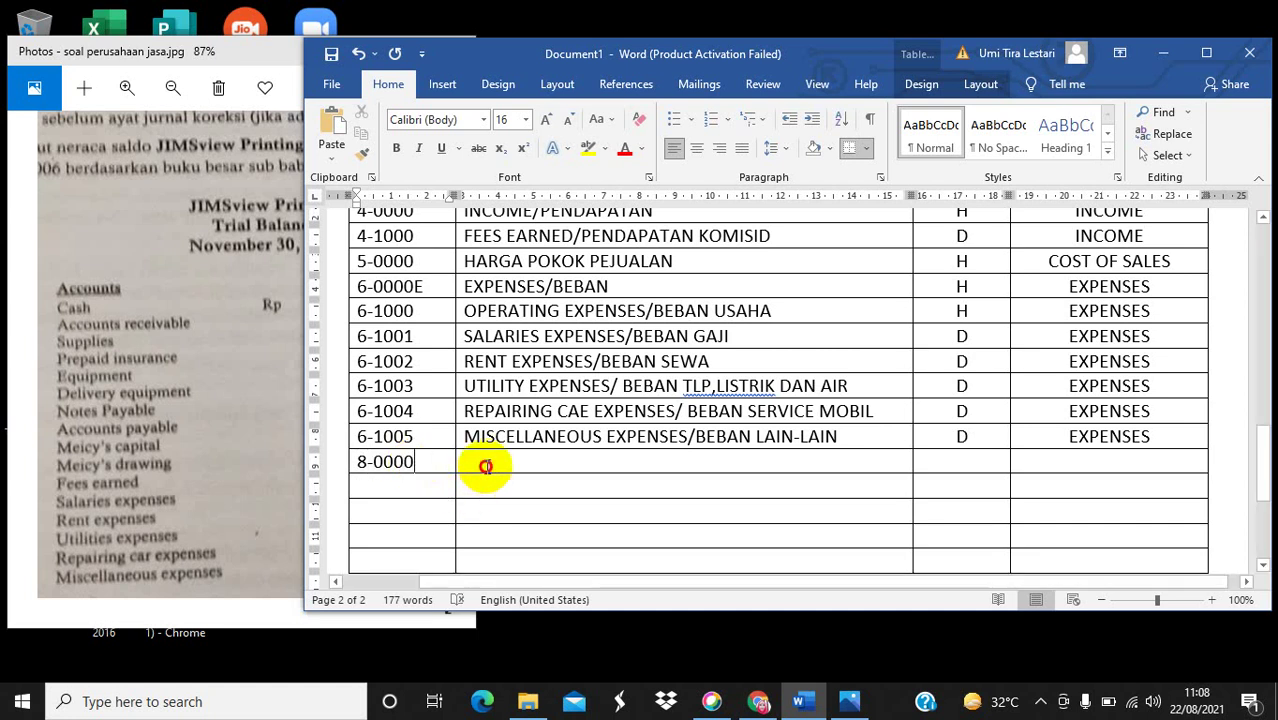
type("CTHER")
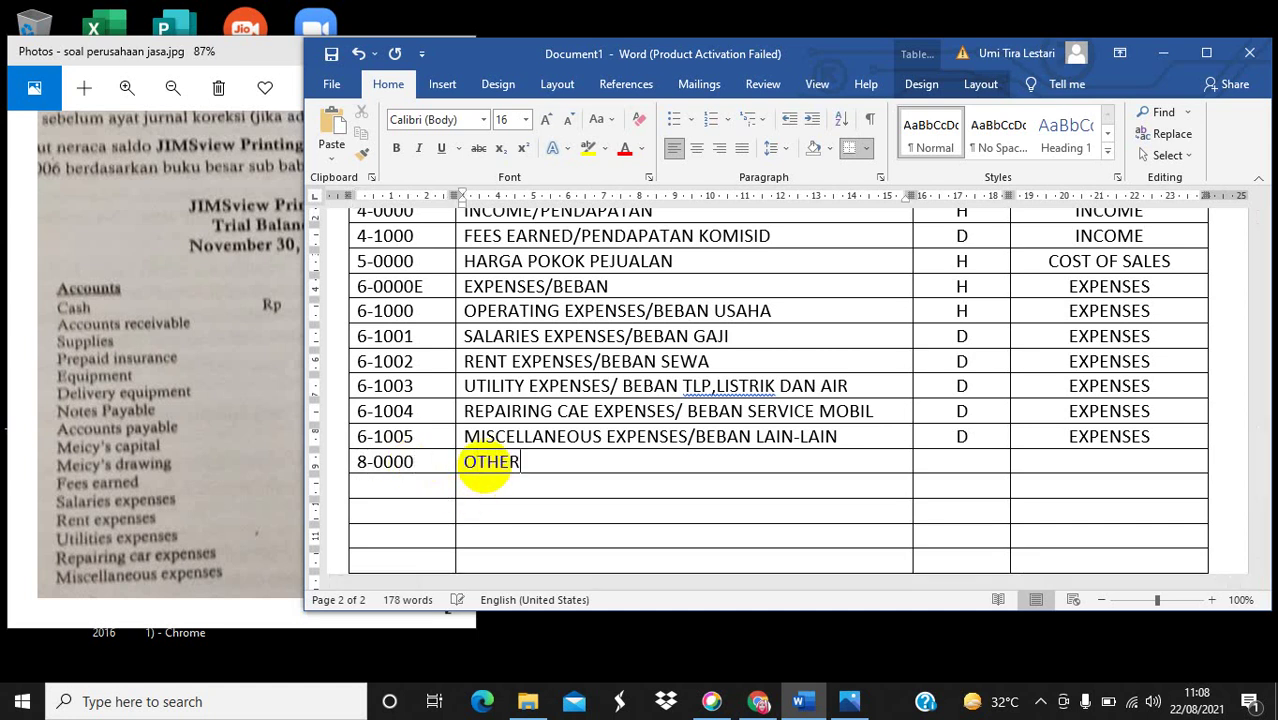
type(" INCOME")
left_click(928, 470)
type("H")
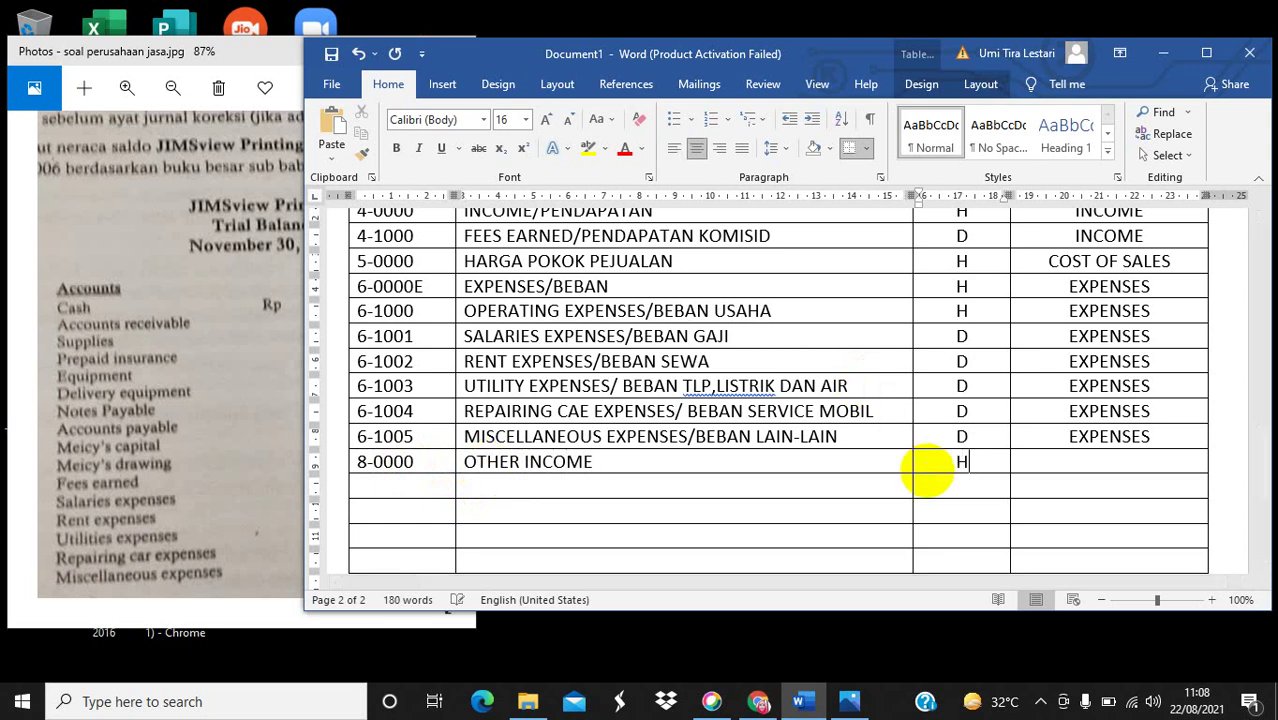
Add account 9-0000 named OTHER EXPENSES with mark H in the row below 8-0000.
left_click(423, 490)
type("9")
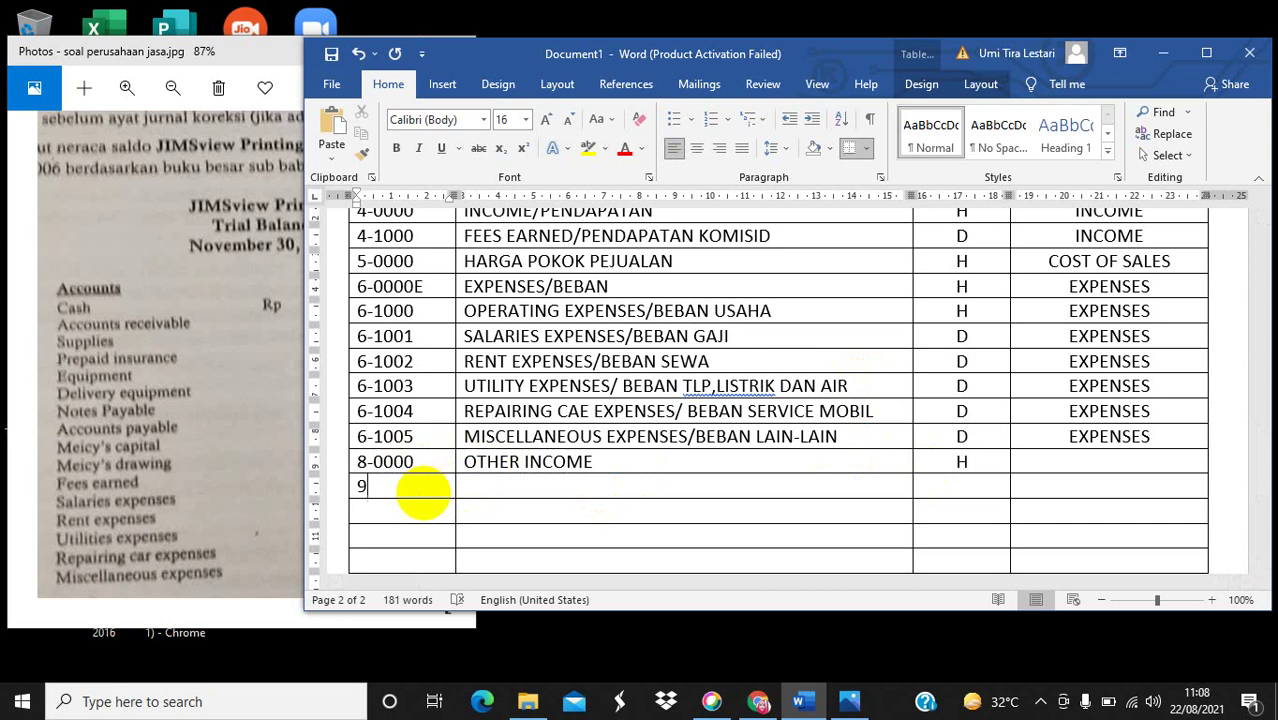
type("-0000")
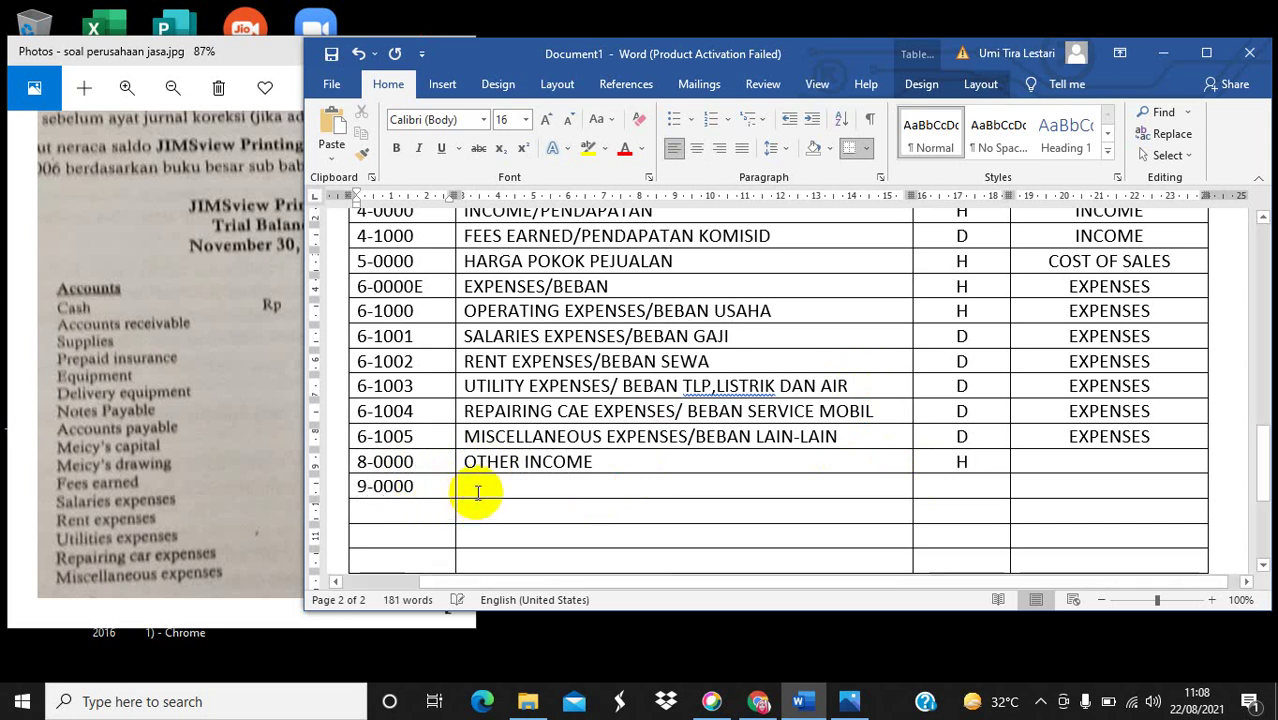
left_click(478, 492)
type("OT")
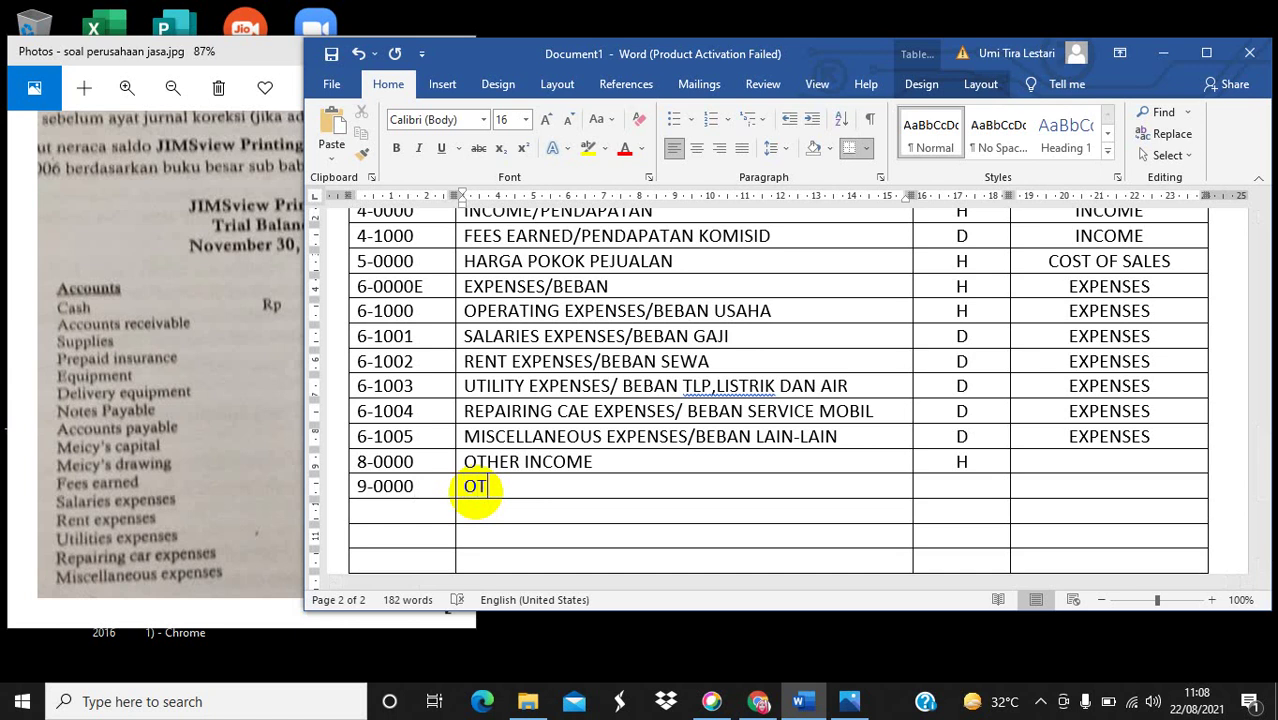
type("HER EXPENSES")
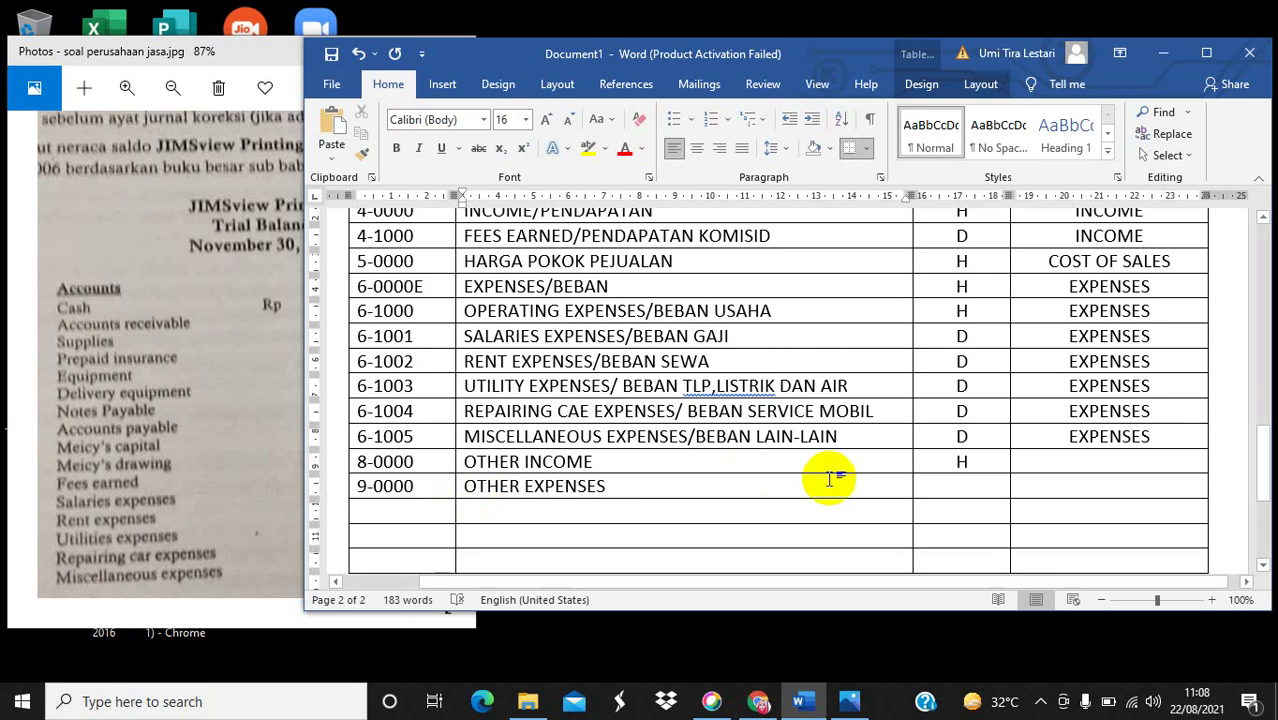
left_click(935, 482)
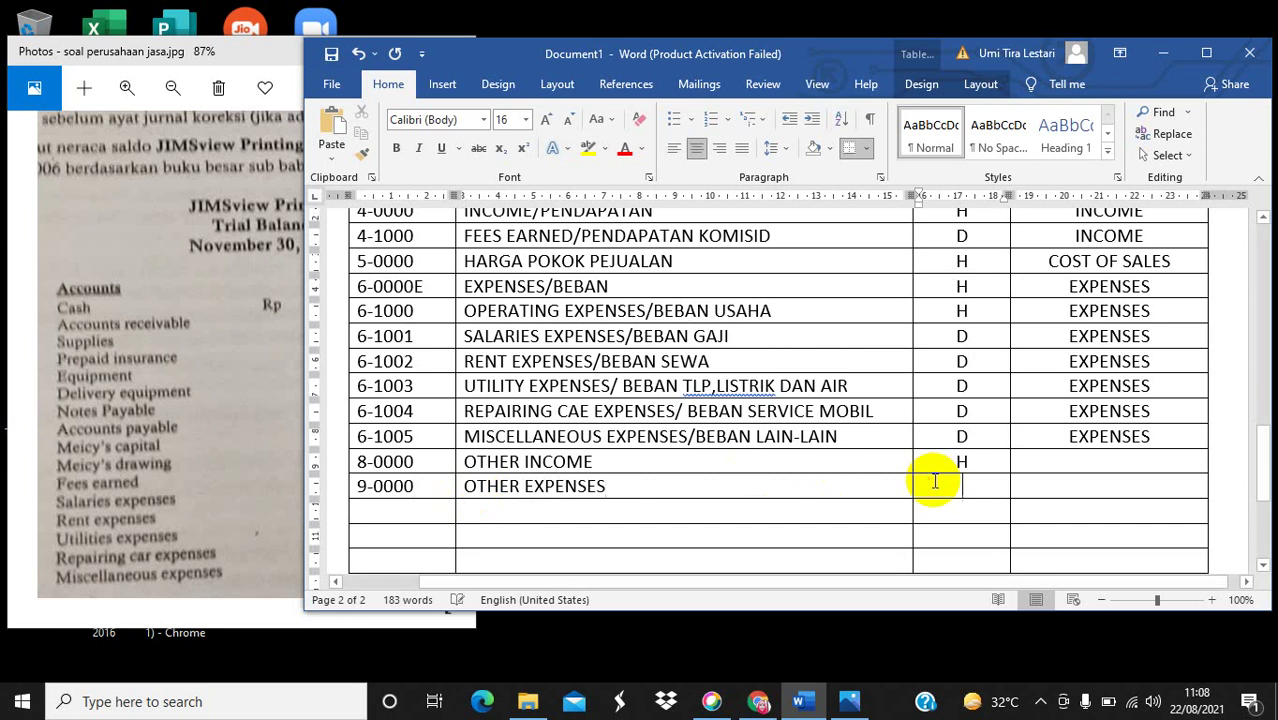
type("H")
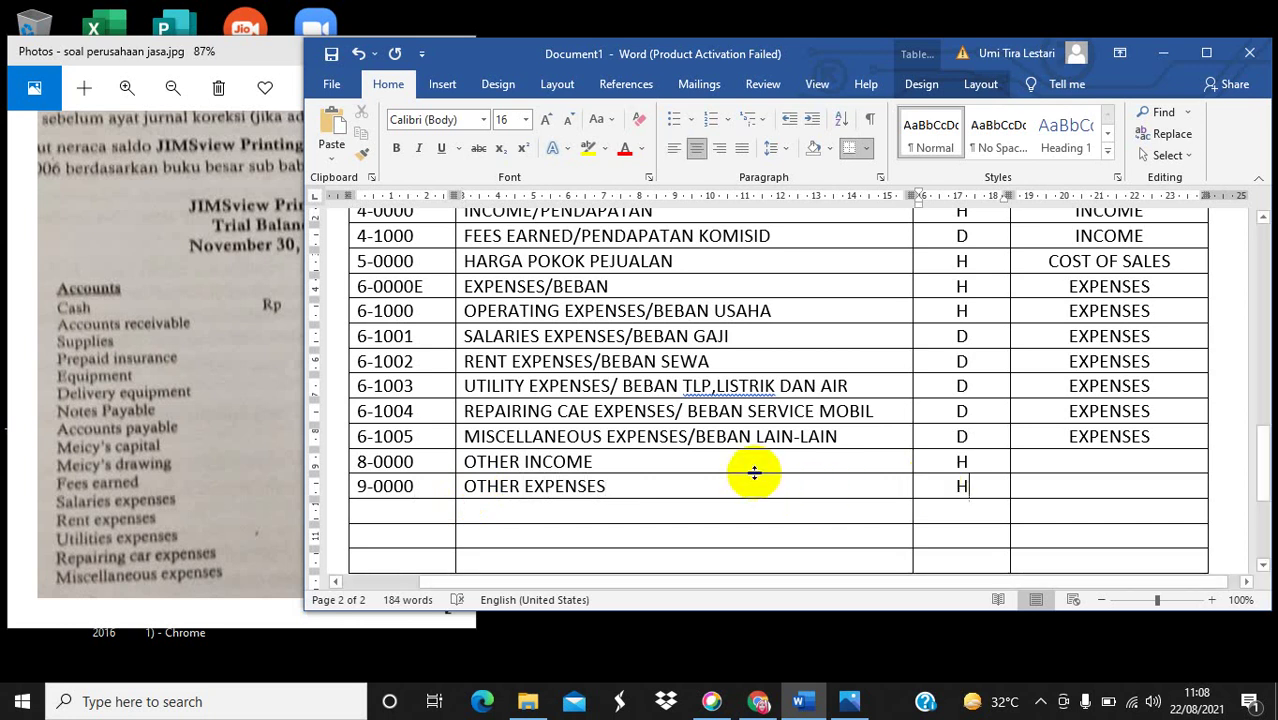
Copy the names OTHER INCOME and OTHER EXPENSES into the account type cells of rows 8-0000 and 9-0000.
left_click(750, 461)
left_click_drag(750, 461, 756, 486)
key("ctrl+c")
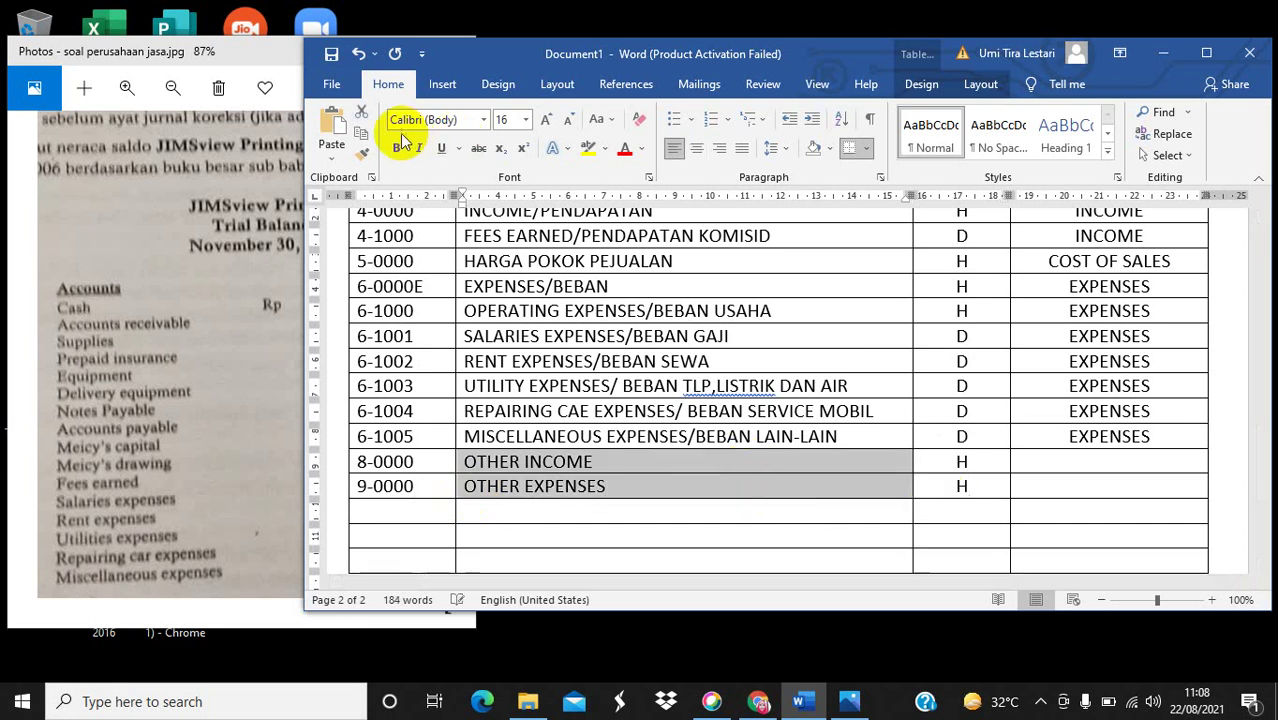
left_click(362, 140)
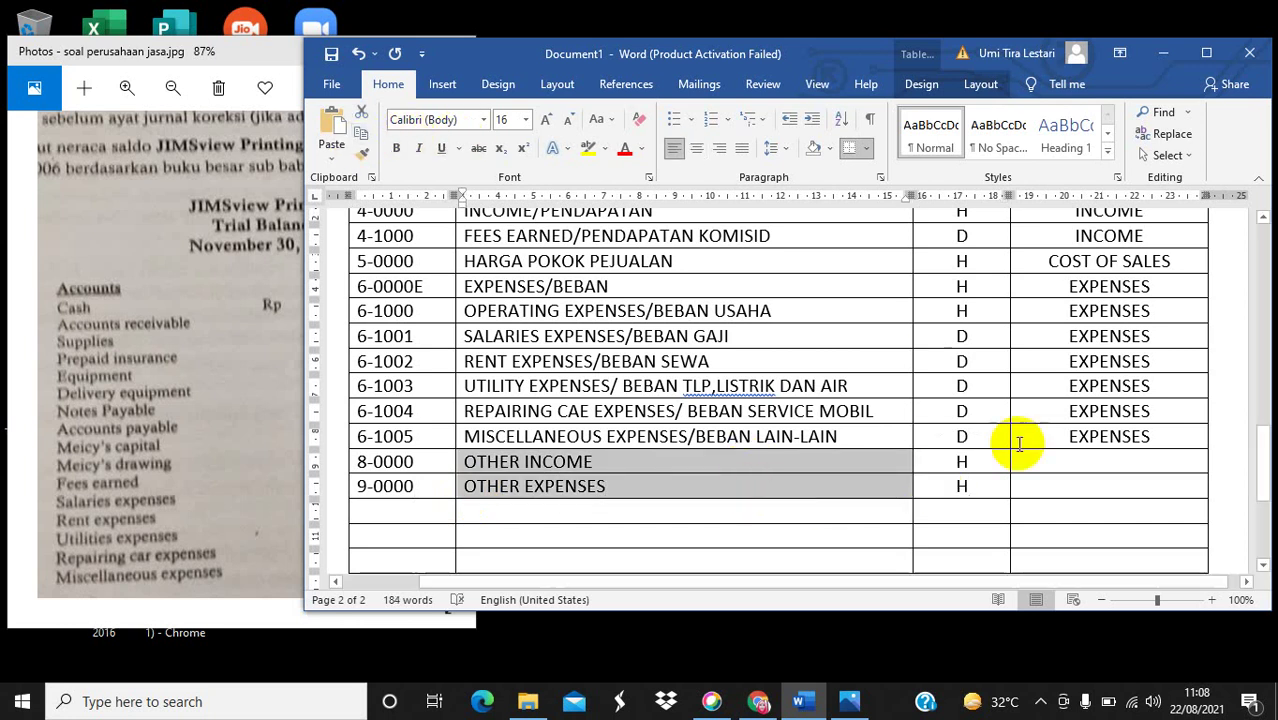
left_click(1170, 465)
left_click(335, 126)
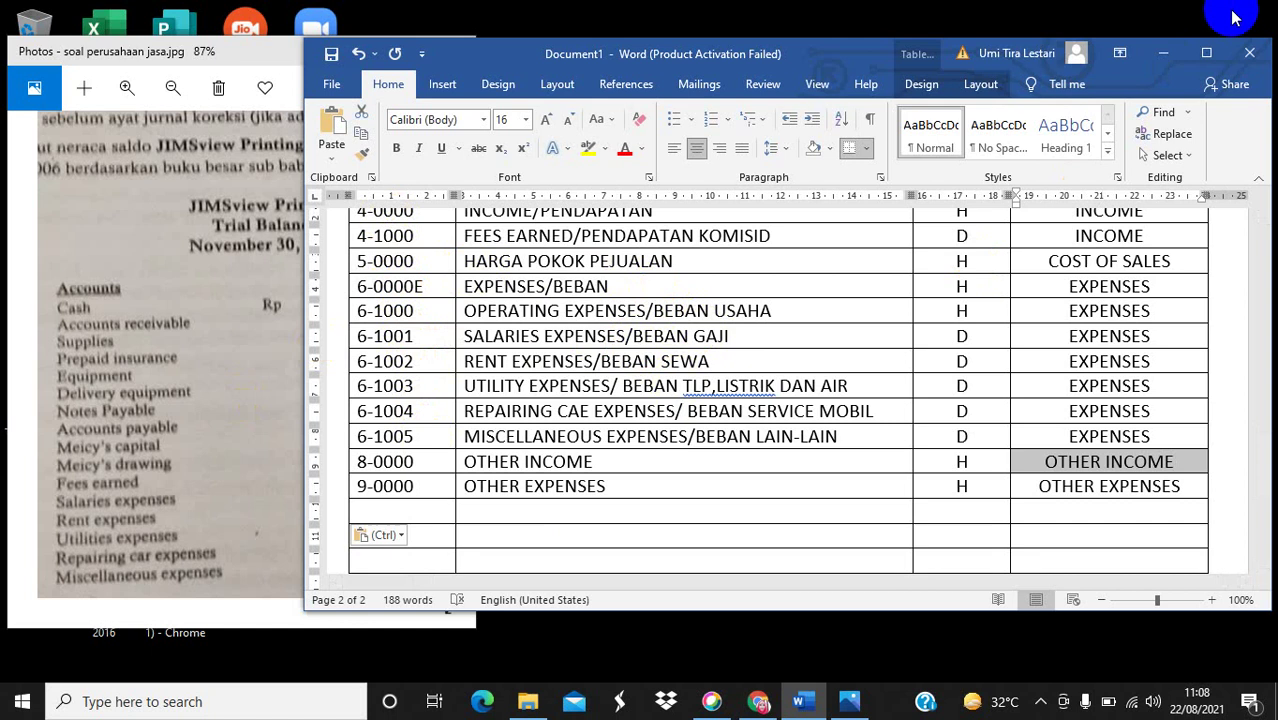
Maximize the document window and review the chart of accounts from its last rows back up to the header row.
left_click(1207, 53)
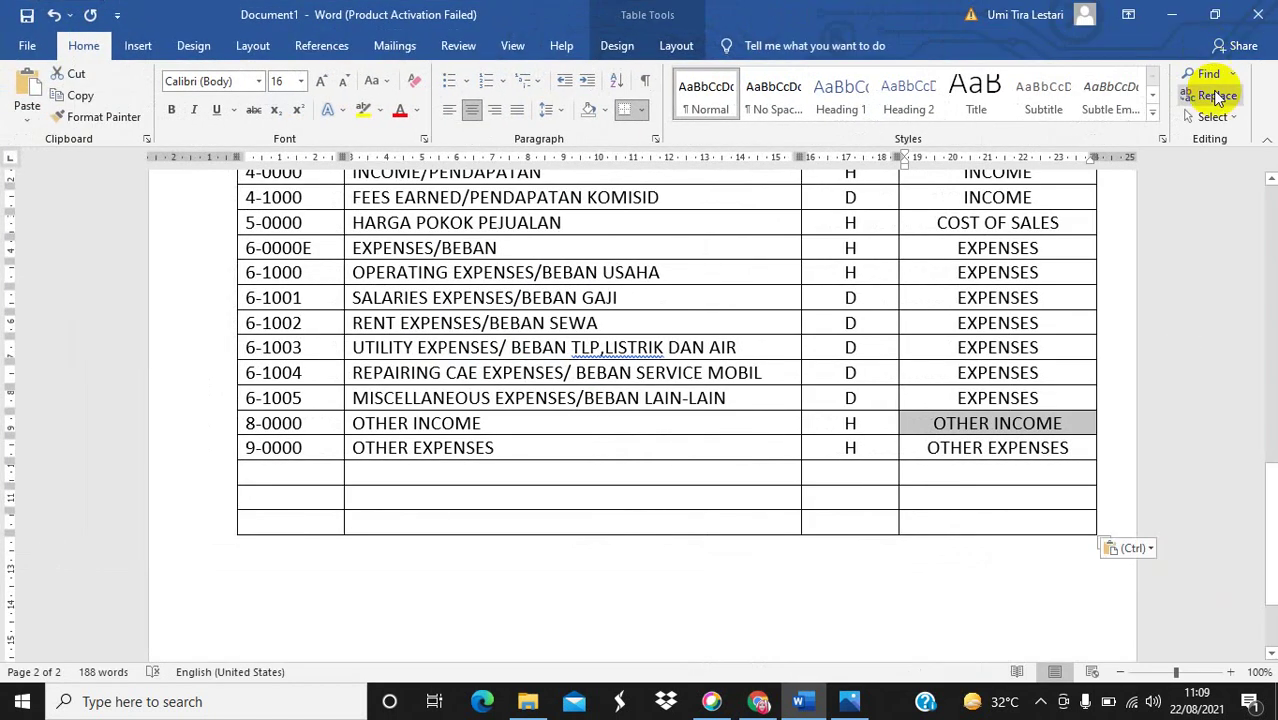
left_click(1270, 180)
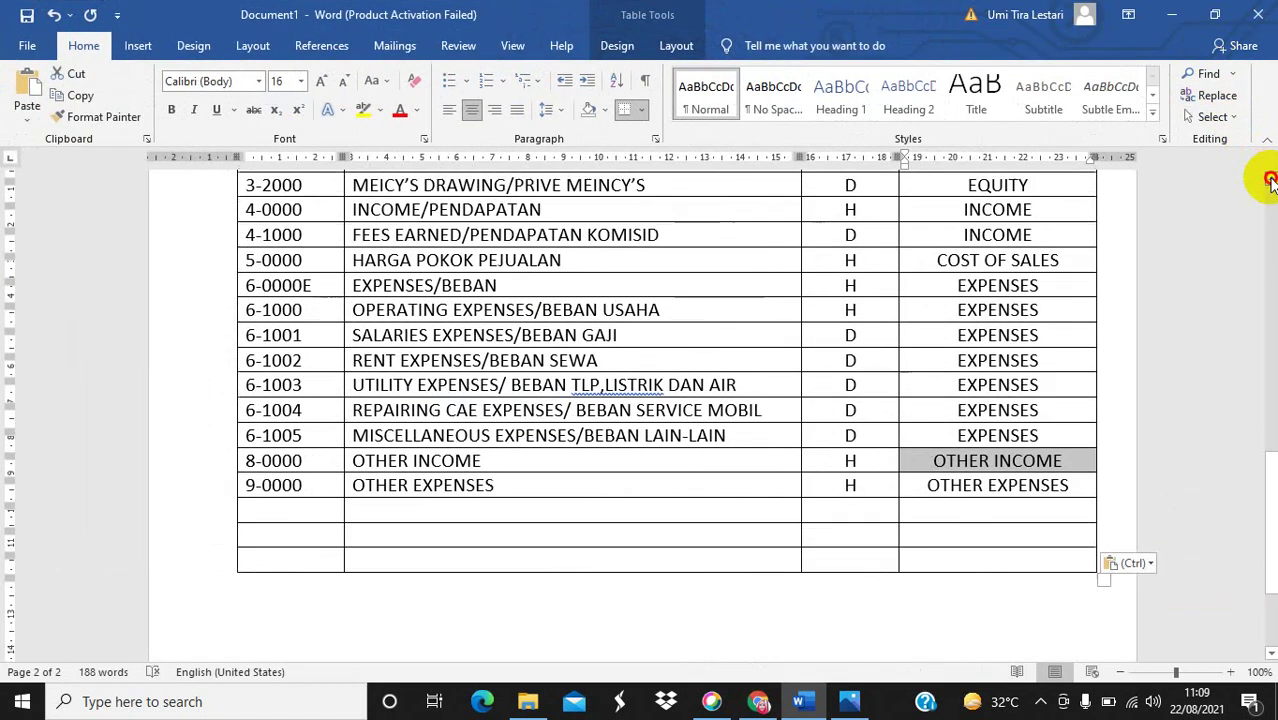
left_click(1270, 180)
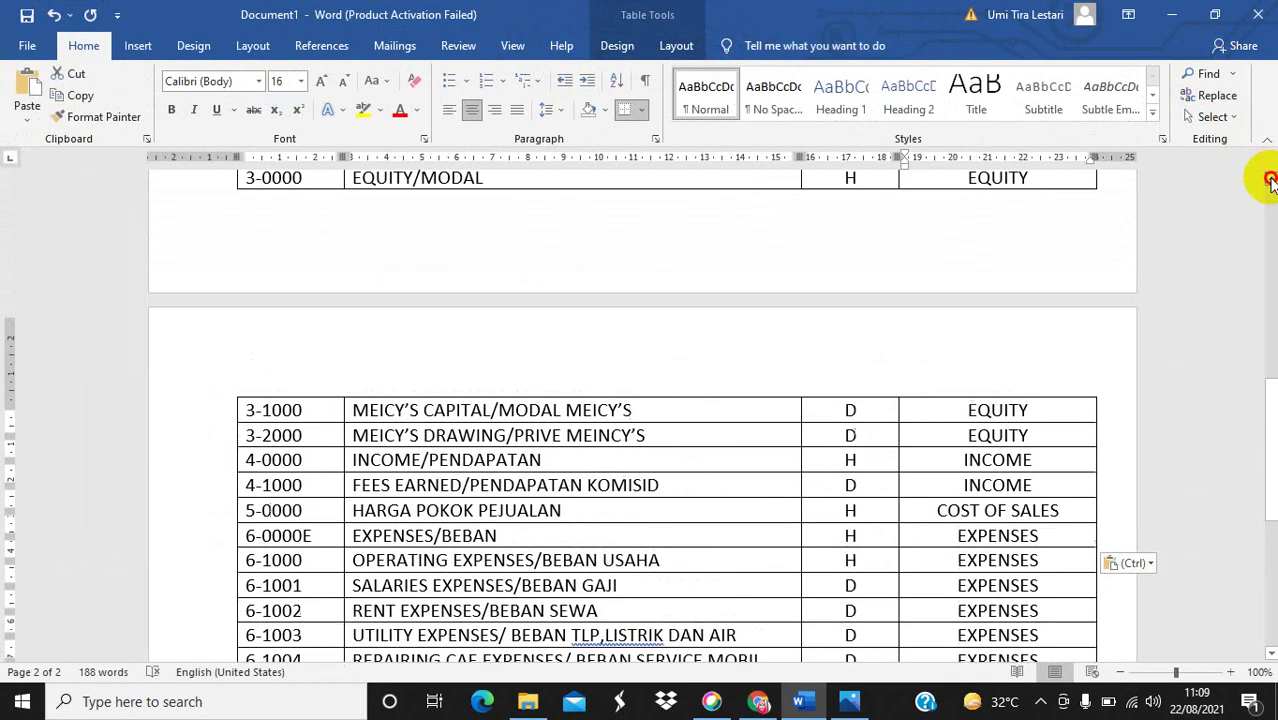
left_click(1270, 180)
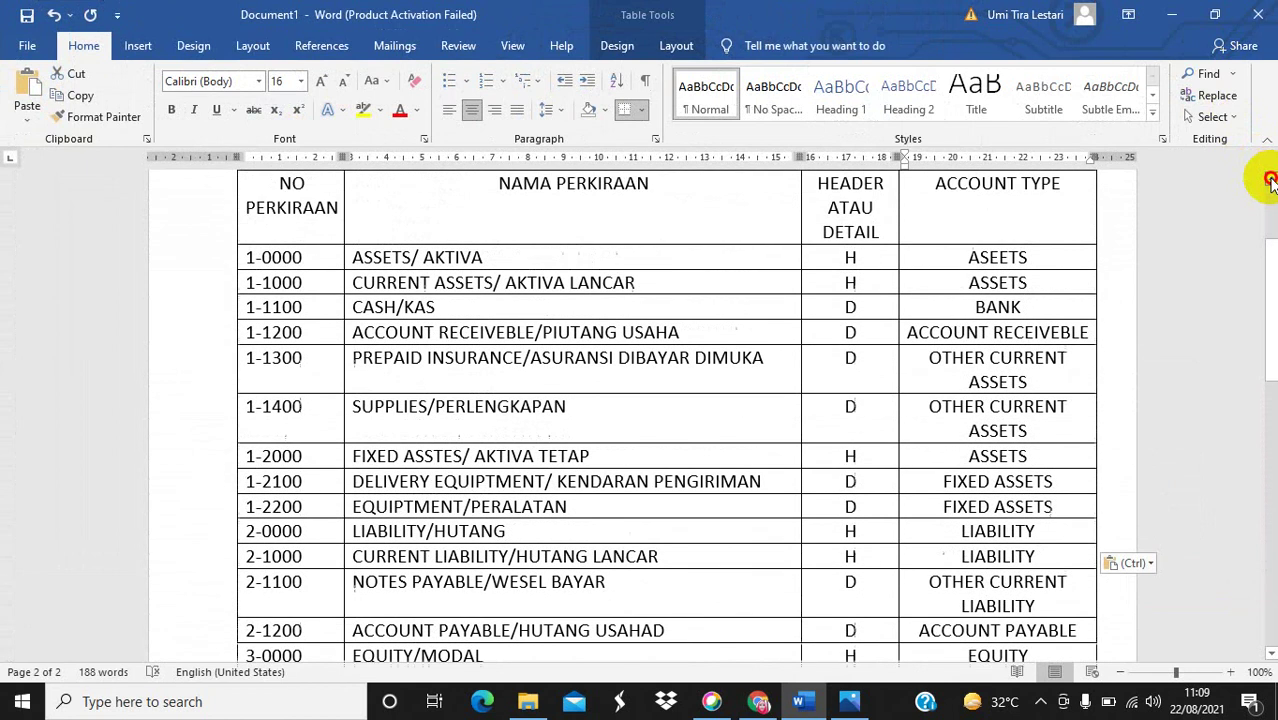